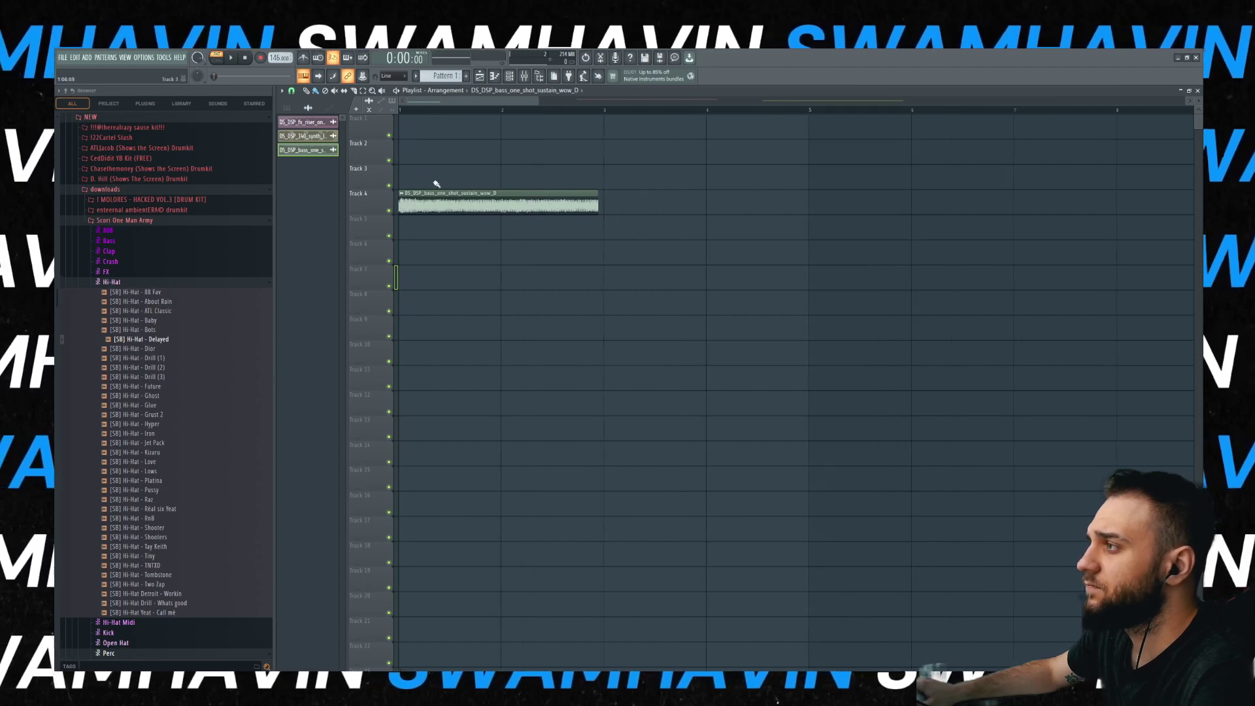
- Route the bass one-shot sample to mixer insert 1 and lower its channel volume to about -18.6 dB during playback
double_click(420, 209)
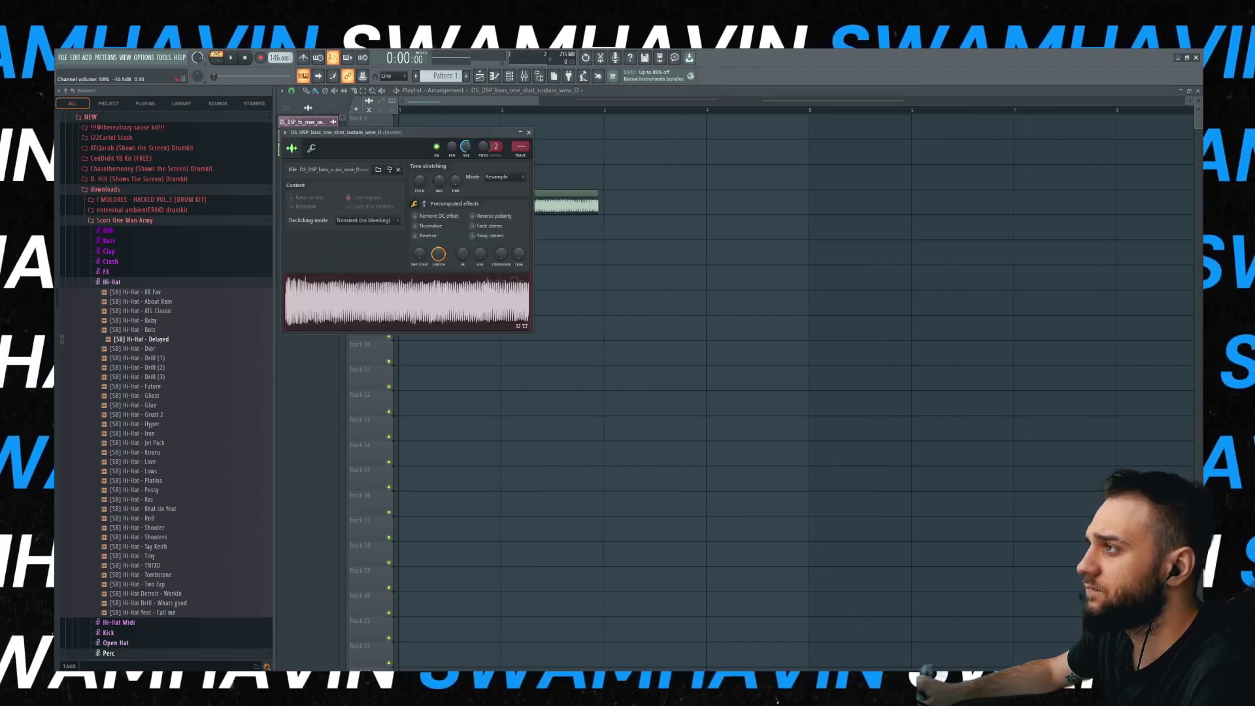
left_click_drag(505, 148, 694, 274)
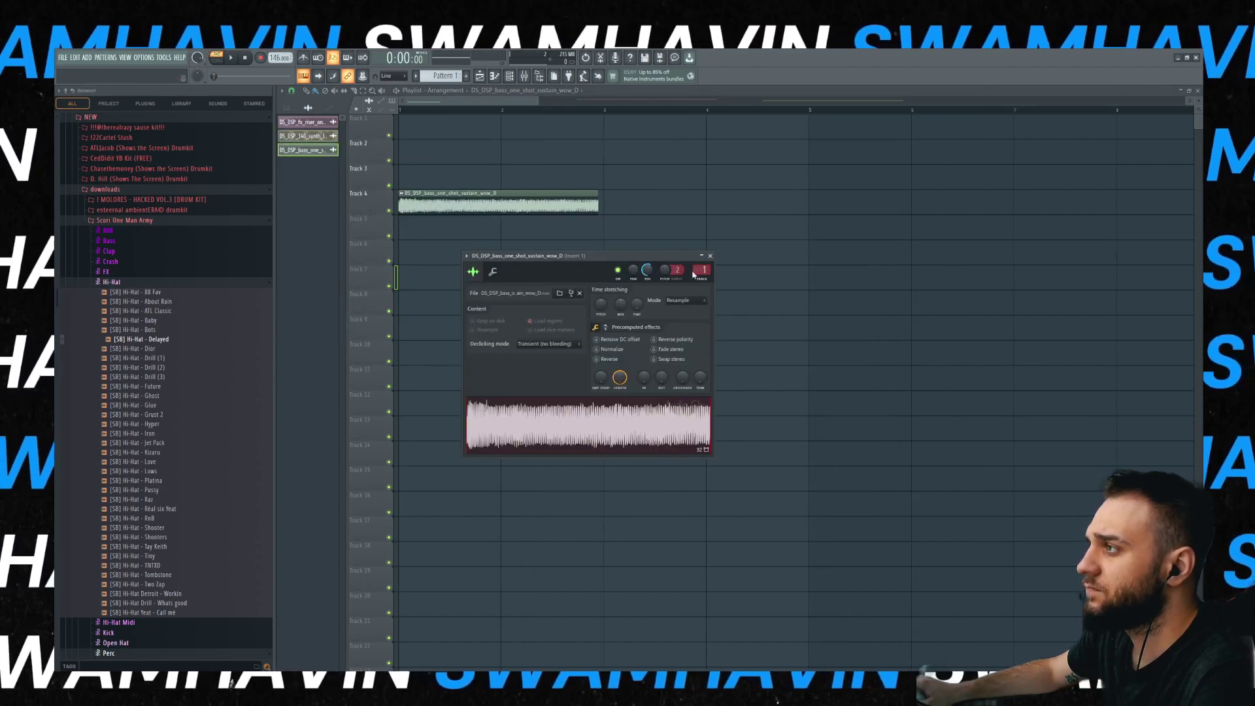
left_click(216, 59)
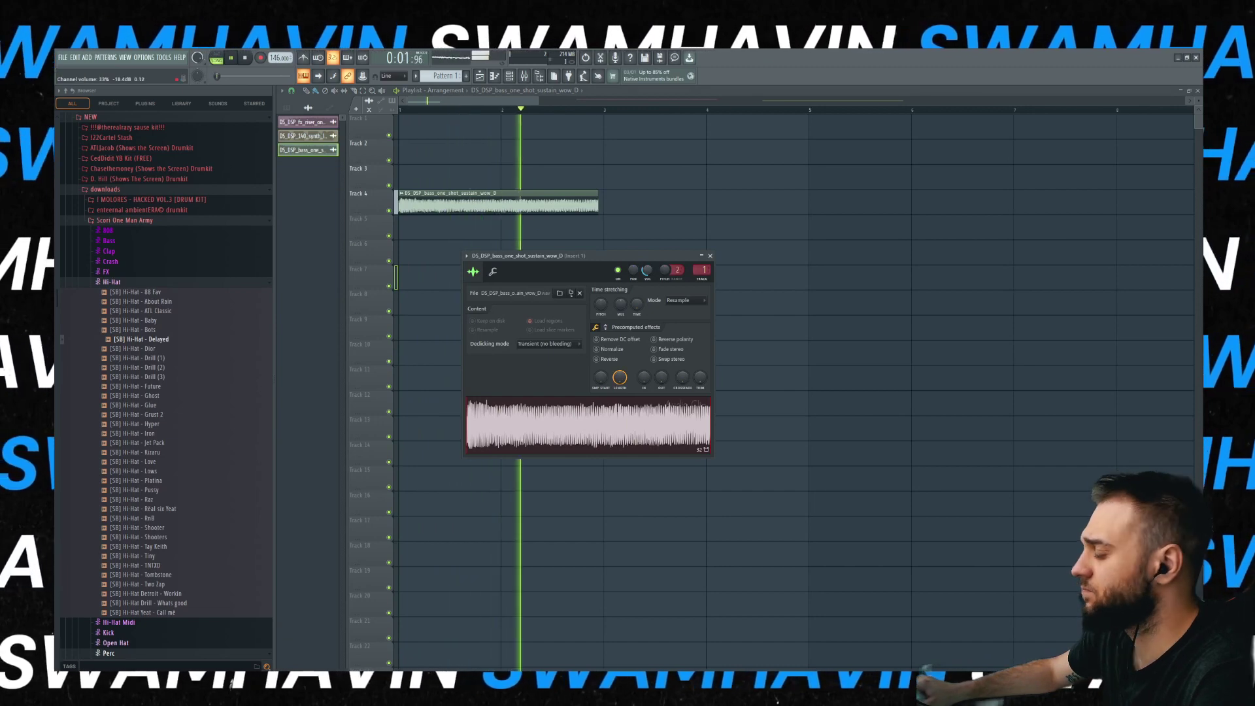
left_click(1119, 681)
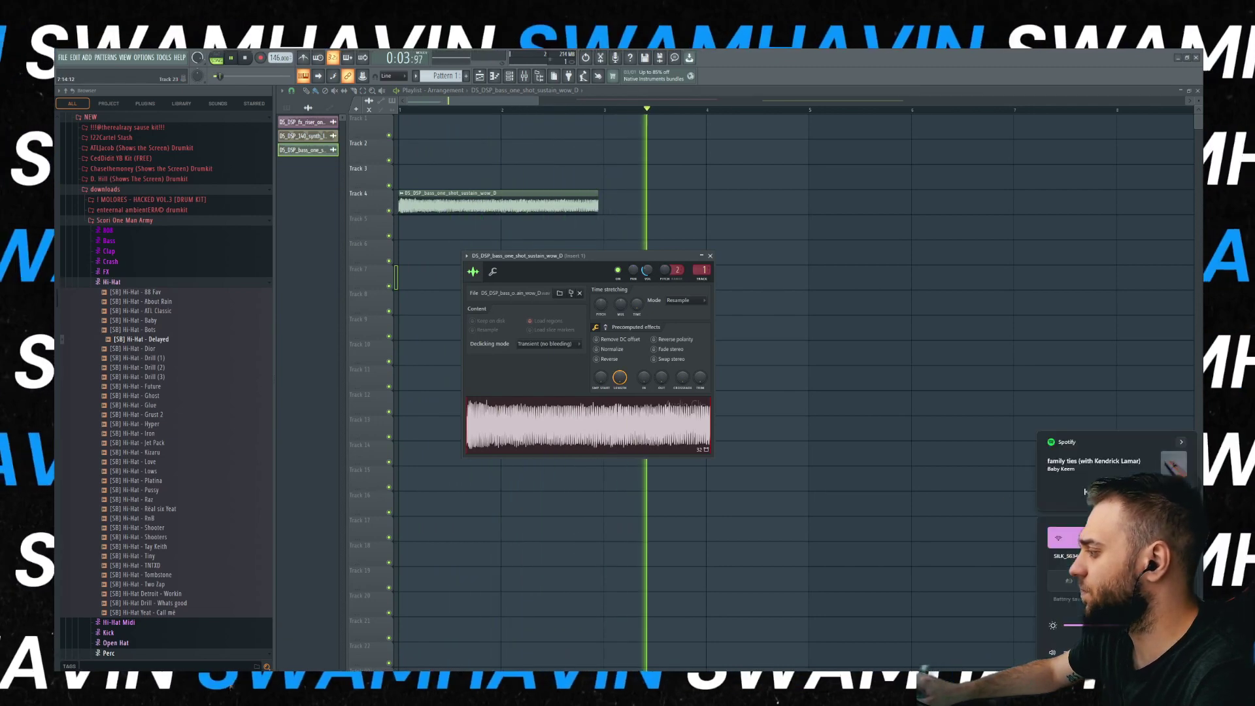
left_click(603, 257)
key("space")
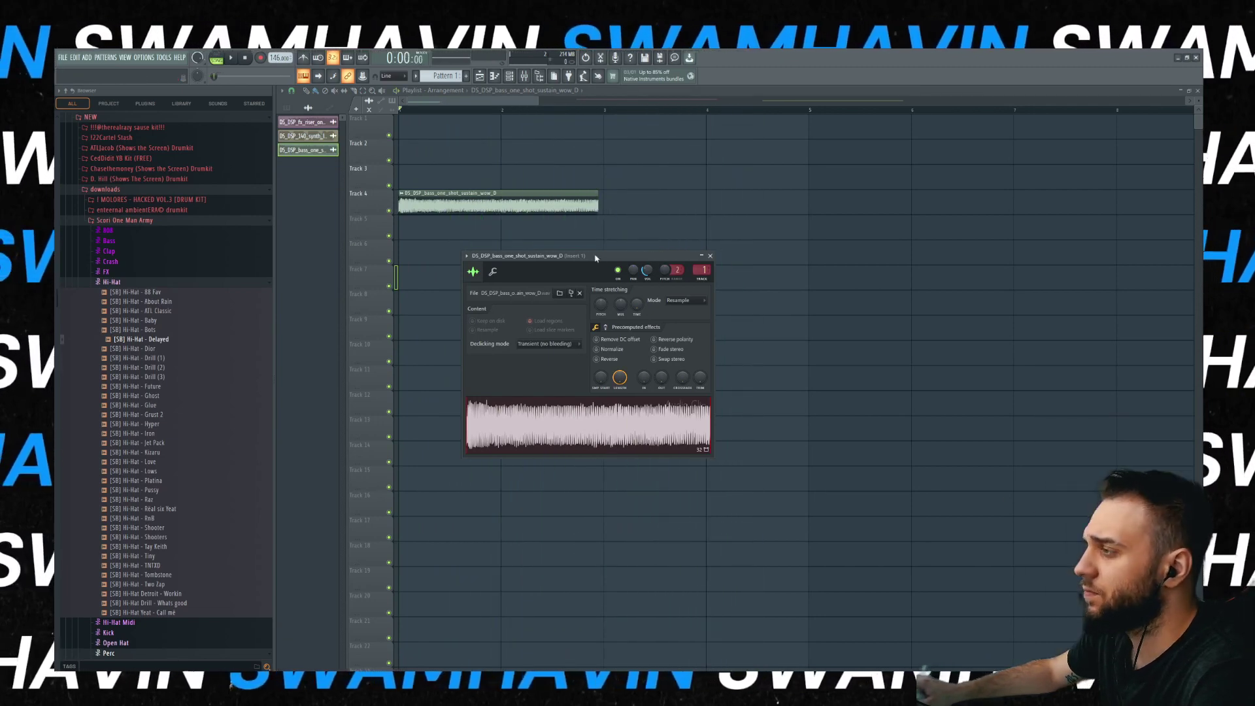
key("space")
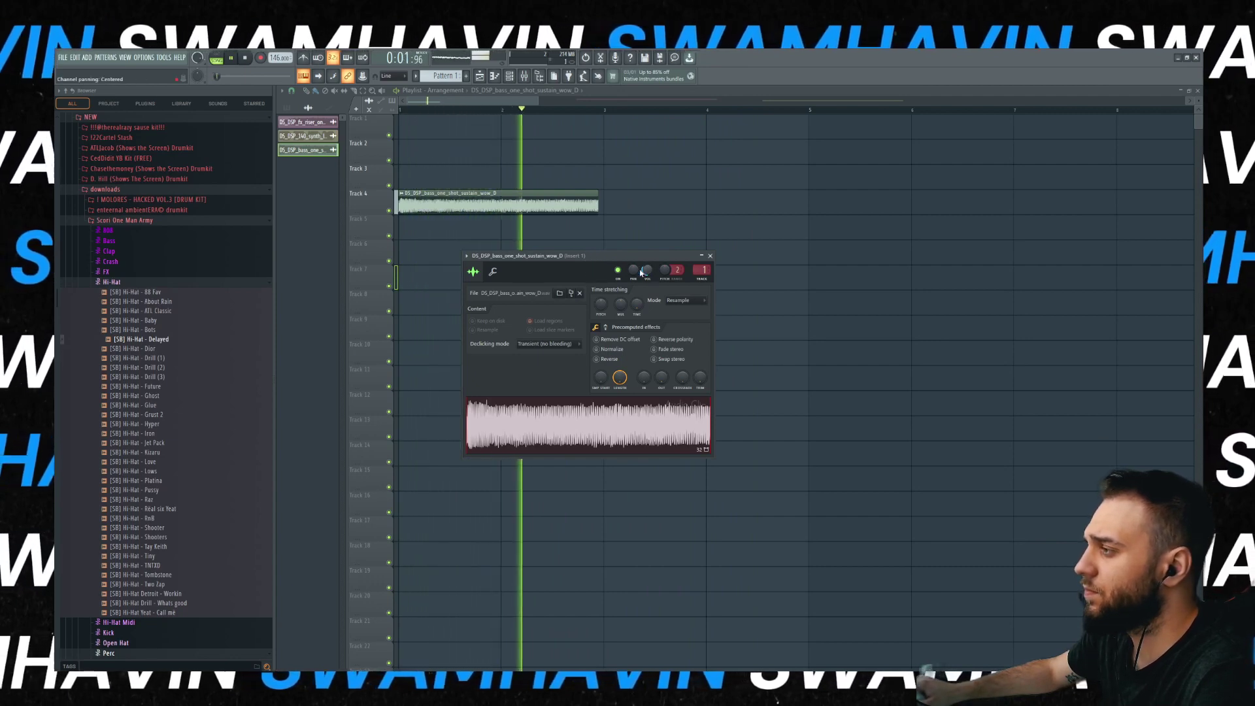
- Stretch the bass one-shot clip on track 4 so it ends at bar 5, and play it back
left_click(500, 209)
key("space")
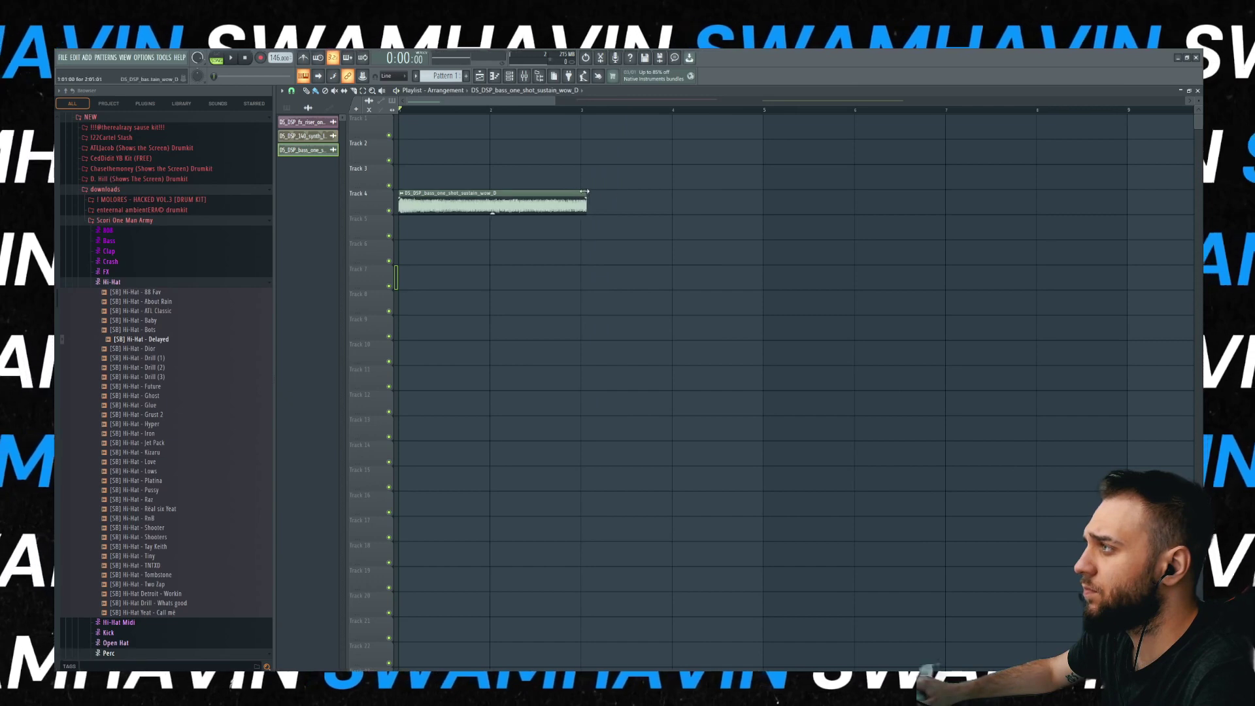
key("space")
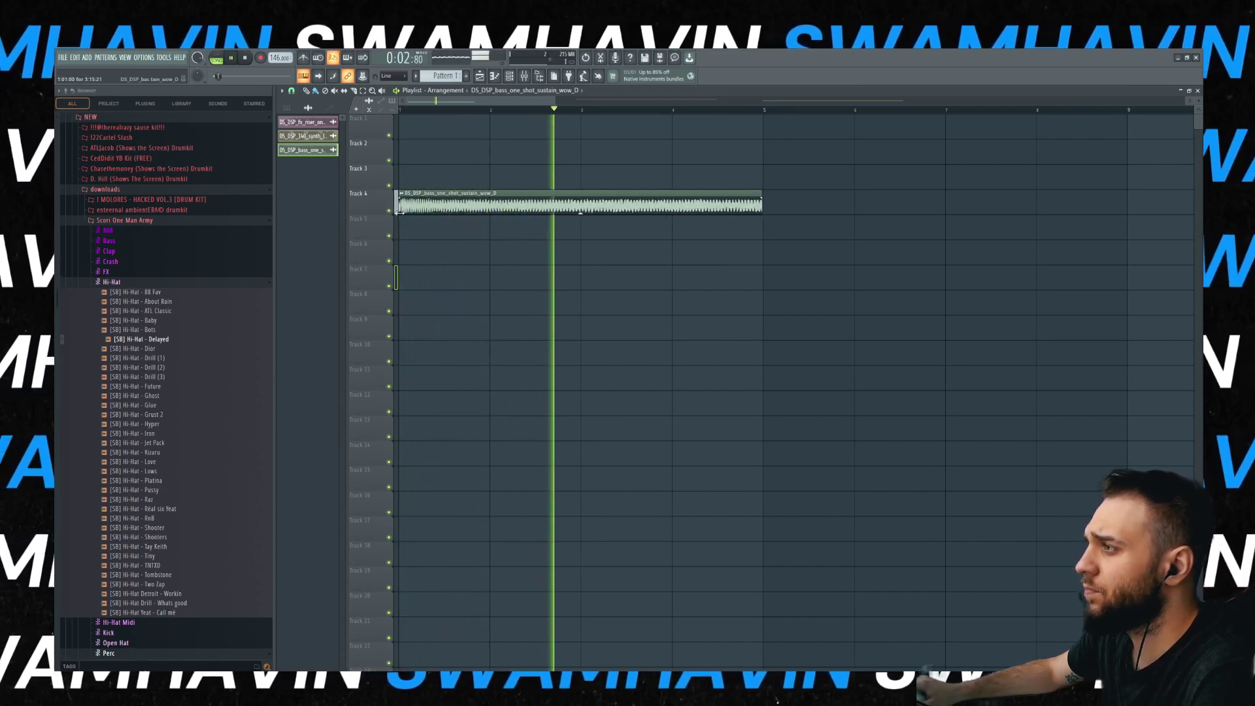
- Trim the beginning of the stretched bass clip so it starts at bar 2, and audition it
mouse_move(405, 217)
left_mouse_down()
mouse_move(588, 210)
mouse_move(493, 215)
left_mouse_up()
key("space")
key("space")
key("space")
key("space")
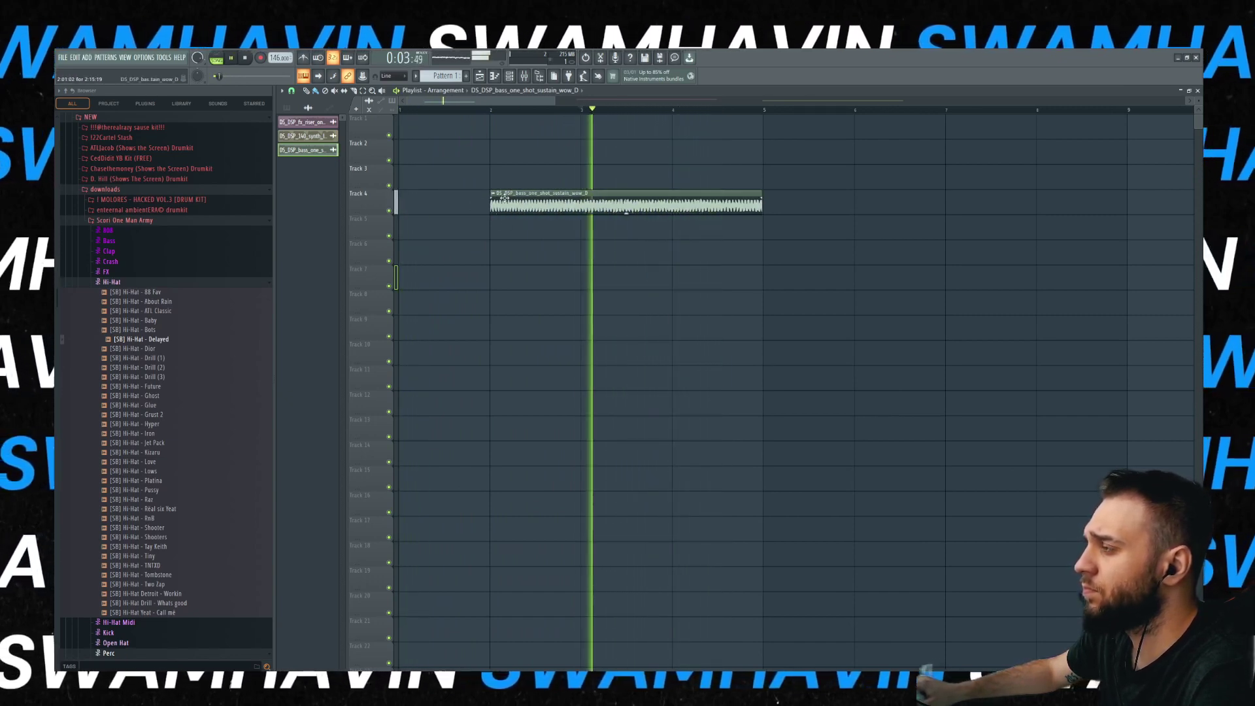
- Play from bar 2 and add a short fade-in to the start of the bass clip
key("space")
left_click(494, 117)
right_click(502, 120)
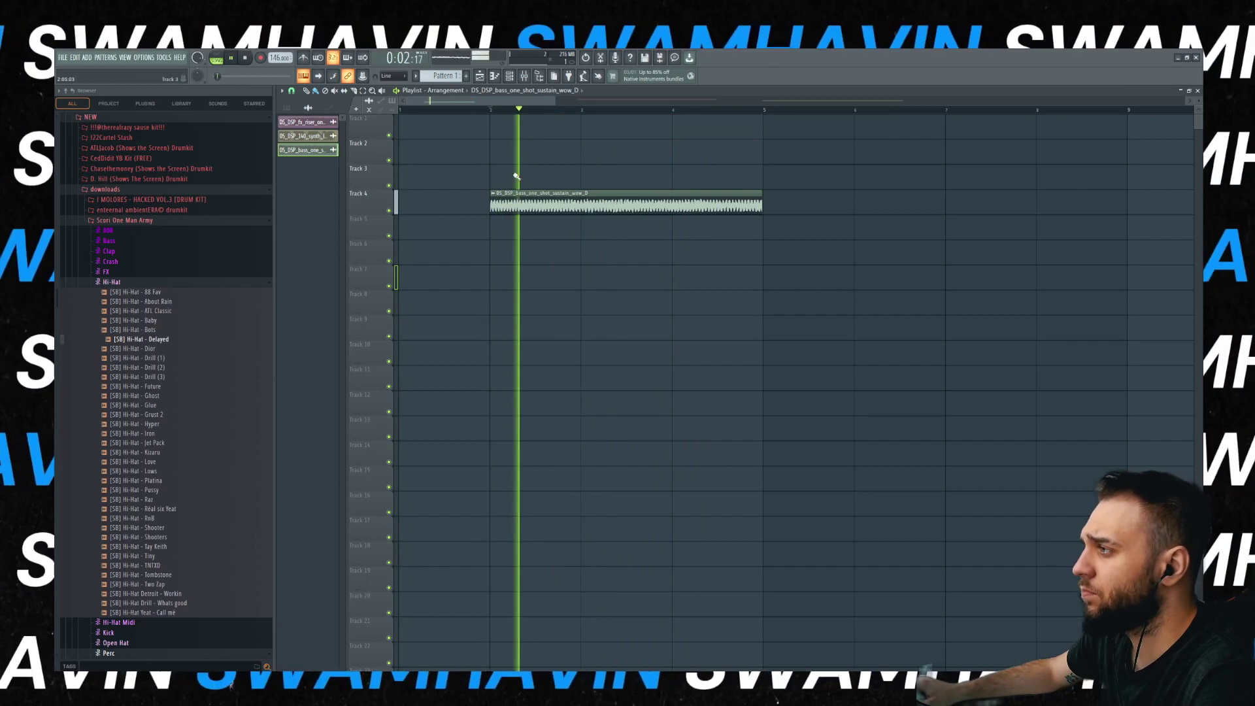
key("space")
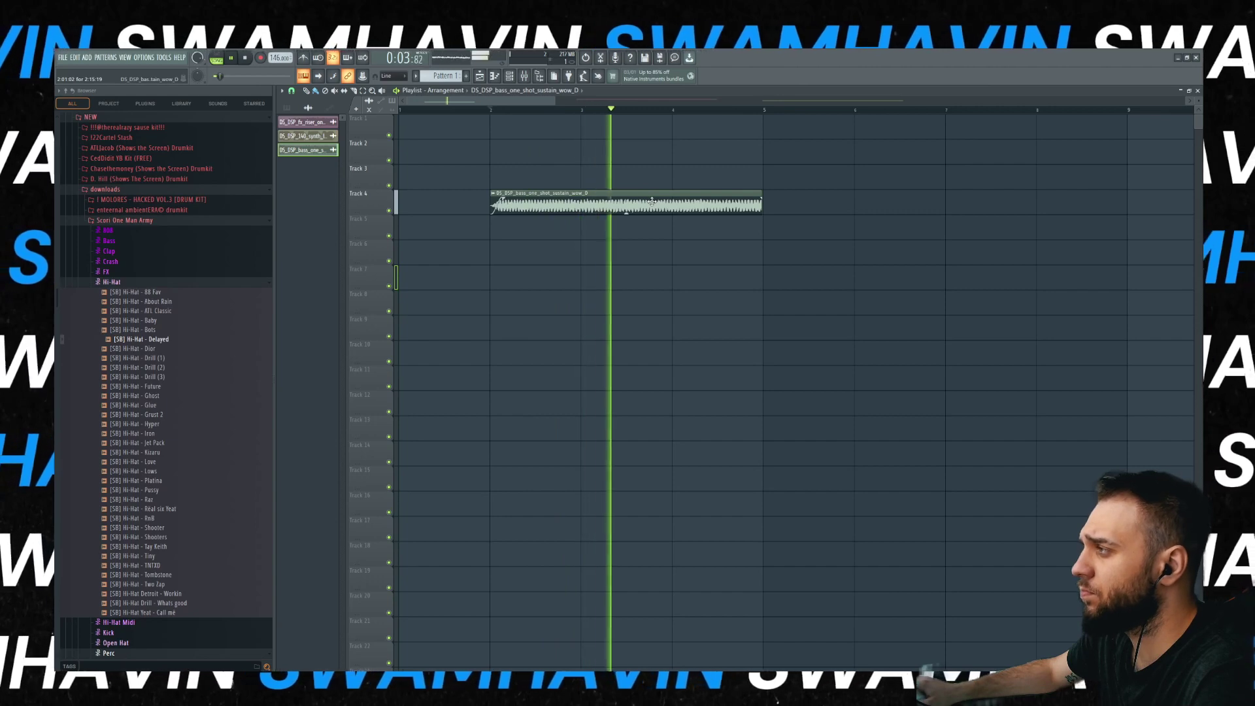
- Trim the end of the bass clip to bar 4 and move the clip to bar 1
key("space")
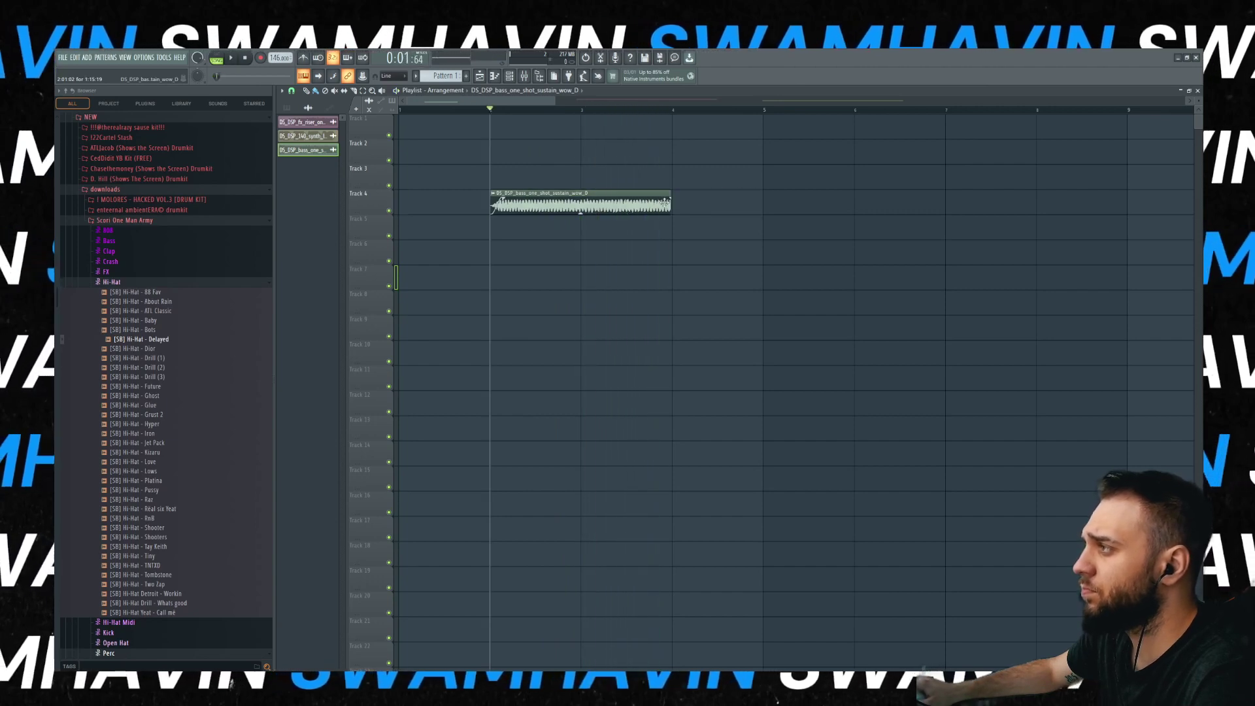
left_click_drag(613, 202, 455, 197)
scroll(461, 200, "down", 2)
- Place two copies of the bass clip back to back on track 4, starting at bars 3 and 5
left_click(506, 203)
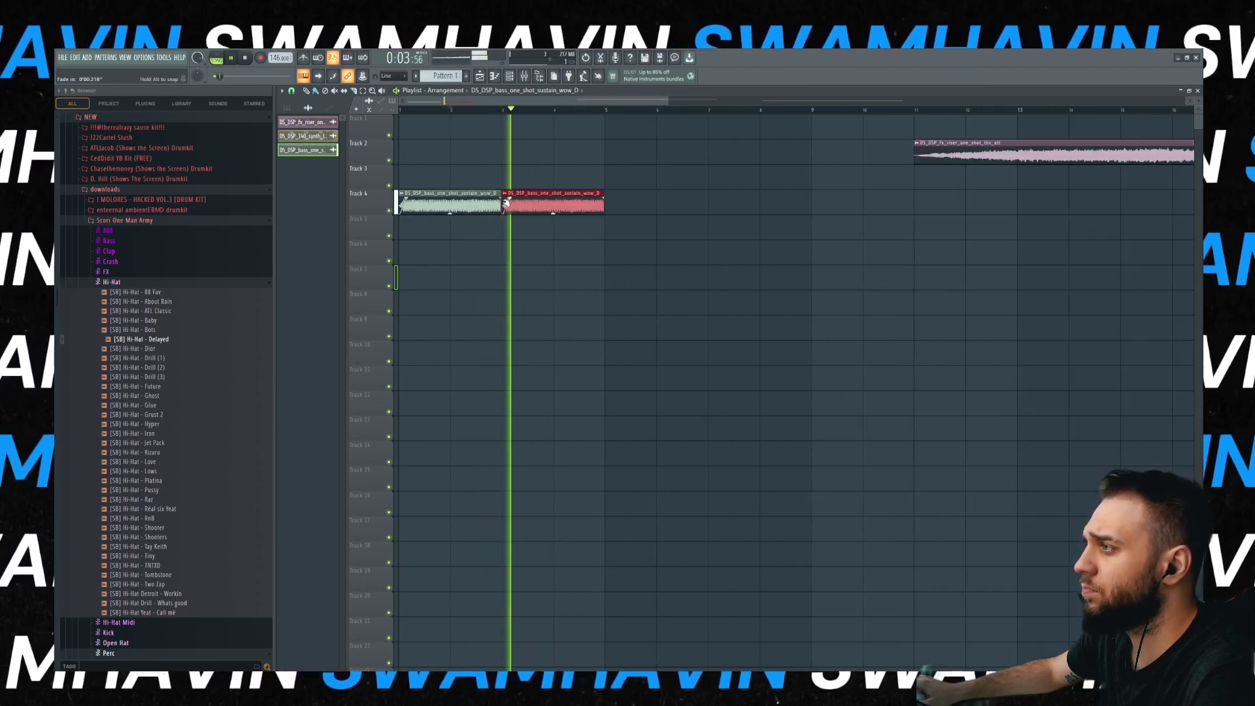
key("space")
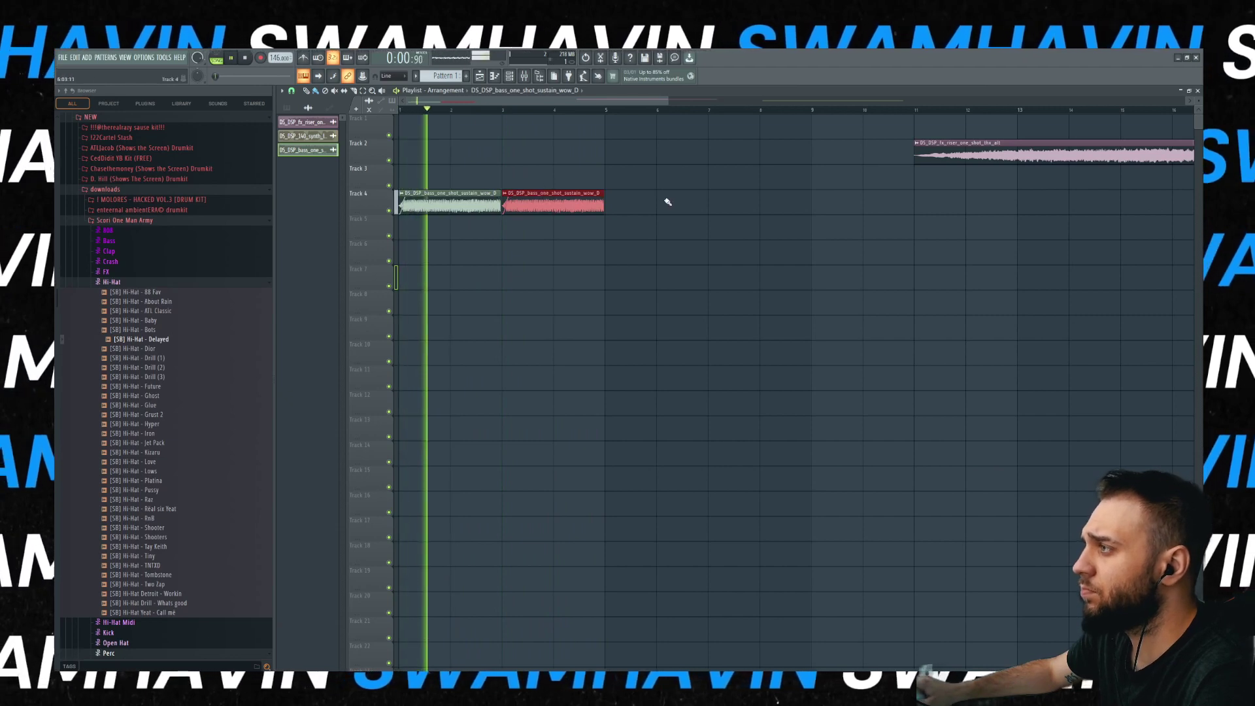
left_click(612, 202)
scroll(615, 209, "down", 2)
scroll(431, 236, "up", 2)
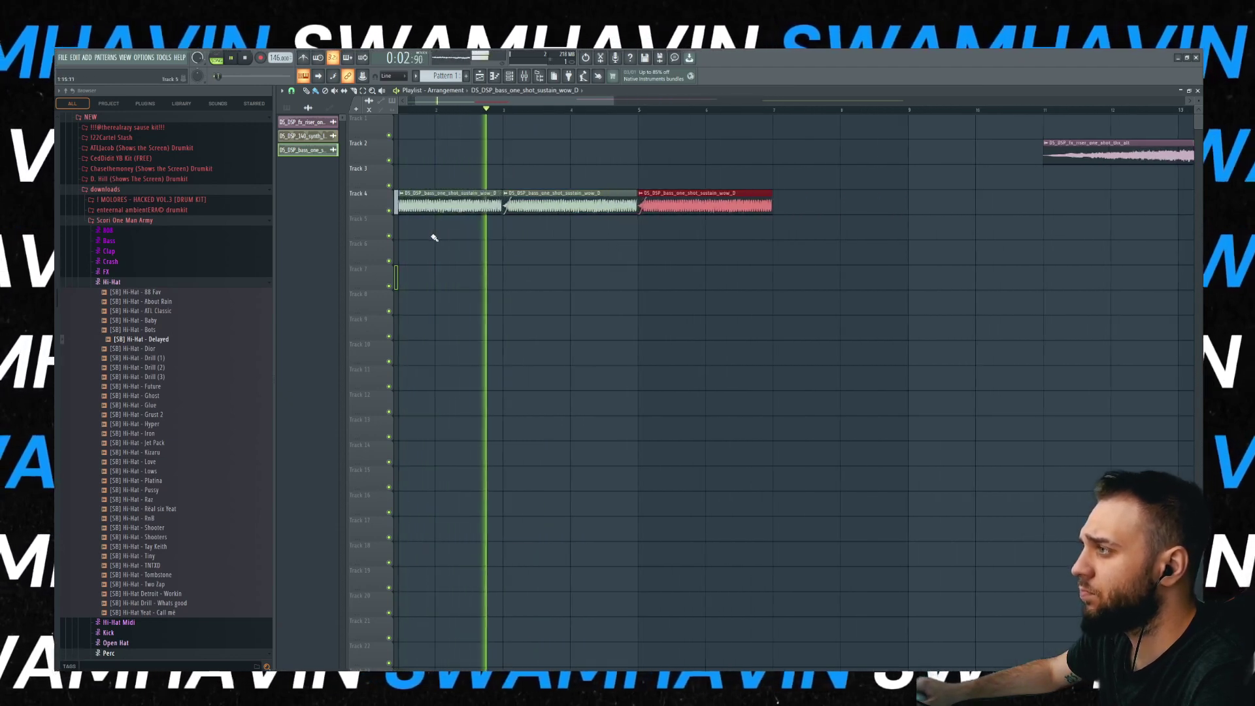
- Set the bass sample's time-stretching mode to Auto and lower its pitch shift to -200 cents
scroll(433, 235, "down", 3)
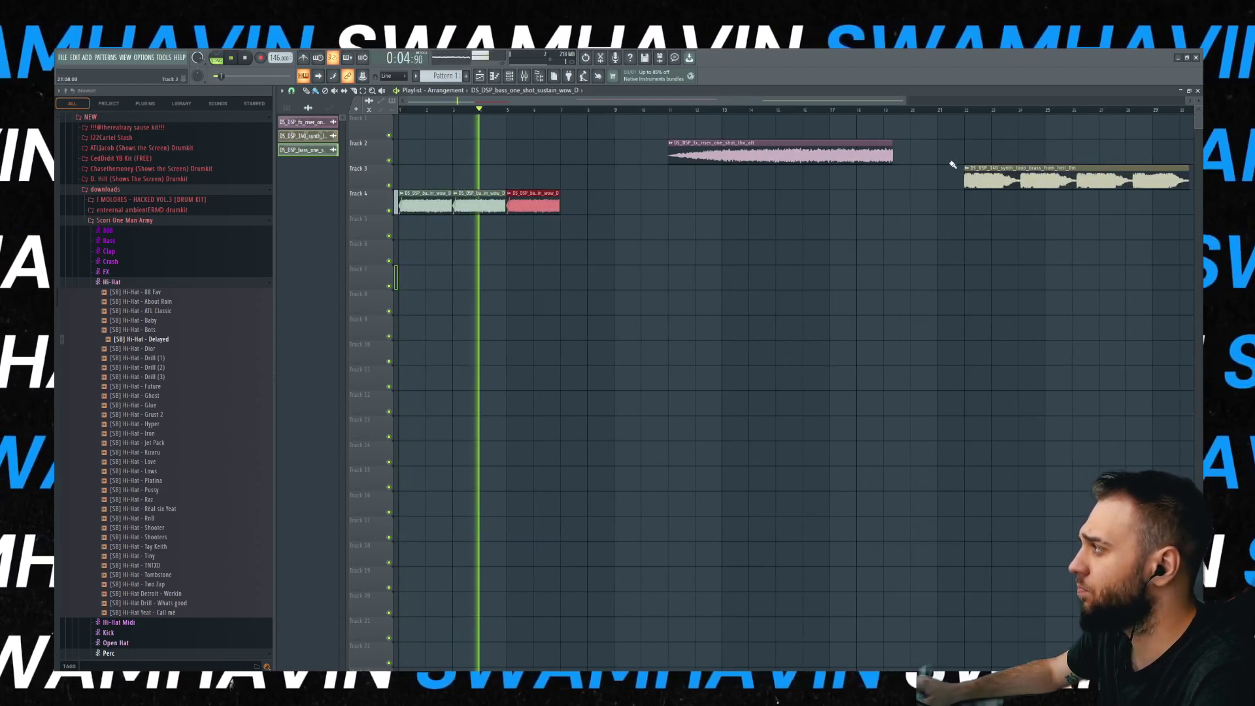
scroll(489, 219, "up", 2)
key("space")
double_click(466, 208)
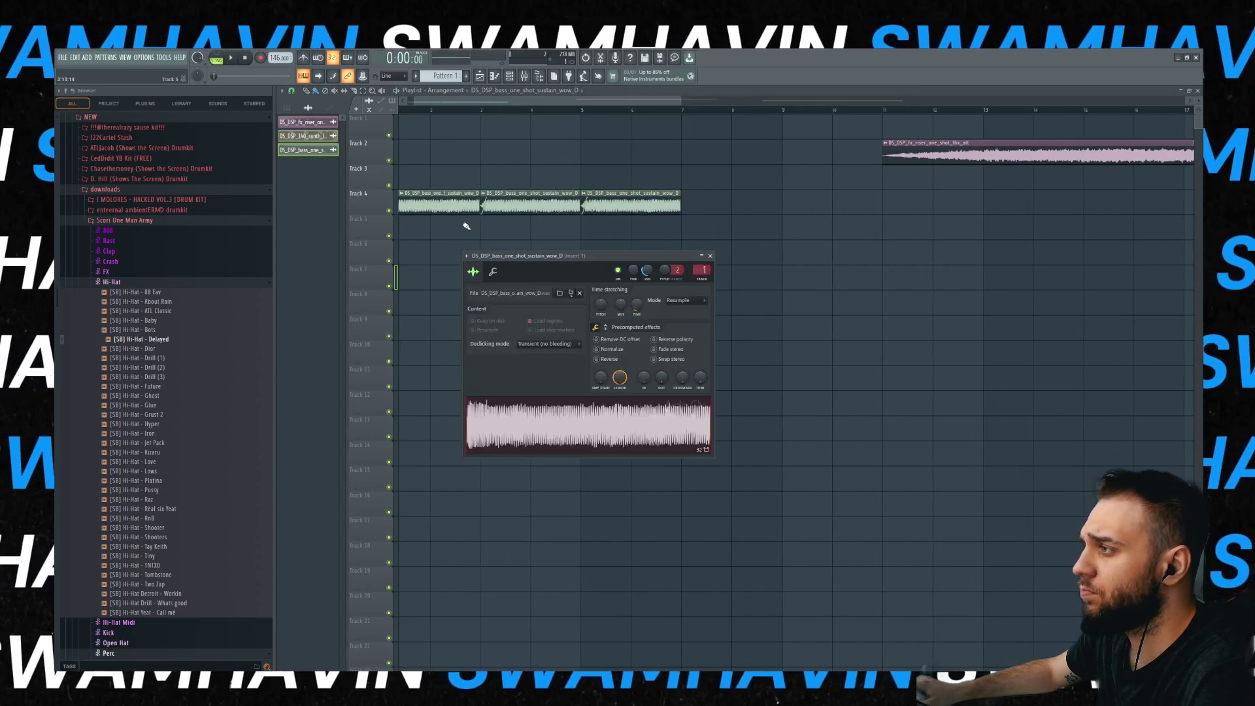
left_click_drag(601, 302, 610, 300)
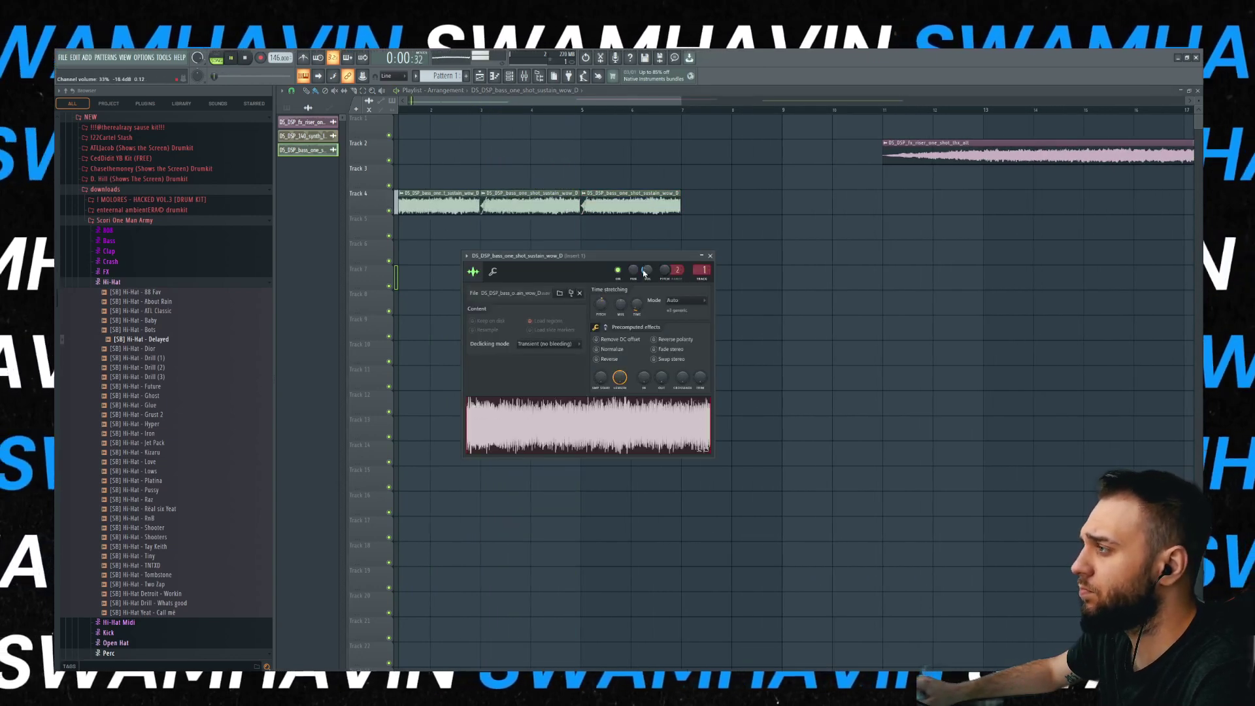
key("space")
key("Escape")
scroll(479, 209, "up", 2)
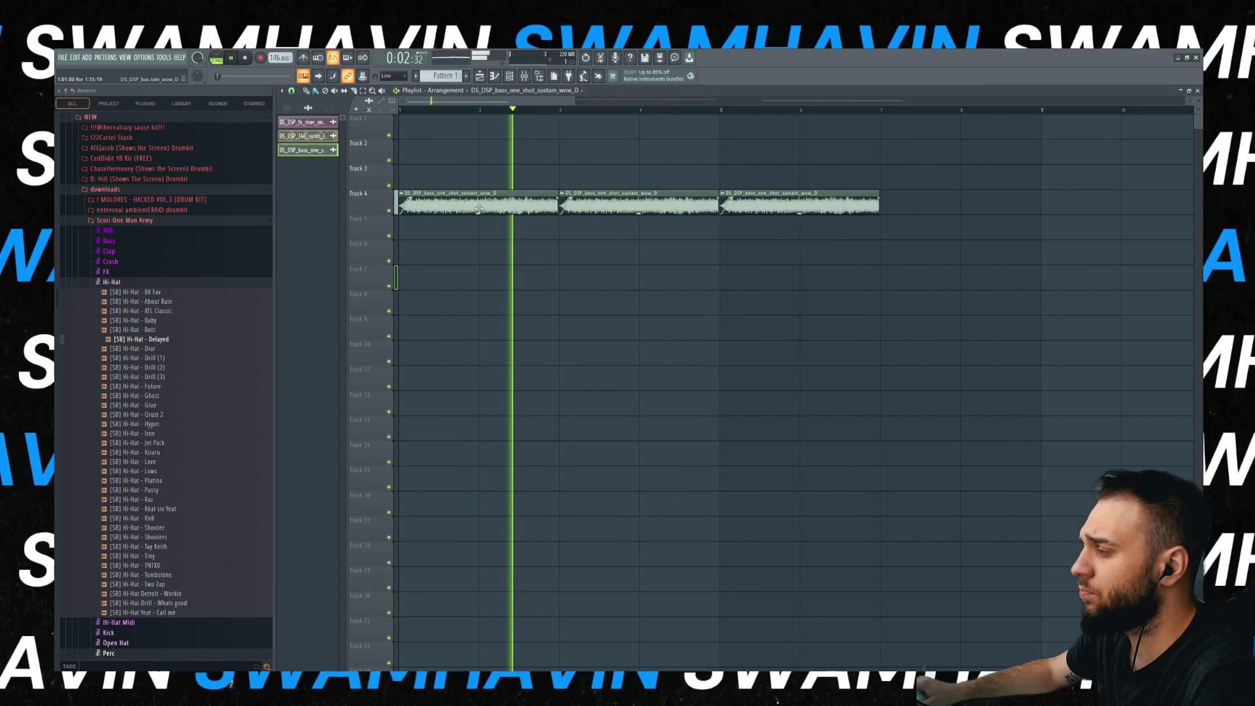
double_click(480, 209)
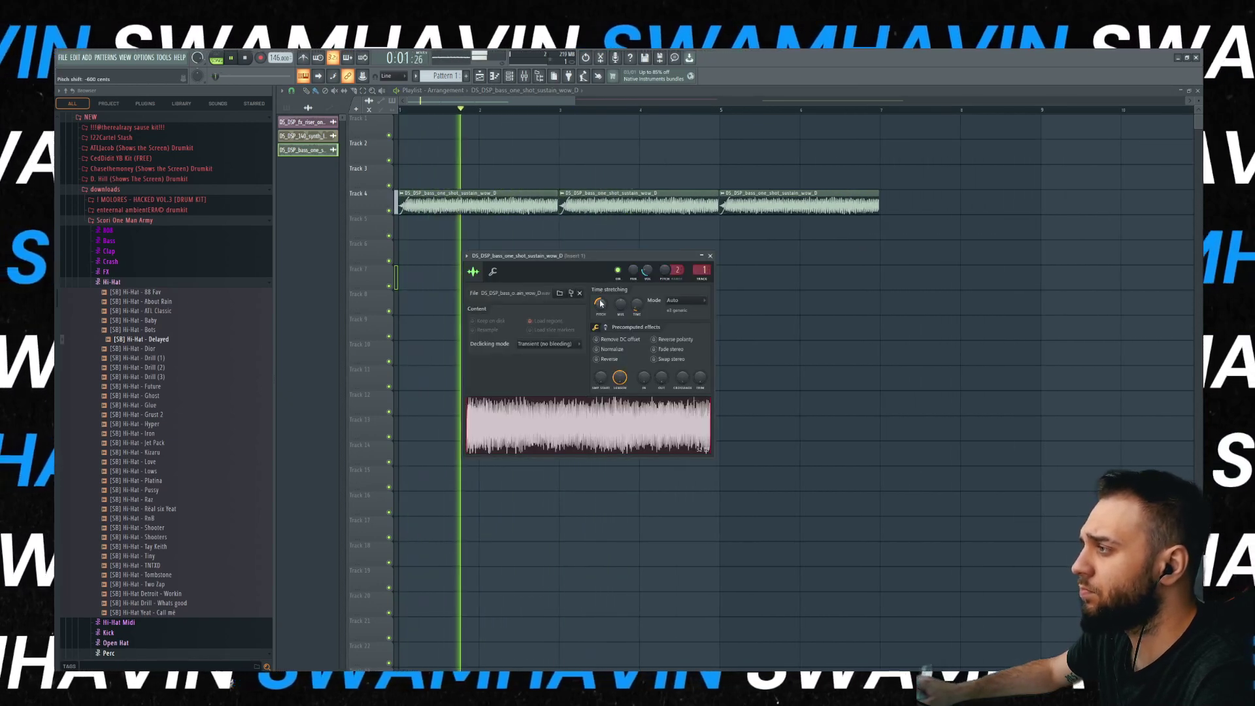
mouse_move(600, 304)
left_mouse_down()
mouse_move(600, 286)
mouse_move(600, 301)
left_mouse_up()
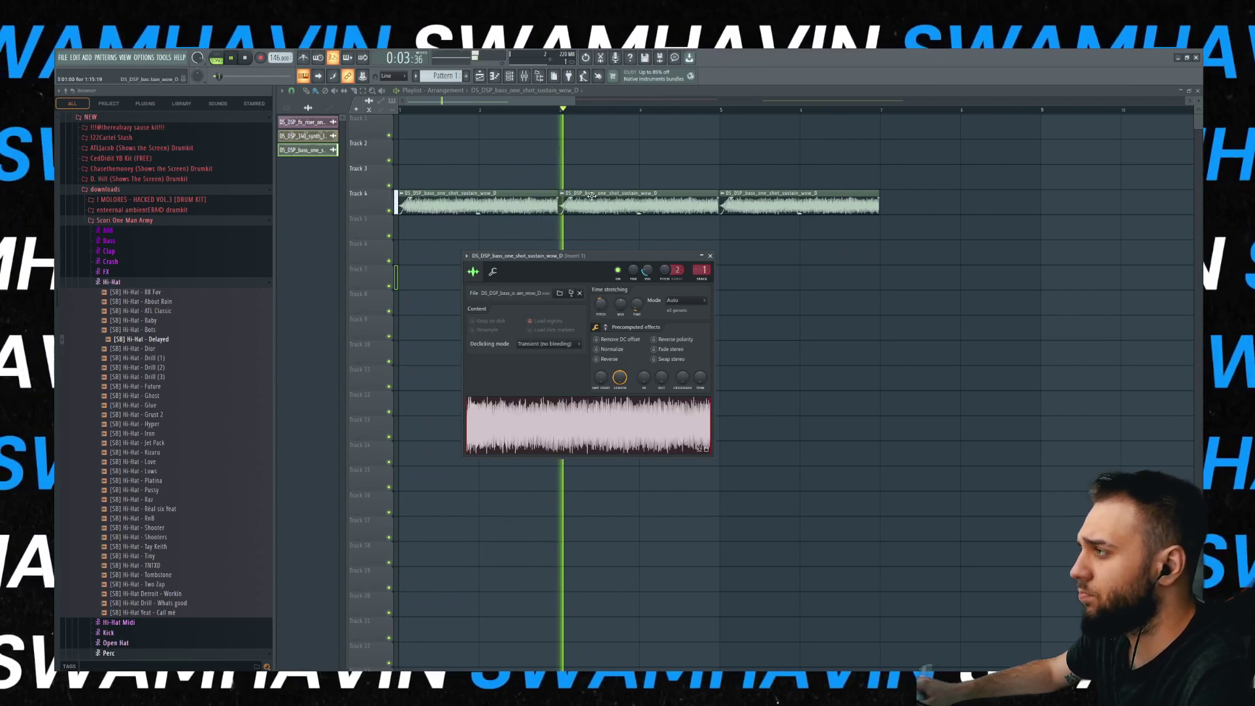
- Add a fourth copy of the bass clip at bar 7 on track 4
left_click(592, 197)
scroll(591, 196, "down", 2)
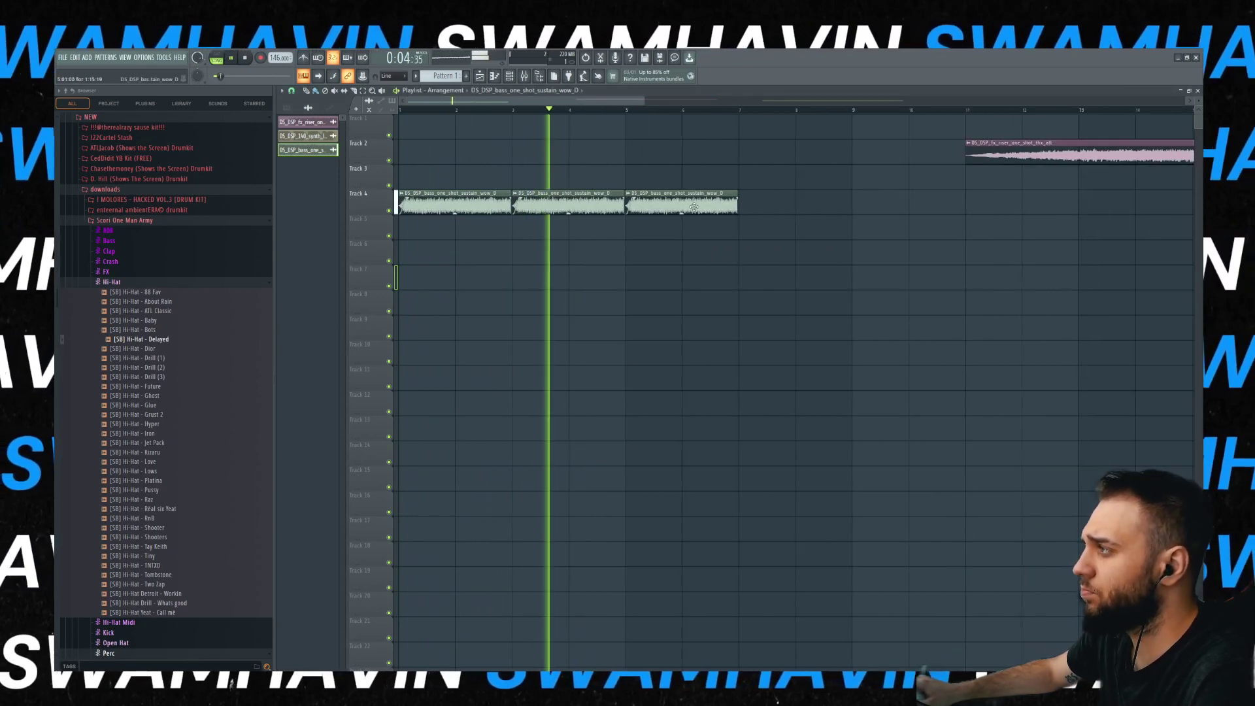
left_click(771, 204)
scroll(771, 204, "down", 2)
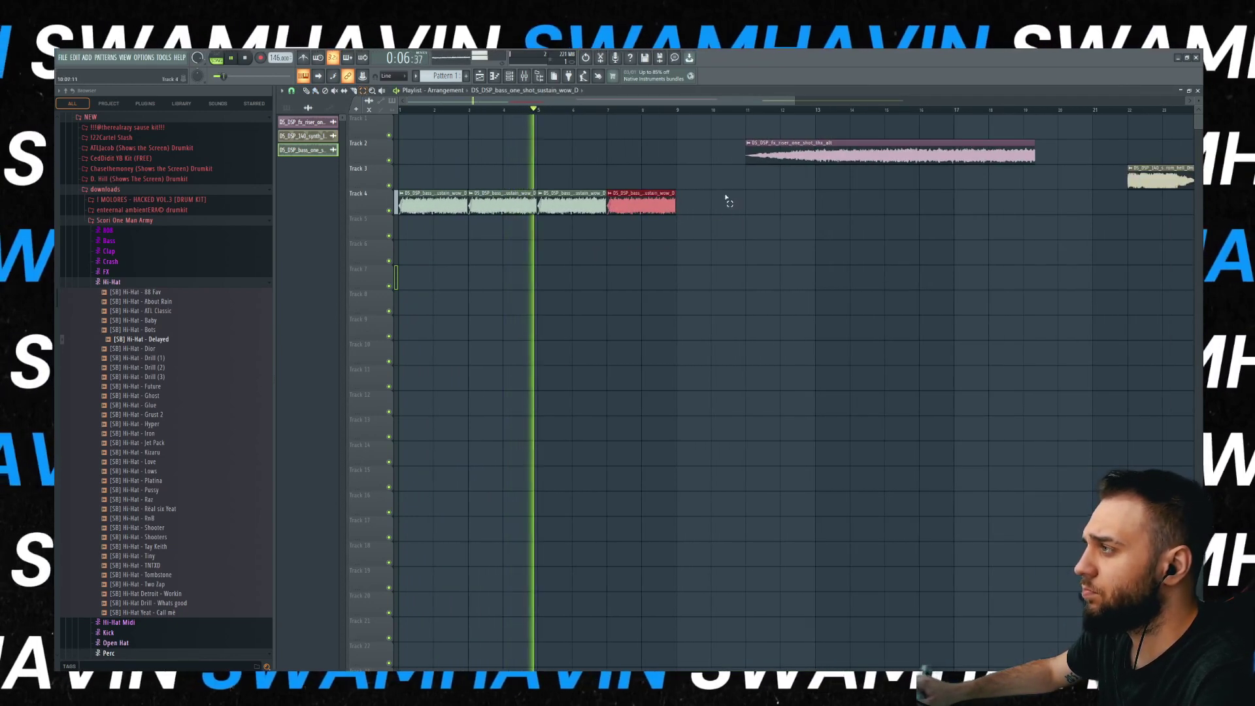
- Rearrange the clips with the riser at bar 1, the bass clips from bar 5 and the brass loop on track 6
left_click_drag(723, 202, 591, 208)
key("space")
scroll(590, 257, "down", 2)
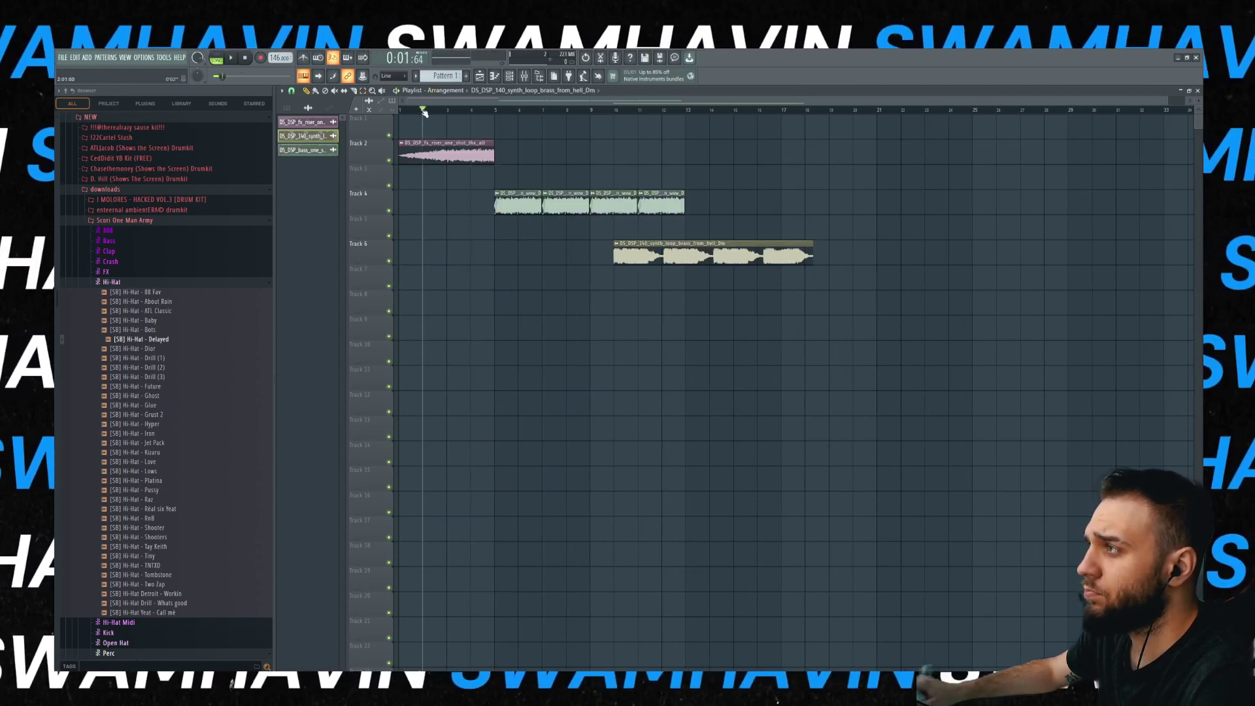
- Move the riser clip onto track 4 directly ahead of the bass clips and check its channel settings
scroll(420, 106, "up", 3)
key("space")
left_click_drag(492, 156, 496, 204)
double_click(516, 204)
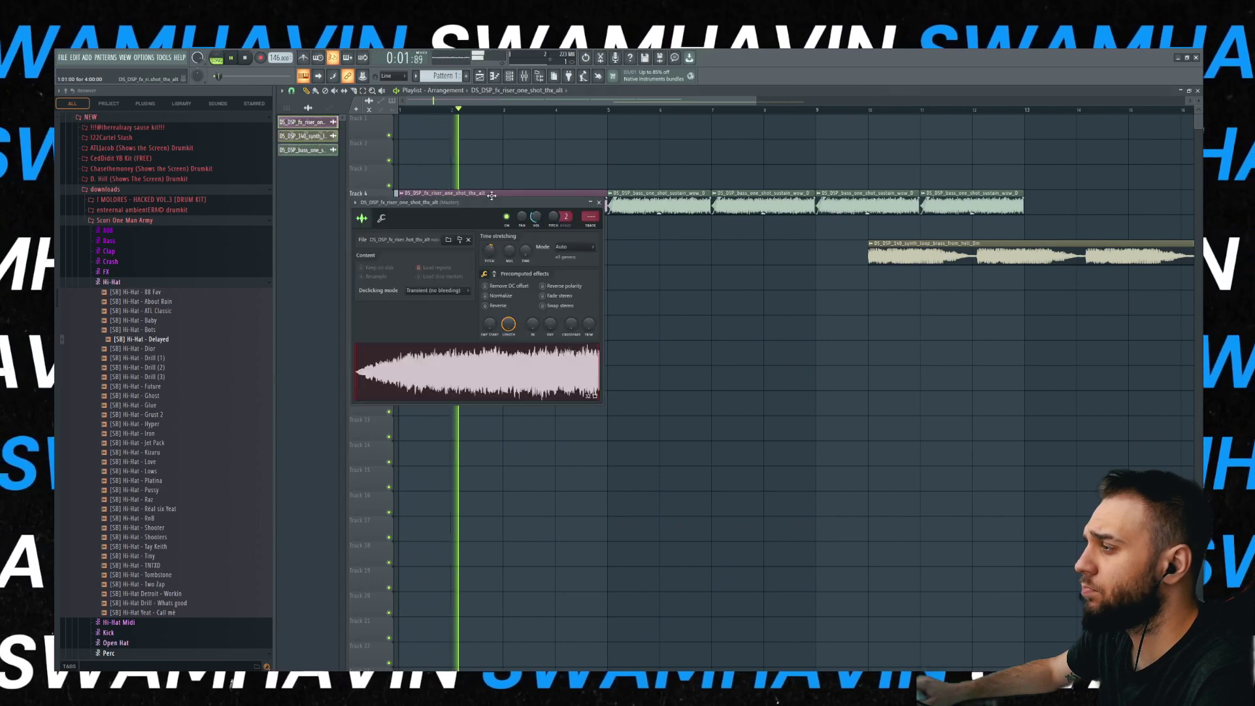
left_click(598, 202)
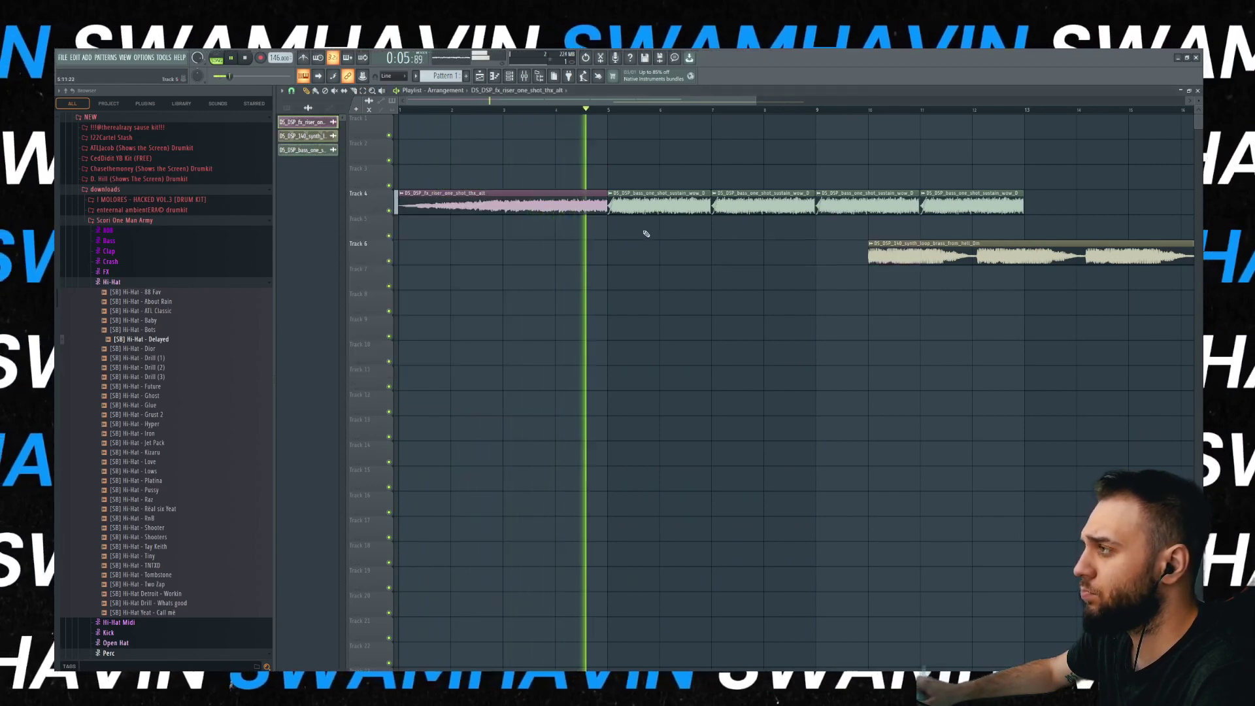
- Move the brass synth loop to bar 5 on track 8 and solo that track
left_click_drag(925, 272, 664, 323)
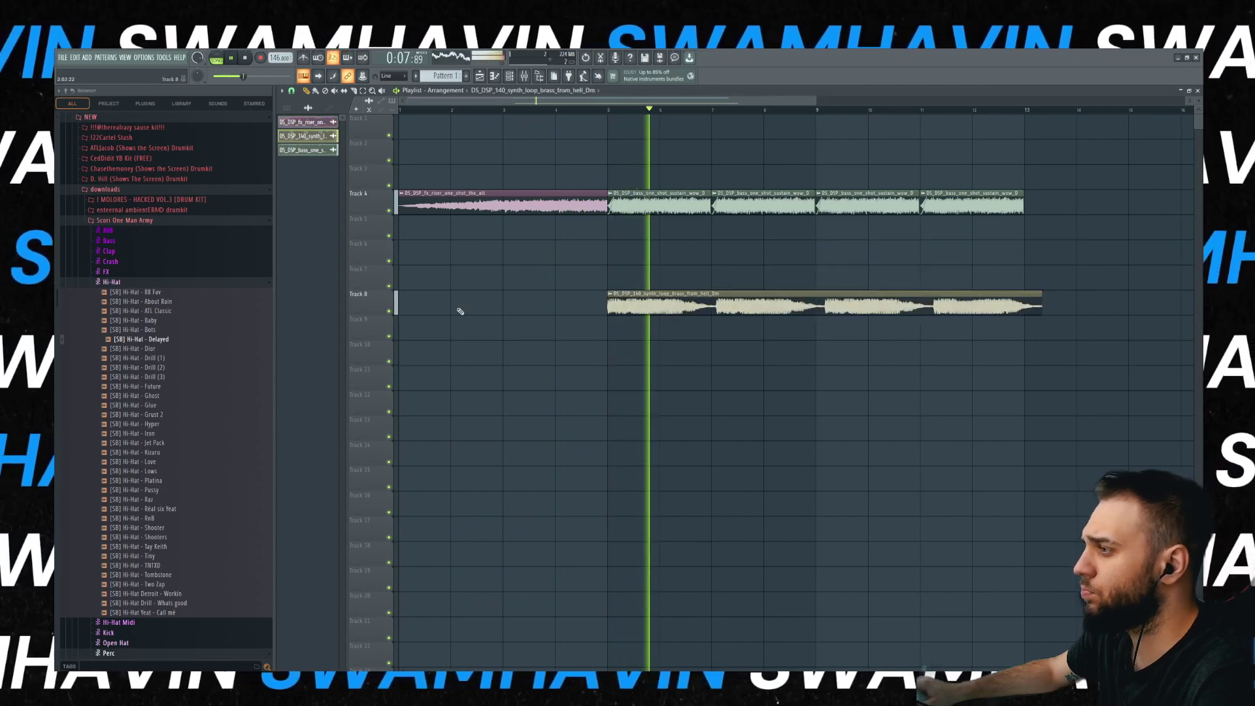
left_click(389, 312, "ctrl")
key("space")
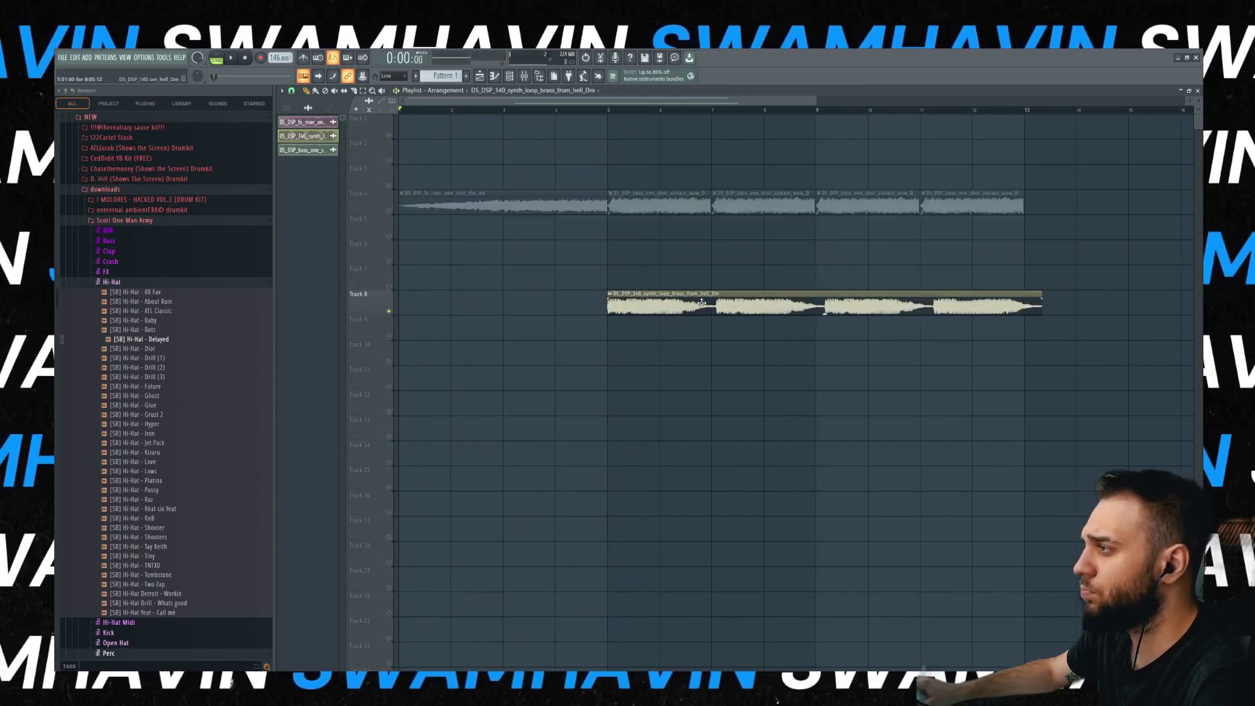
- Set the brass synth loop's pitch shift to -200 cents and fit the clip to end at bar 13
double_click(701, 302)
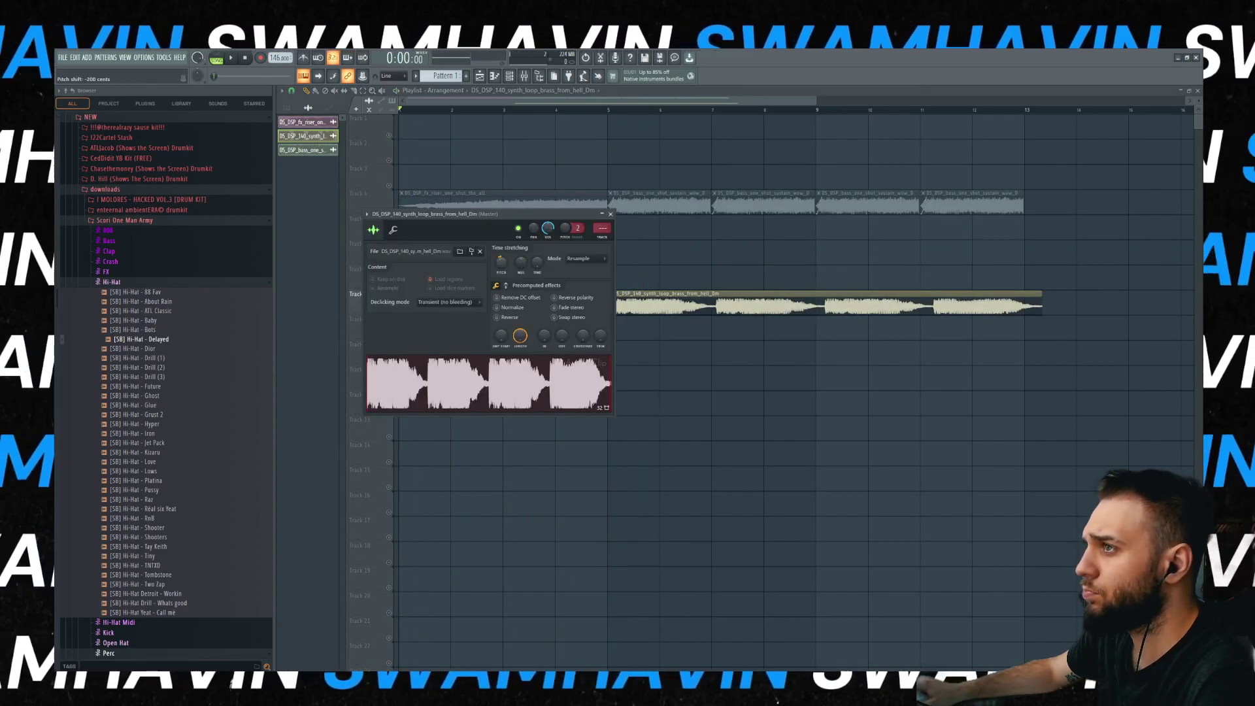
double_click(647, 204)
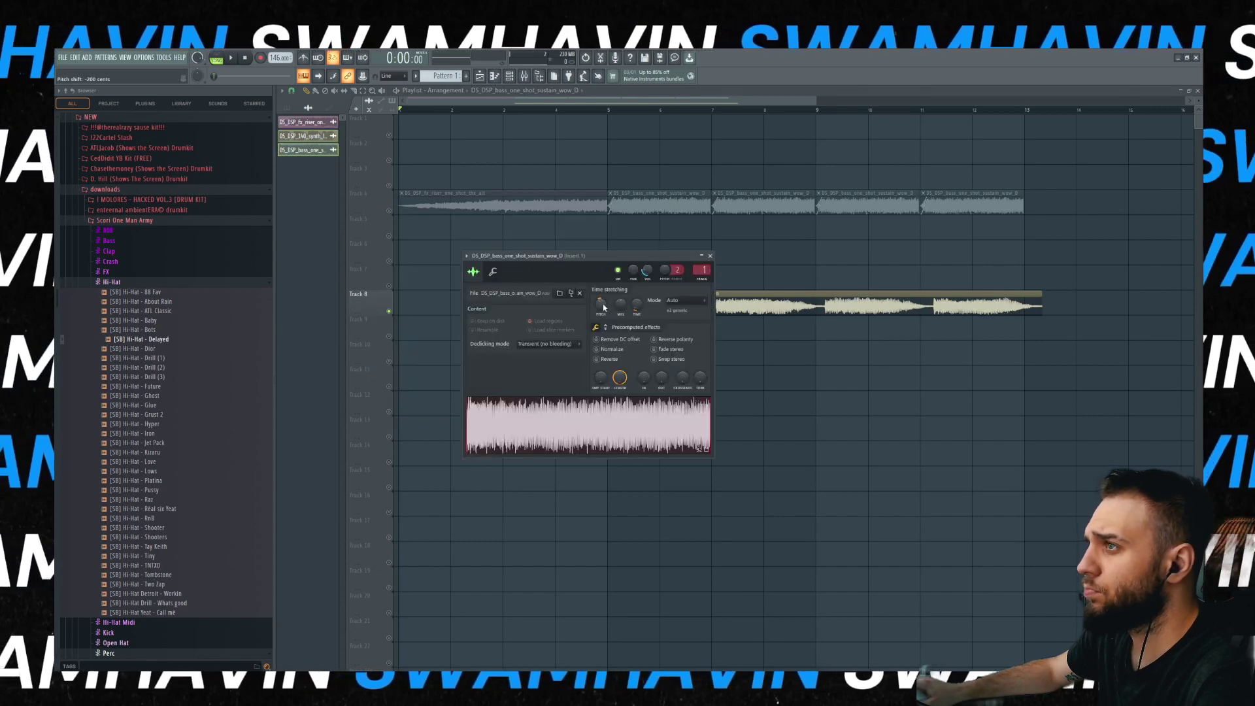
key("Escape")
key("space")
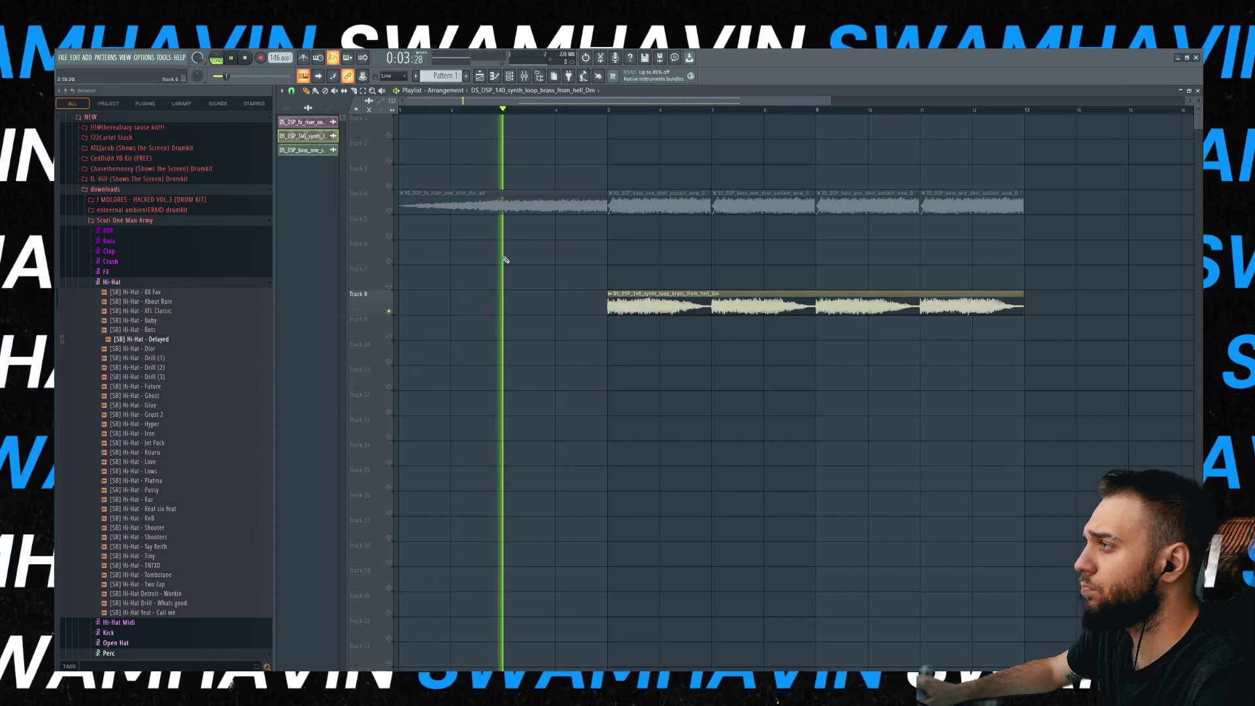
- Unmute track 4 for playback from bar 5 and open the brass synth loop's channel settings
left_click(597, 111)
scroll(549, 300, "down", 2, "ctrl")
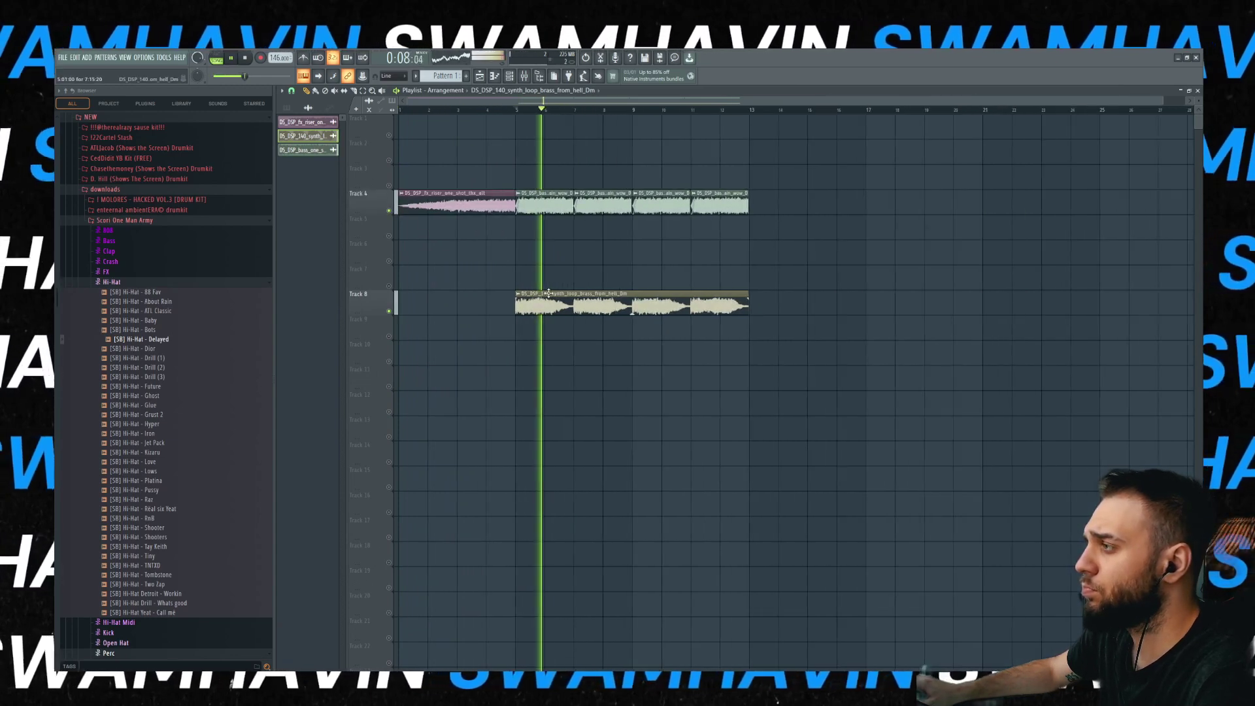
double_click(550, 308)
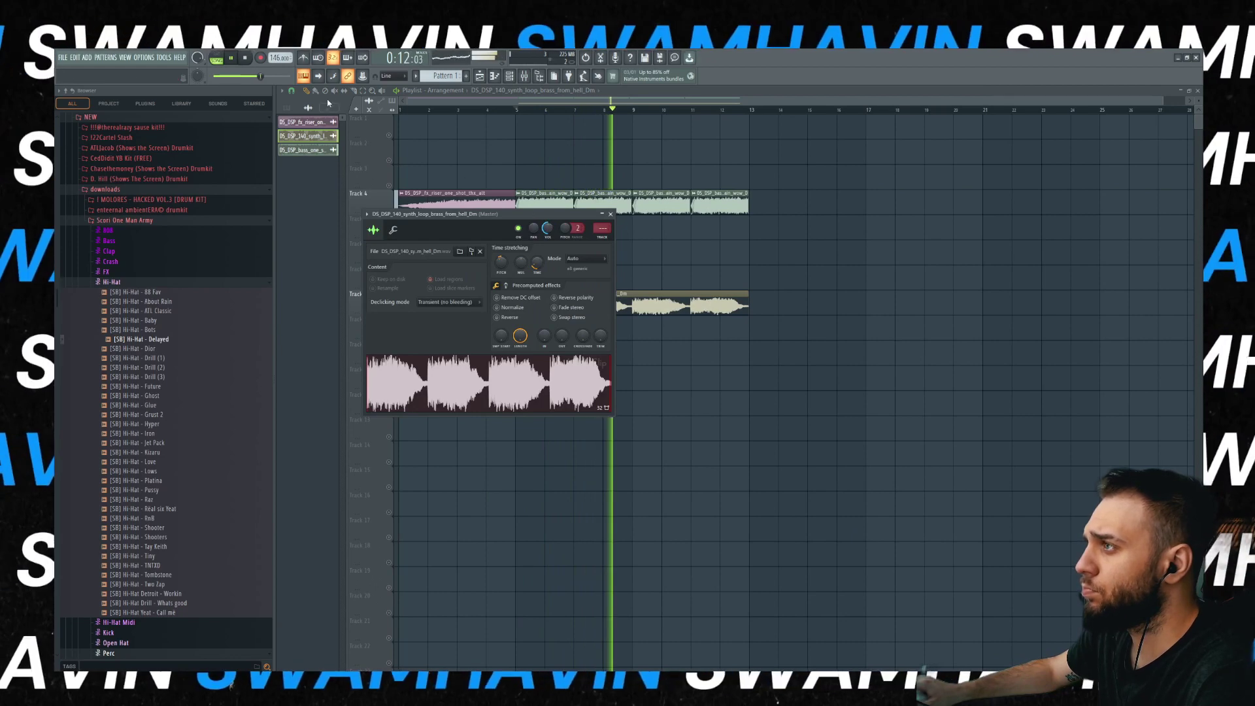
- Slice the brass synth loop on track 8 at bar 7
left_click(353, 91)
scroll(608, 315, "up", 3, "ctrl")
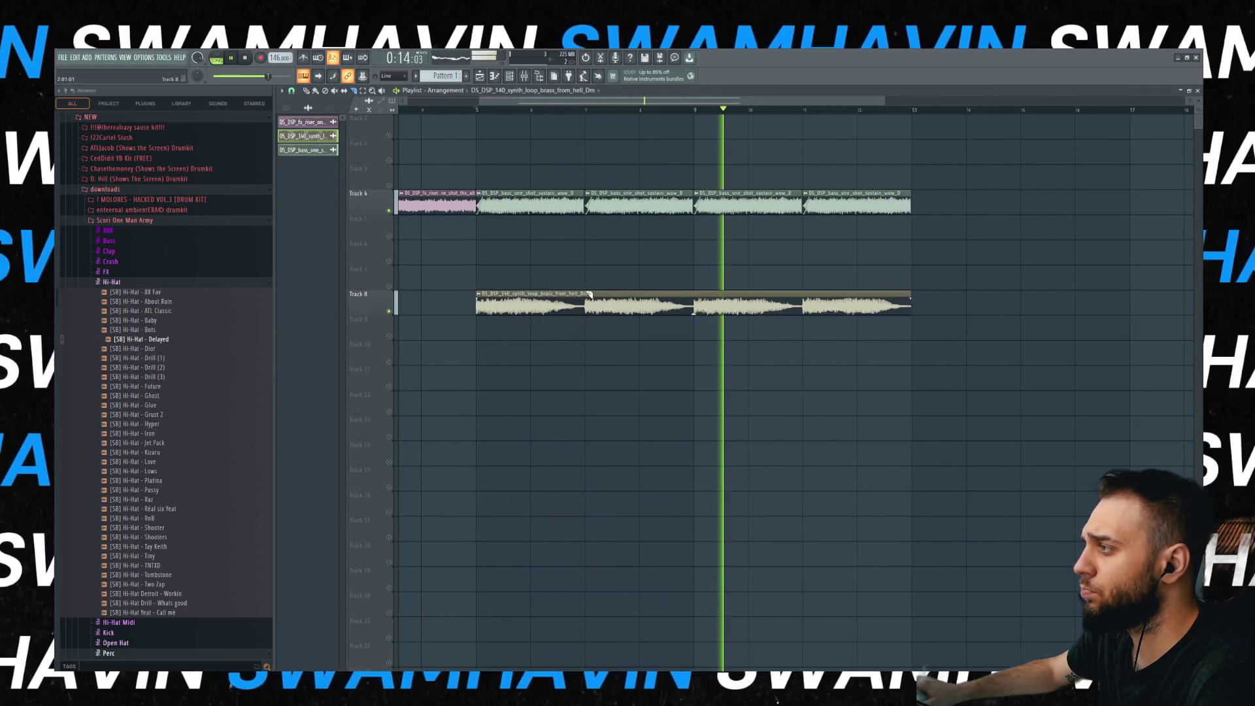
left_click_drag(590, 295, 586, 322)
scroll(586, 322, "down", 2, "ctrl")
left_click(307, 90)
scroll(582, 274, "up", 2, "ctrl")
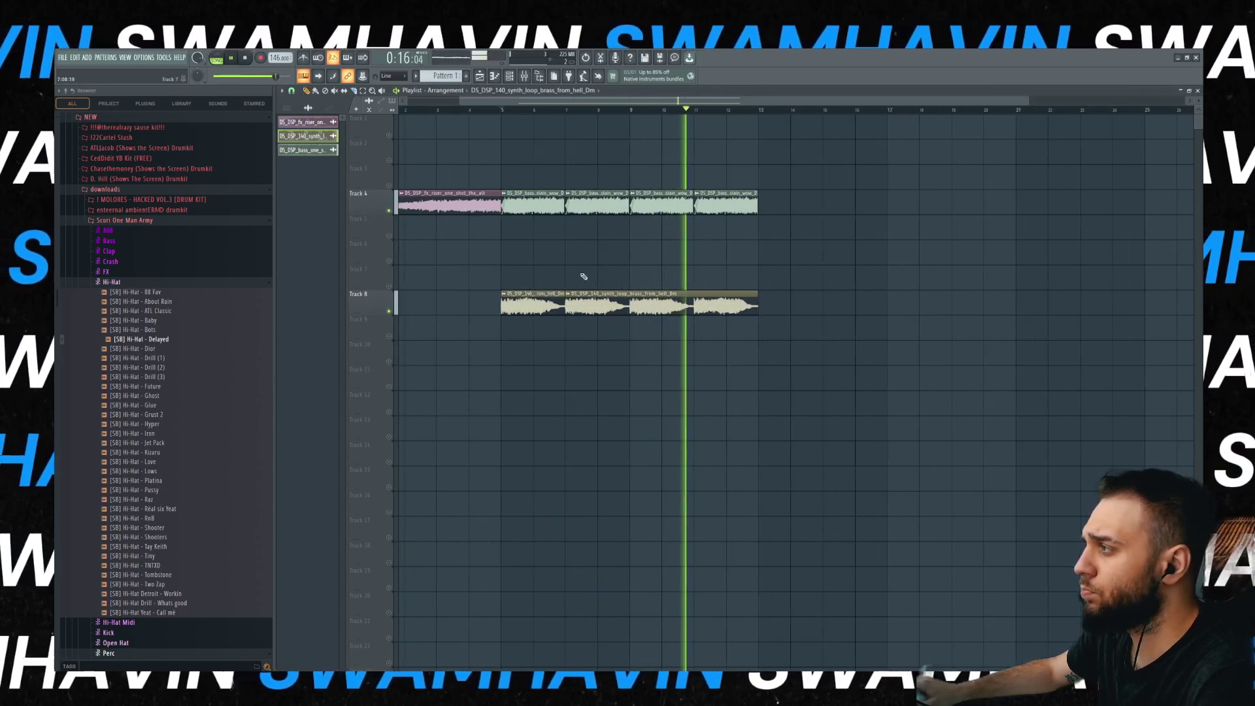
- Assign the brass synth loop's channel to a free mixer track and replay the arrangement from bar 4
scroll(580, 286, "down", 2, "ctrl")
scroll(578, 285, "up", 3, "ctrl")
scroll(578, 286, "down", 1, "ctrl")
double_click(547, 309)
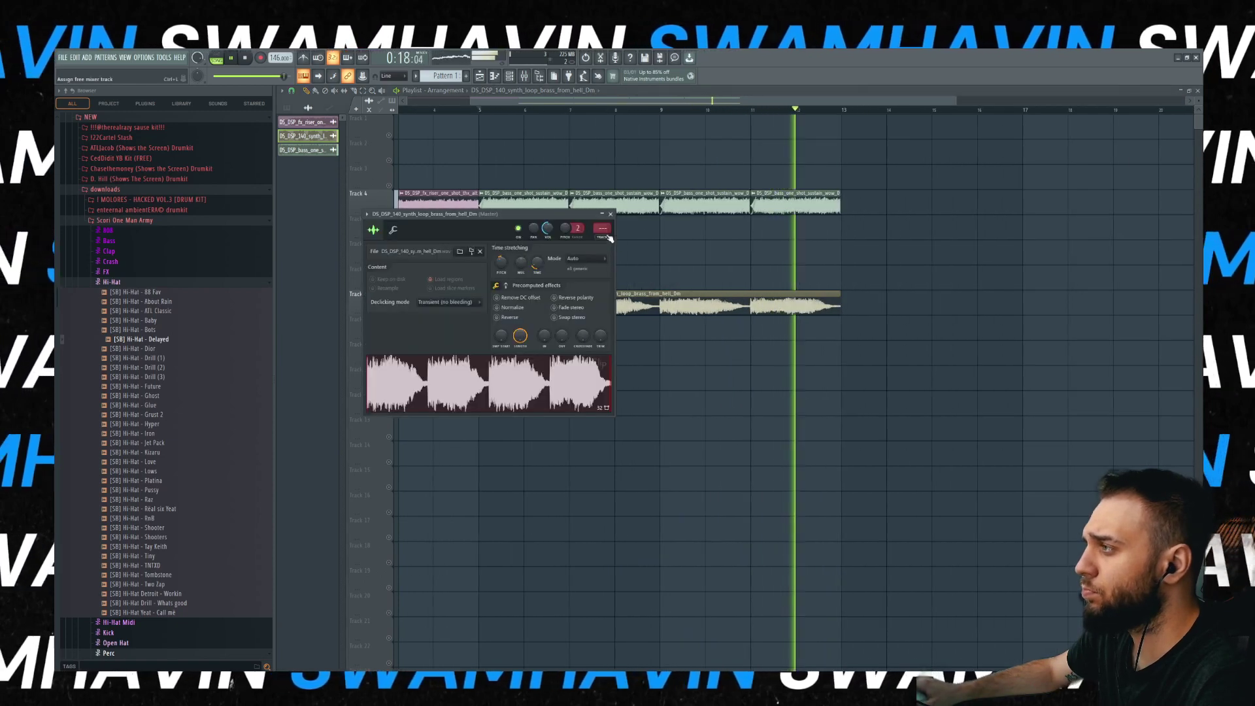
left_click(776, 275)
right_click(776, 274)
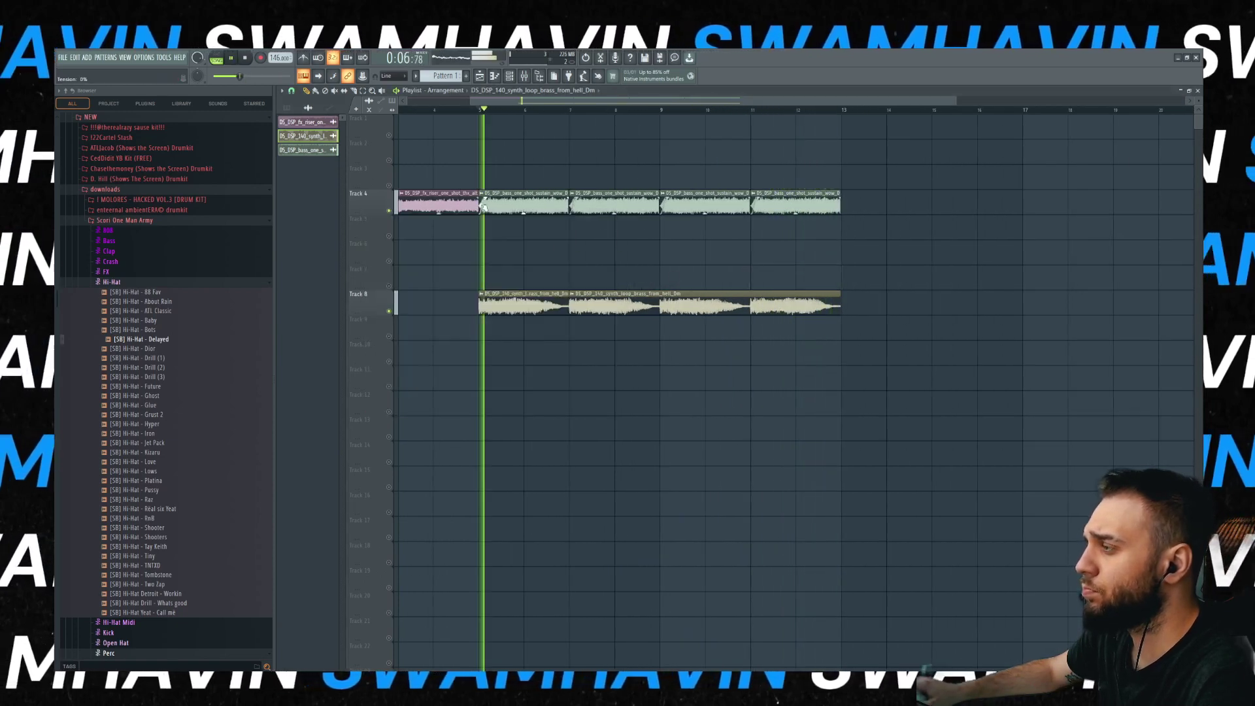
scroll(479, 140, "down", 1, "ctrl")
left_click(441, 110)
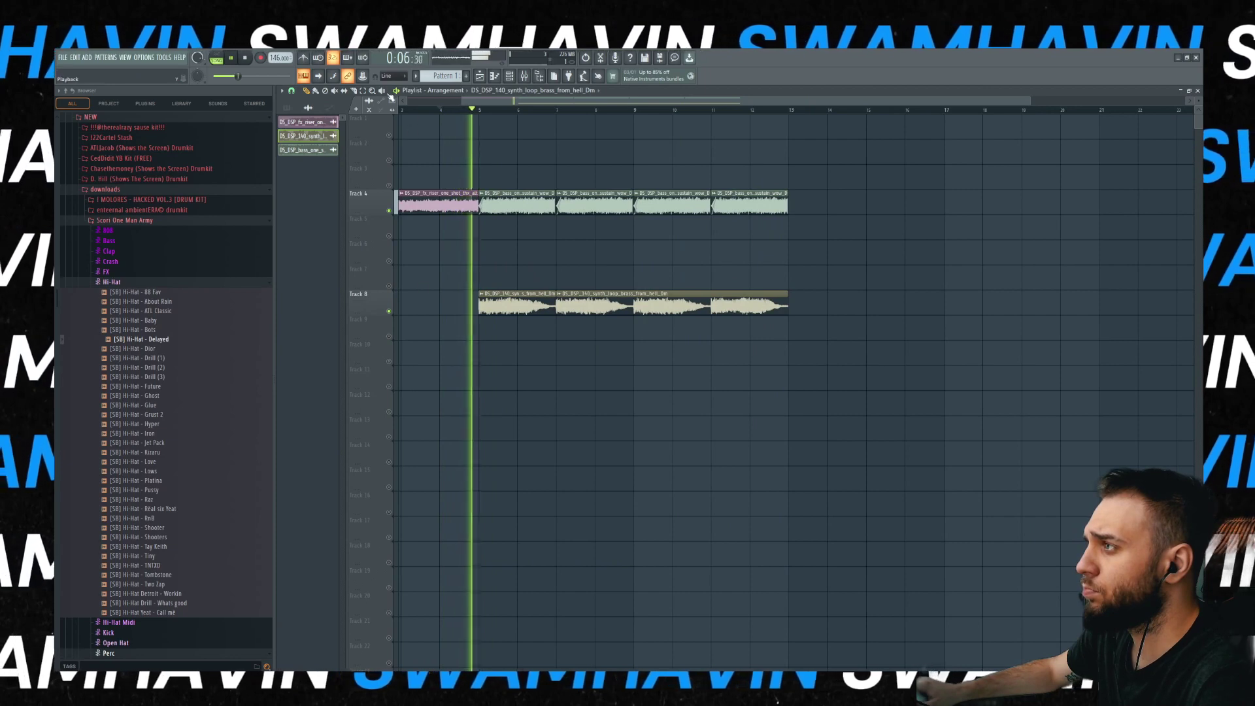
- Duplicate the four bass one-shot clips on track 4 to start at bar 13 and play the arrangement back
left_click(389, 211)
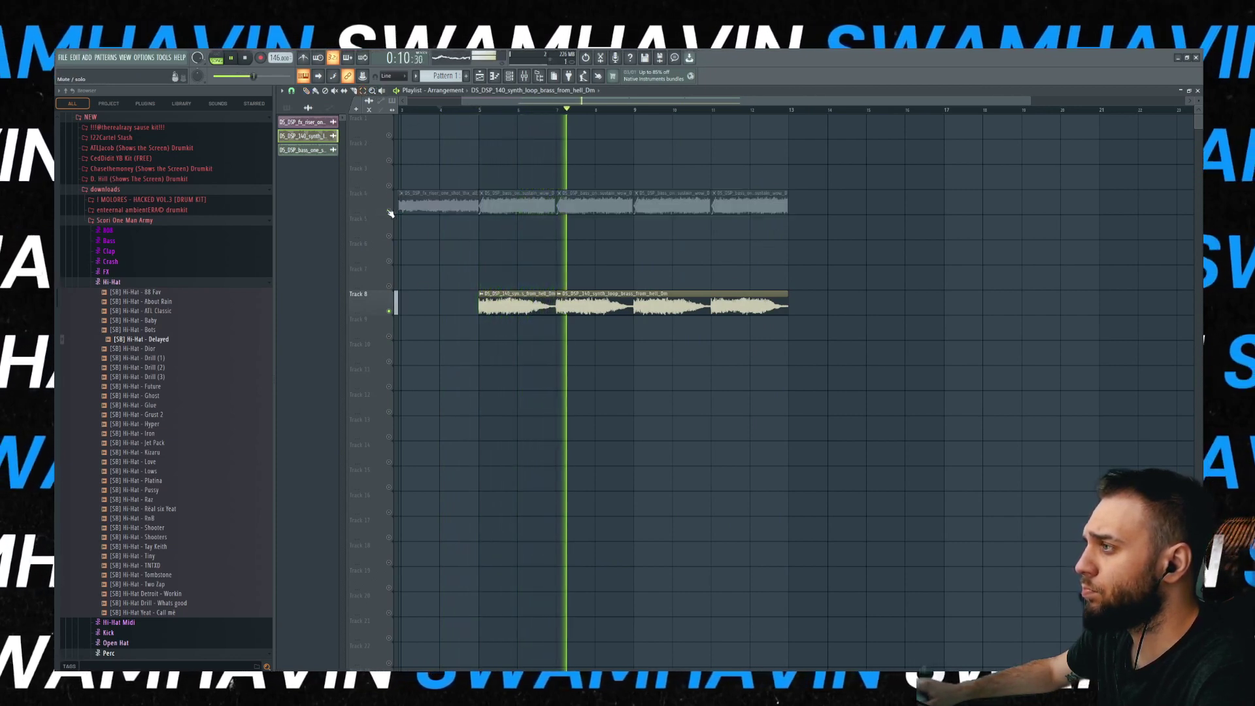
left_click_drag(840, 200, 491, 213)
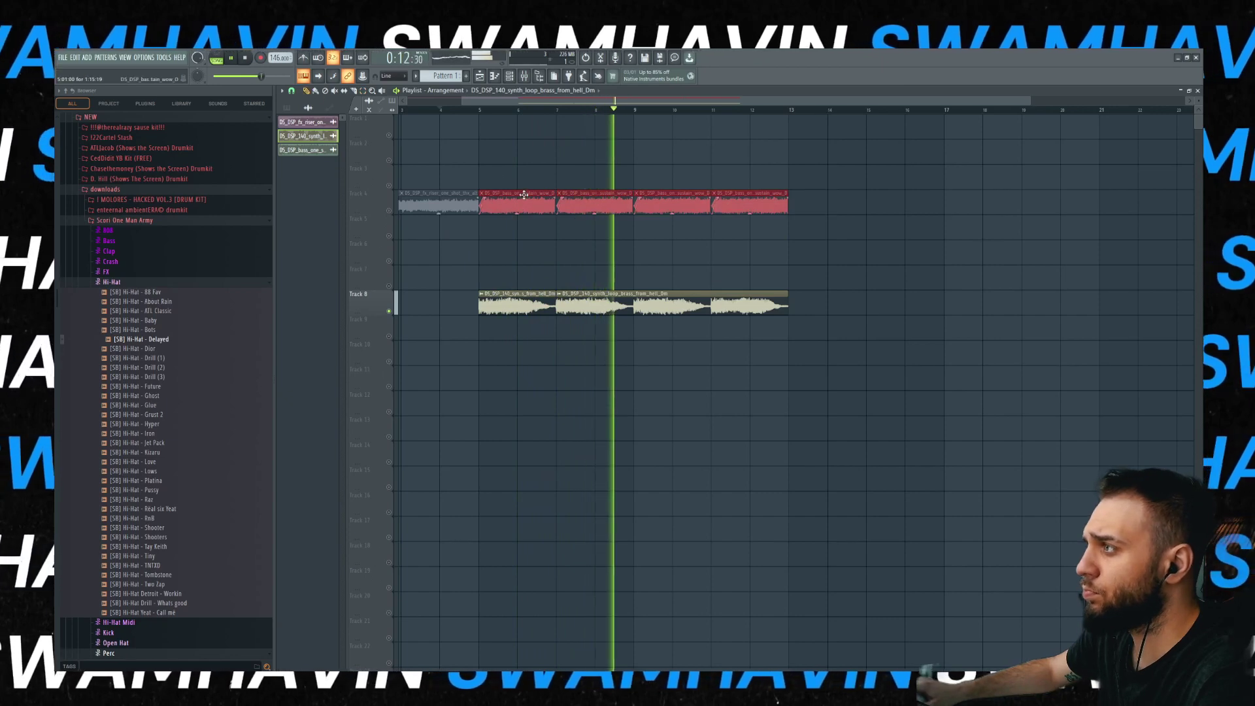
key("ctrl+b")
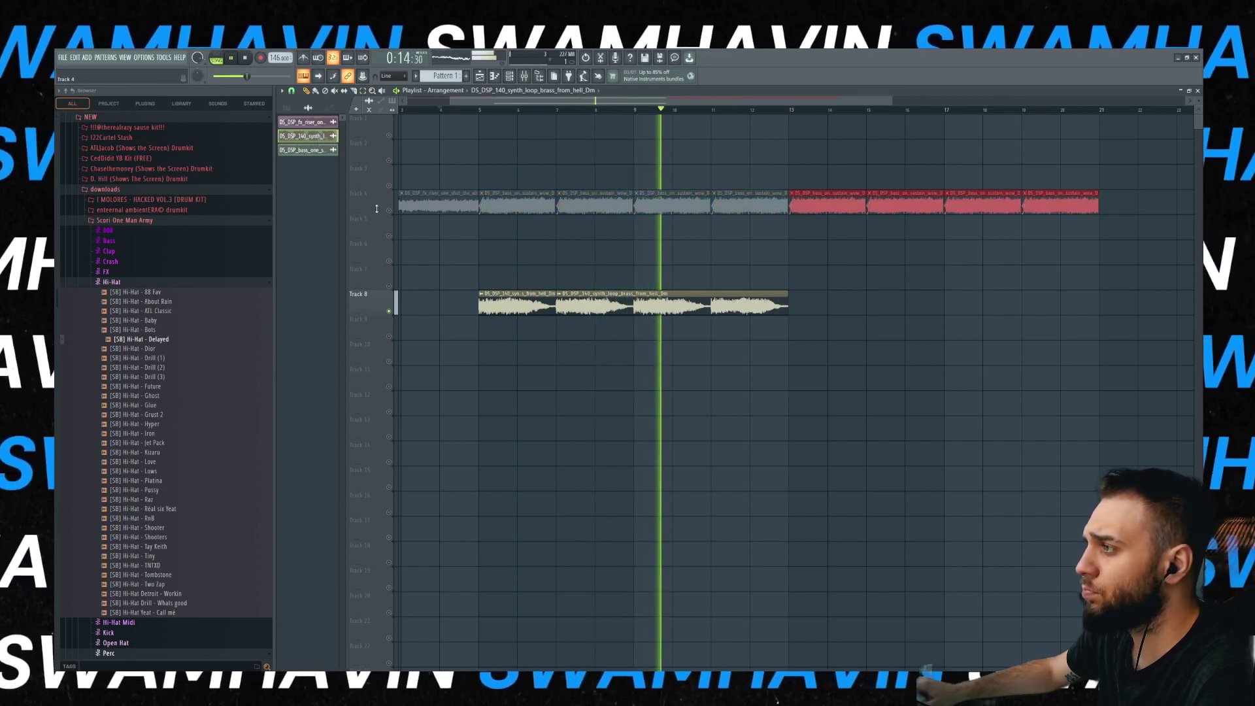
left_click(389, 211)
scroll(644, 229, "down", 2)
left_click(767, 109)
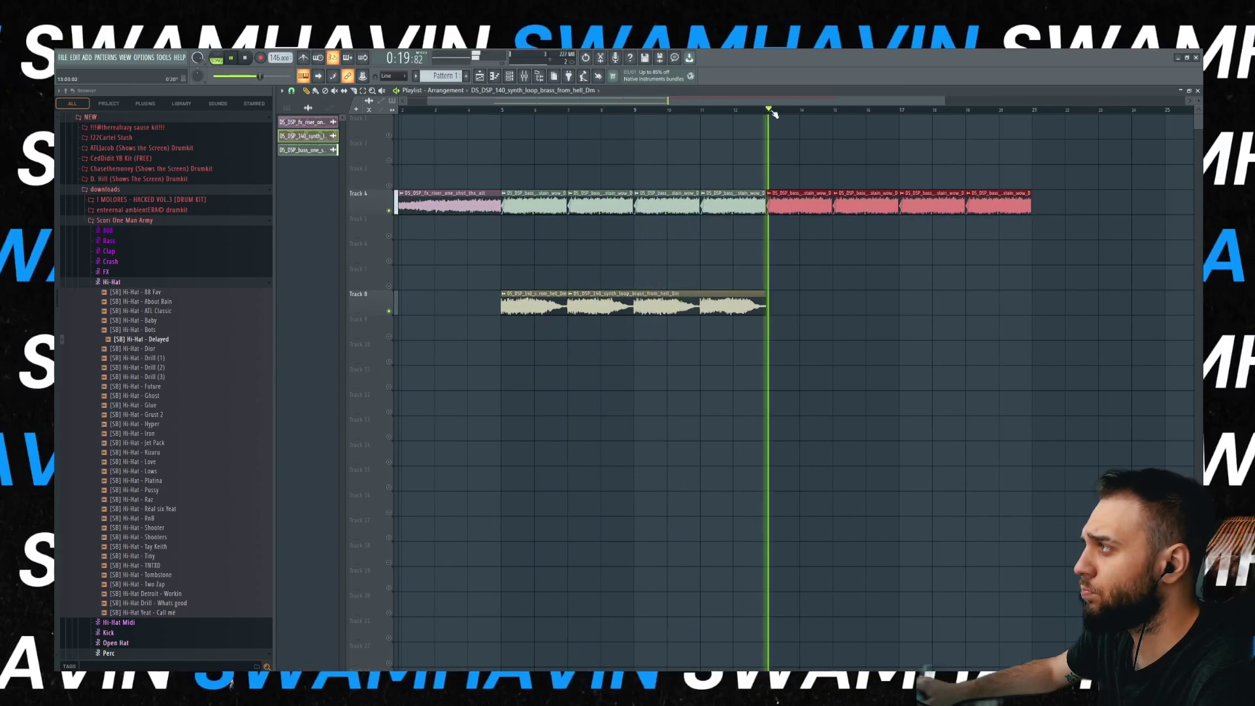
scroll(737, 222, "down", 2)
left_click(480, 111)
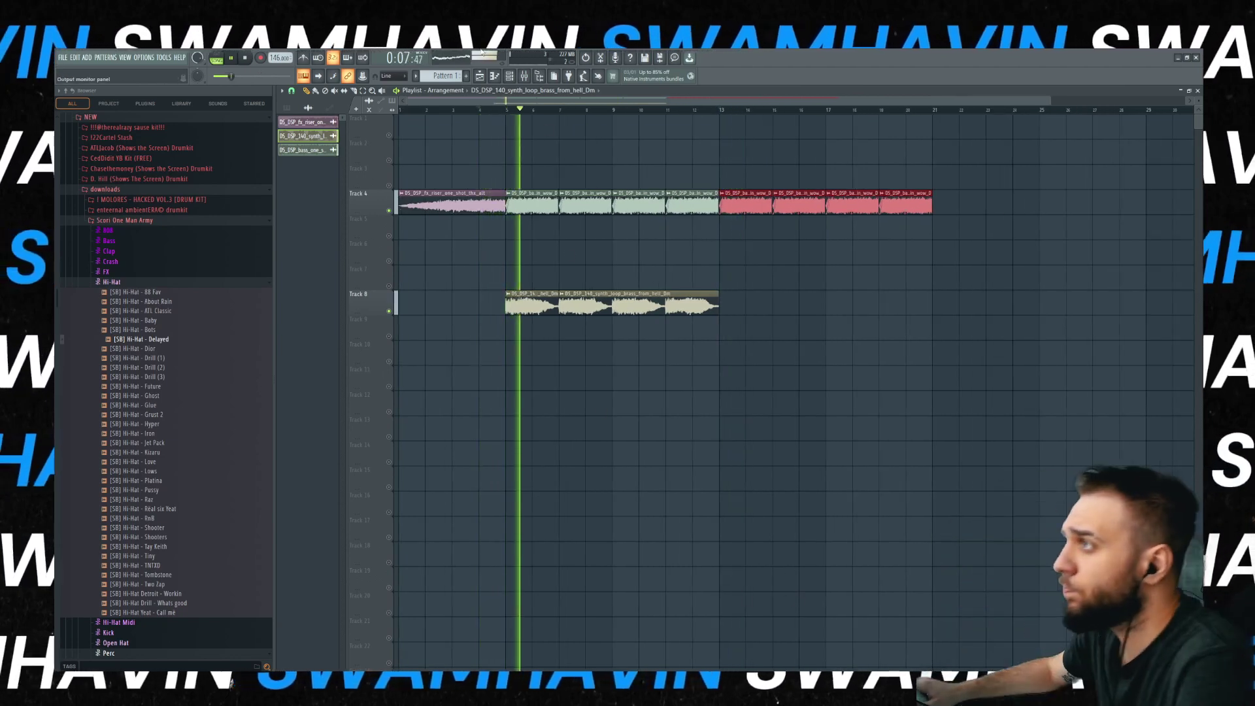
- Place Pattern 1 at bar 5 on track 5, mute track 8 and unmute track 5
left_click(442, 77)
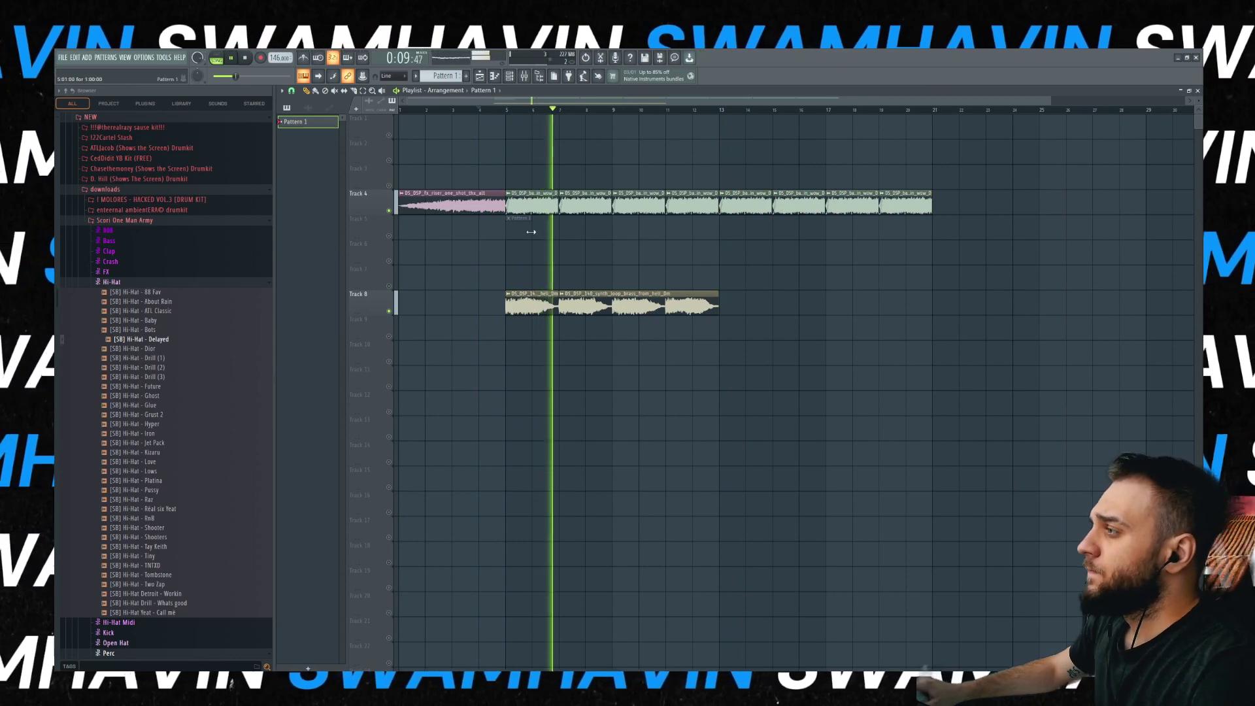
left_click(392, 310)
scroll(449, 275, "up", 1)
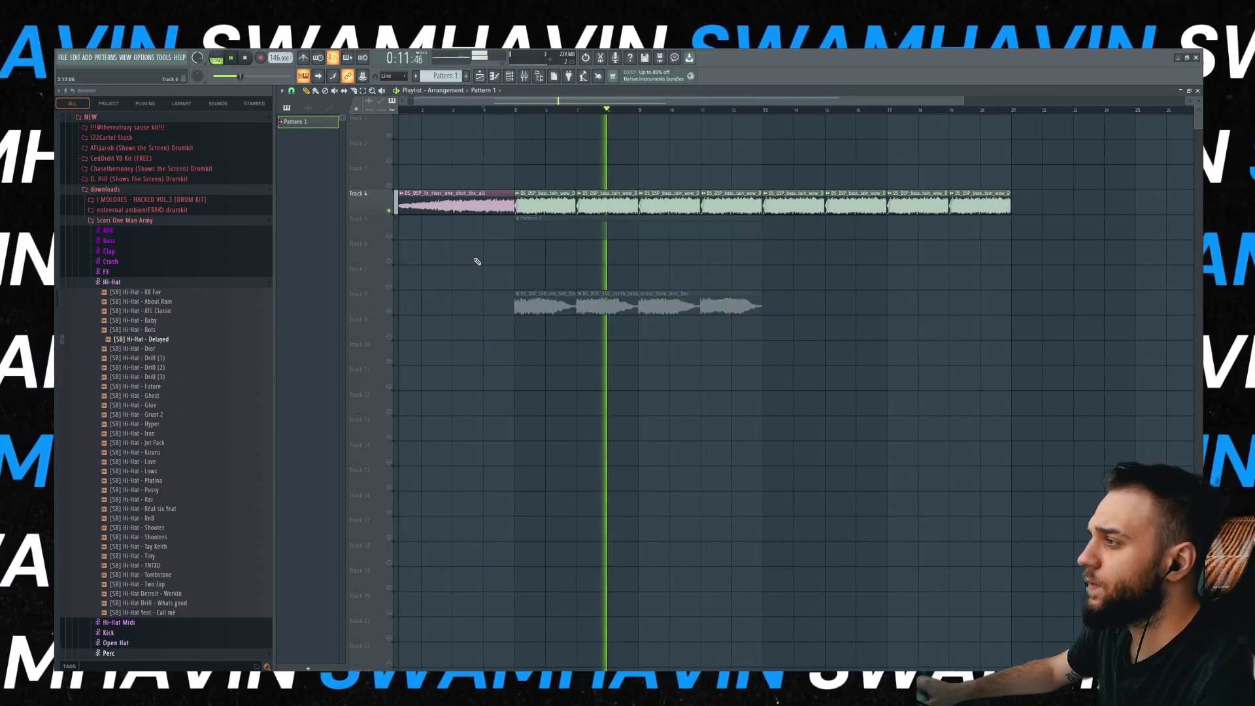
left_click(390, 236)
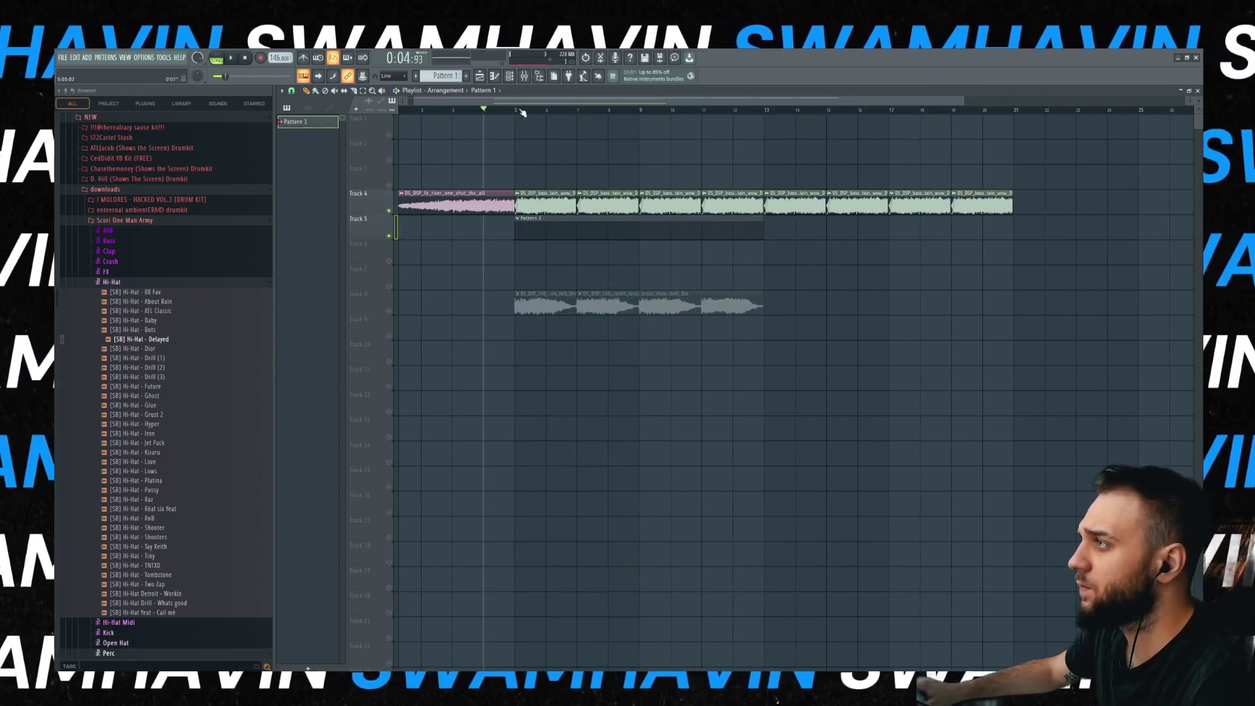
- Loop bars 5 to 13, load the [SB] Hi-Hat - Delayed sample into the channel rack and fill every second step
left_click_drag(518, 113, 745, 136)
double_click(589, 229)
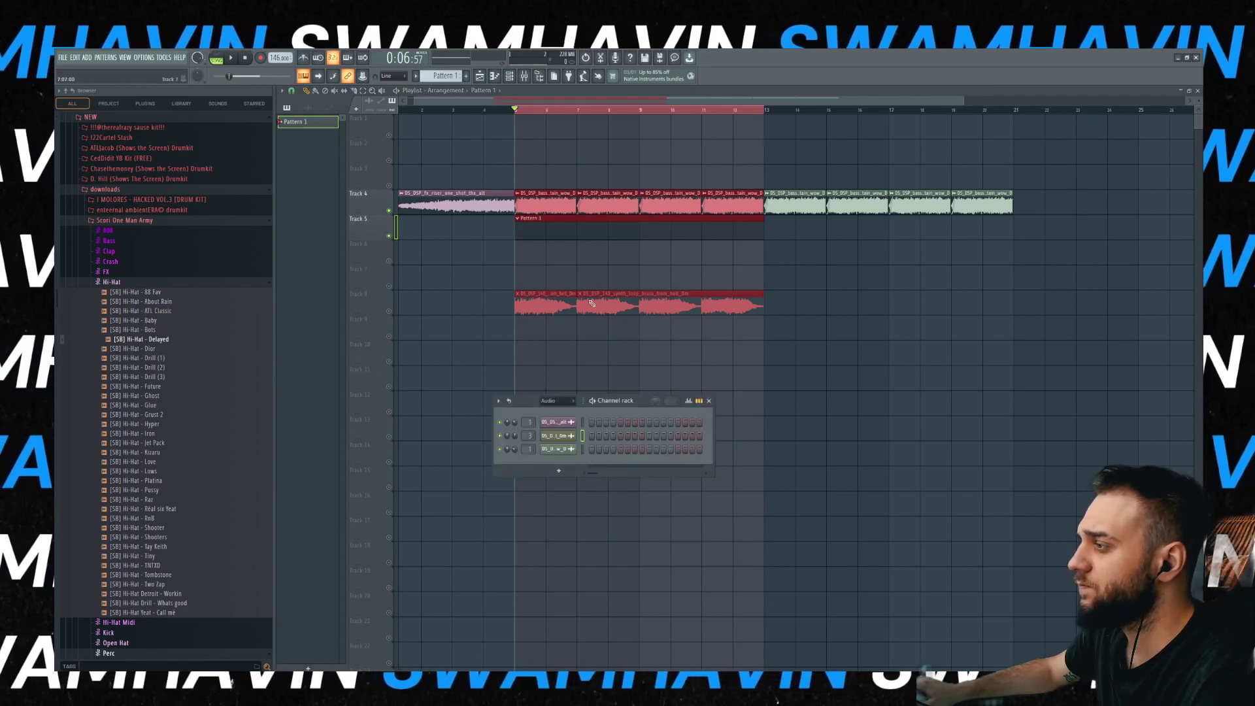
left_click(555, 432)
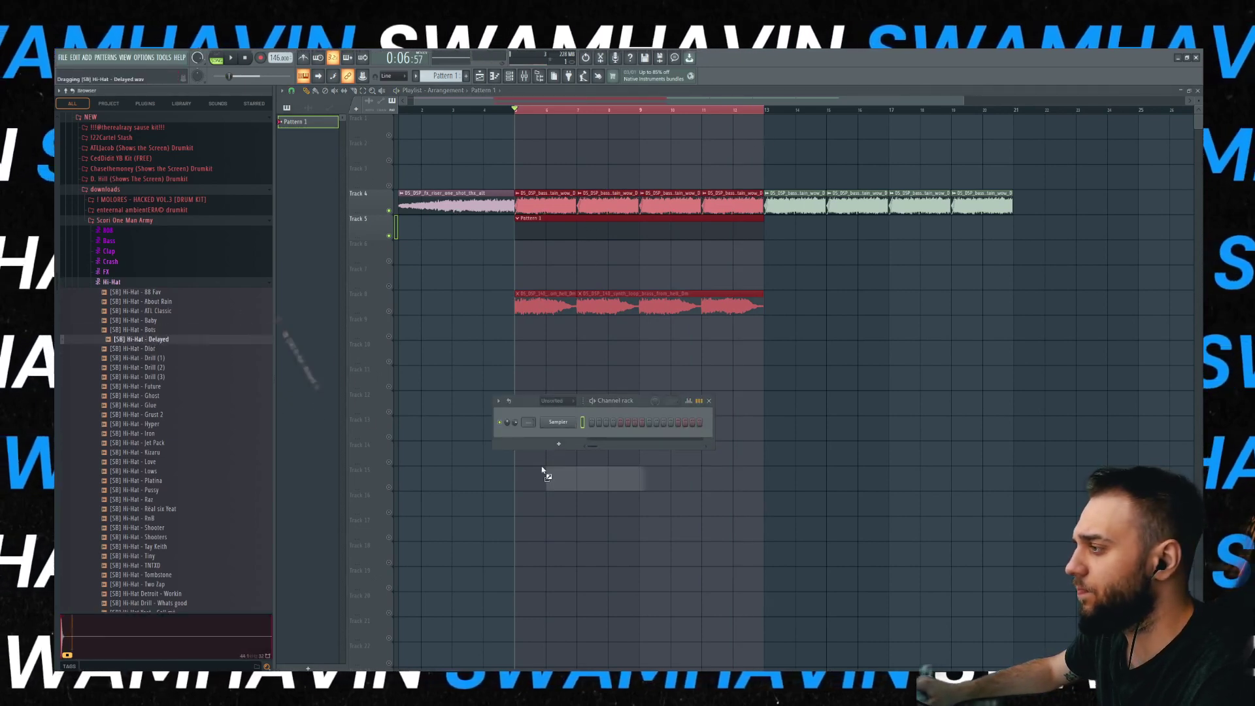
left_click_drag(542, 470, 554, 435)
right_click(569, 436)
left_click(686, 464)
key("space")
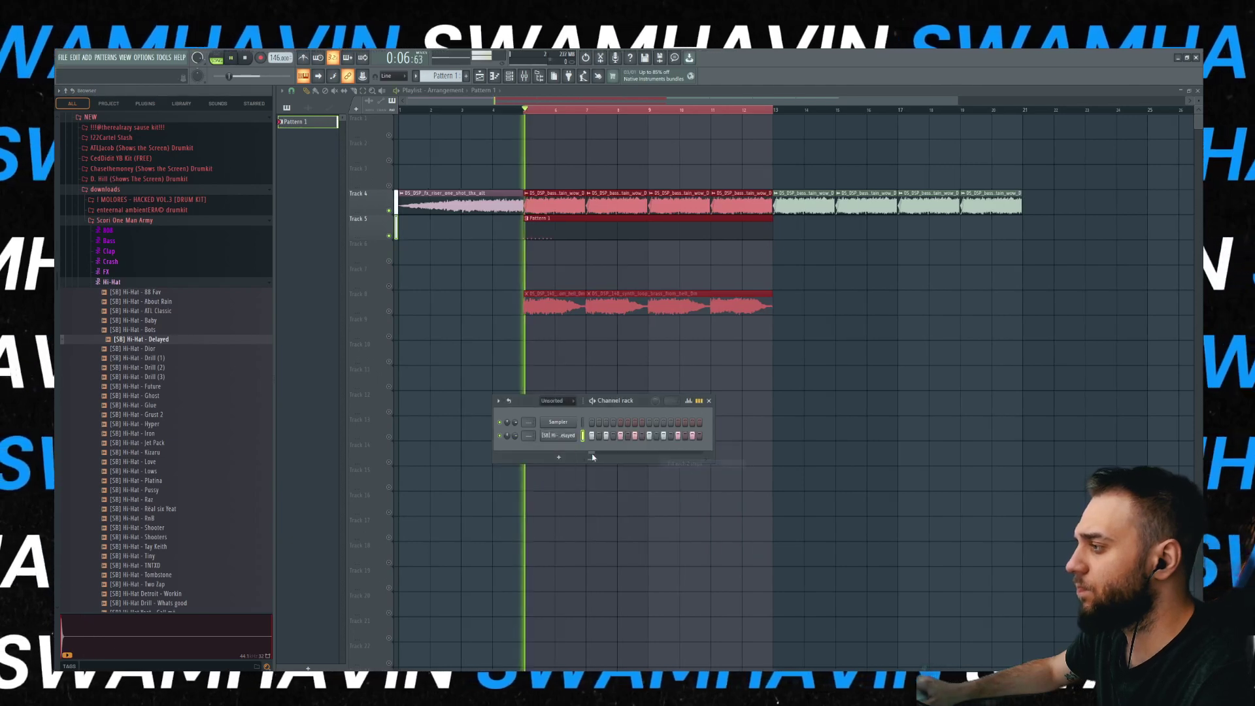
- Open the hi-hat channel in the piano roll and expand the Scori One Man Army kit's Hi-Hat Midi folder
right_click(569, 436)
left_click(595, 435)
scroll(599, 350, "down", 2)
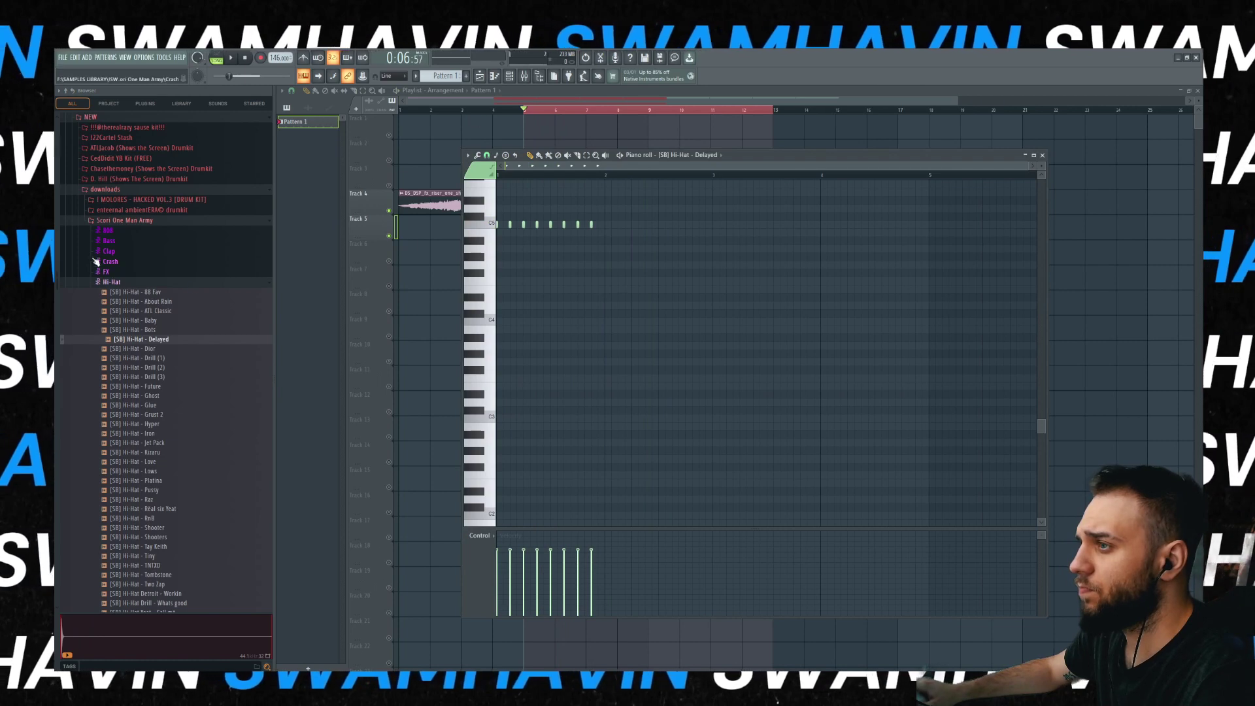
left_click(128, 285)
left_click(131, 294)
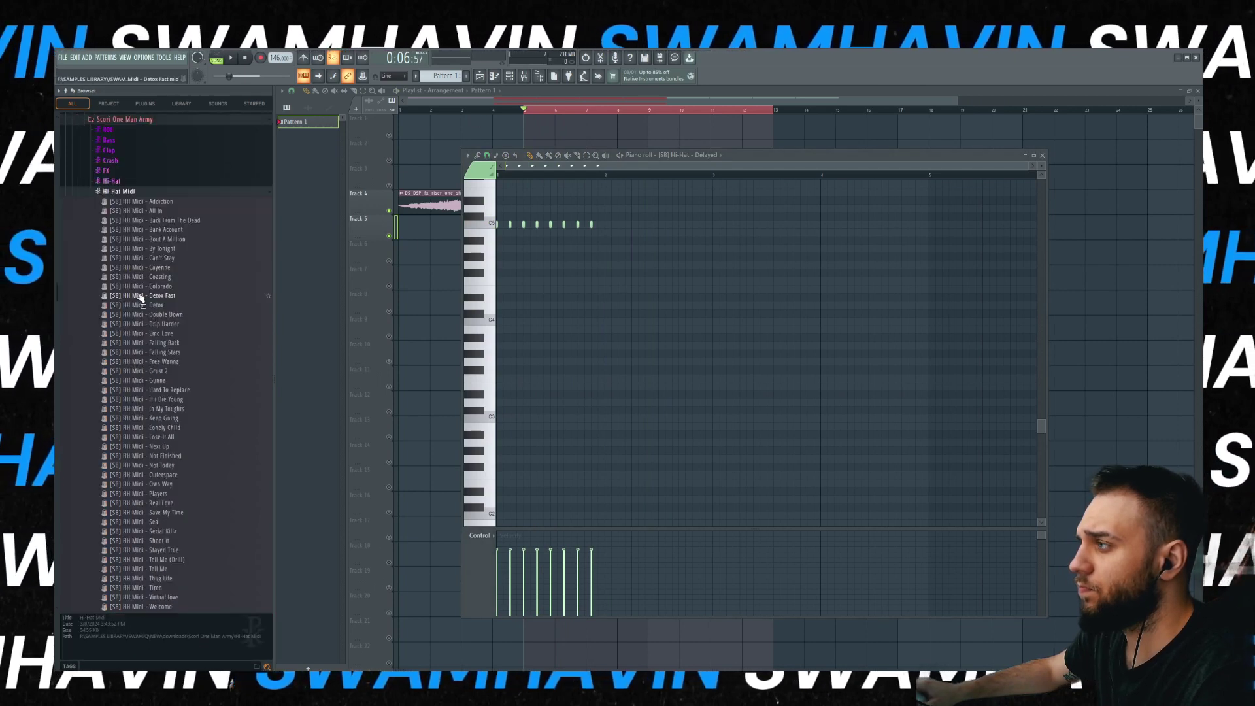
- Import the [SB] HH Midi - Keep Going file into the hi-hat's piano roll and play it
left_click_drag(149, 390, 386, 308)
left_click(697, 415)
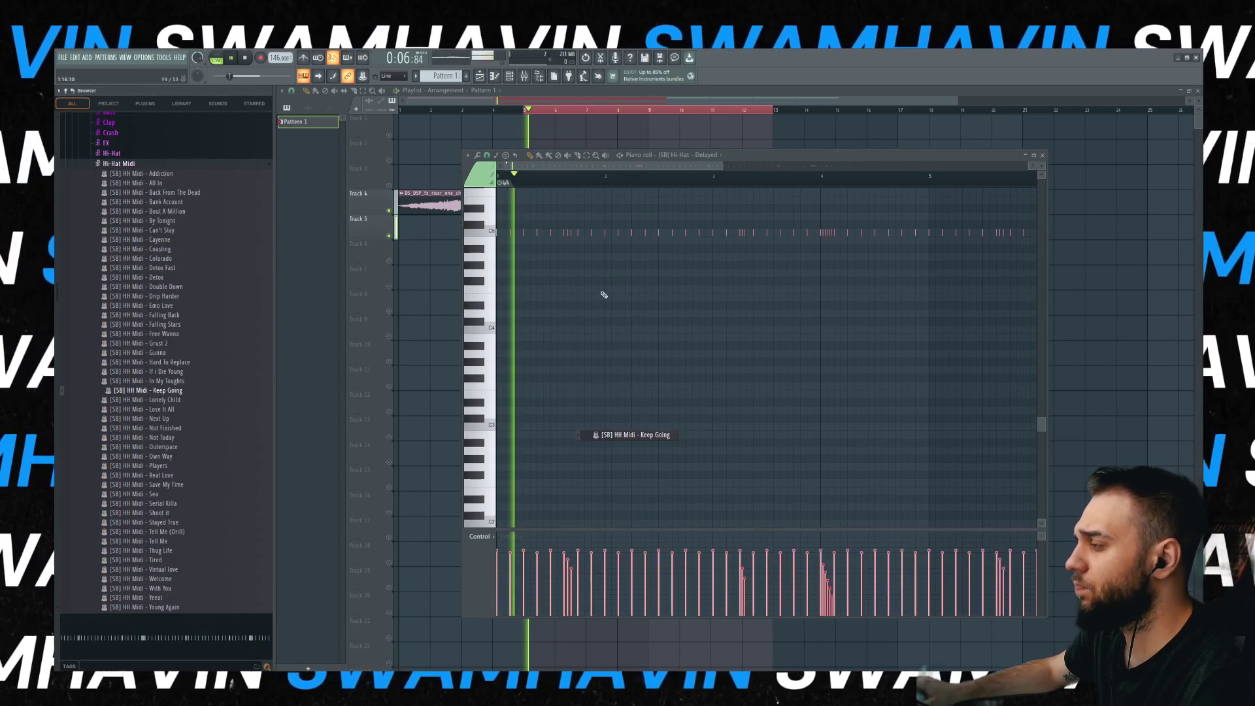
scroll(601, 292, "up", 3)
scroll(598, 296, "down", 2)
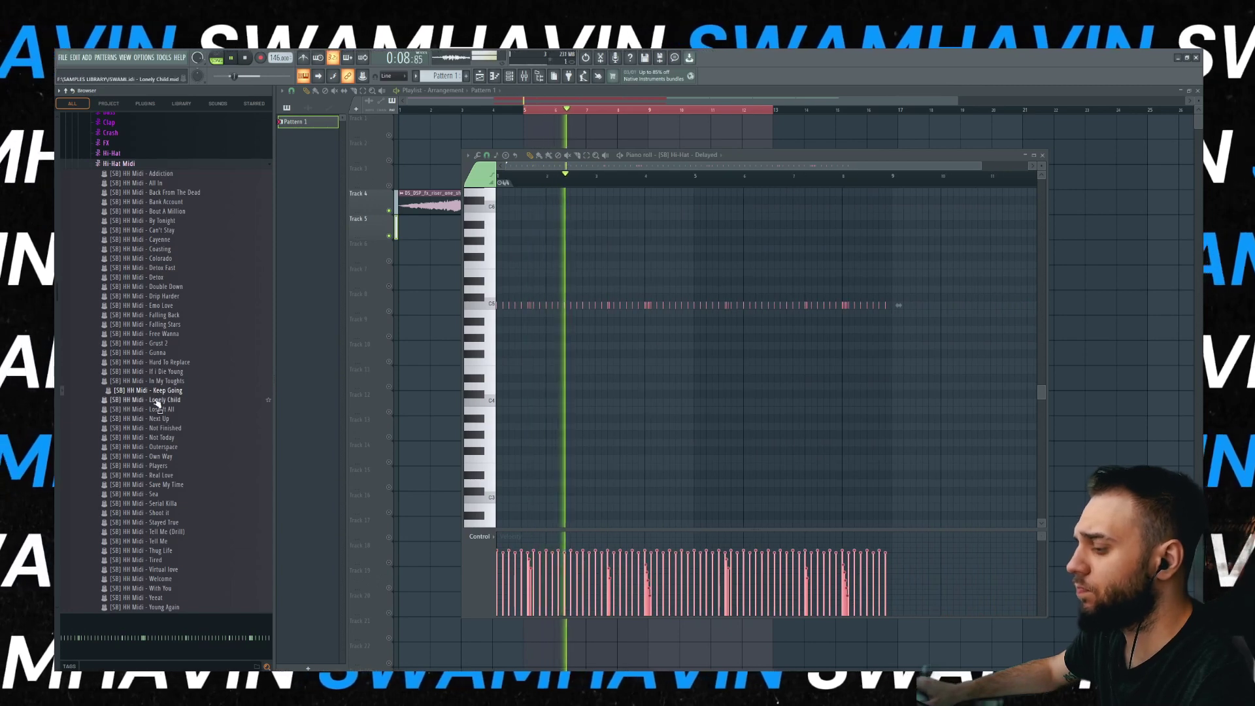
- Replace the hi-hat notes with the imported [SB] HH Midi - Lonely Child file
left_click_drag(157, 401, 503, 428)
left_click(695, 418)
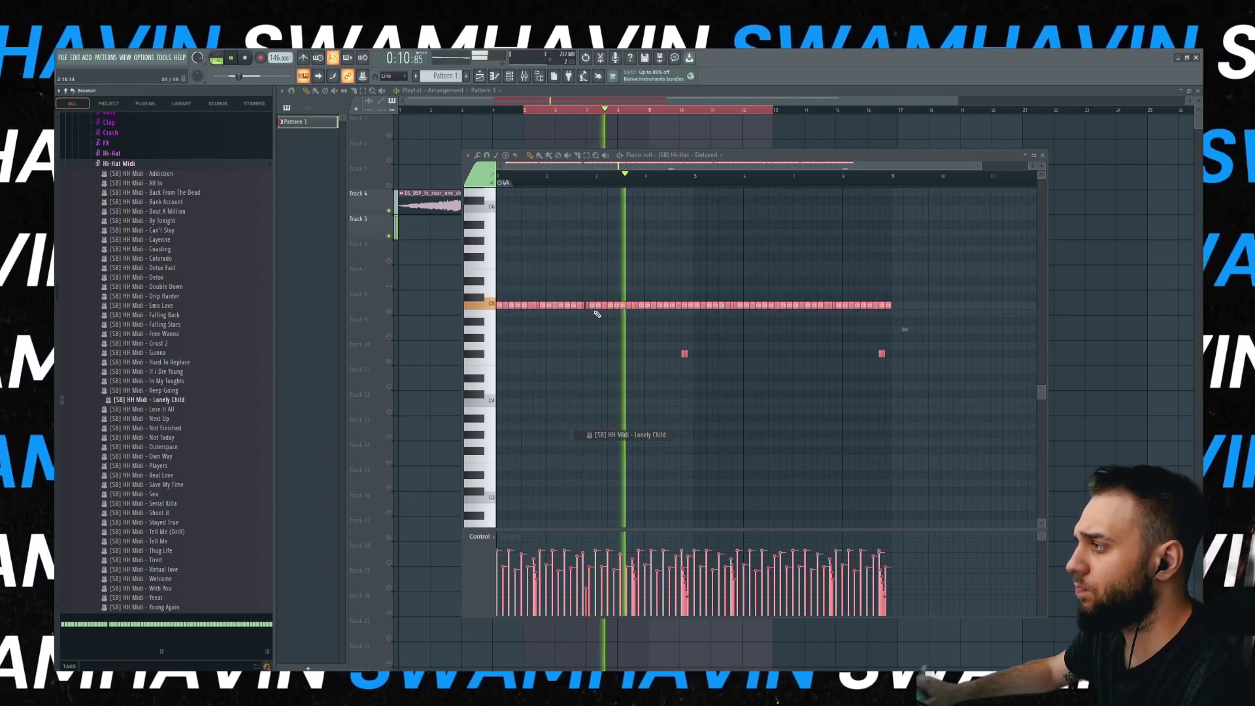
- Open the bass one-shot's channel settings from the playlist and set its channel volume to about 20%
left_click(510, 78)
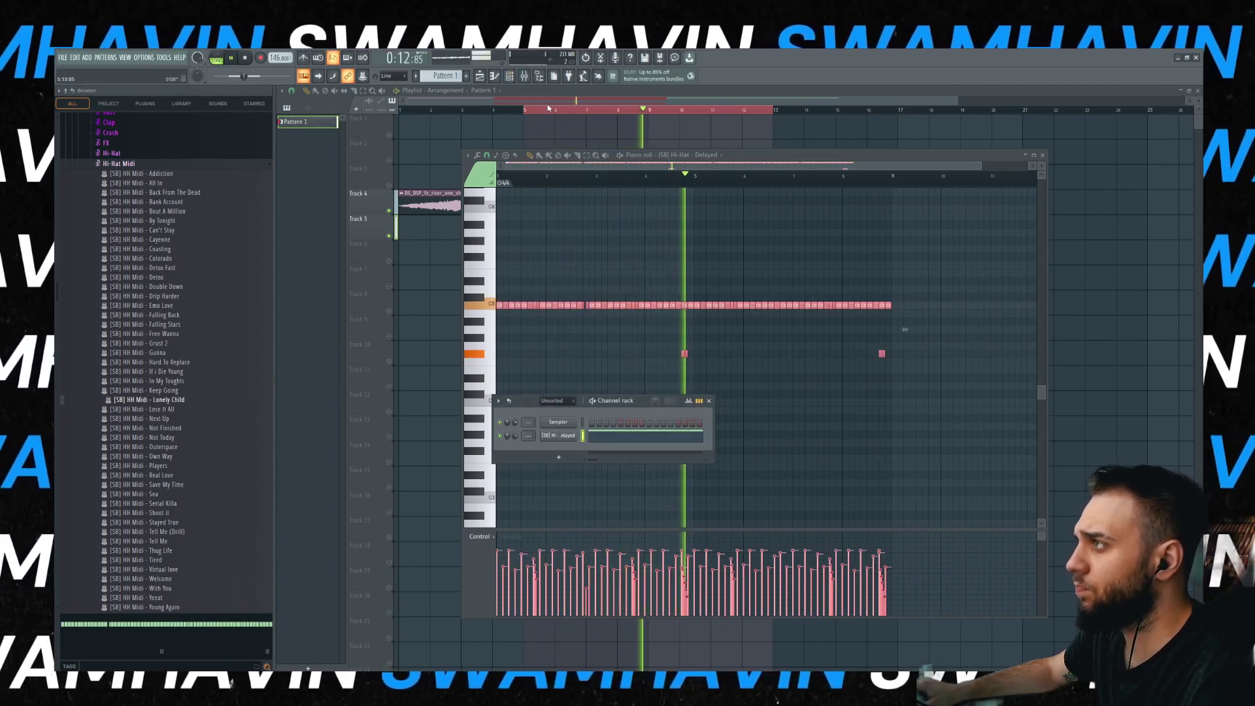
key("F5")
double_click(560, 204)
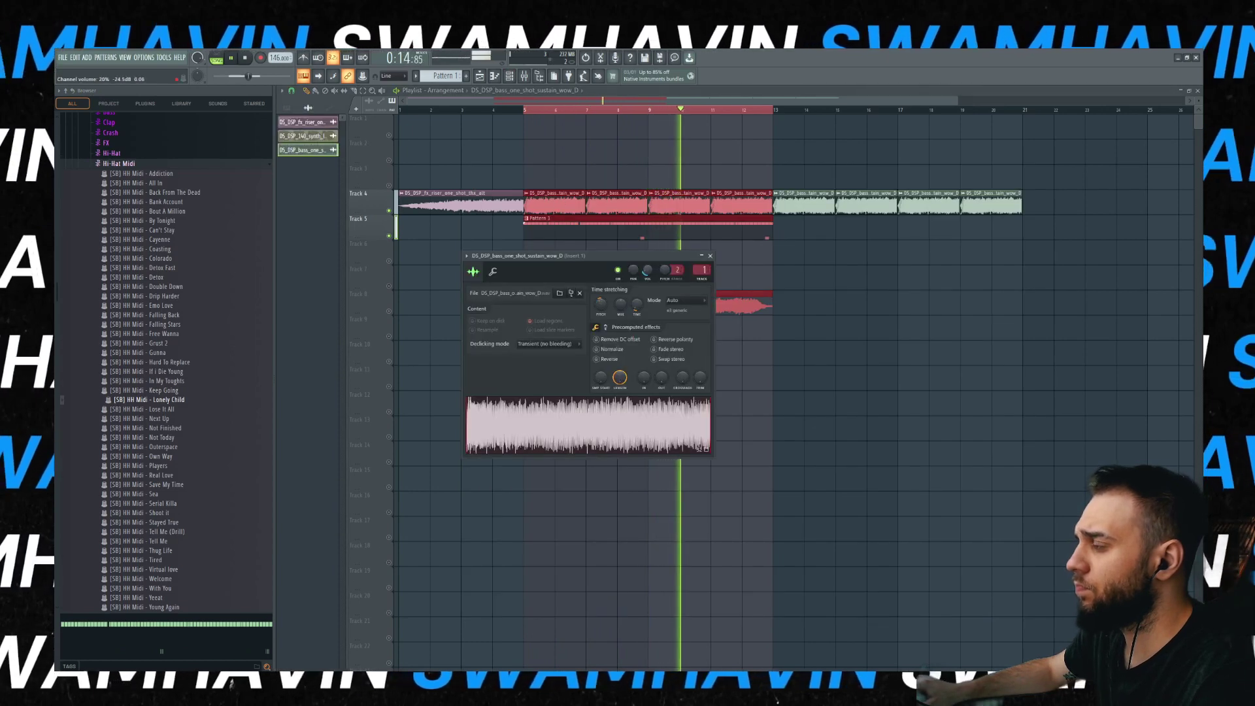
- Filter the channel rack to unsorted channels and browse the kicks in the DataDrive drum pack
left_click(510, 76)
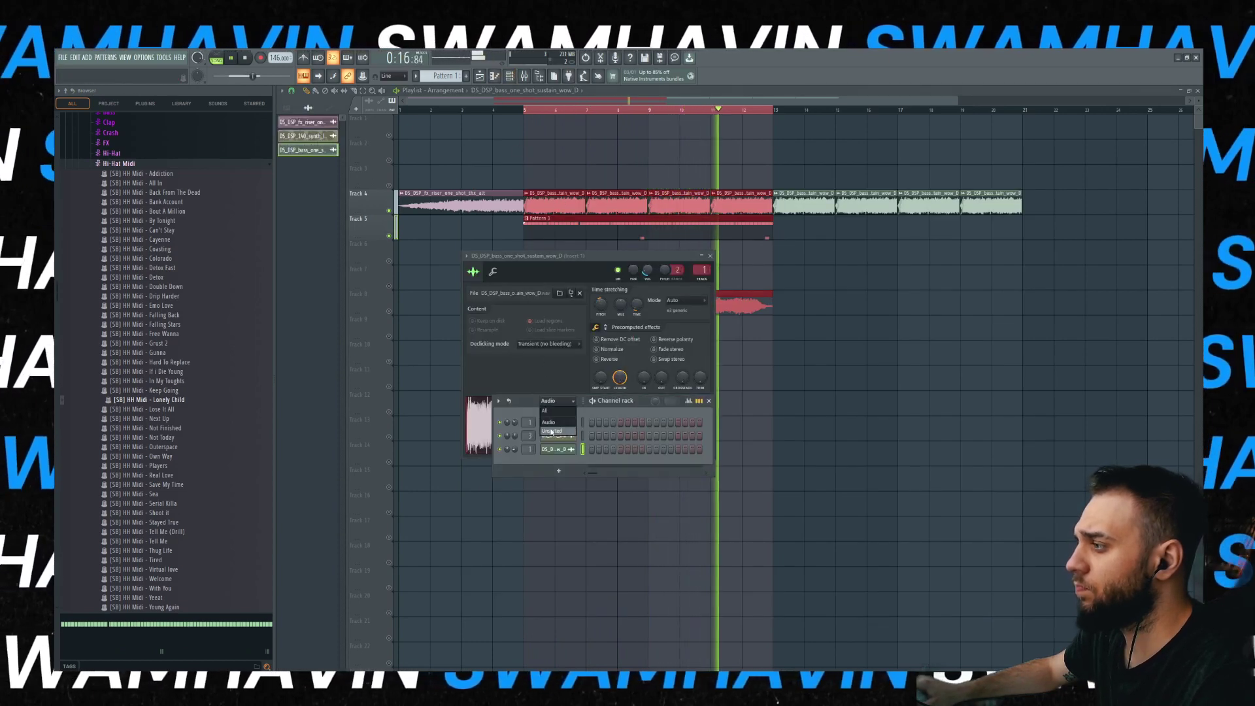
left_click(551, 431)
left_click(163, 356)
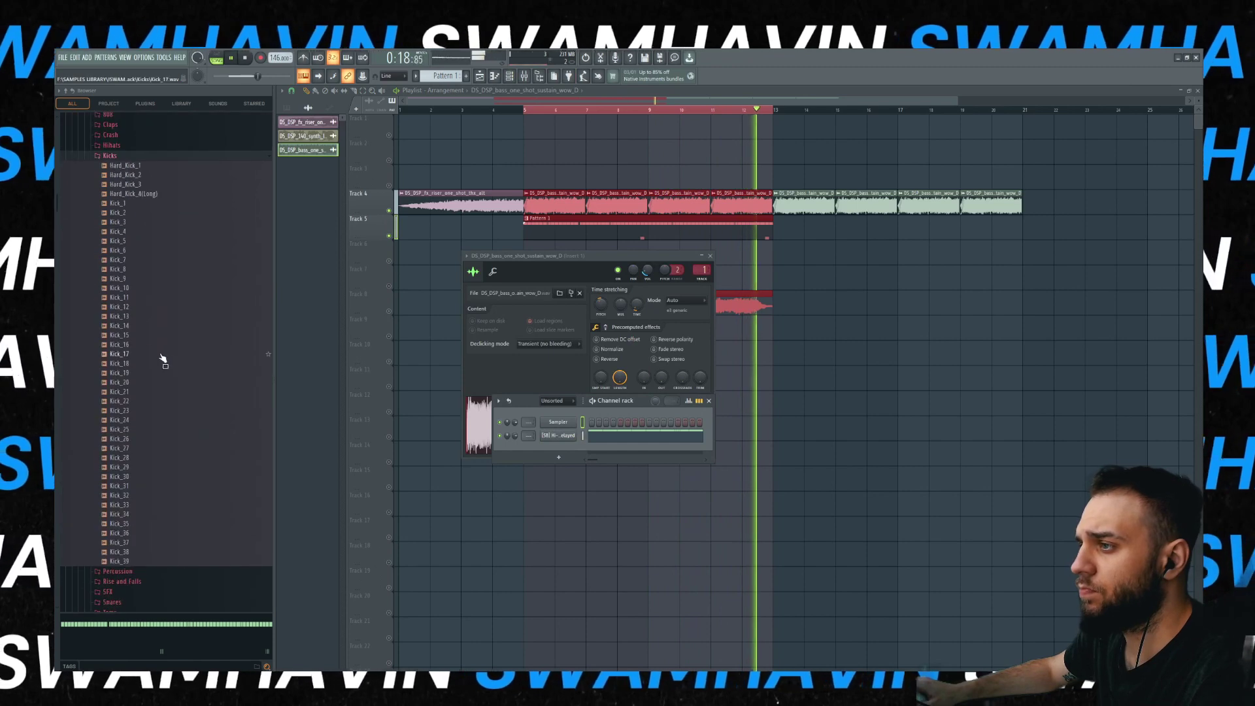
scroll(138, 405, "up", 15)
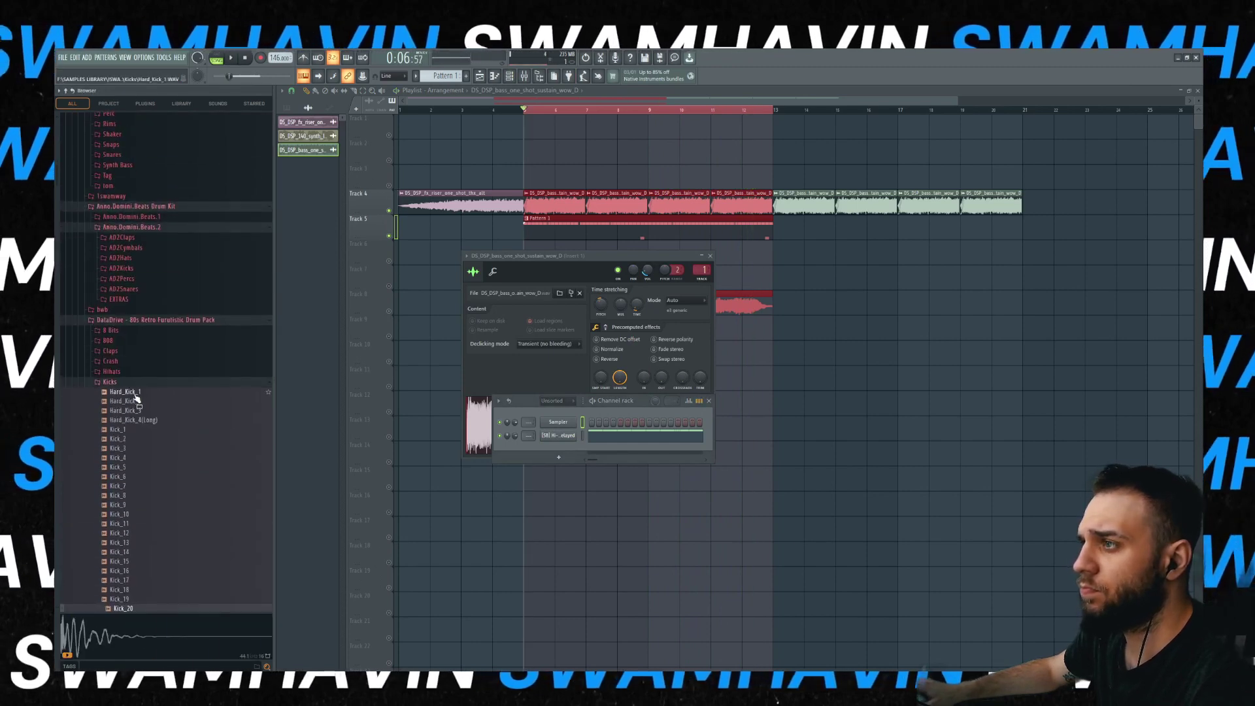
- Audition kick samples in the Kicks folder of the 1SWAMIQ SAUCE kit
scroll(137, 373, "down", 2)
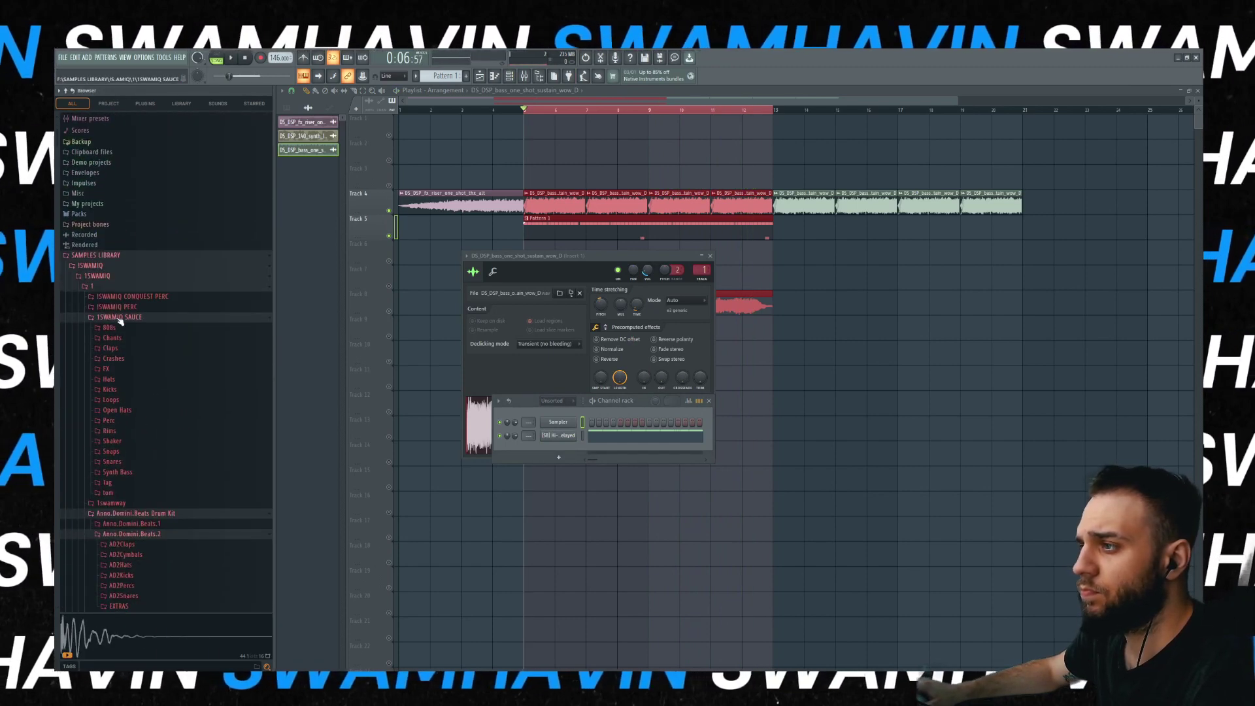
left_click(109, 389)
left_click(128, 409)
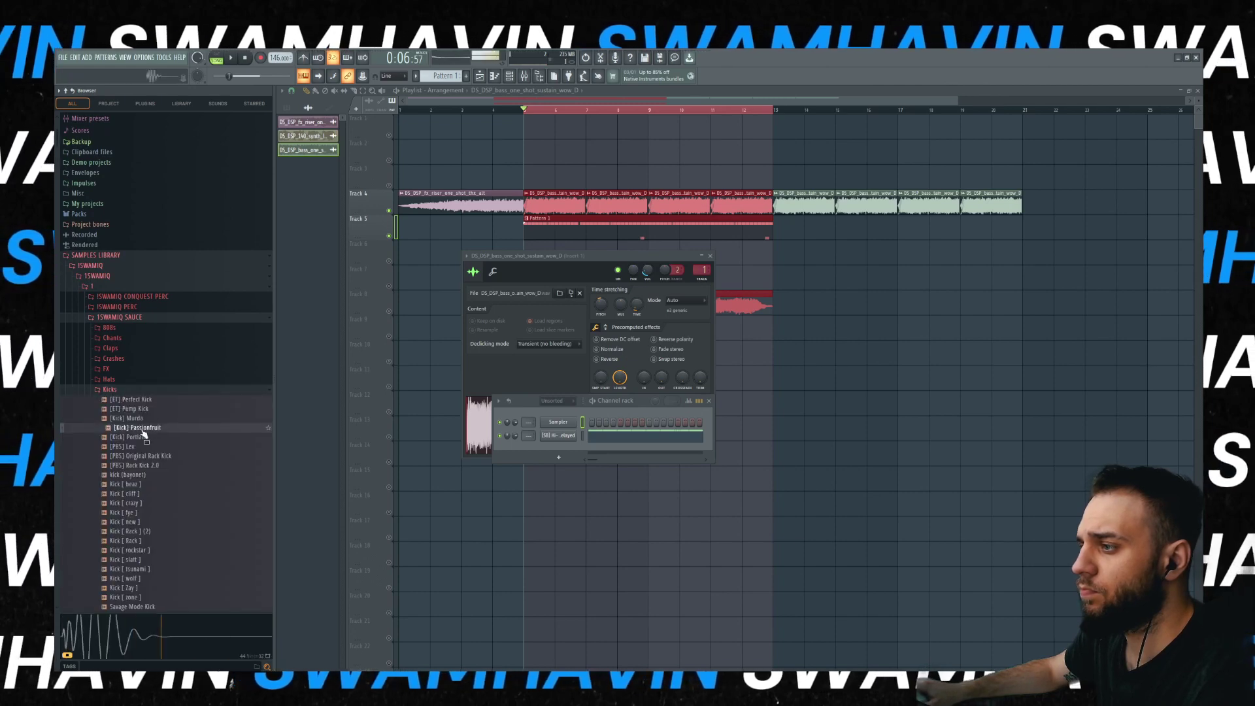
scroll(145, 436, "down", 4)
left_click(141, 364)
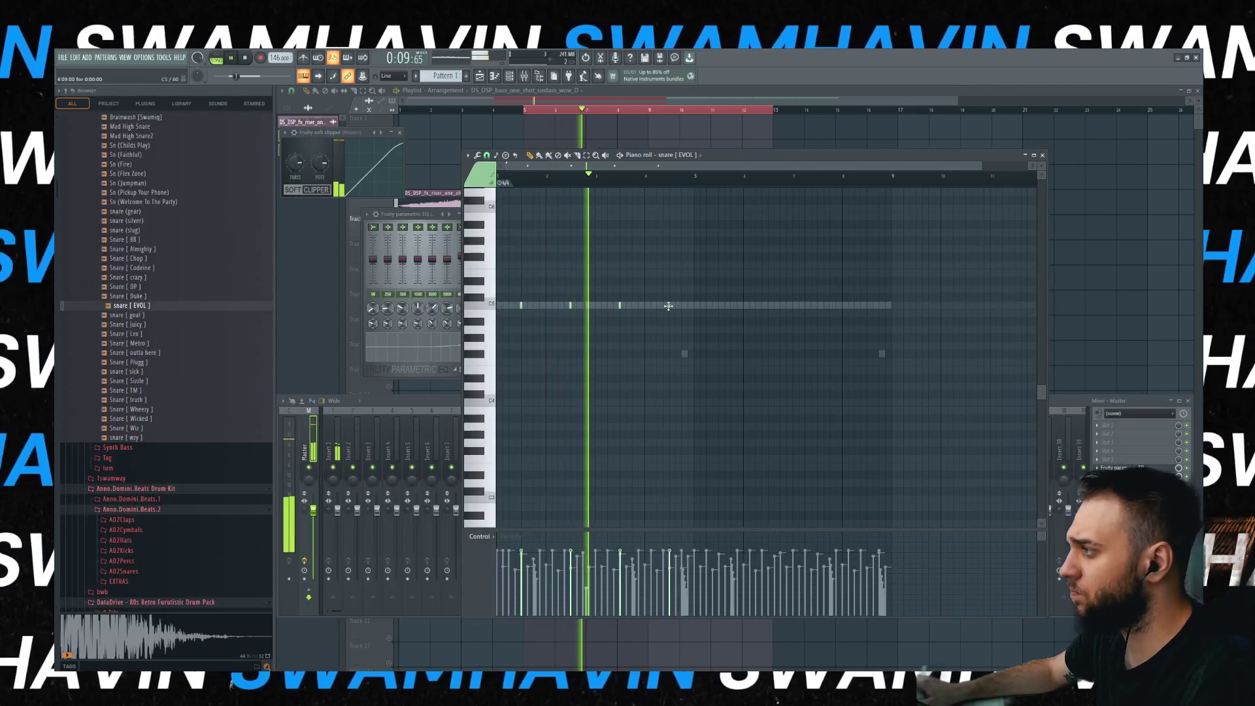
- Add snare [ EVOL ] hits midway through bars 5 to 8 of the pattern and replay the drums
left_click(719, 306)
left_click(767, 305)
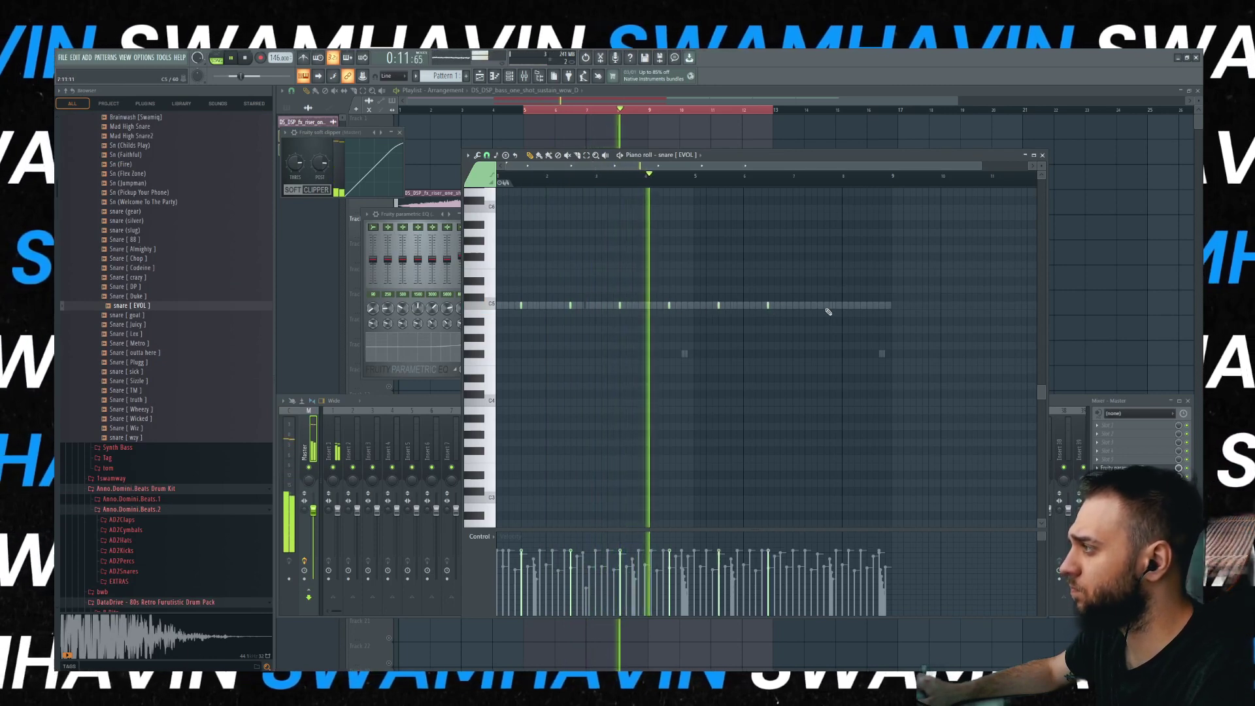
left_click(817, 305)
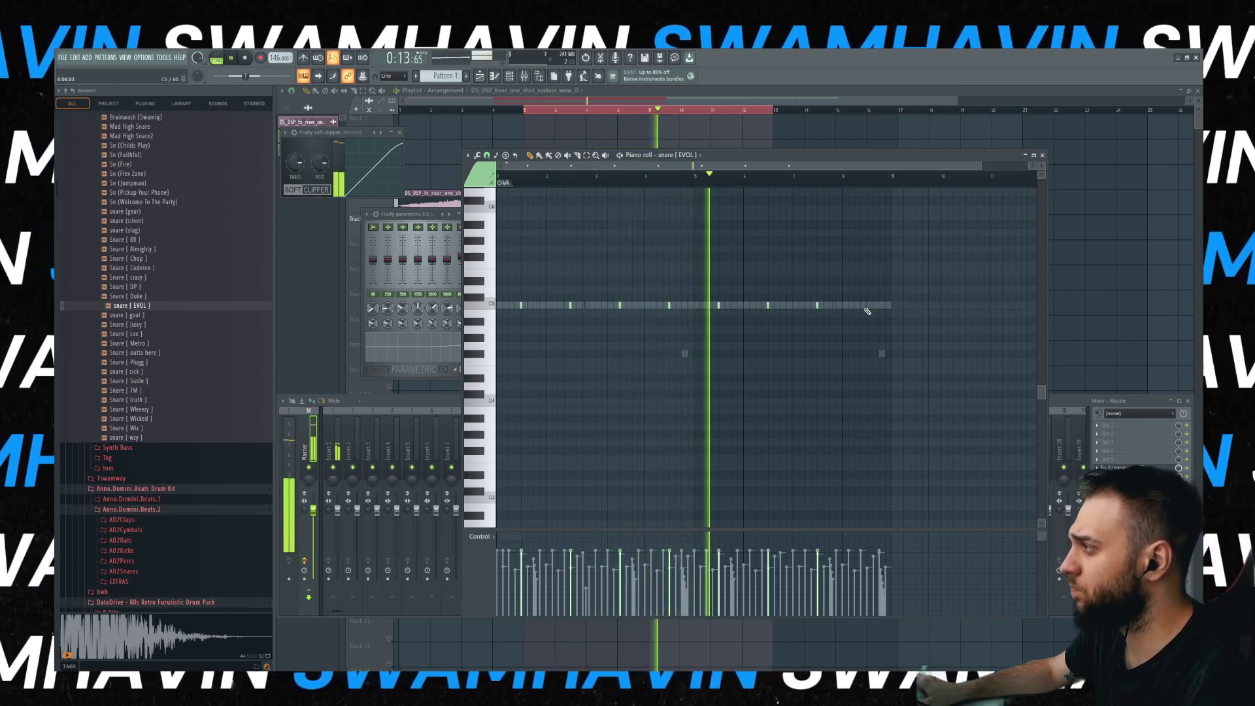
left_click(866, 306)
key("F6")
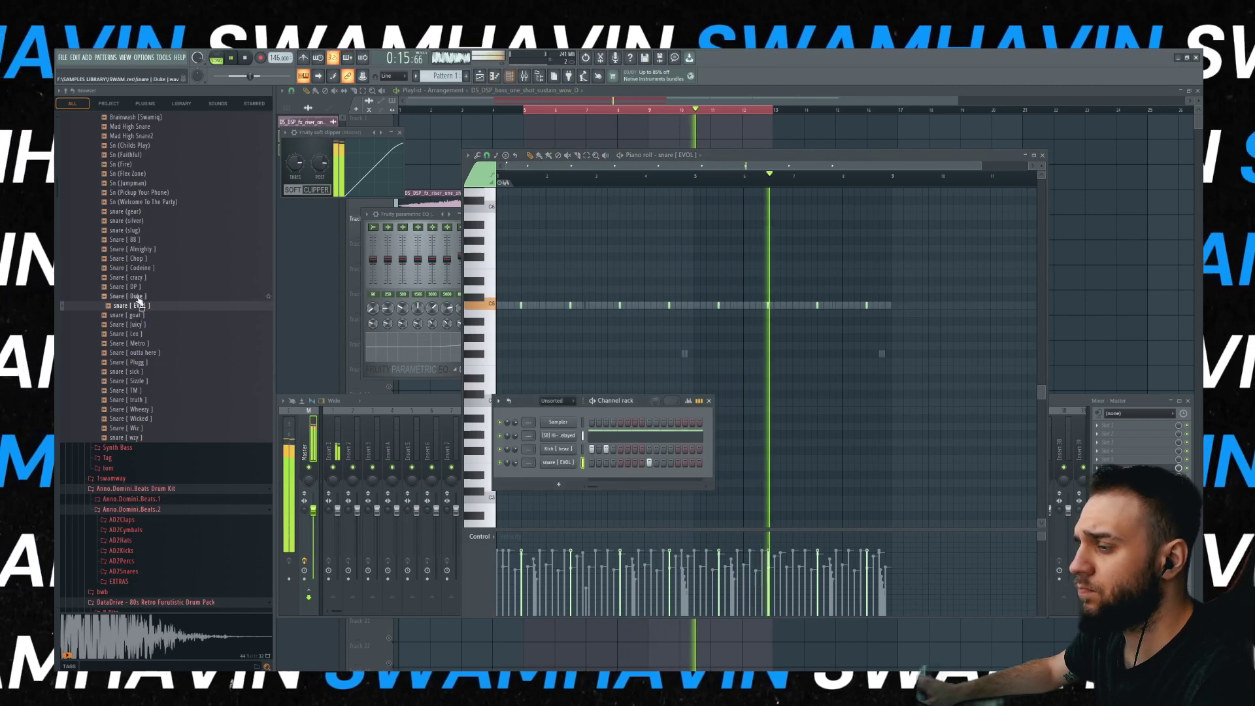
key("space")
key("space")
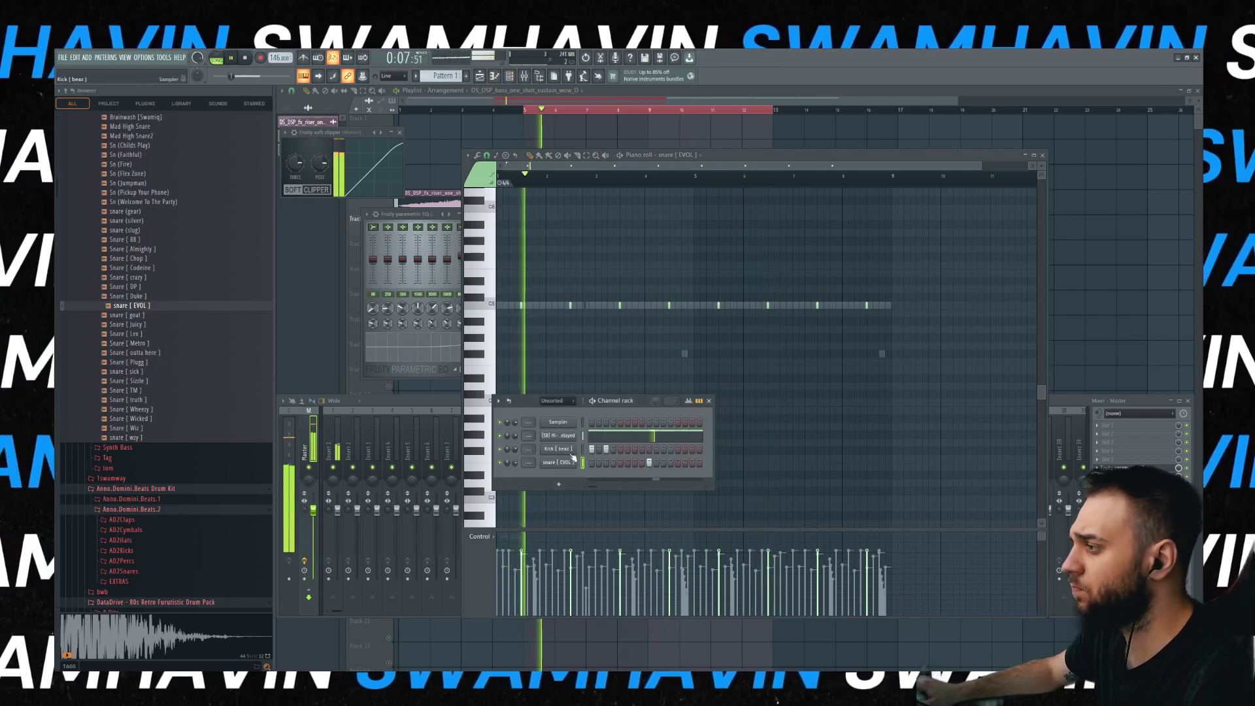
- Collapse the kit's Snares folder and browse its Shaker samples
scroll(129, 402, "up", 5)
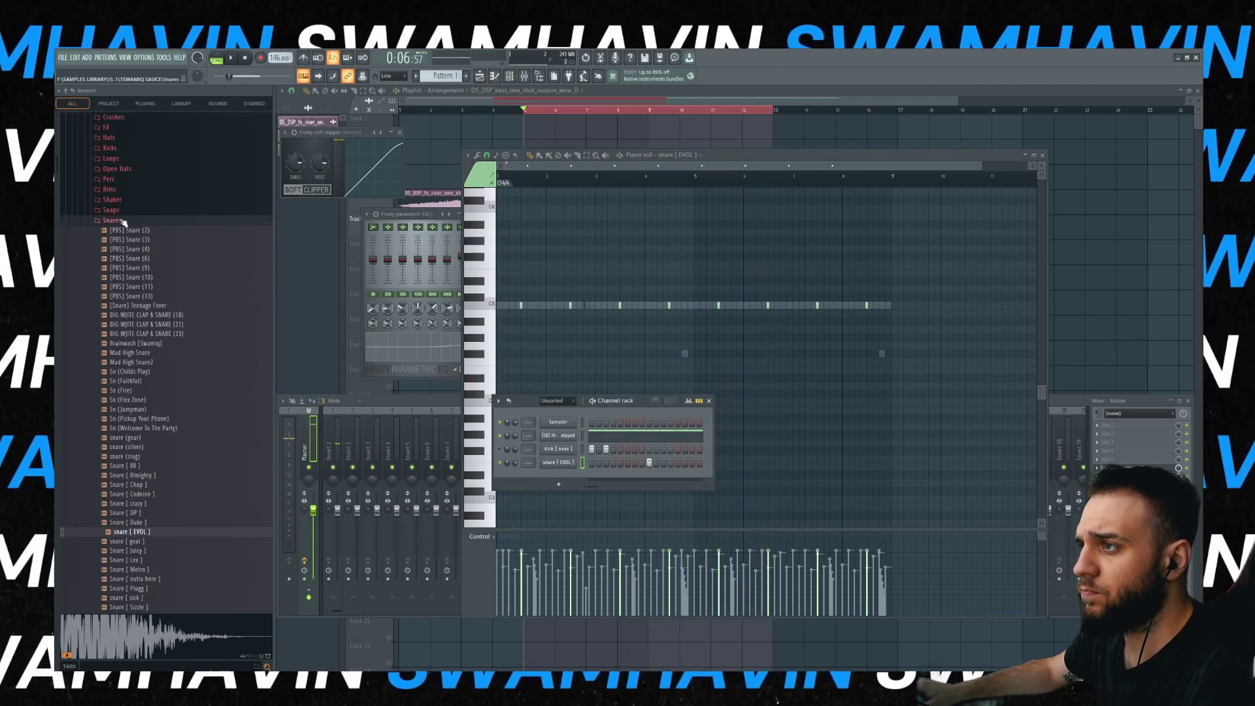
left_click(126, 224)
left_click(119, 199)
left_click(129, 237)
scroll(157, 214, "down", 3)
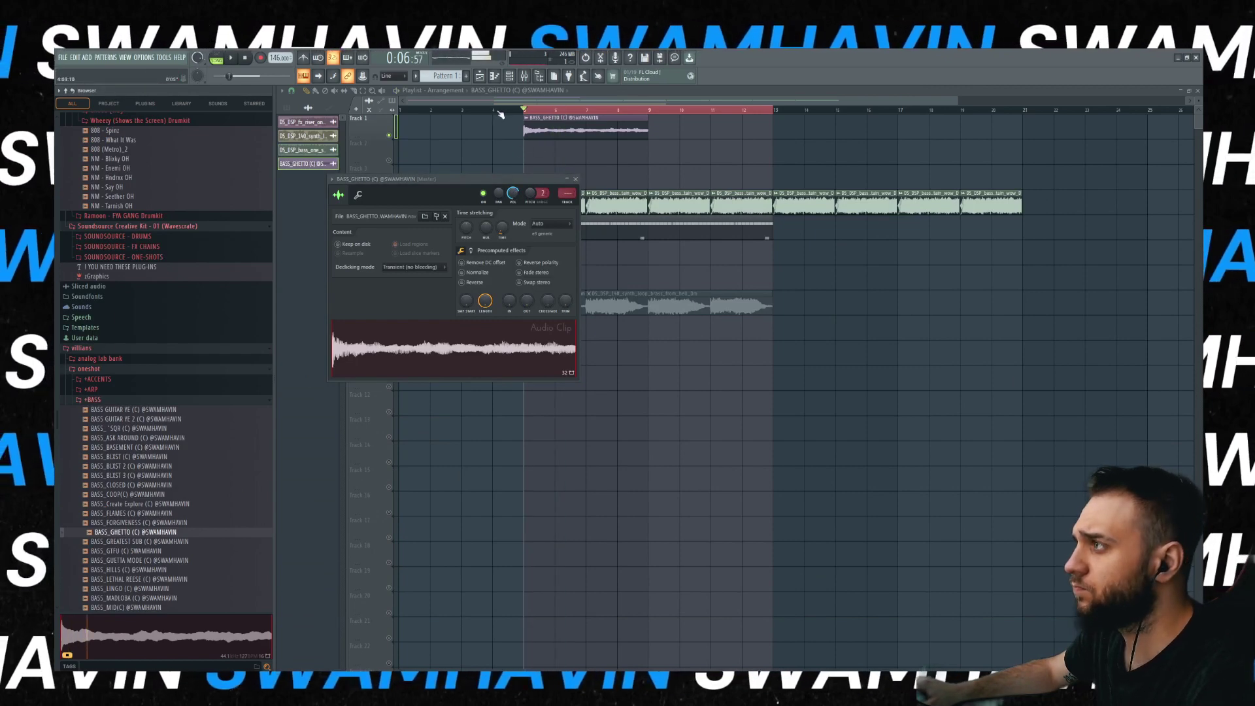
- Place a second BASS_GHETTO clip at bar 9 on track 1 and set its channel volume to about 54%
left_click(498, 111)
key("space")
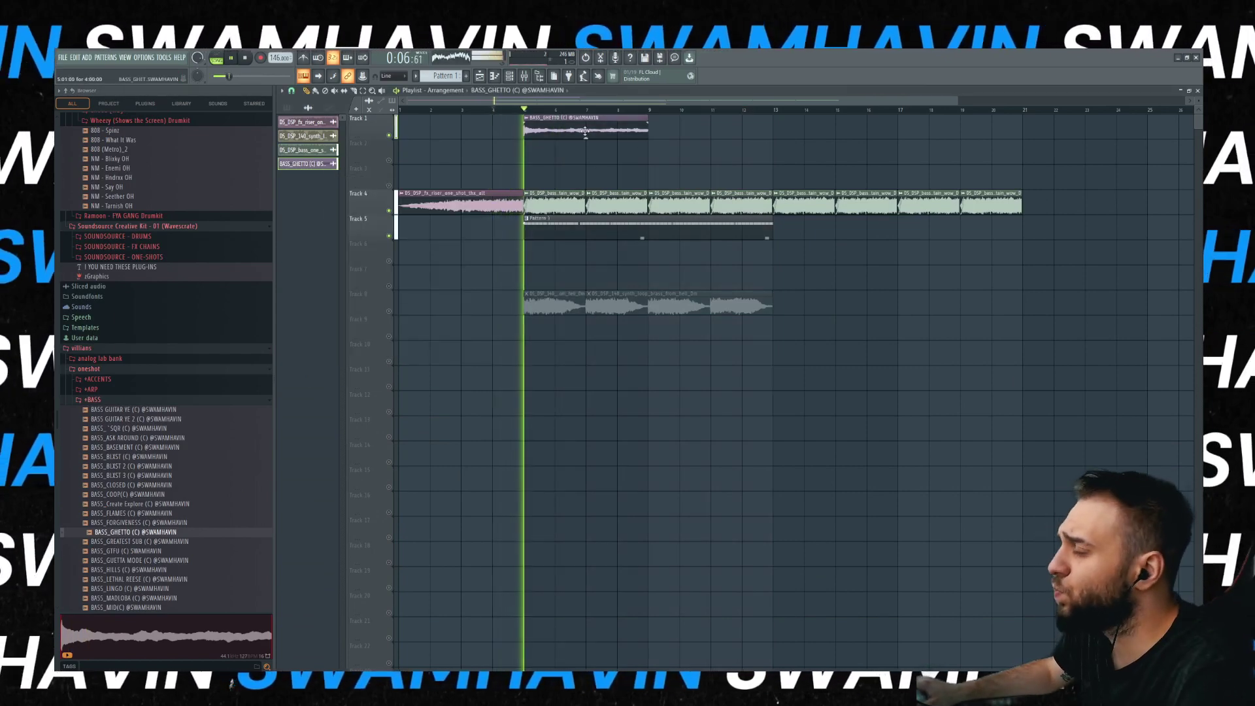
left_click(676, 127)
double_click(677, 123)
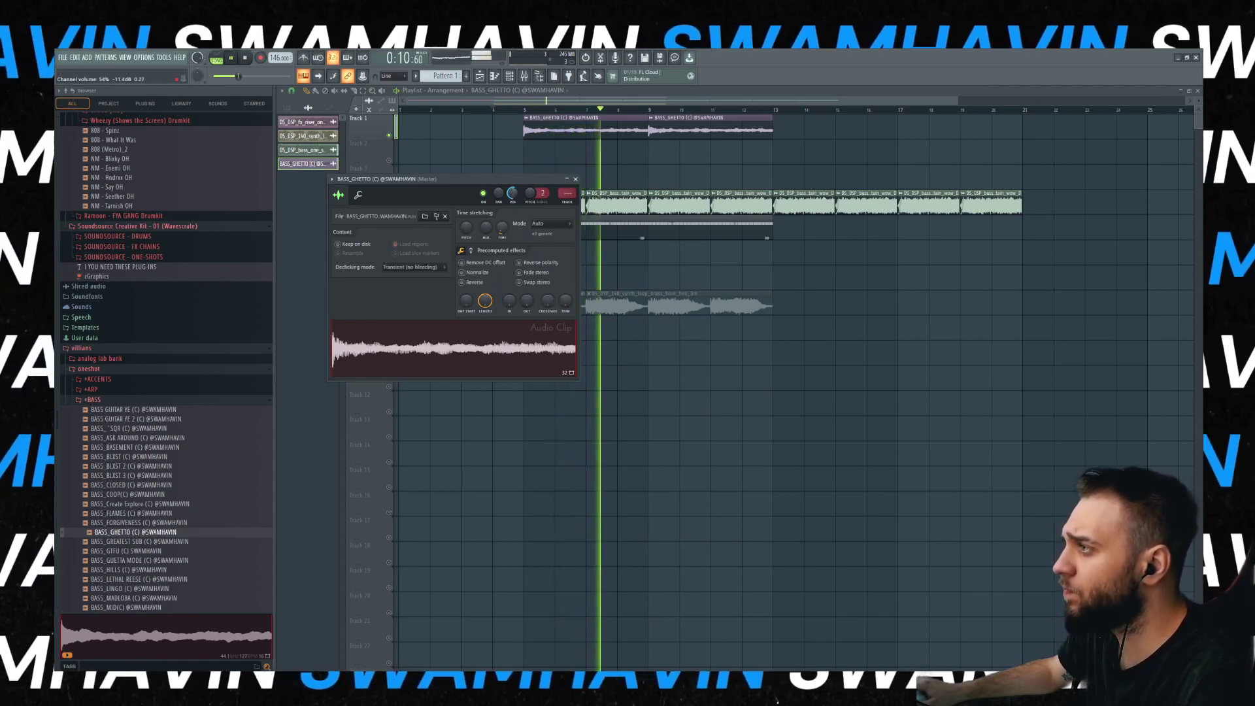
- Open Pattern 1 and its channel rack in pattern mode, and find the 808 RAY sample in the browser
left_click(575, 179)
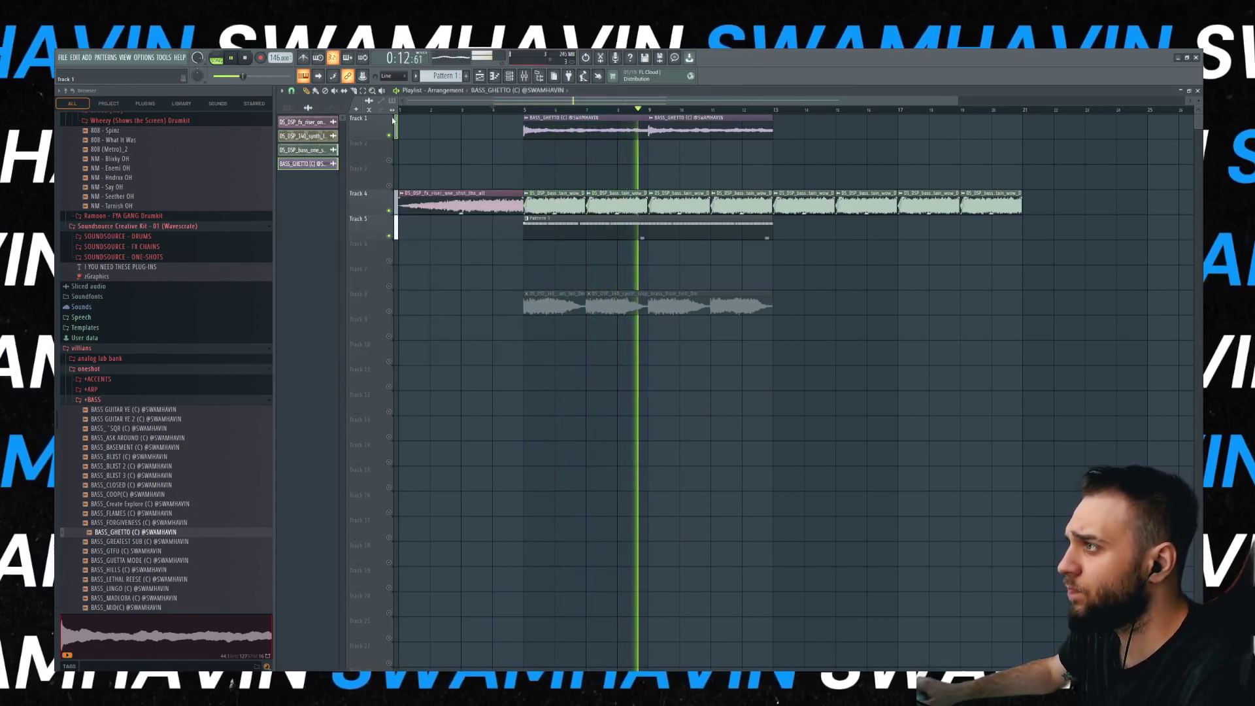
double_click(549, 226)
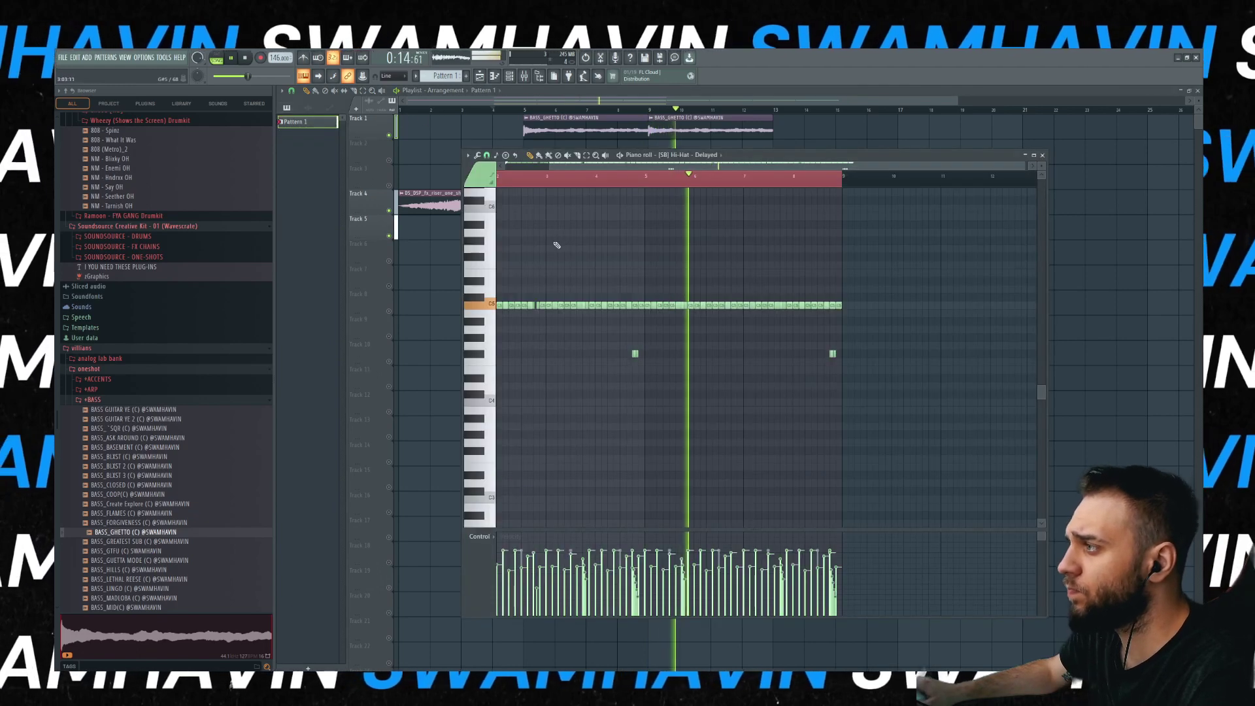
key("l")
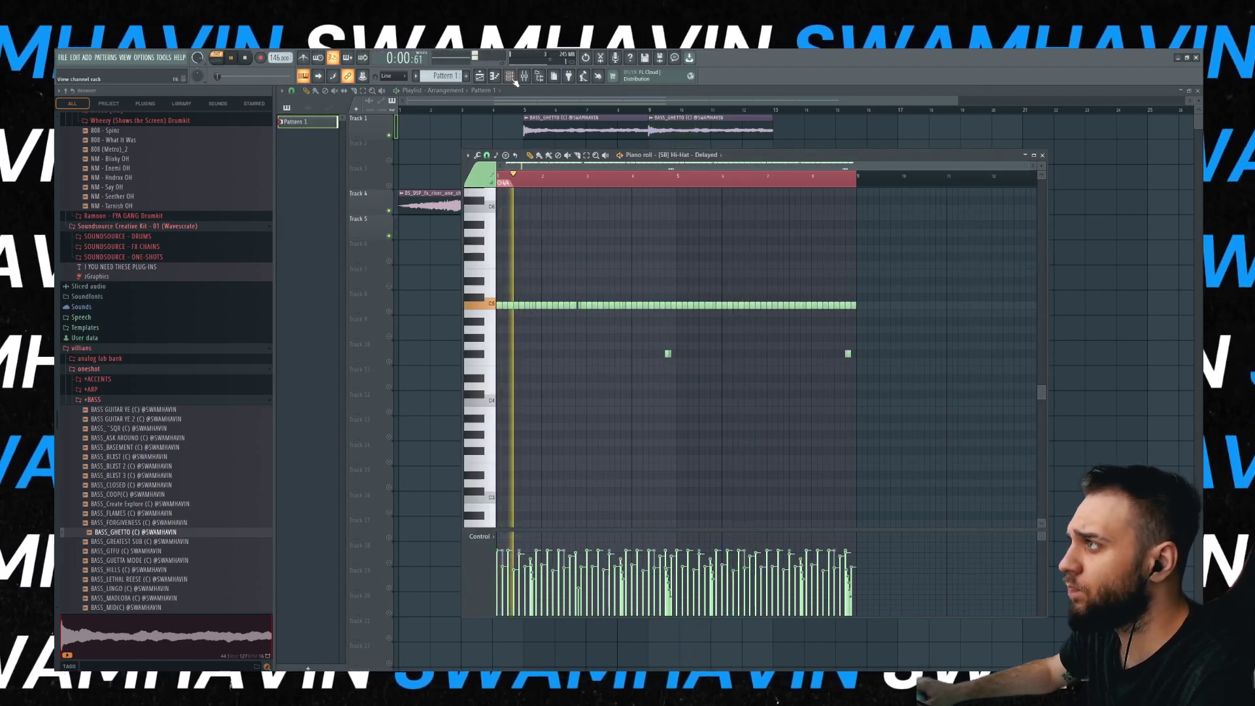
key("F6")
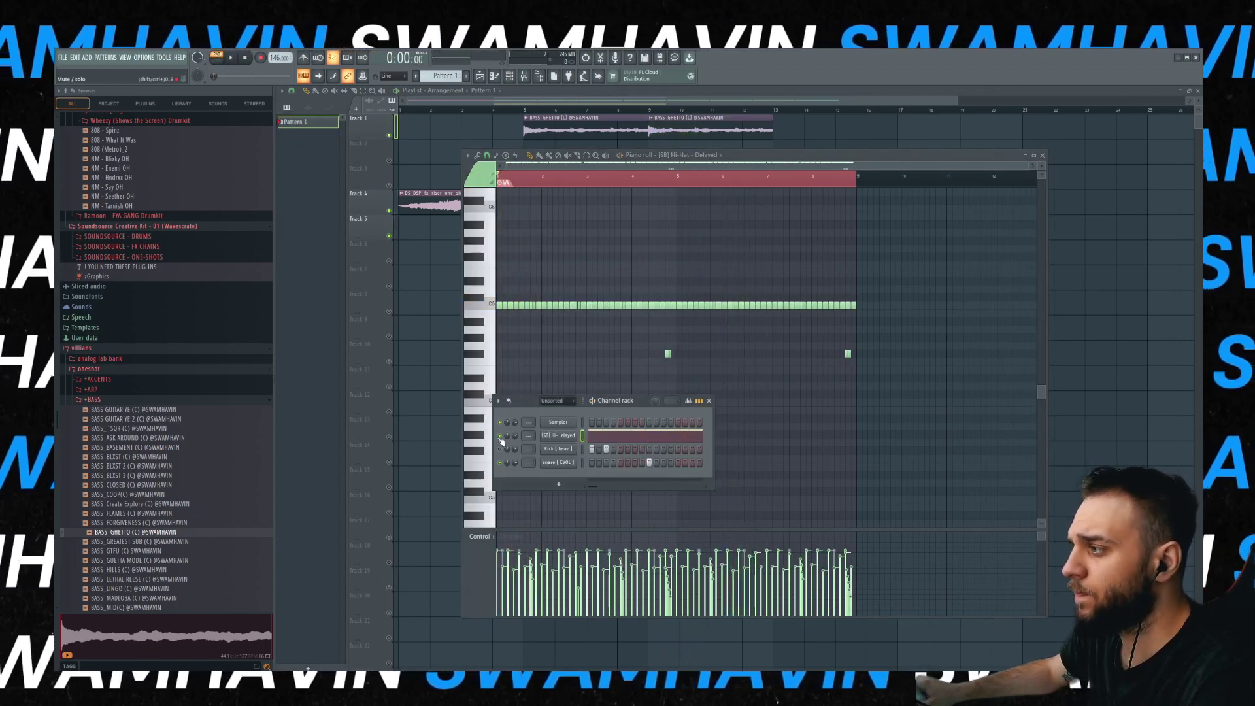
left_click(112, 399)
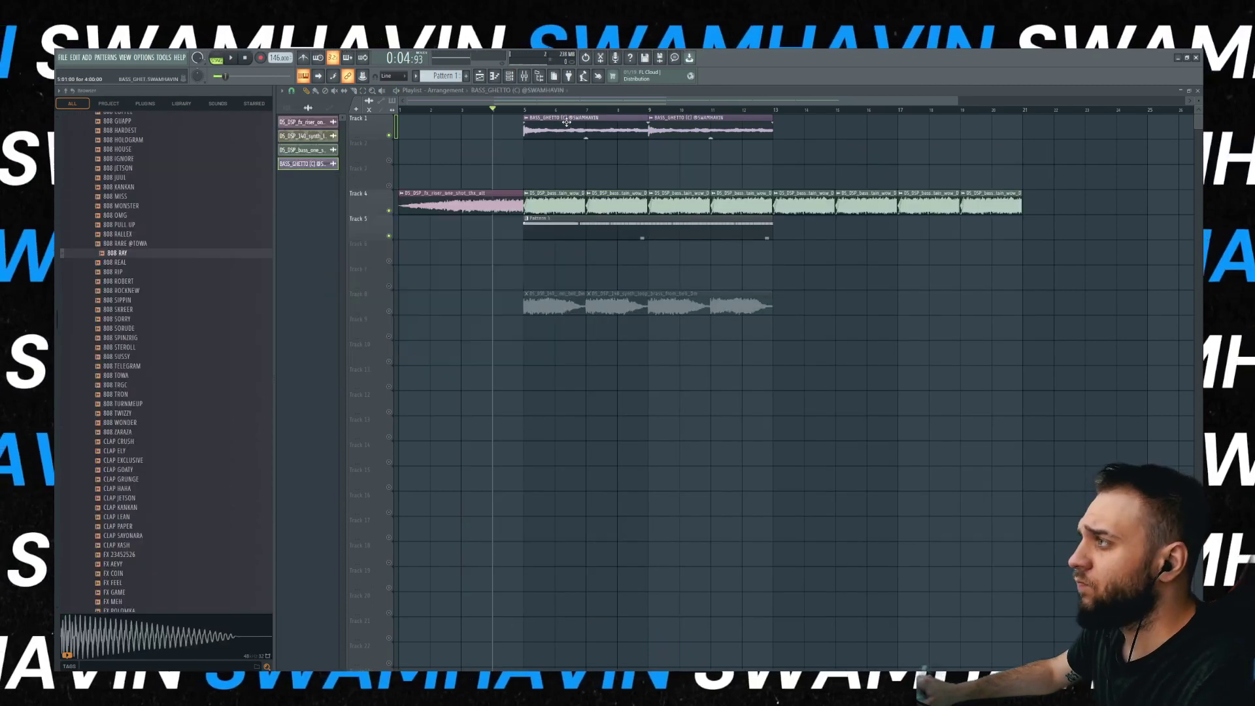
- Route the BASS_GHETTO channel to mixer track 2 and replay the arrangement
key("F9")
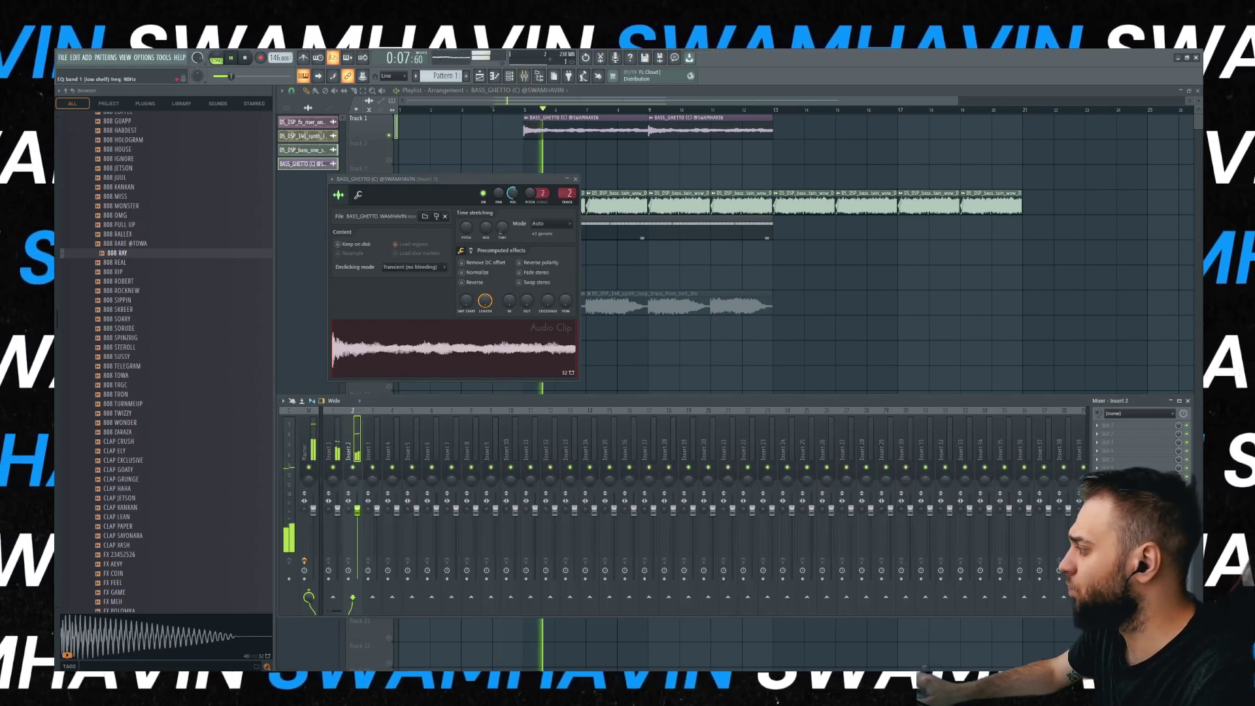
key("F12")
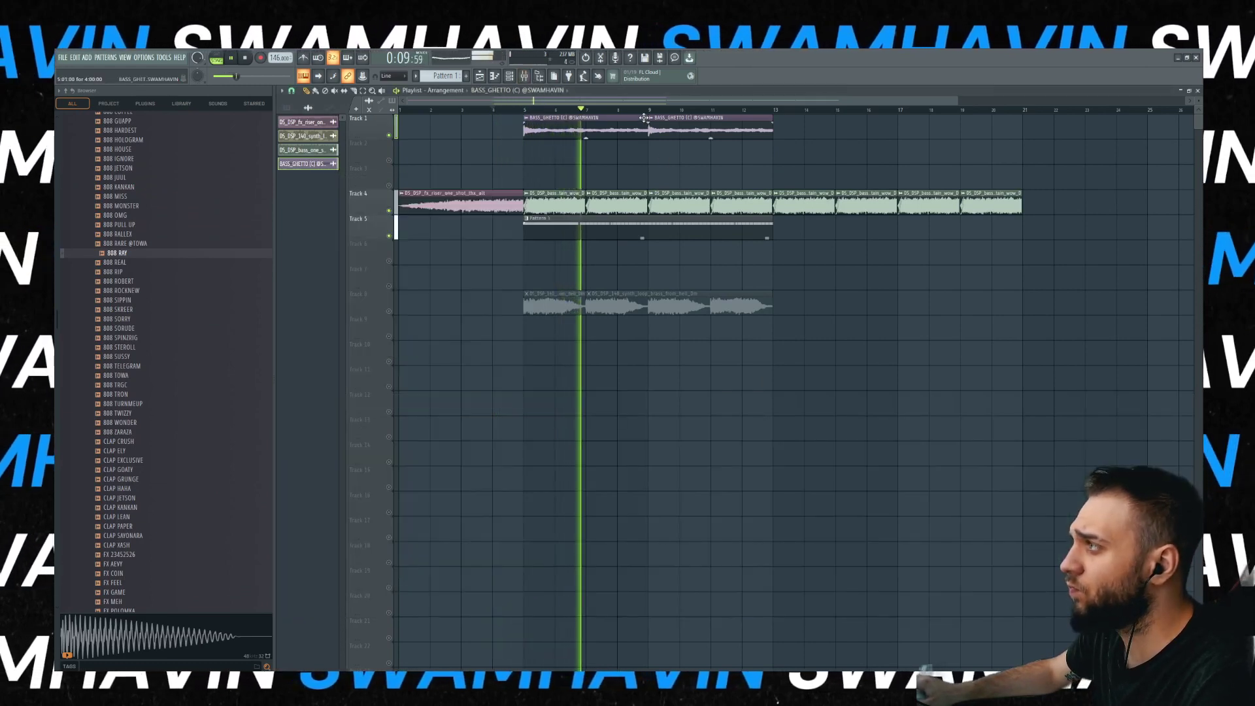
mouse_move(646, 117)
left_mouse_down()
mouse_move(619, 118)
mouse_move(645, 119)
left_mouse_up()
key("space")
key("space")
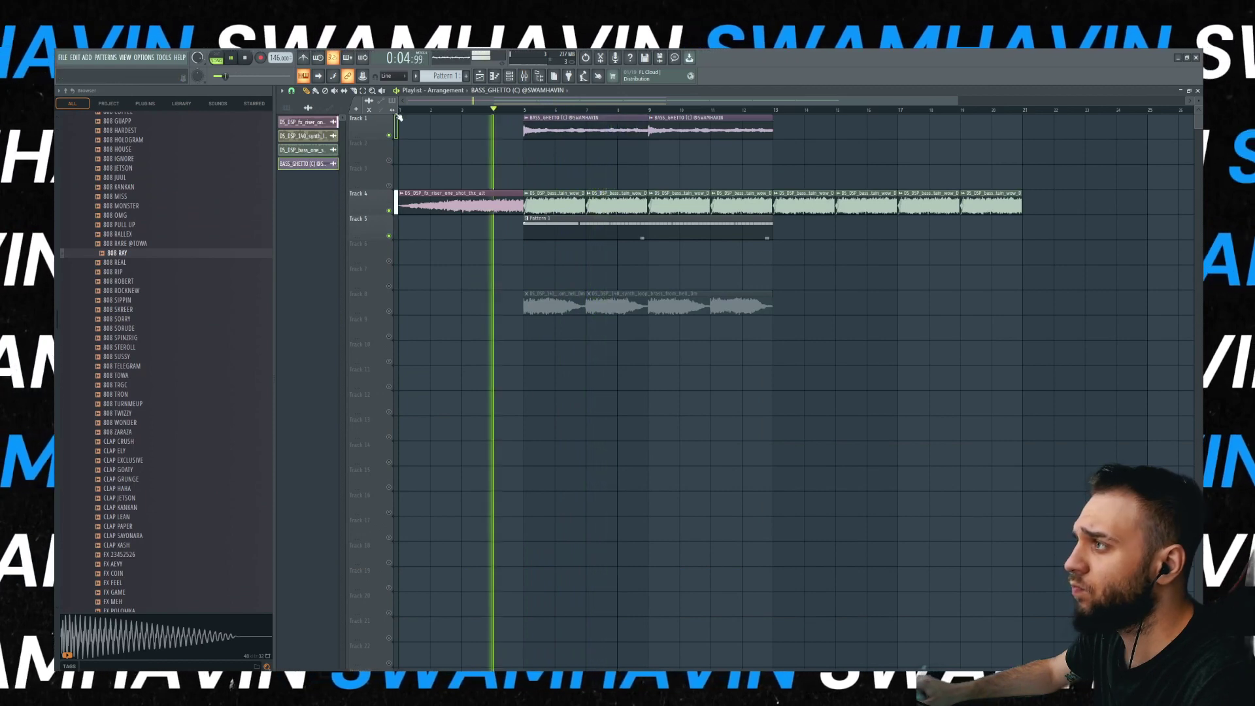
- Replace the four-bar BASS_GHETTO clips on track 1 with two-bar clips starting at bars 5, 7, 9 and 11
left_click(602, 130)
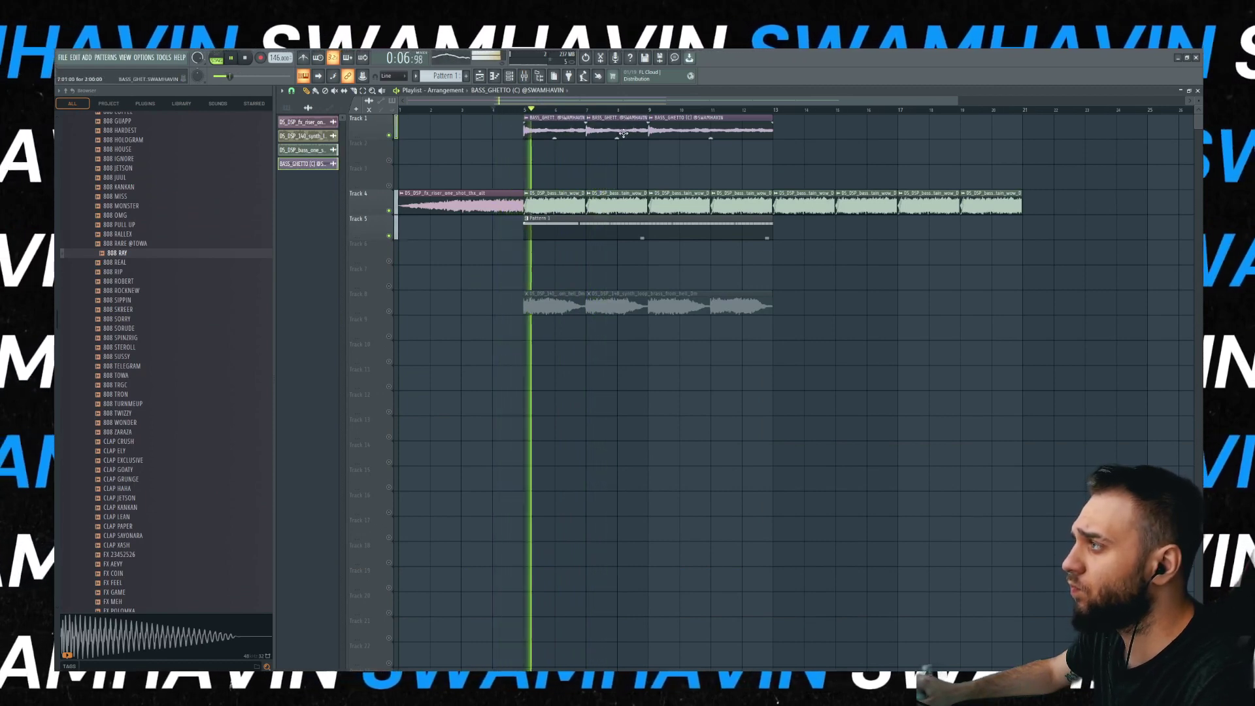
right_click(668, 131)
left_click(668, 131)
left_click(727, 130)
- Try reversing the BASS_GHETTO sample
double_click(551, 126)
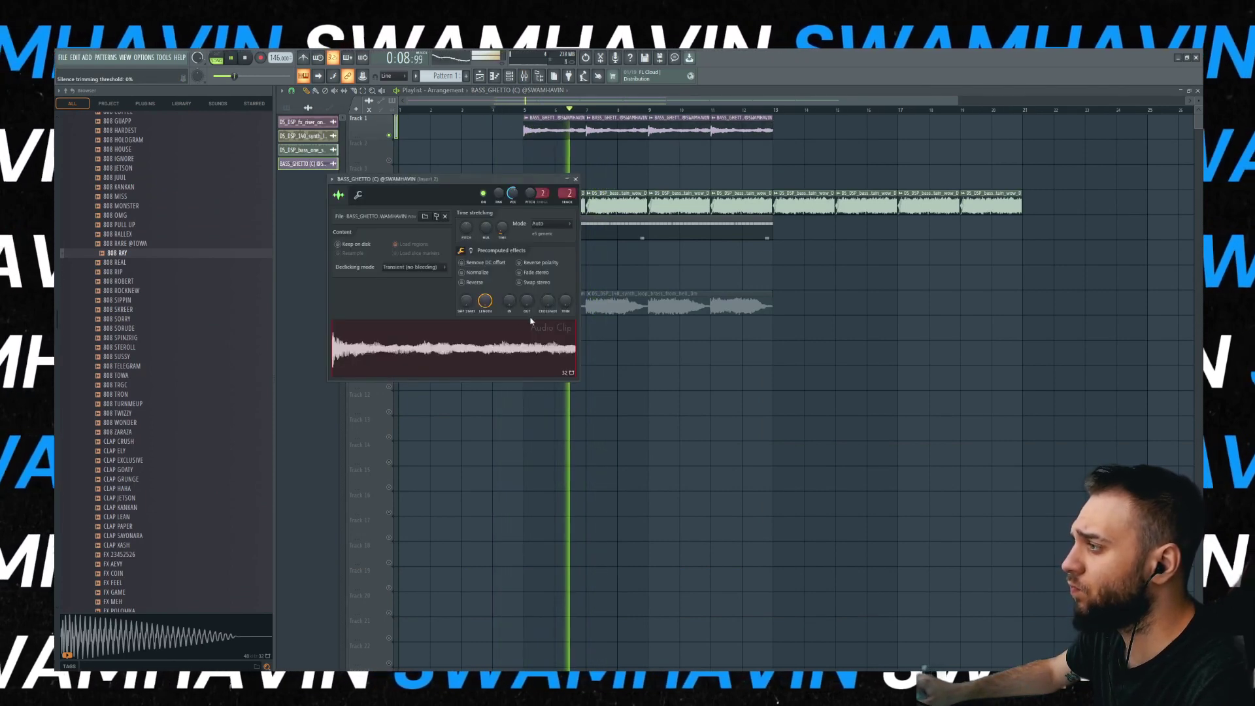
left_click(470, 282)
left_click(469, 282)
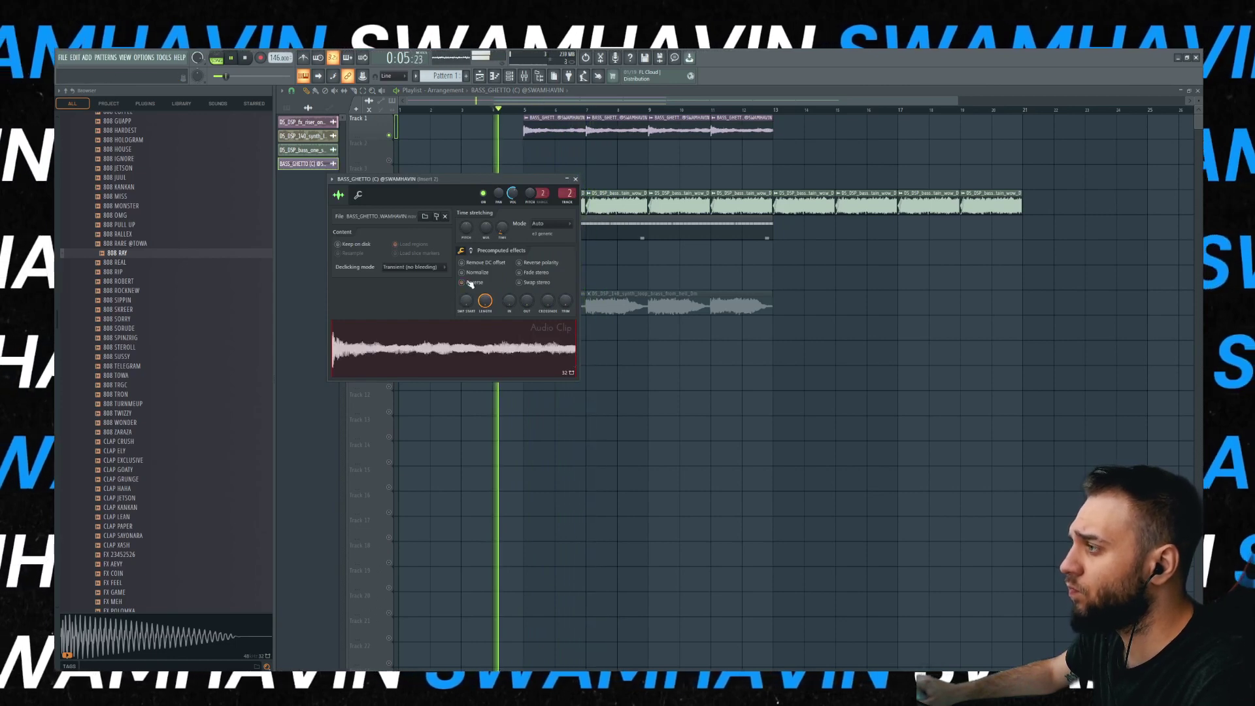
- Unmute track 8 and set the brass loop's channel volume to about 27%
left_click(753, 275)
right_click(785, 279)
left_click(389, 311)
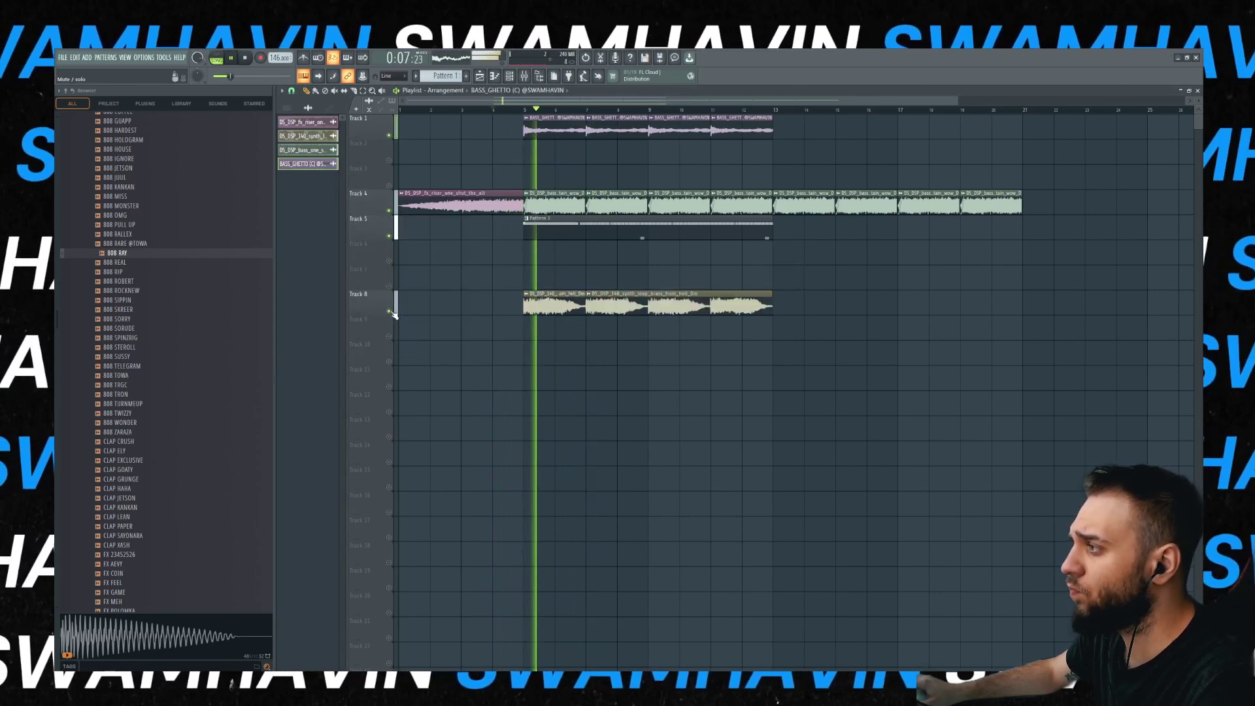
double_click(526, 298)
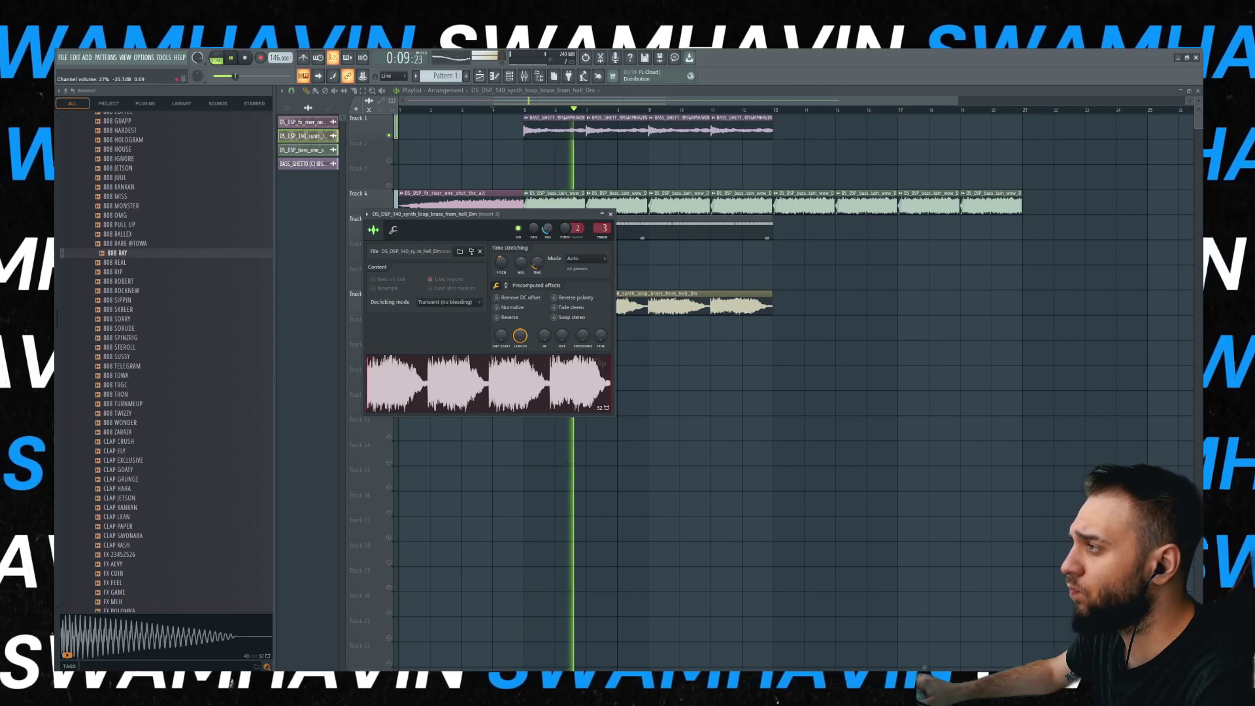
left_click(608, 194)
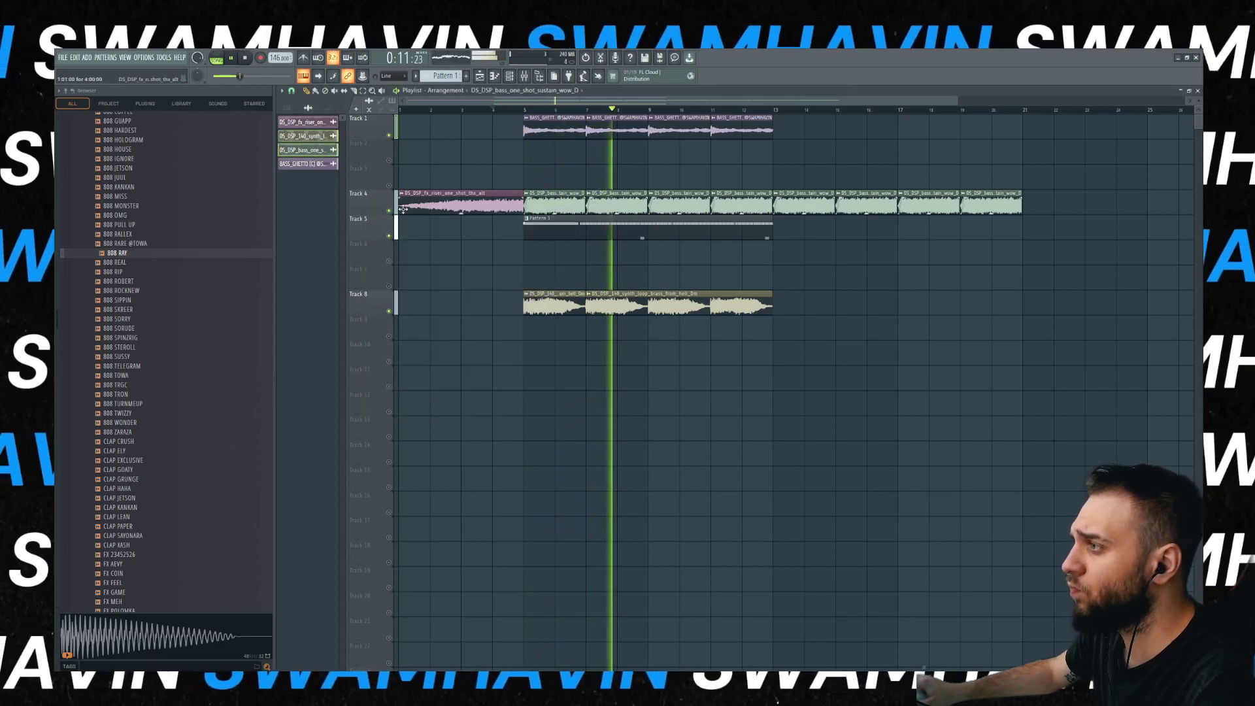
- Audition the arrangement without track 4 and try deleting the brass clips after the first one on track 8
left_click(389, 210)
key("space")
key("space")
left_click(524, 110)
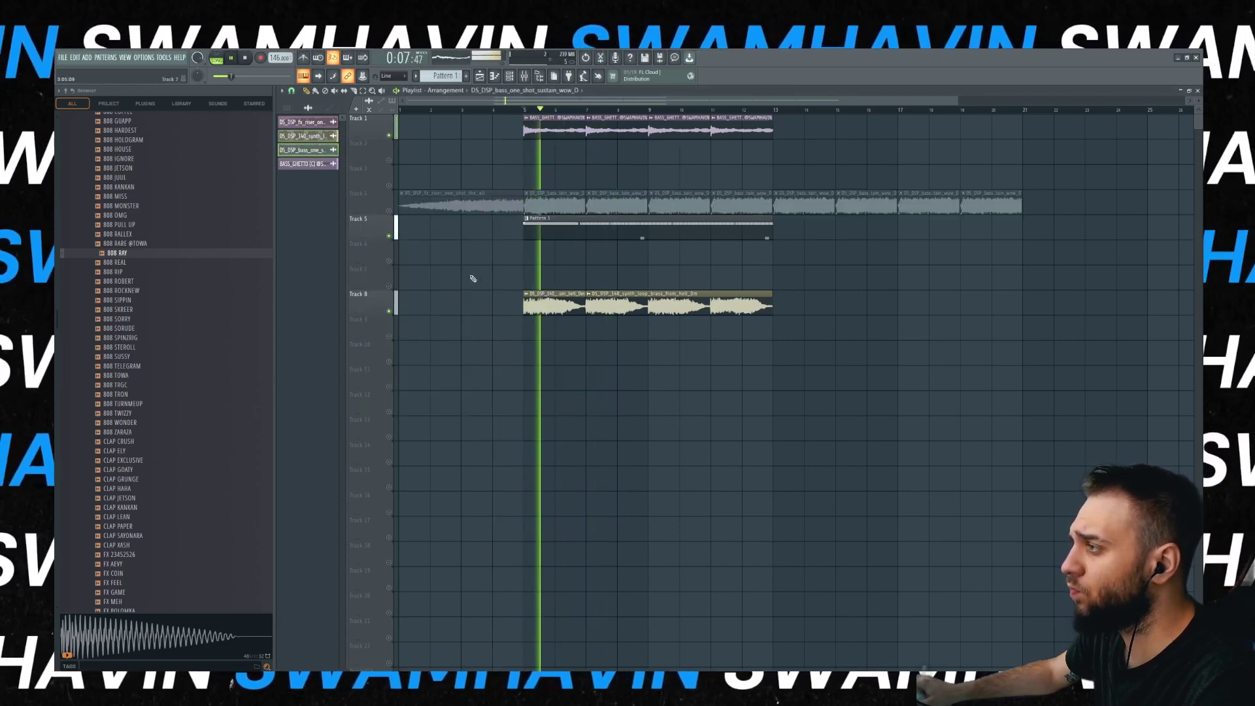
right_click(608, 308)
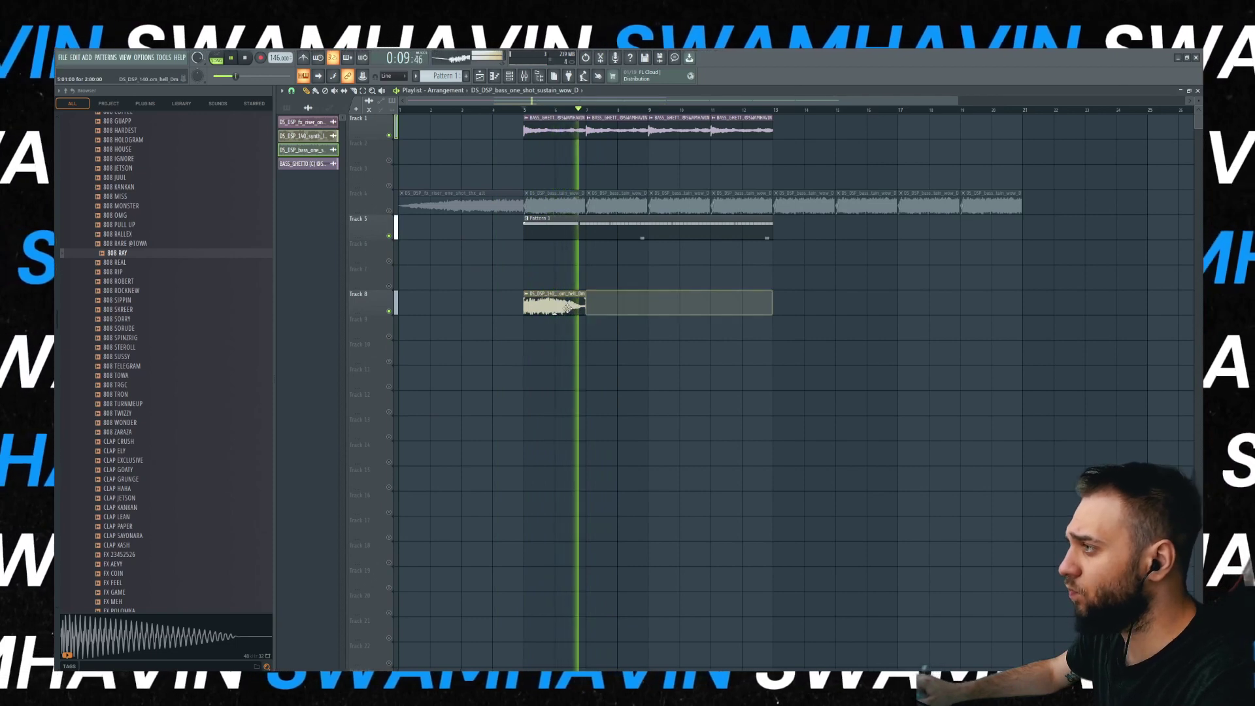
key("ctrl+z")
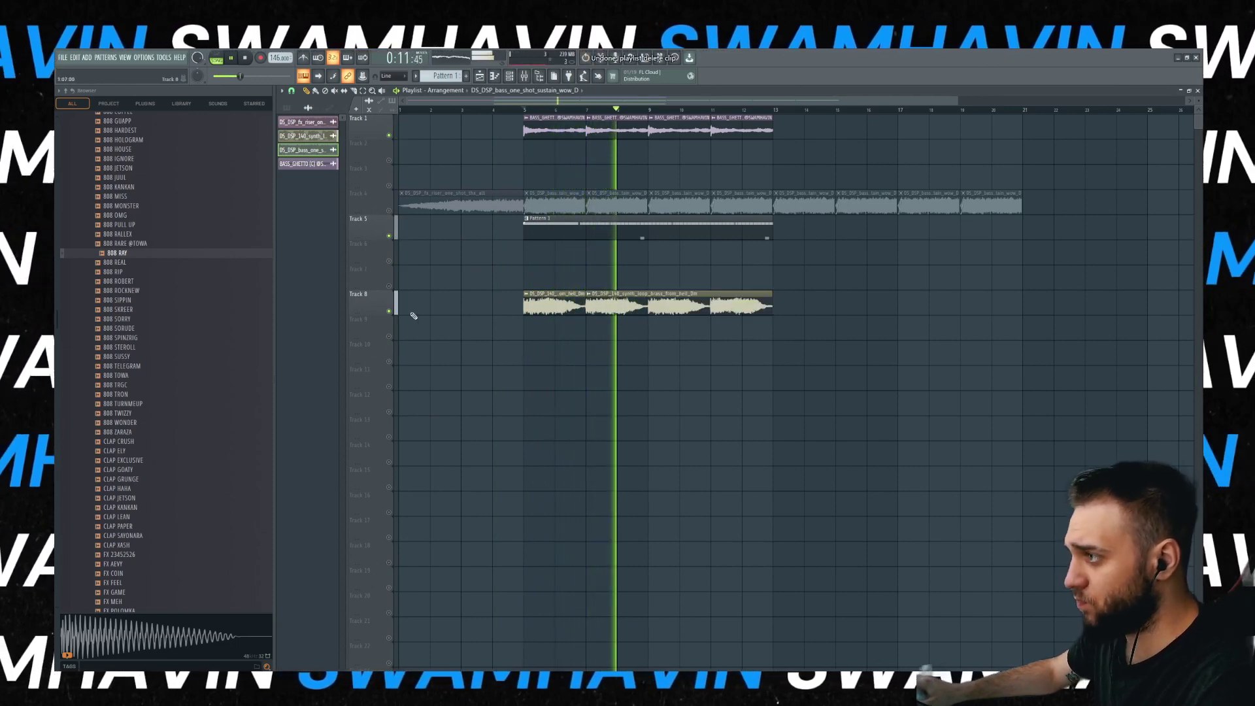
- Mute the brass loop on track 8, unmute track 4 and replay from bar 3
left_click(388, 311)
left_click(389, 211)
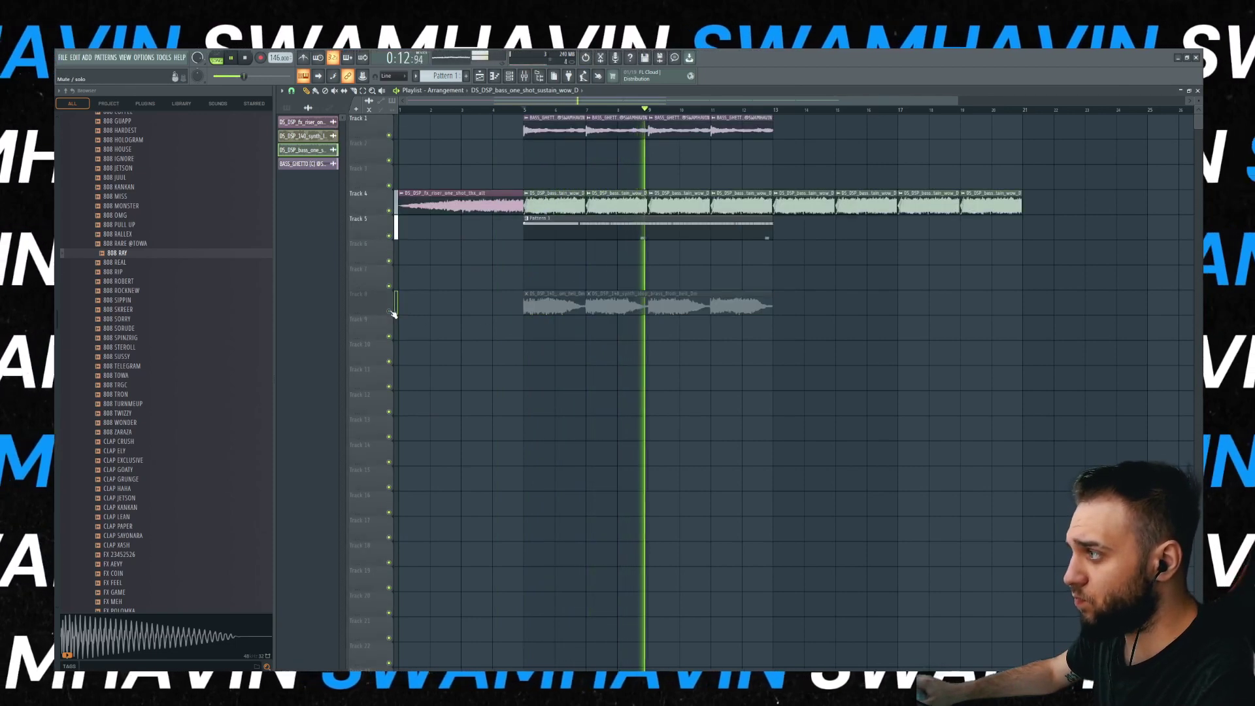
double_click(553, 207)
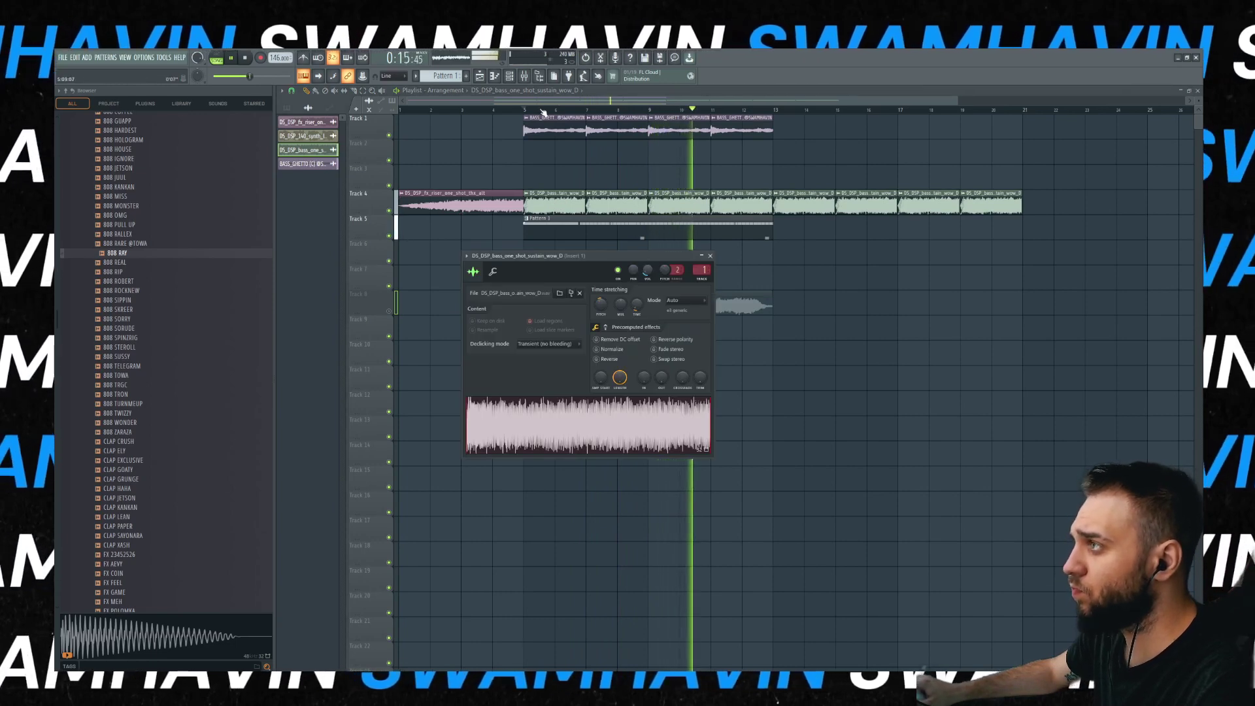
left_click(462, 110)
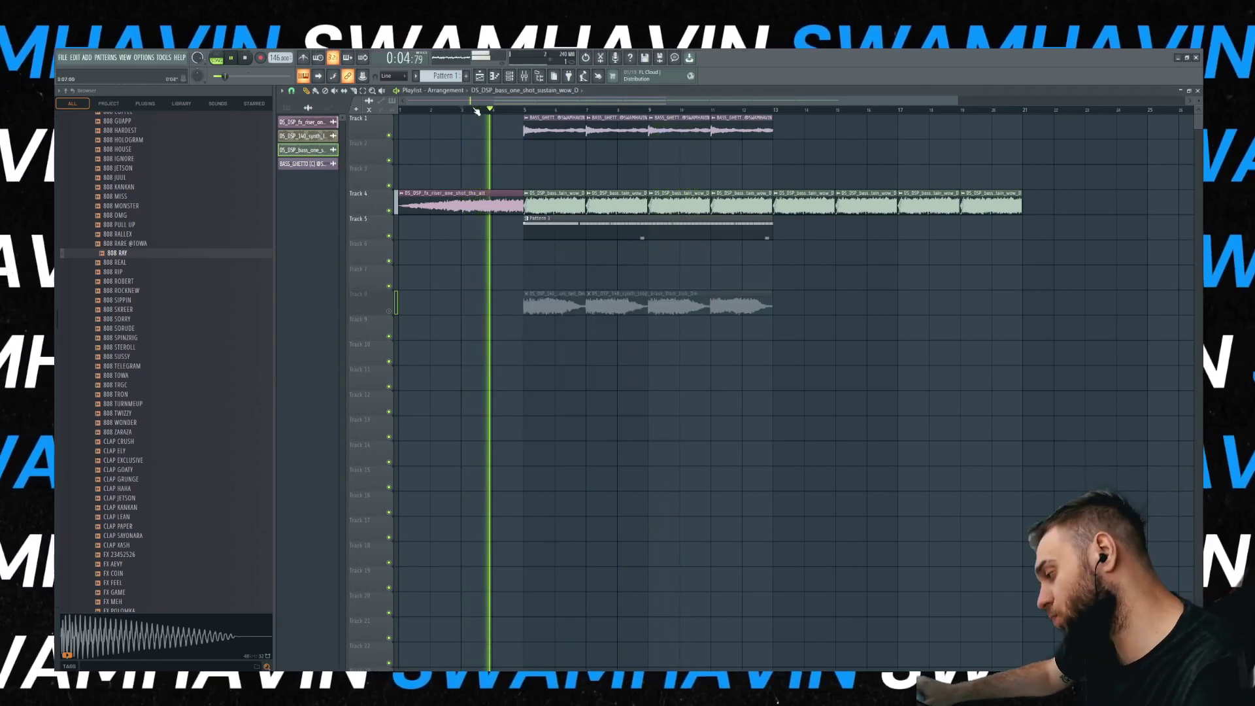
- Mute the BASS_GHETTO clips on track 1 and set the playlist loop over bars 5 to 8
double_click(588, 225)
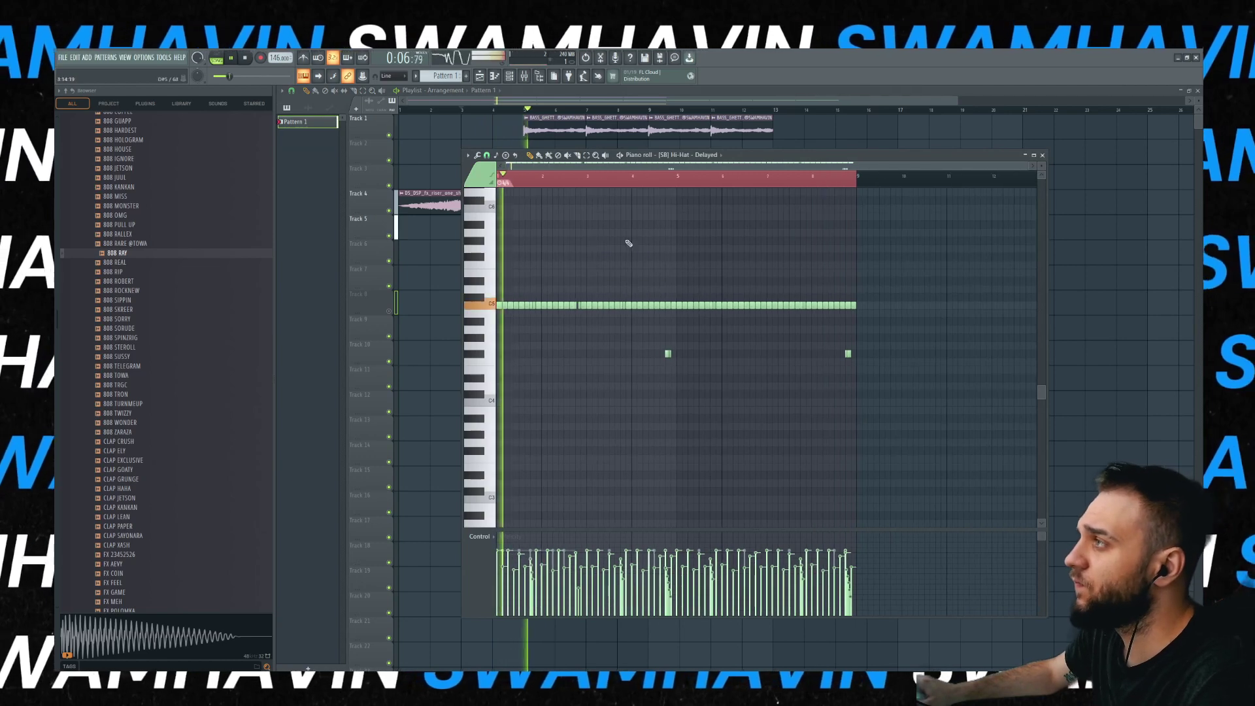
left_click(512, 76)
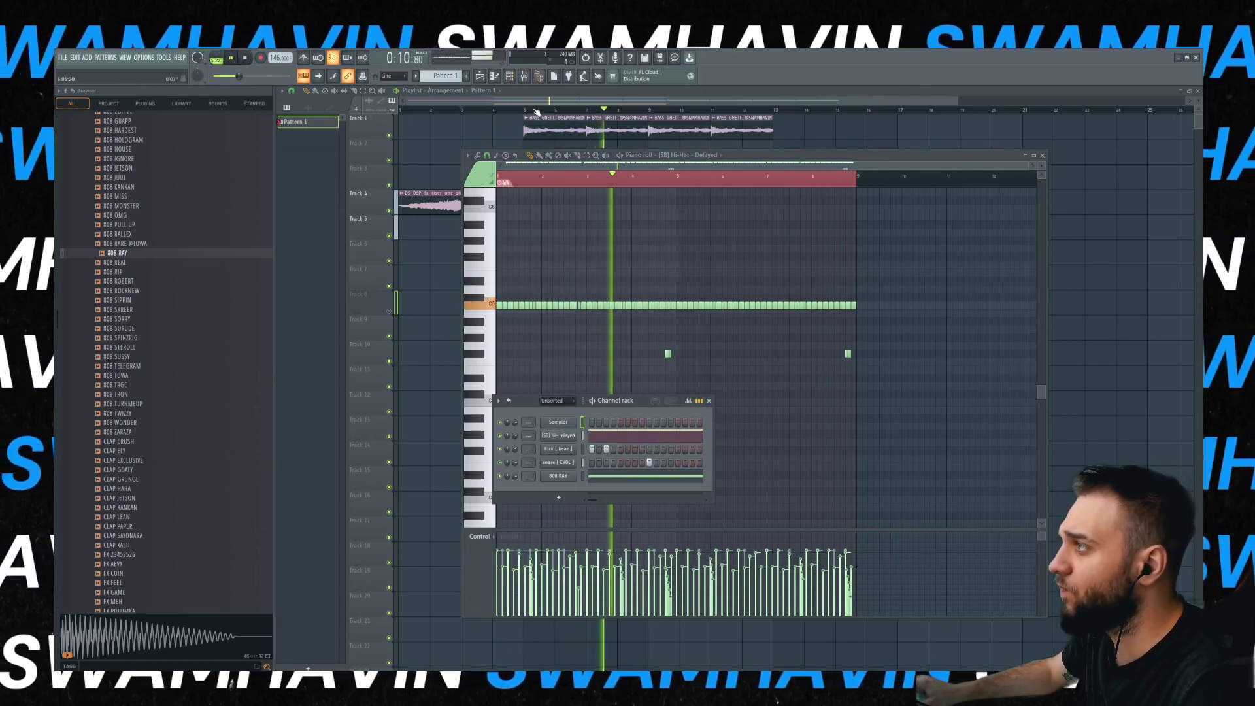
key("F5")
left_click(389, 135)
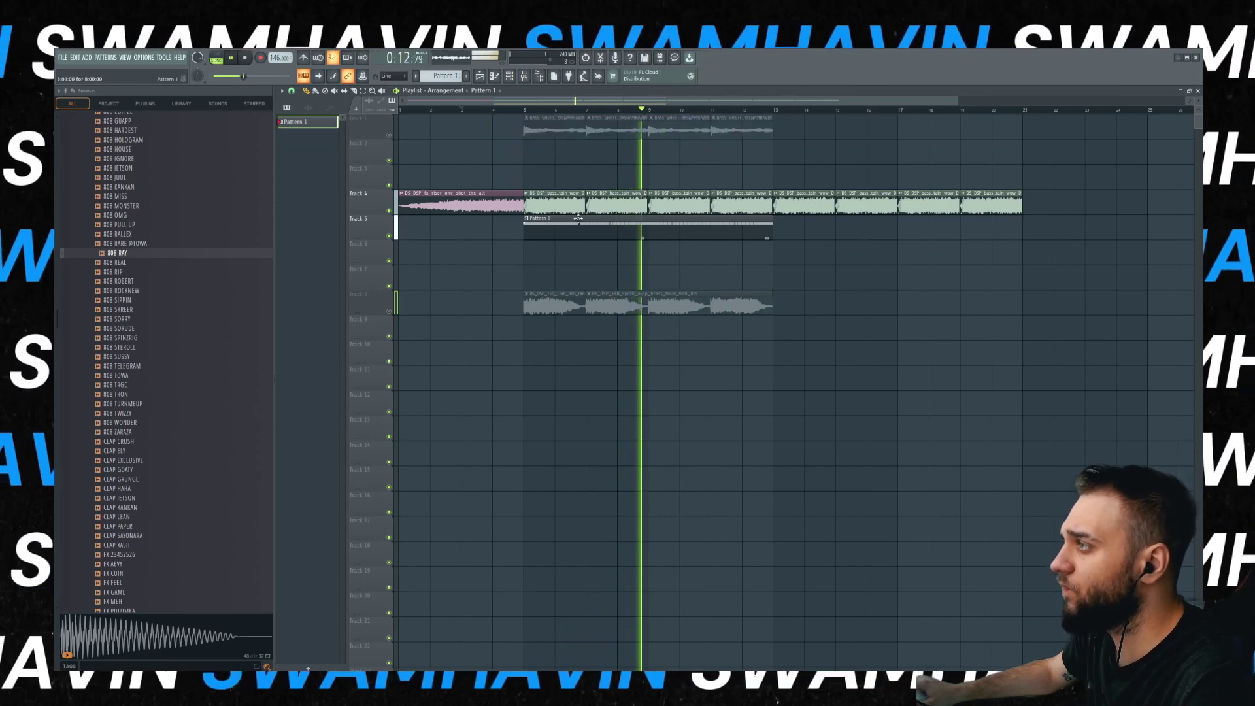
left_click_drag(528, 108, 633, 127)
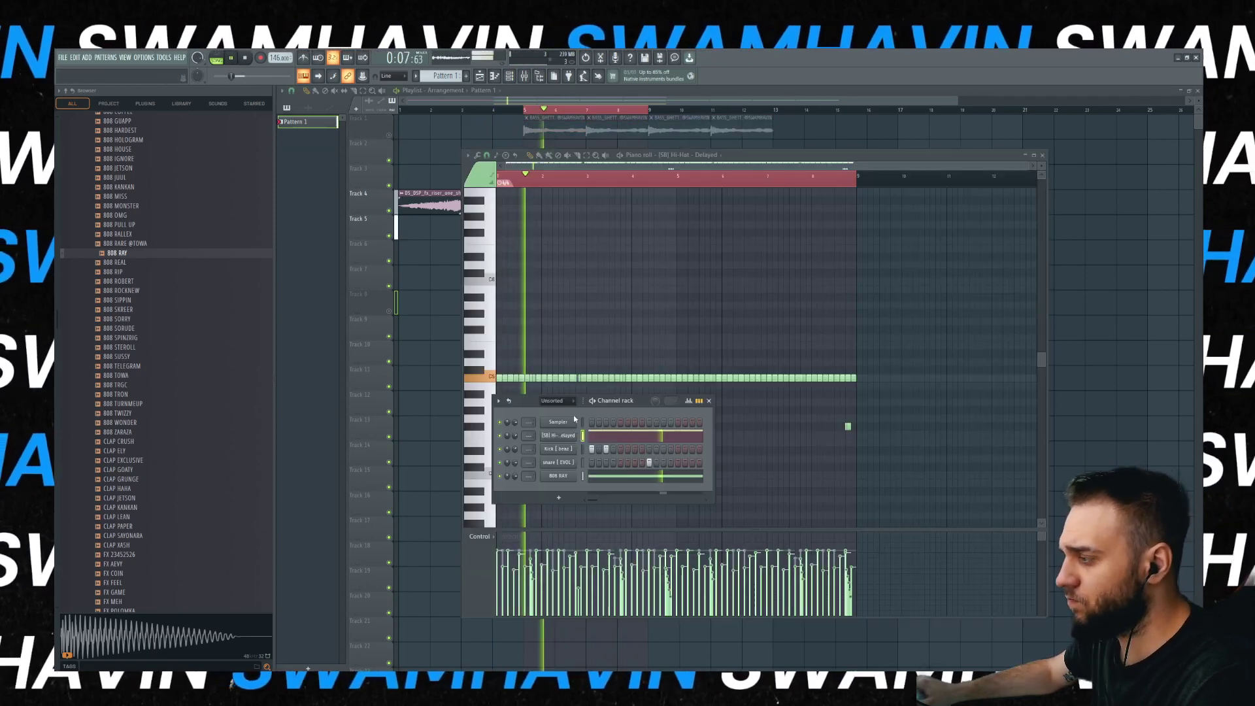
- Arrange the kick notes in Pattern 1 so single hits fall at the start of bars 1, 3, 5 and 7
left_click(549, 450)
key("F7")
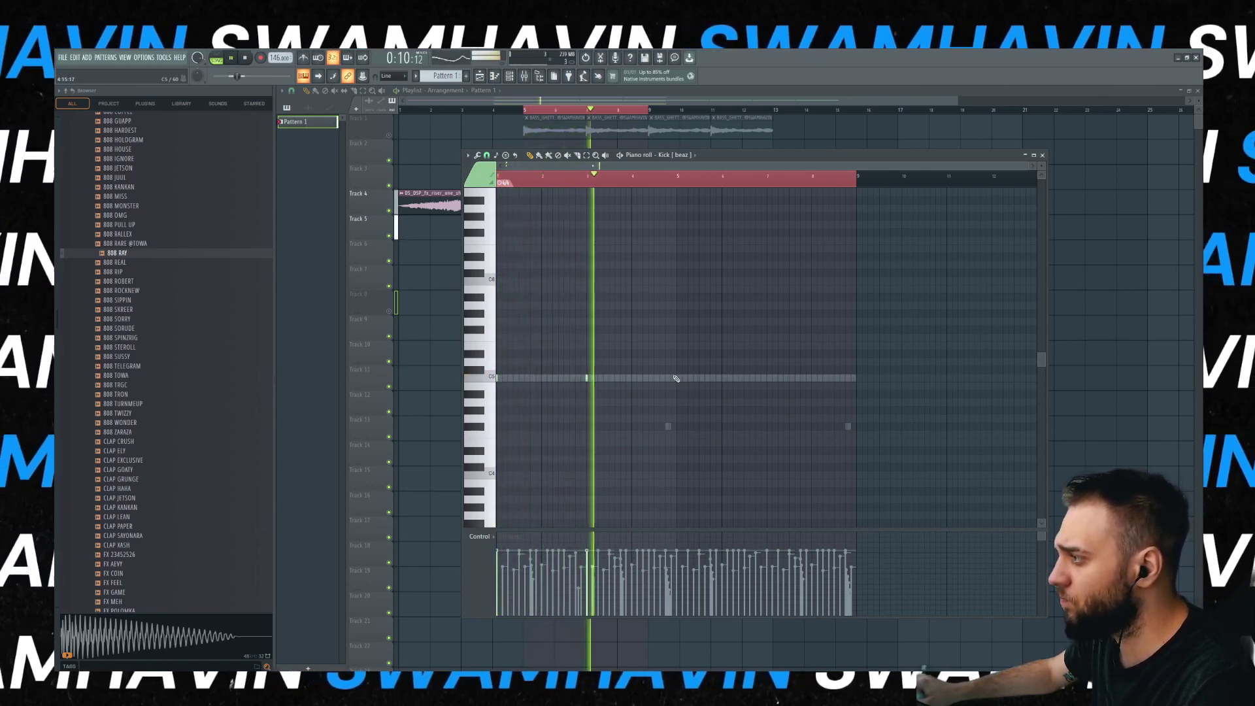
left_click(766, 378)
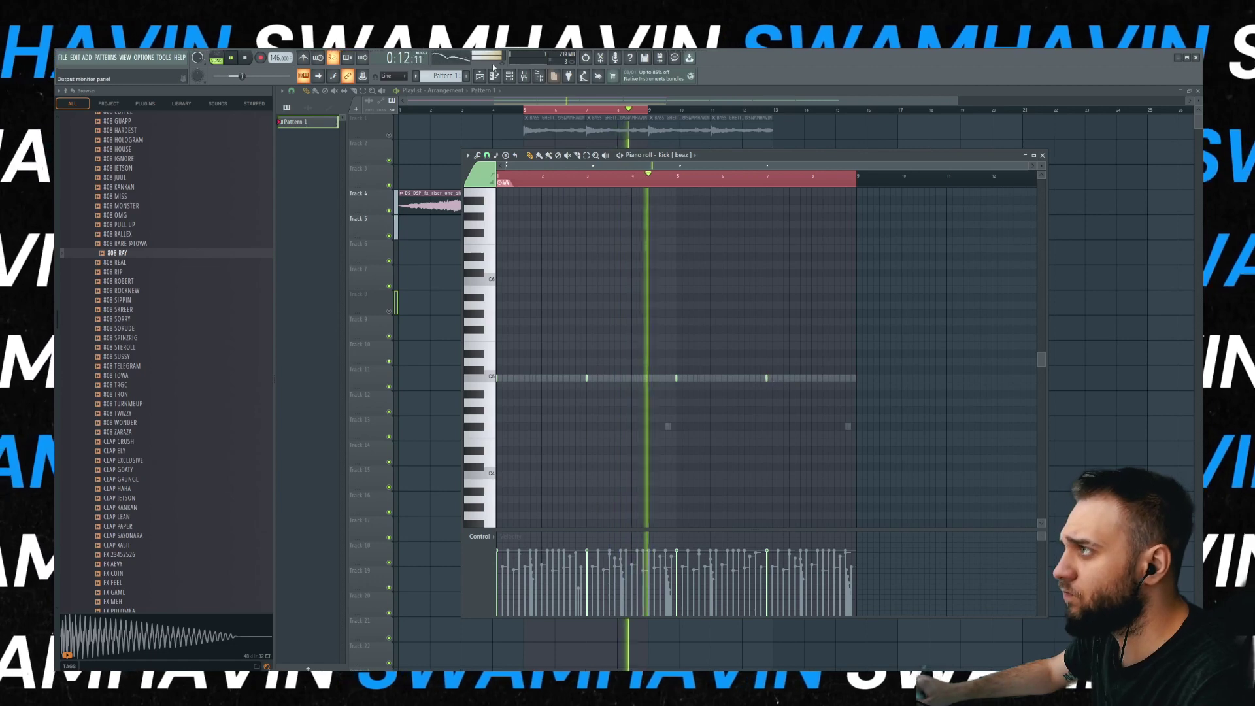
- Replace the hi-hat and snare samples with HH OPIUM and [SB] Snare - Slap 1, and add open-hat and percussion channels
left_click(510, 77)
scroll(196, 401, "up", 5)
key("space")
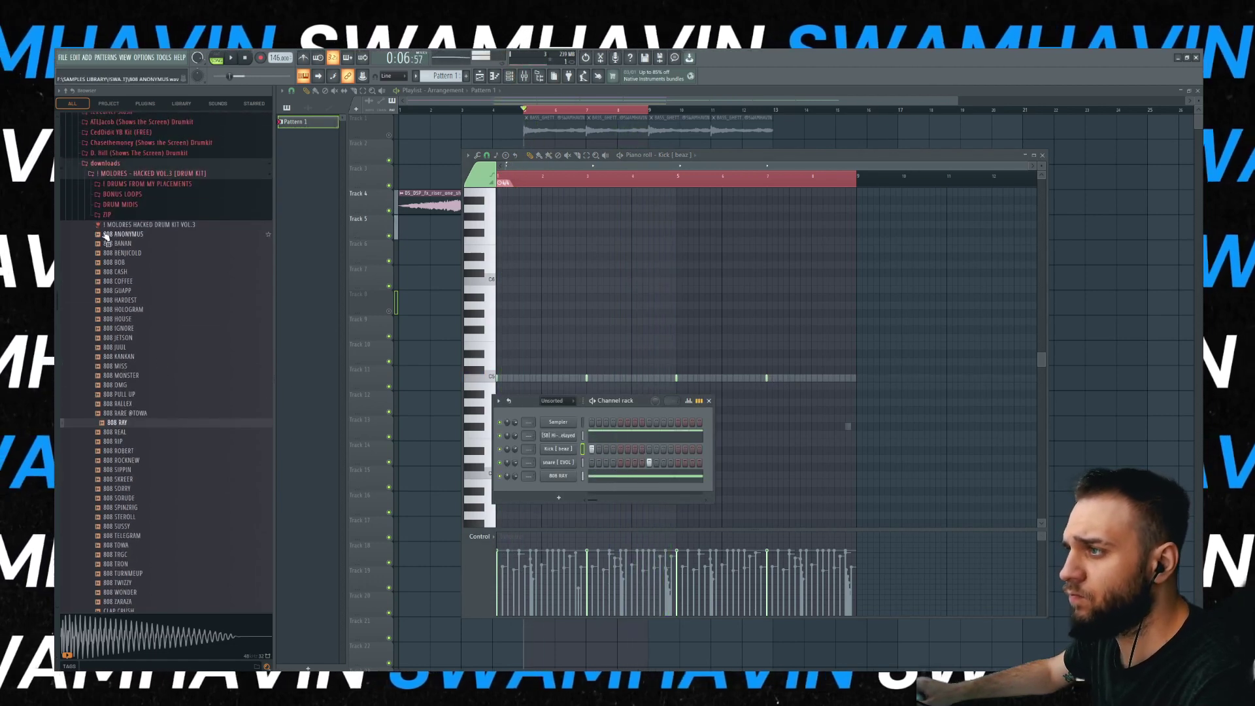
scroll(118, 248, "up", 4)
scroll(135, 404, "down", 8)
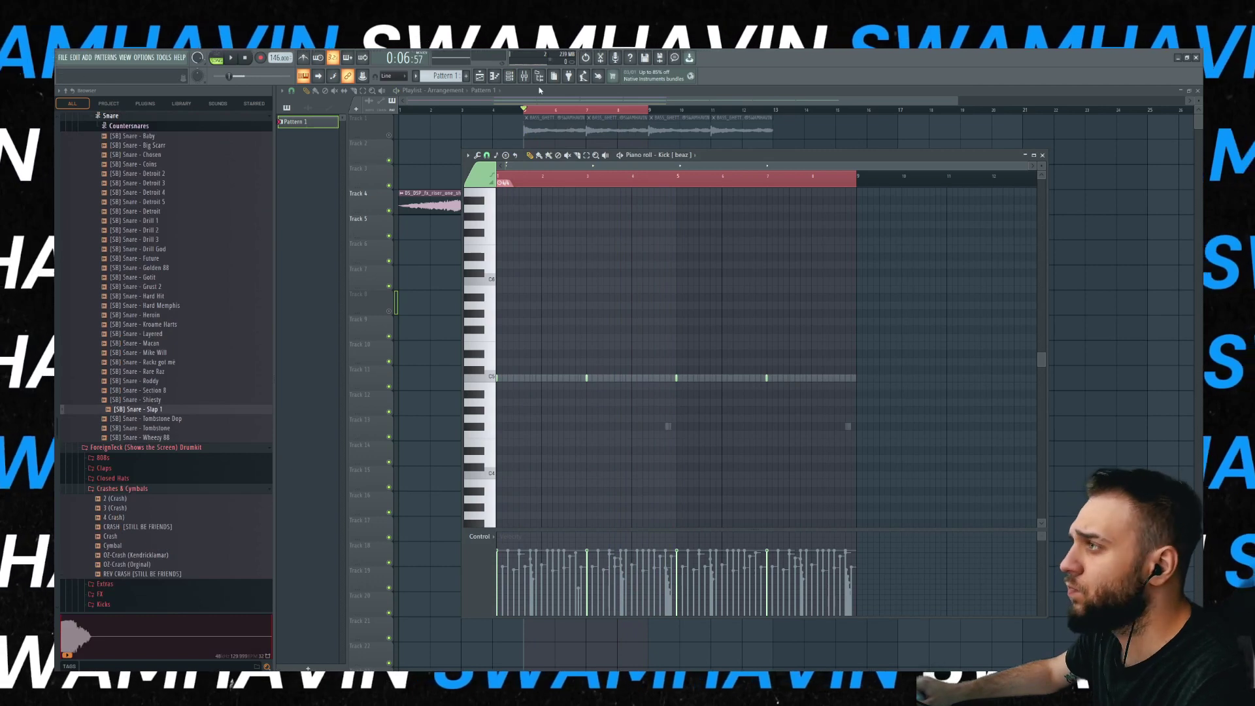
- Play the loop and open the settings of the [SB] Snare - Slap 1 channel
key("space")
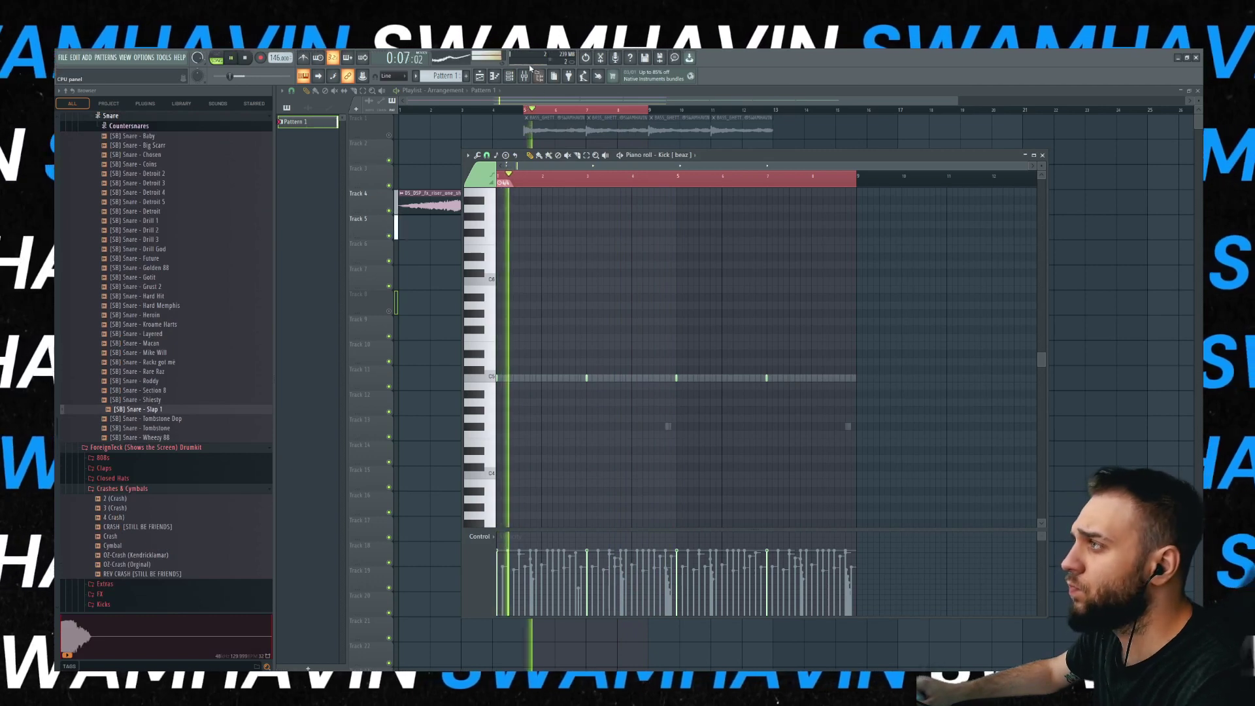
key("F6")
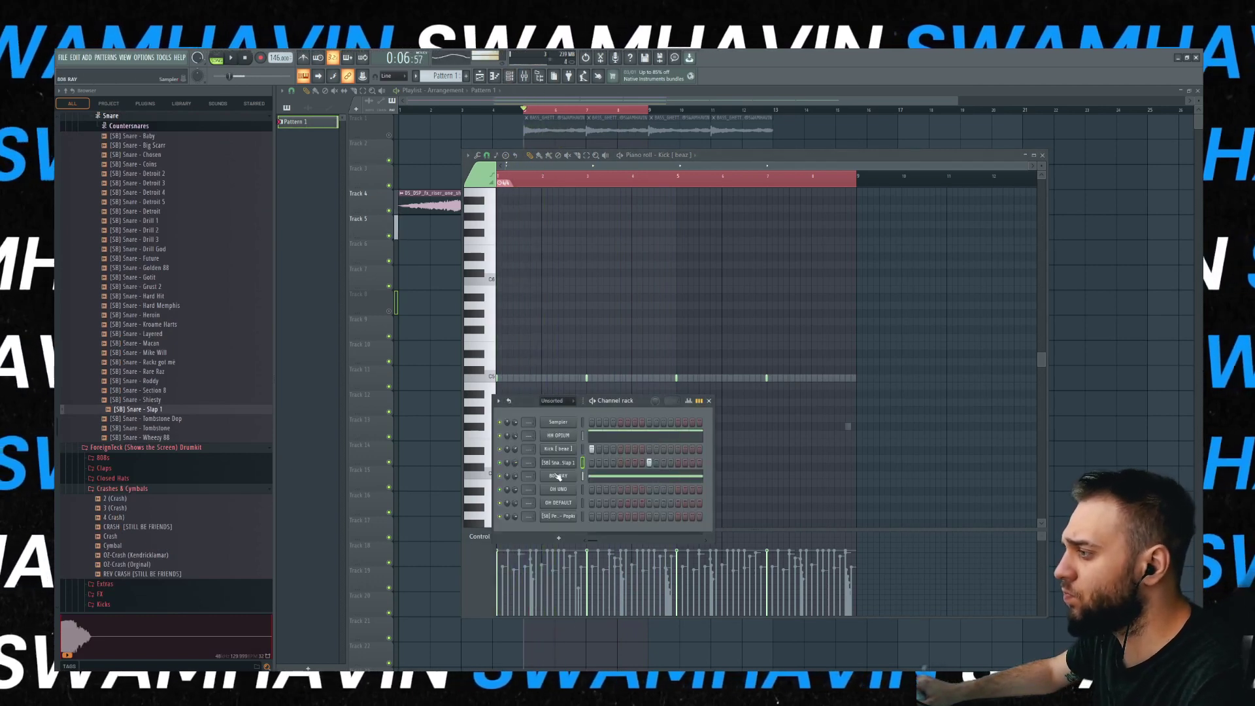
left_click(559, 465)
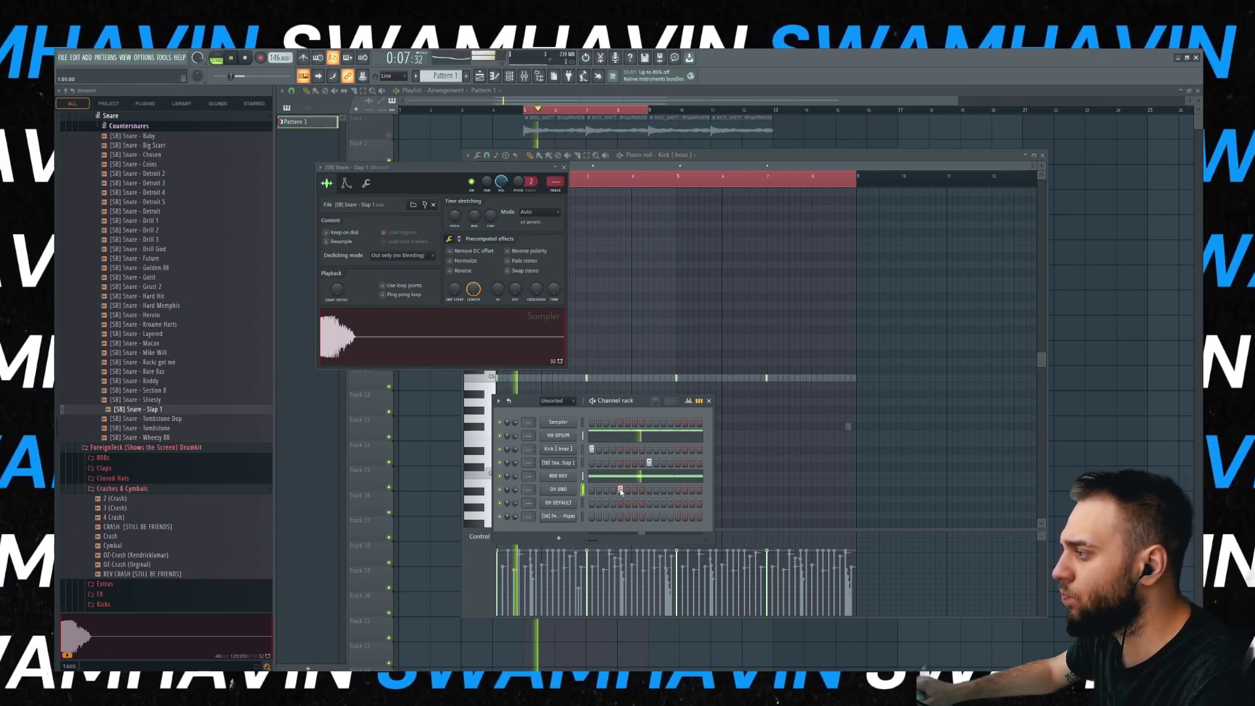
- Try filling every fourth step of the open-hat channel directly below 808 RAY
right_click(571, 490)
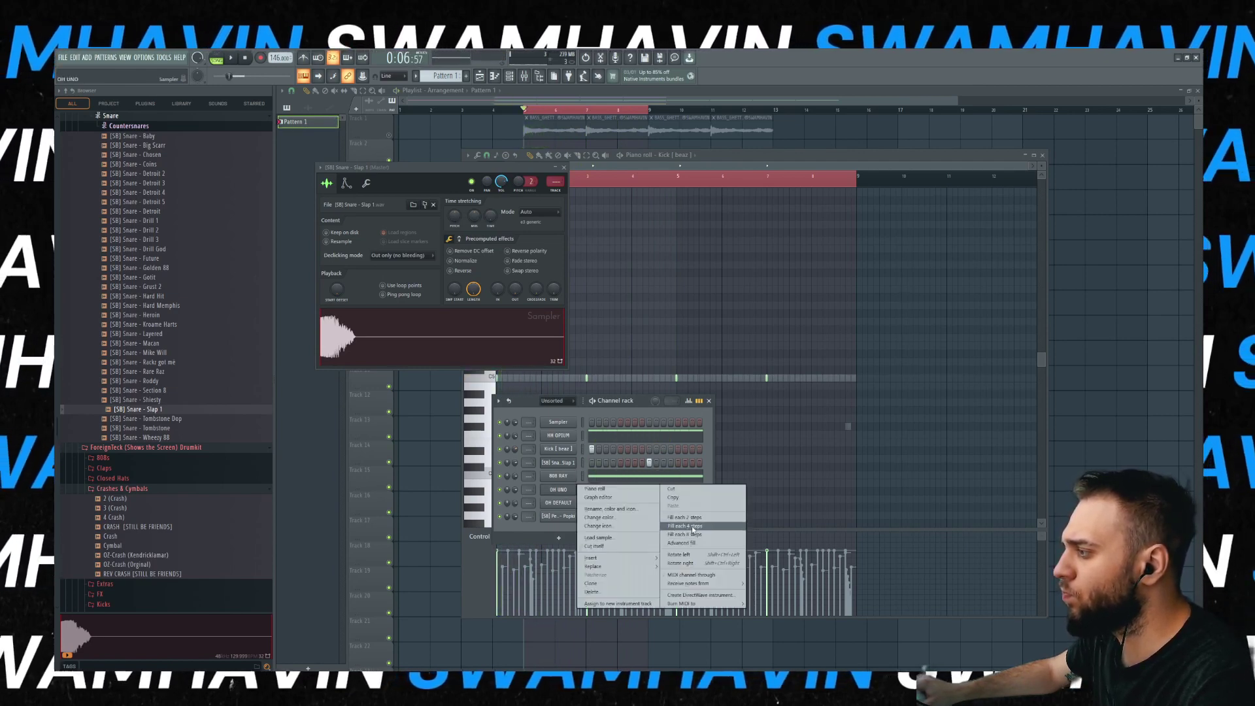
left_click(693, 527)
key("space")
right_click(567, 490)
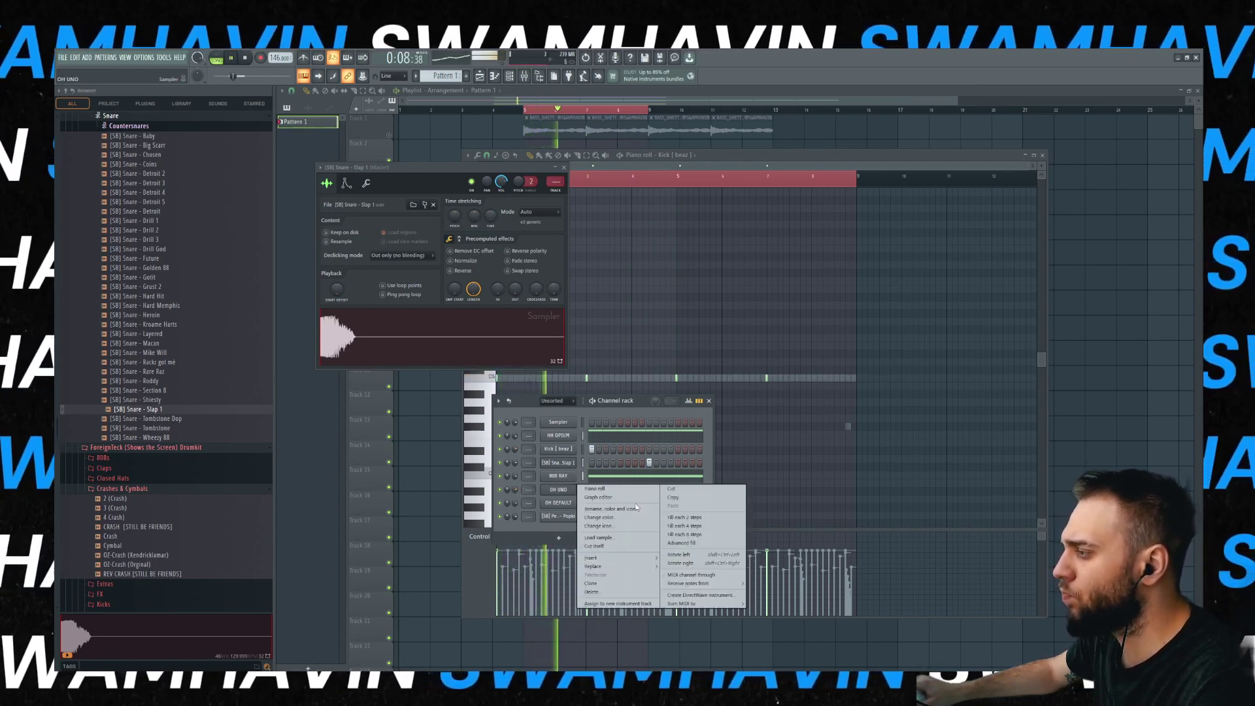
left_click(609, 447)
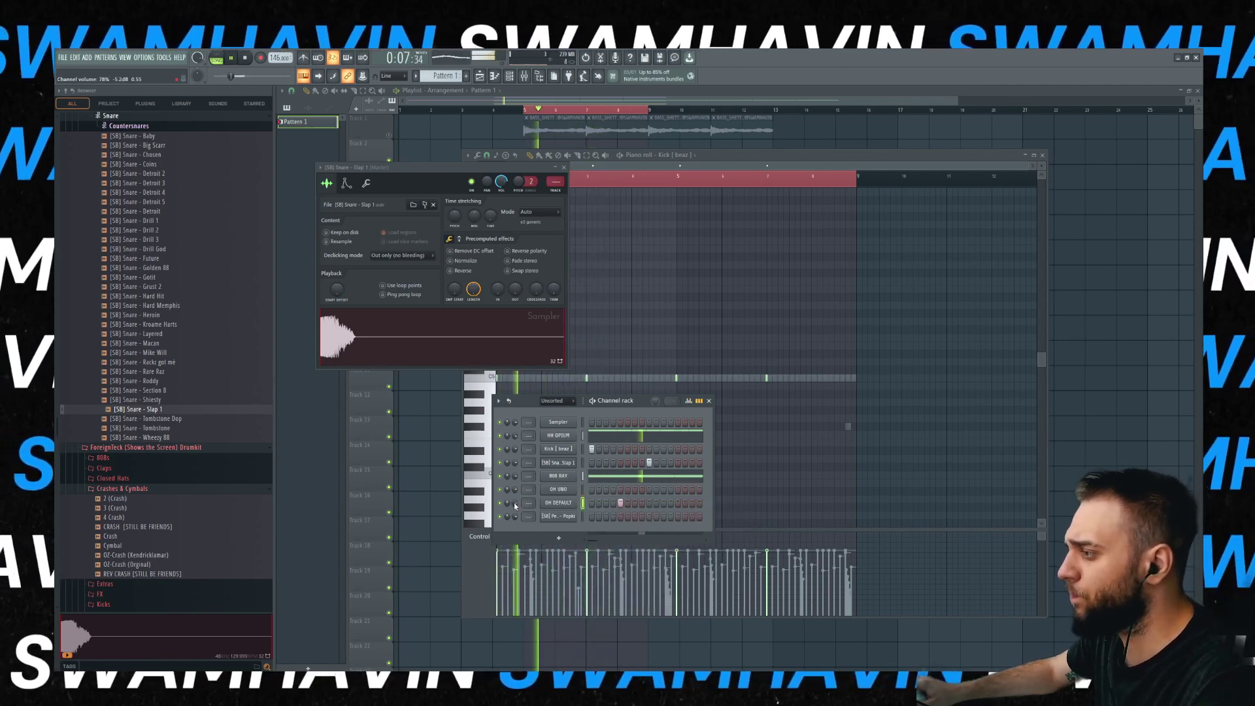
- Remove the hit from the OH DEFAULT channel, check it in the piano roll and replay the loop
right_click(553, 506)
left_click(570, 513)
key("space")
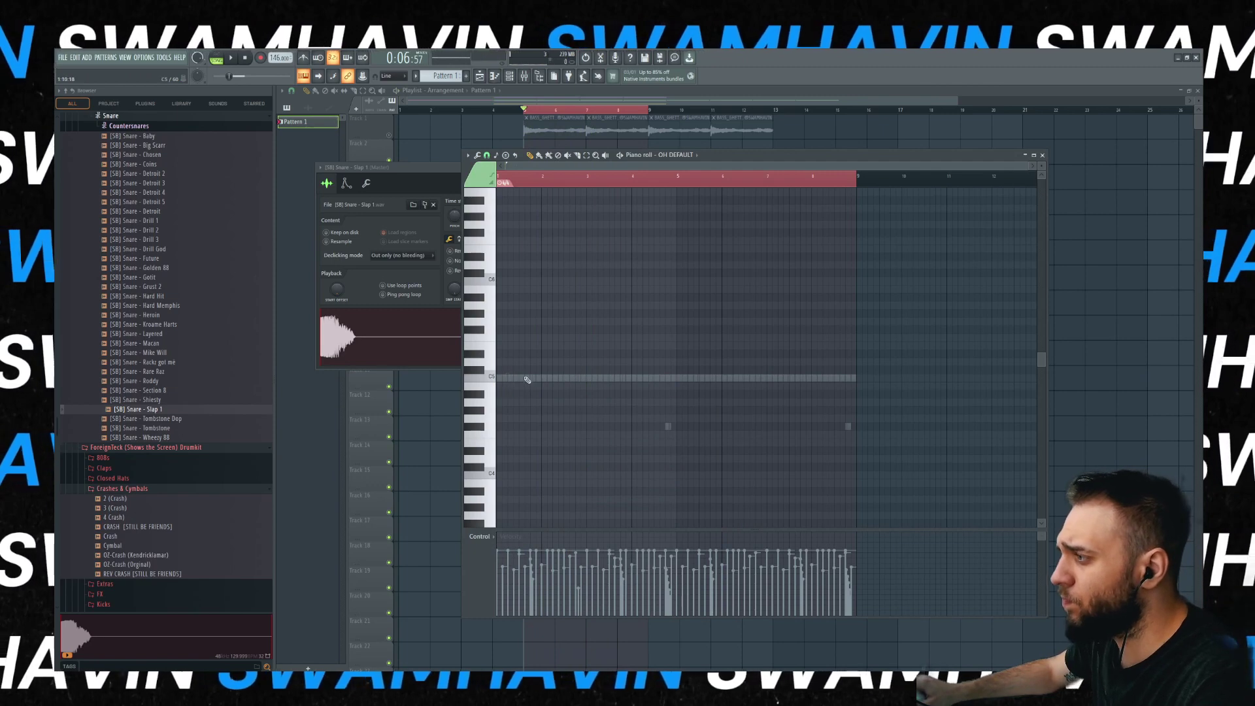
key("space")
- Place percussion hits on steps 13 and 15 of the [SB] Perc channel and open it in the piano roll
left_click(509, 76)
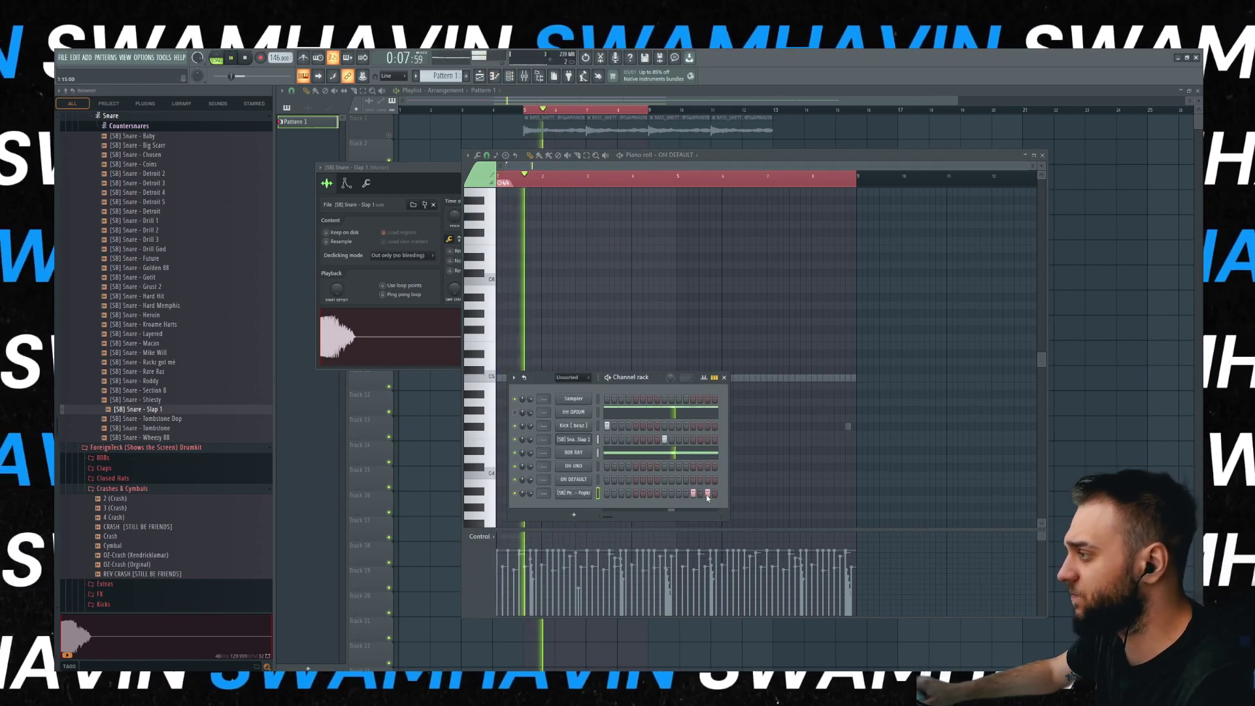
right_click(575, 494)
left_click(606, 493)
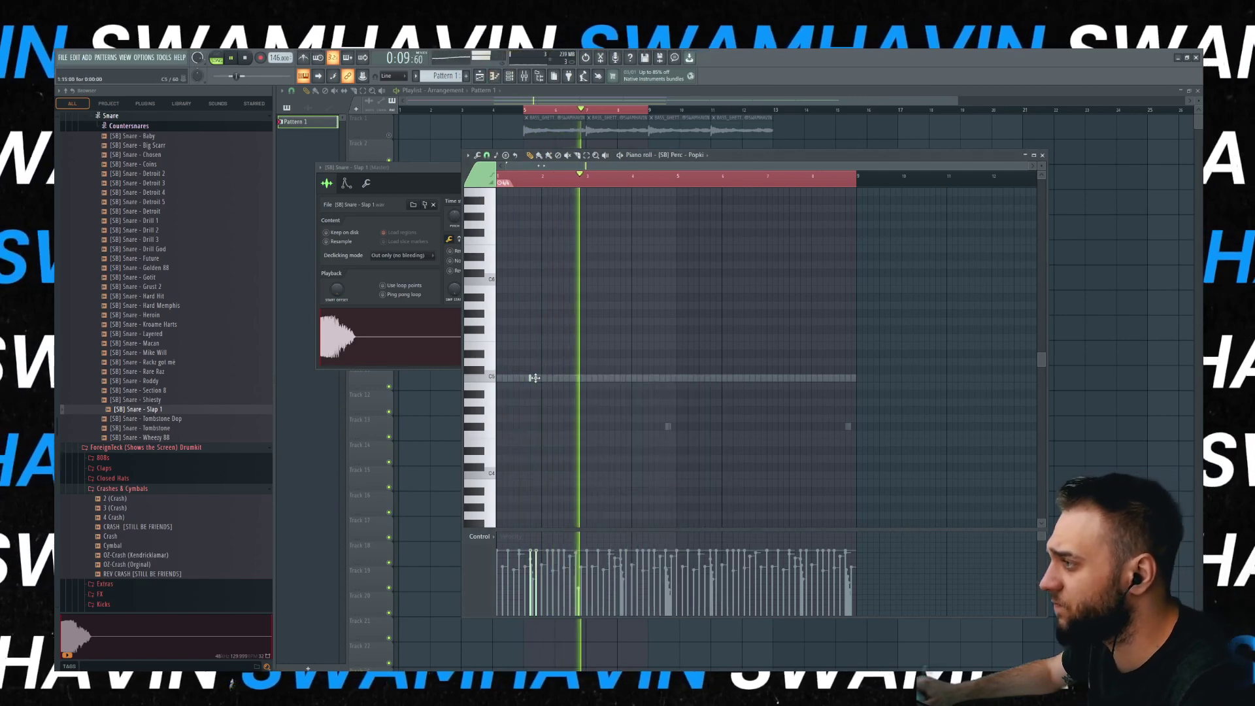
- Arrange the percussion notes as pairs on steps 13 and 15 at the ends of bars 2 and 4
scroll(612, 382, "up", 2)
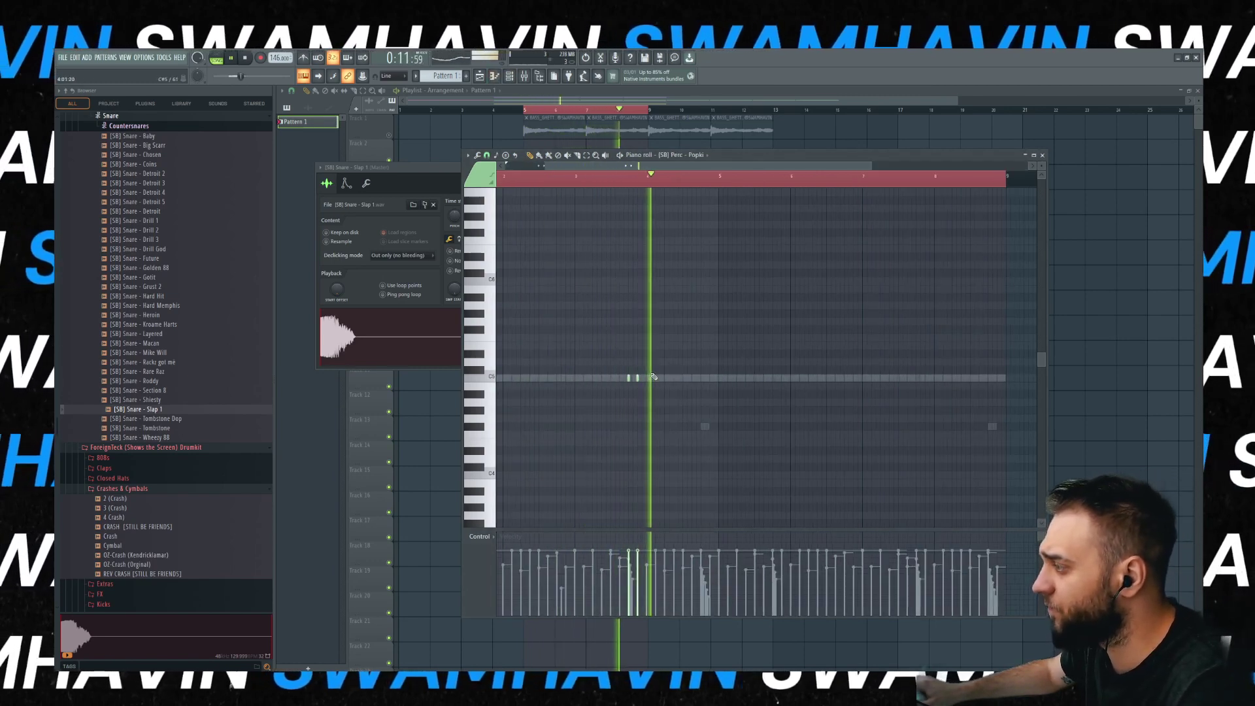
scroll(579, 398, "down", 2)
scroll(560, 410, "up", 2)
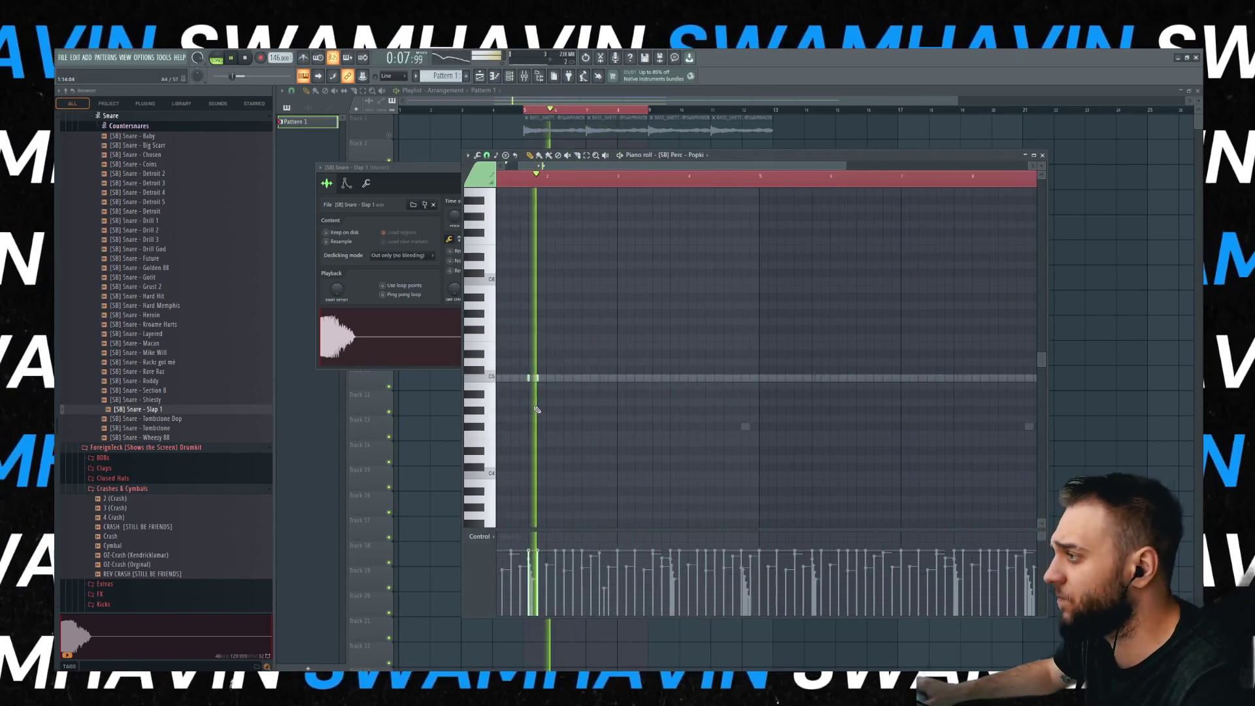
scroll(605, 379, "up", 2)
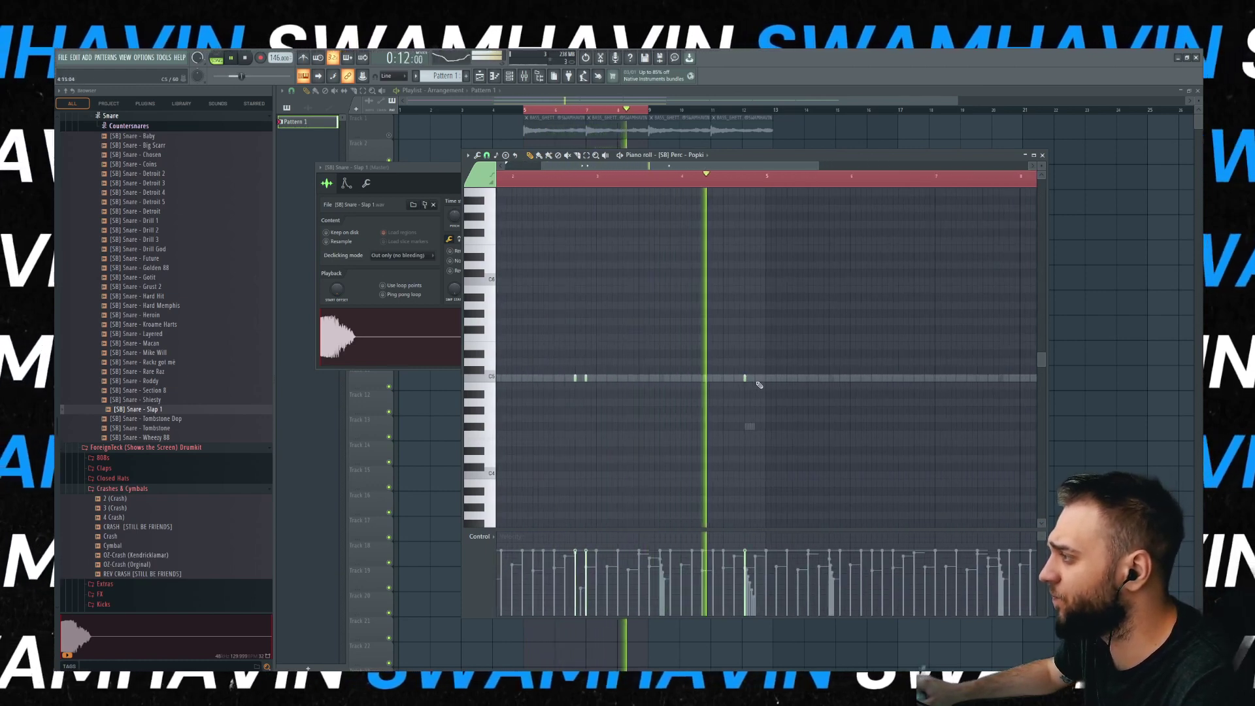
scroll(754, 384, "up", 2)
scroll(752, 388, "down", 3)
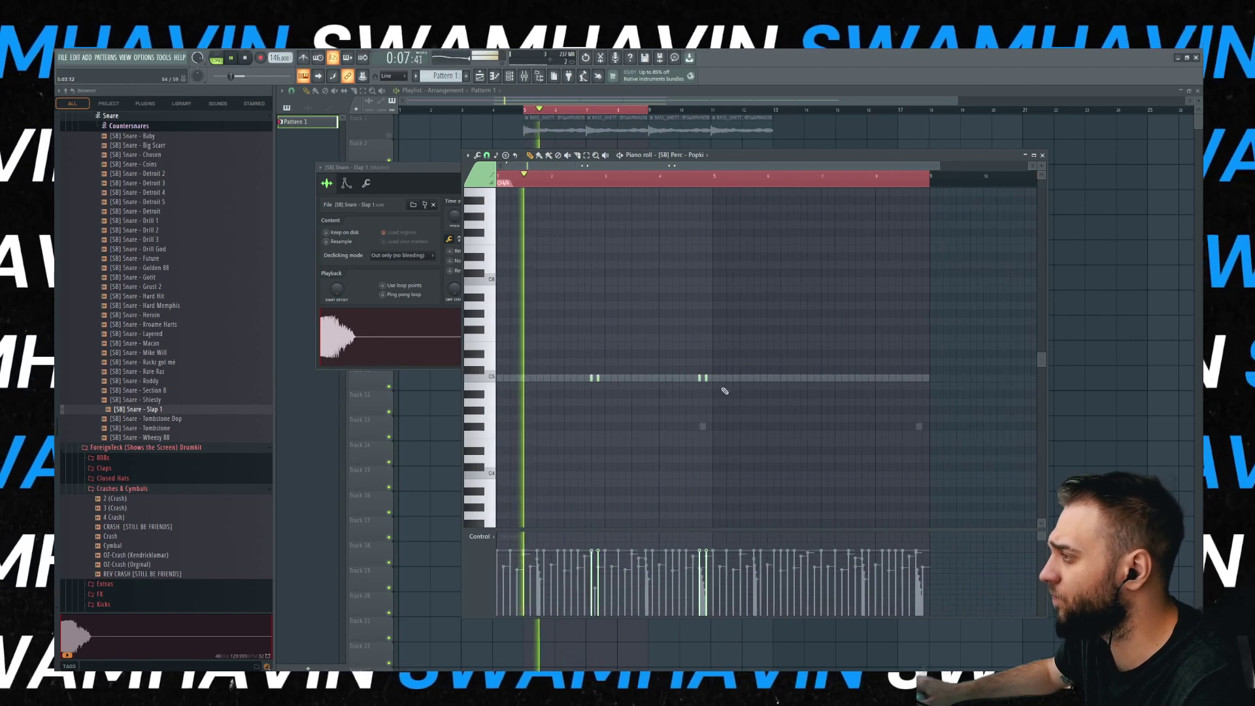
scroll(512, 392, "up", 3)
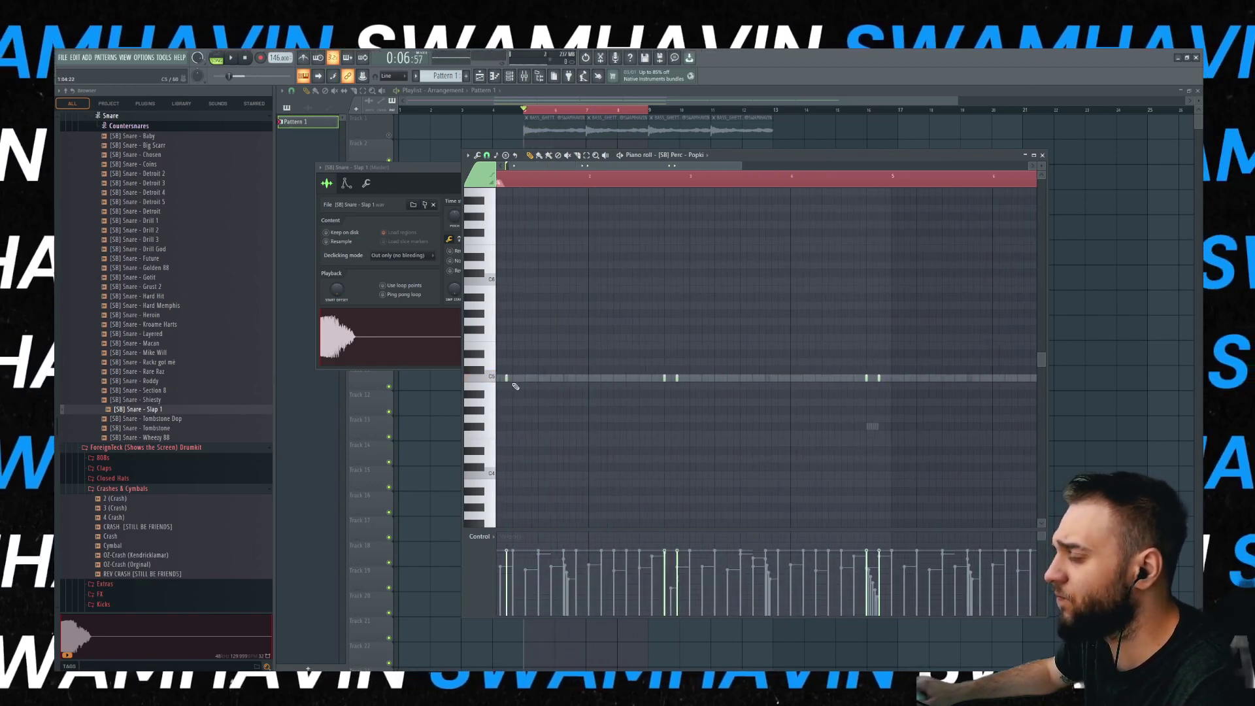
scroll(516, 386, "down", 3)
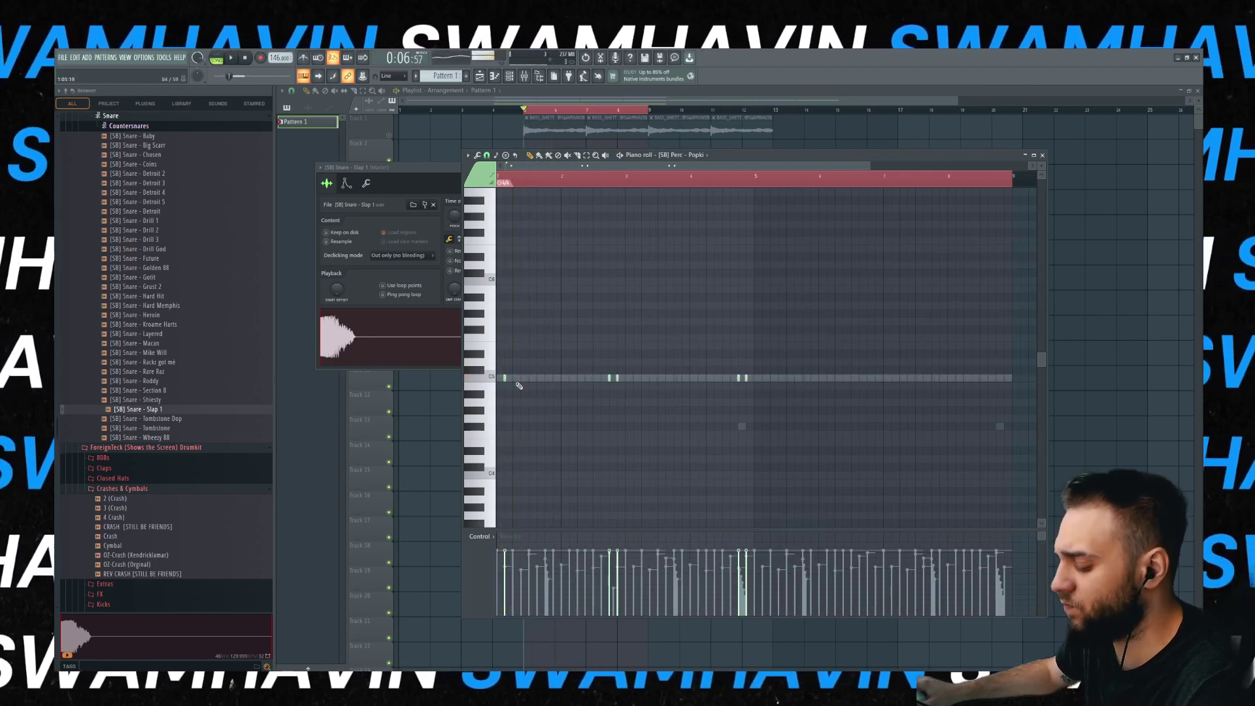
- Place a single OH DEFAULT open-hat note on step 5 of bar 1
scroll(542, 383, "up", 1)
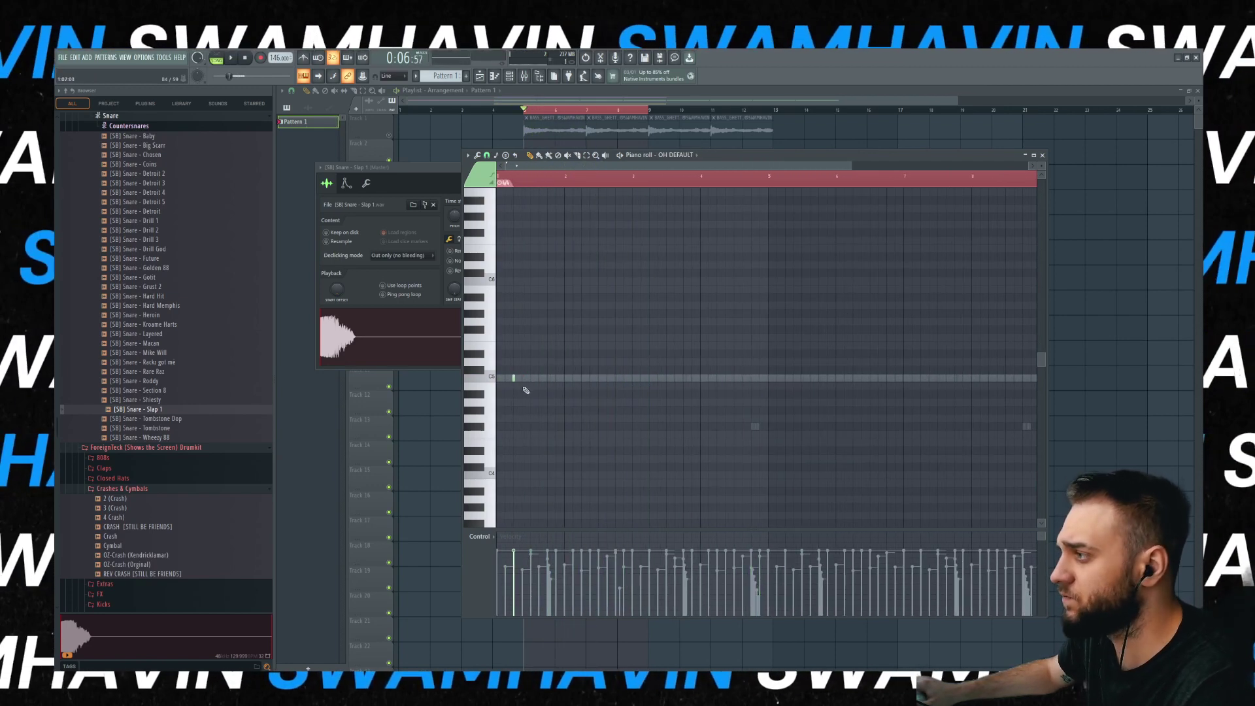
scroll(557, 387, "up", 3)
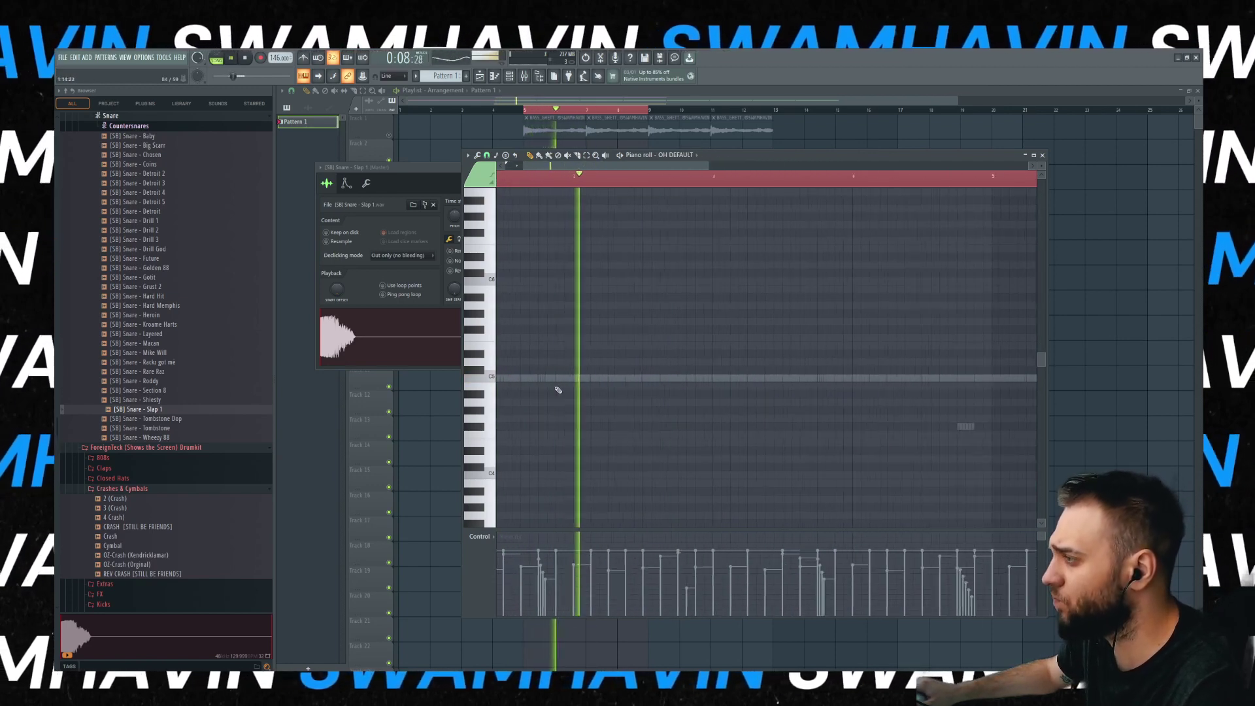
scroll(559, 388, "down", 3)
- Add OH UNO notes on step 11 of bars 1 and 3 and step 5 of bar 4, and replay the loop
scroll(654, 384, "down", 2)
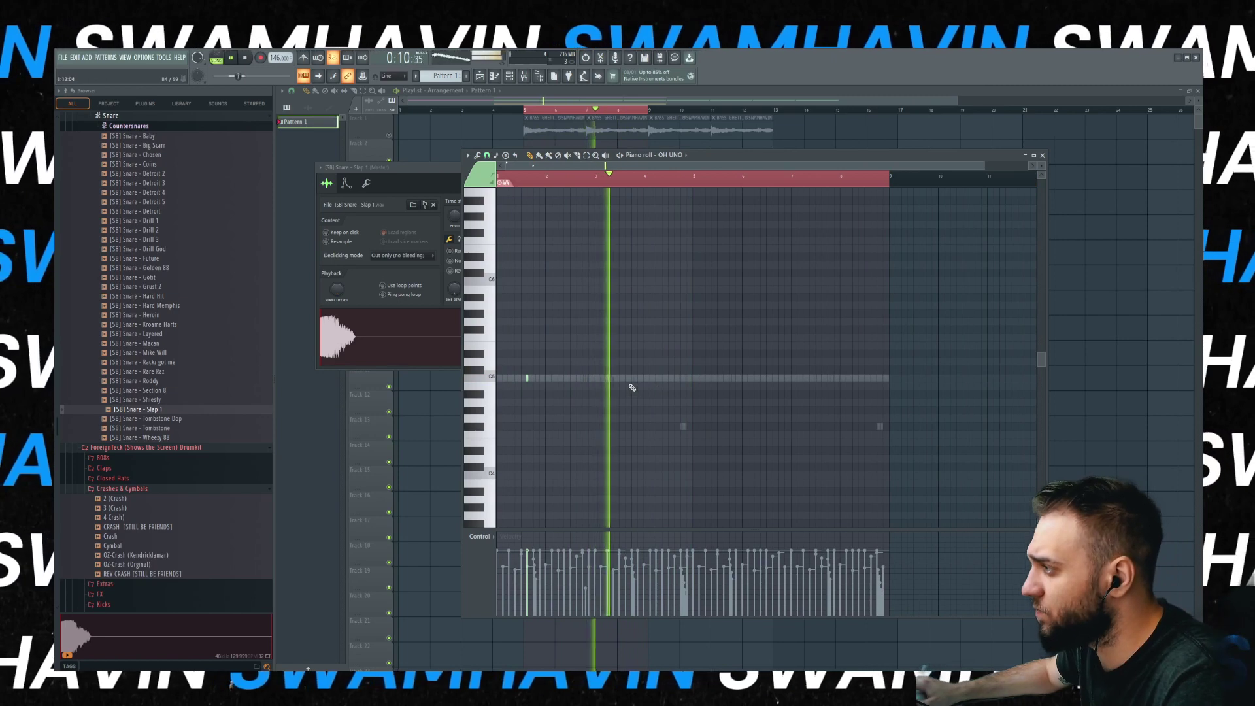
key("space")
key("space")
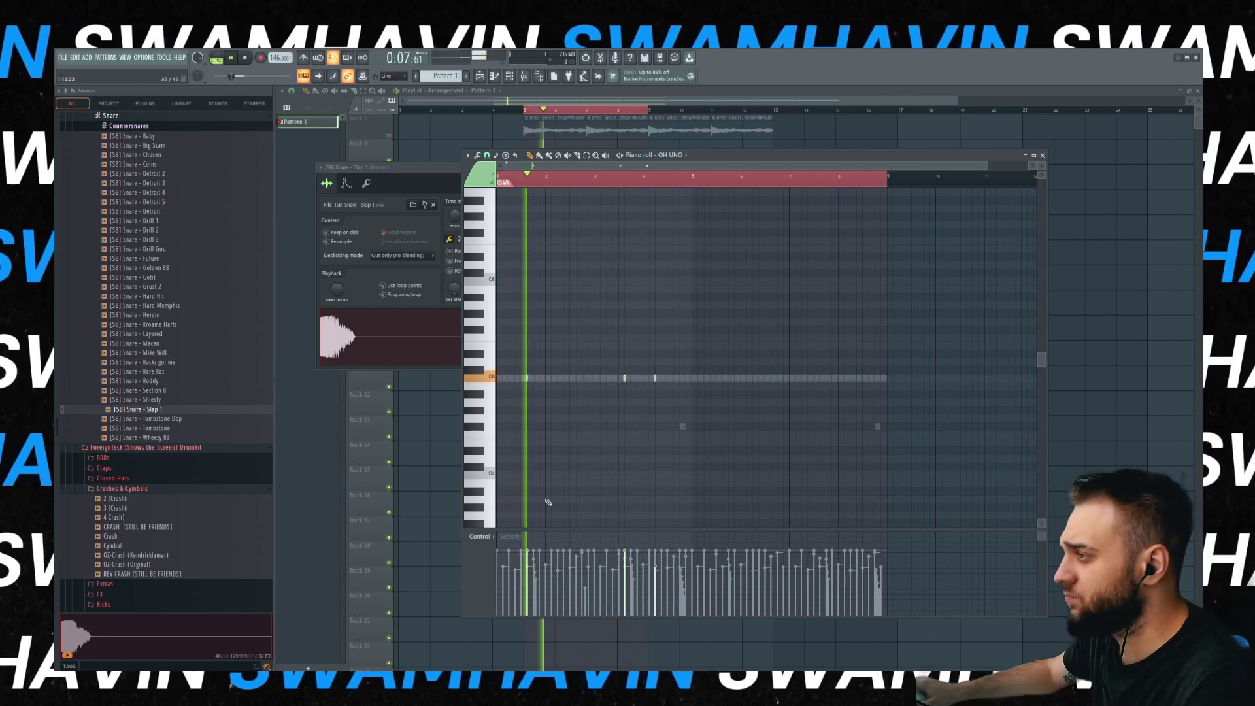
- Fill the HH OPIUM channel with a hit every 2 steps
left_click(510, 76)
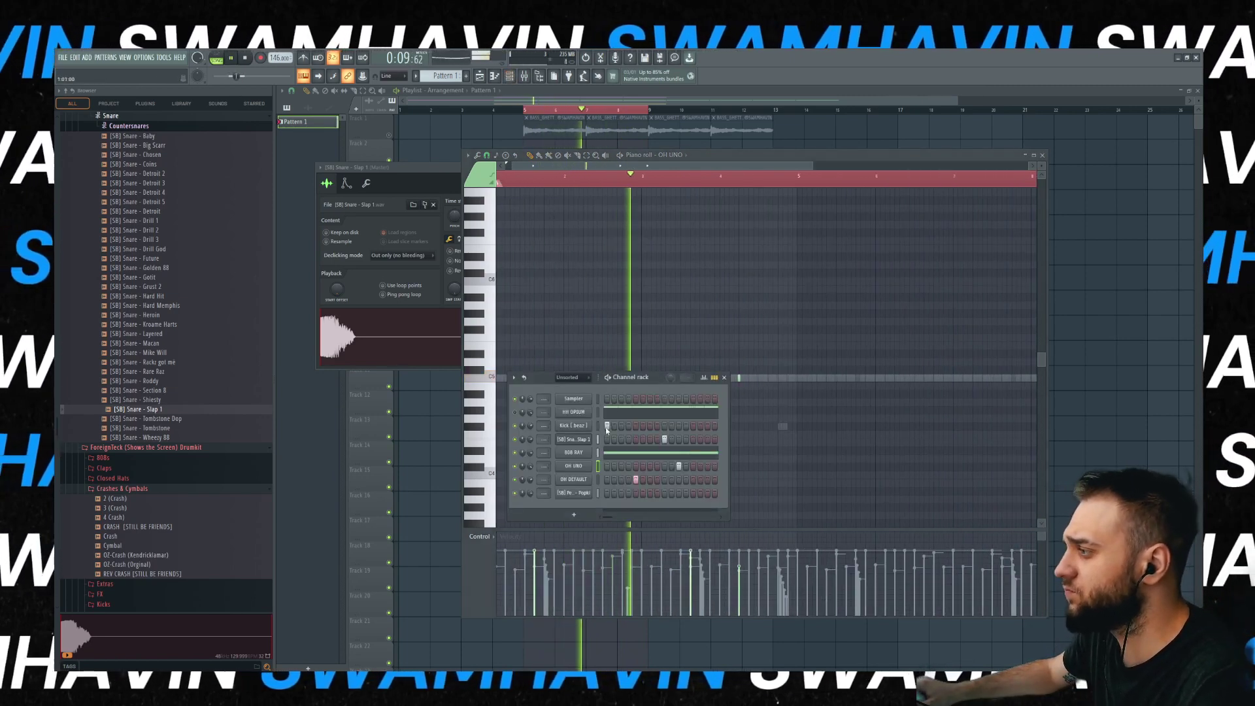
right_click(567, 415)
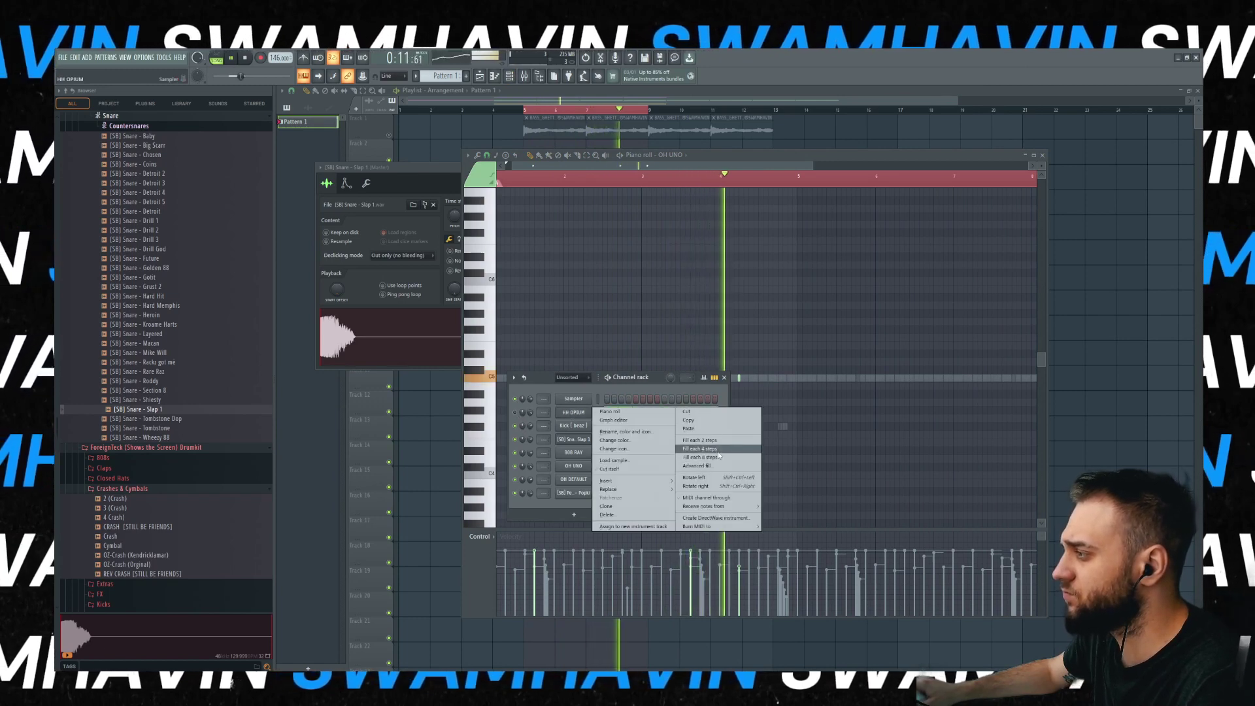
left_click(701, 441)
left_click(515, 413)
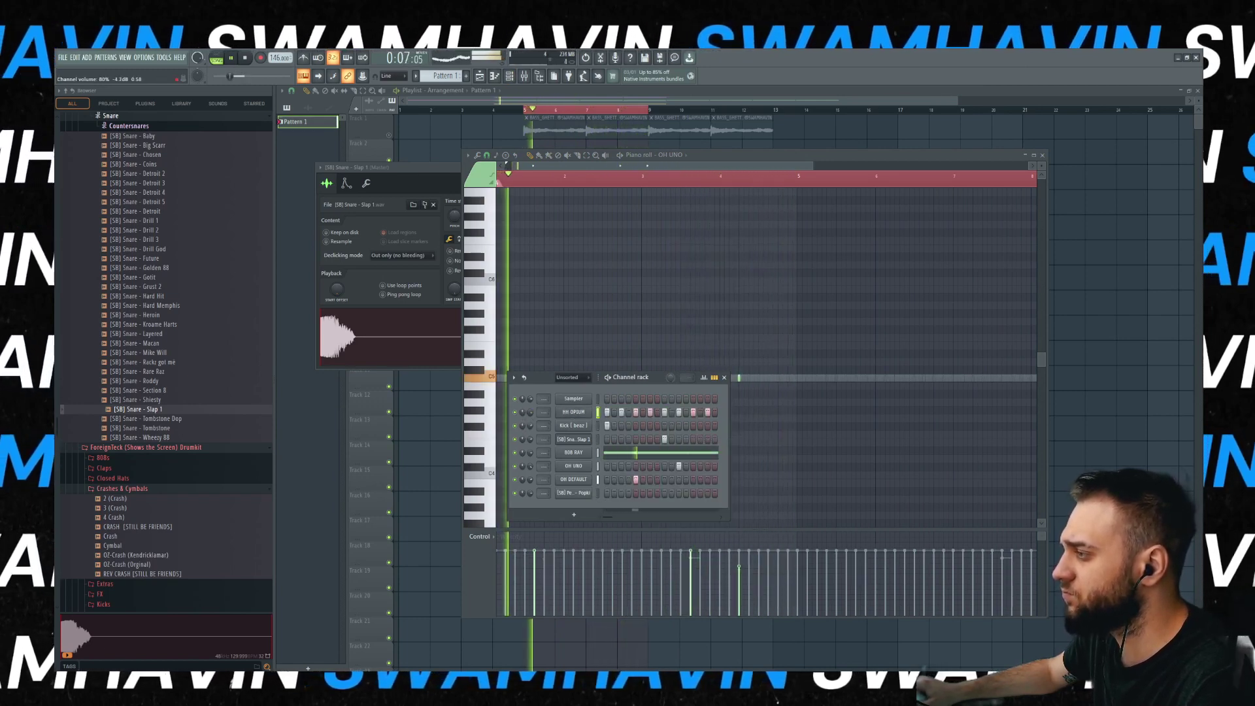
key("space")
- Open the HH OPIUM channel in the piano roll and add in-between hi-hat notes near the start and end of bar 1
right_click(587, 412)
left_click(604, 414)
key("space")
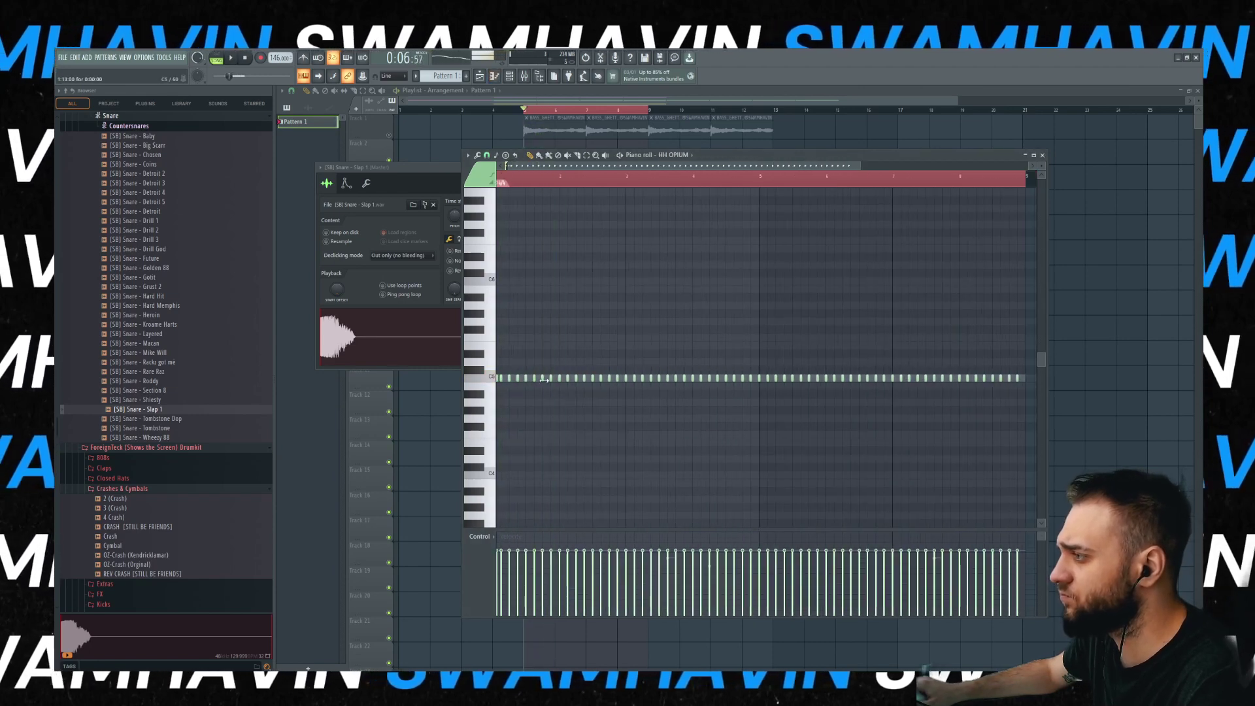
scroll(560, 388, "up", 2)
key("space")
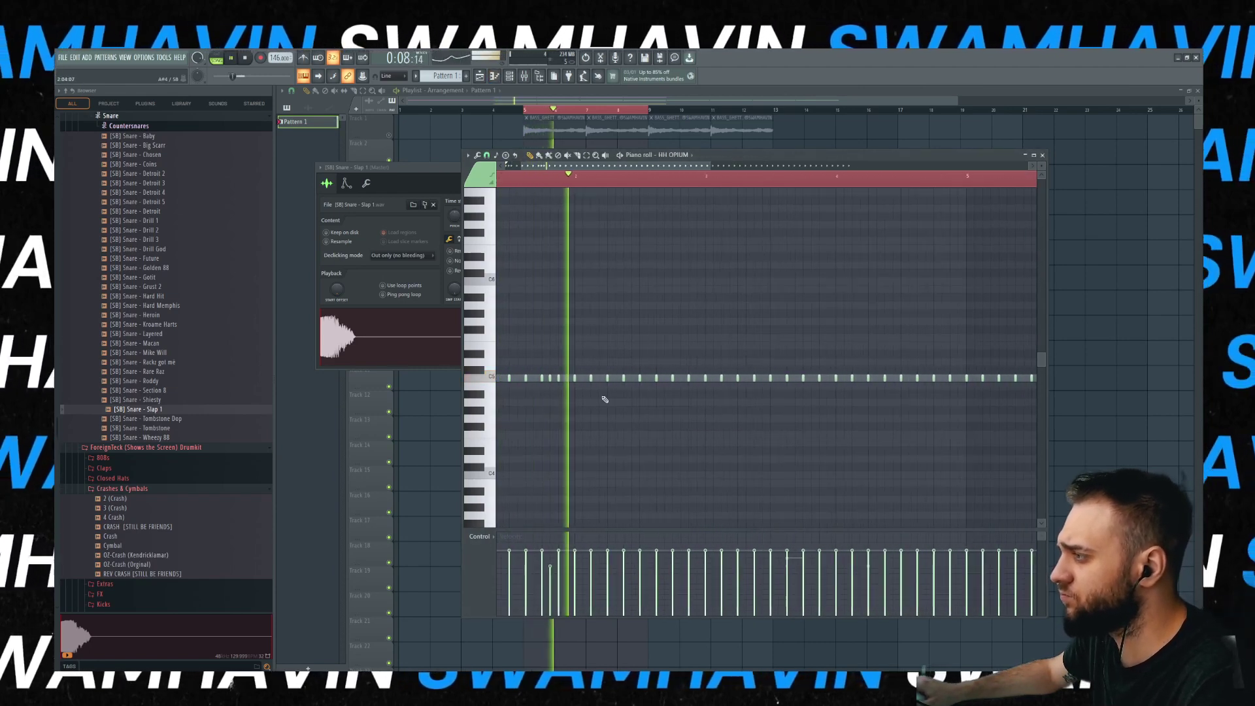
- Try adding more in-between hi-hat notes in bars 3 and 4 of the HH OPIUM part
scroll(686, 388, "down", 1)
left_click(697, 378)
scroll(711, 387, "down", 2)
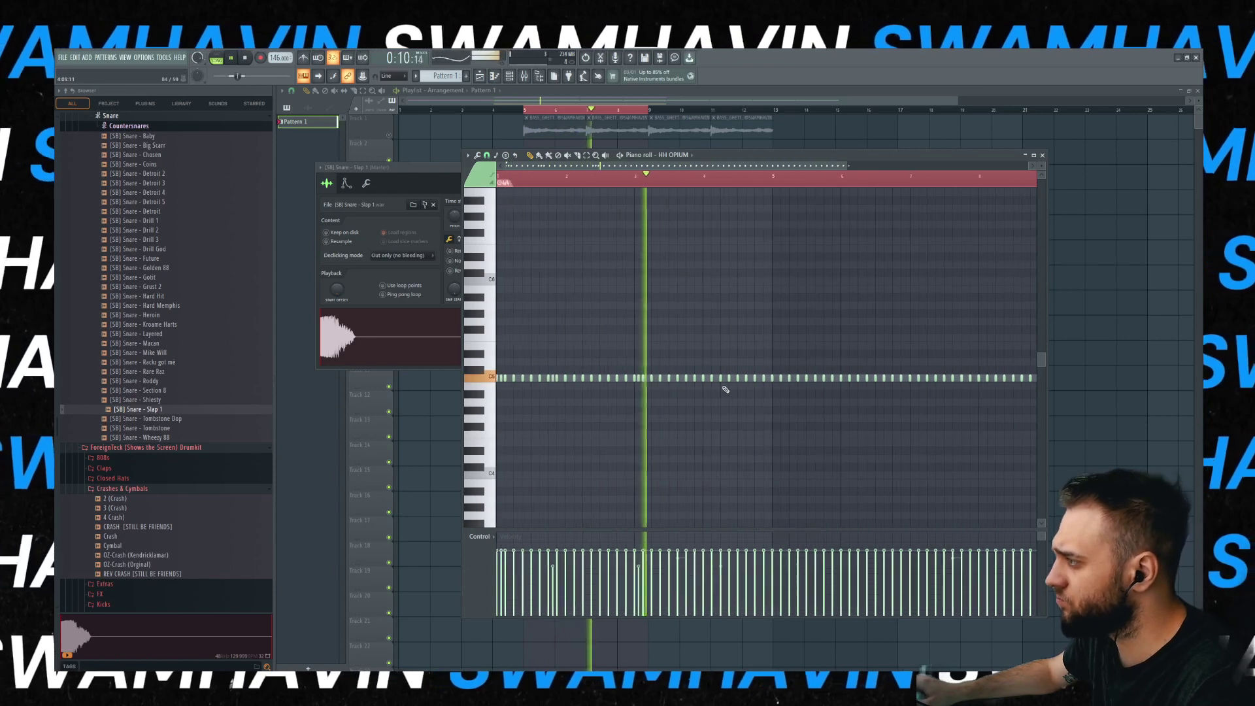
scroll(714, 389, "up", 2)
left_click(710, 379)
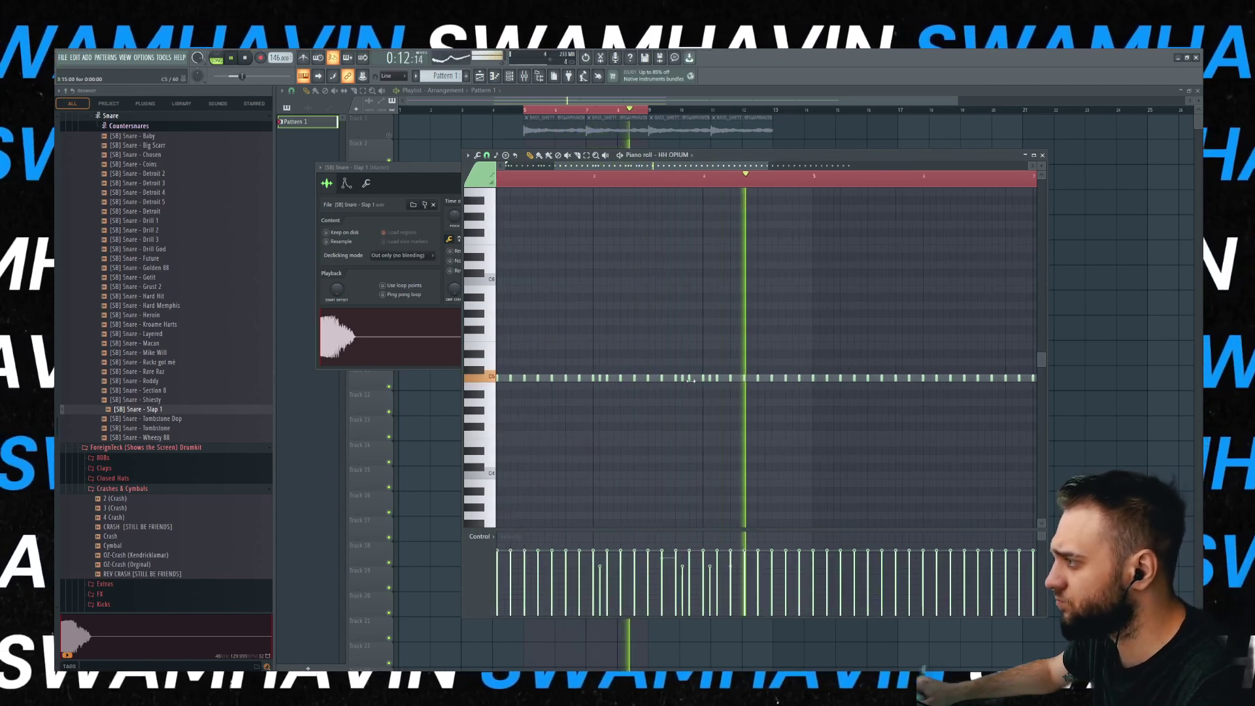
- Delete all HH OPIUM notes from bar 3 onwards
scroll(693, 383, "down", 3)
left_click_drag(667, 383, 933, 380)
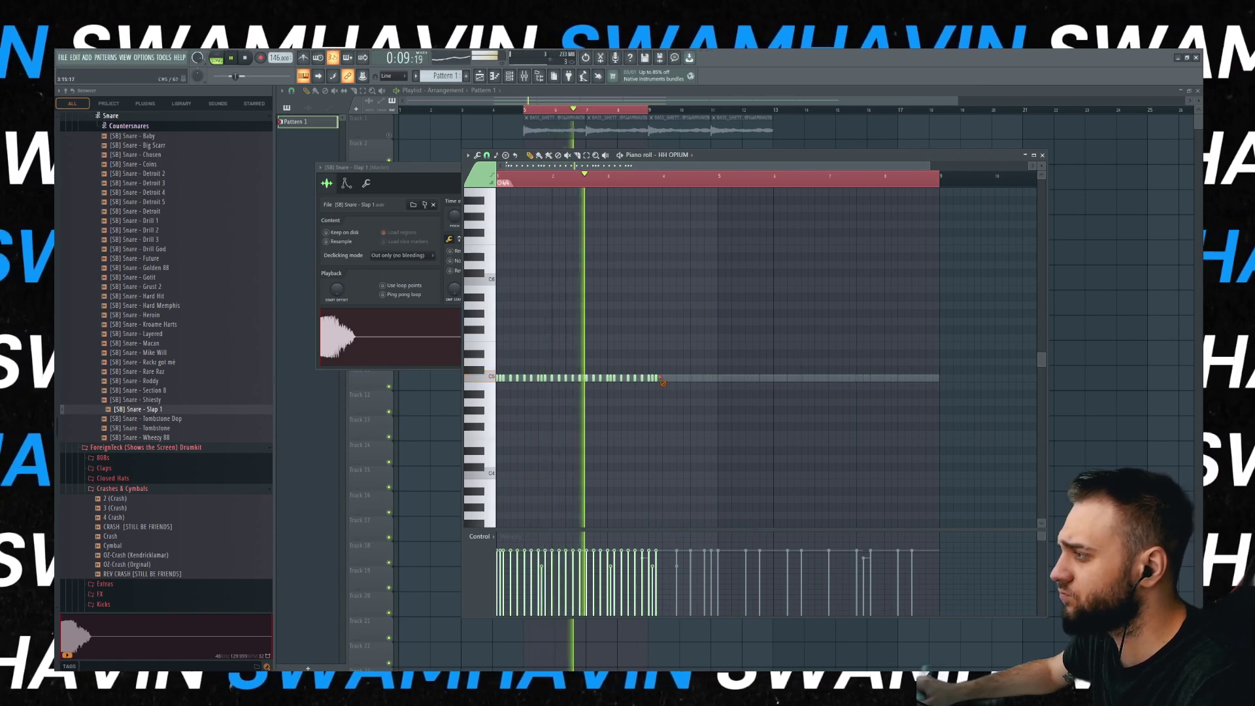
left_click_drag(659, 383, 610, 387)
scroll(528, 417, "up", 2)
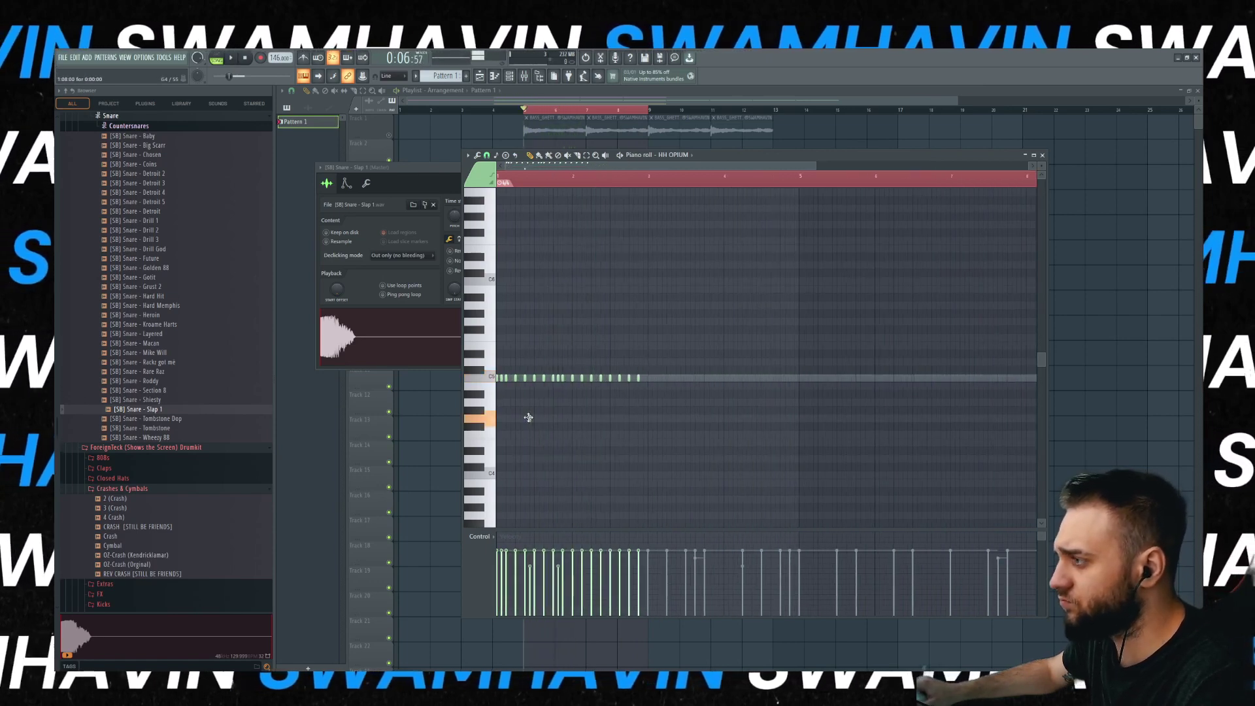
- Add lower-pitched hi-hat notes on steps 5 and 7 of bar 1 and duplicate bars 1–2 into bars 3–4
left_click(525, 434)
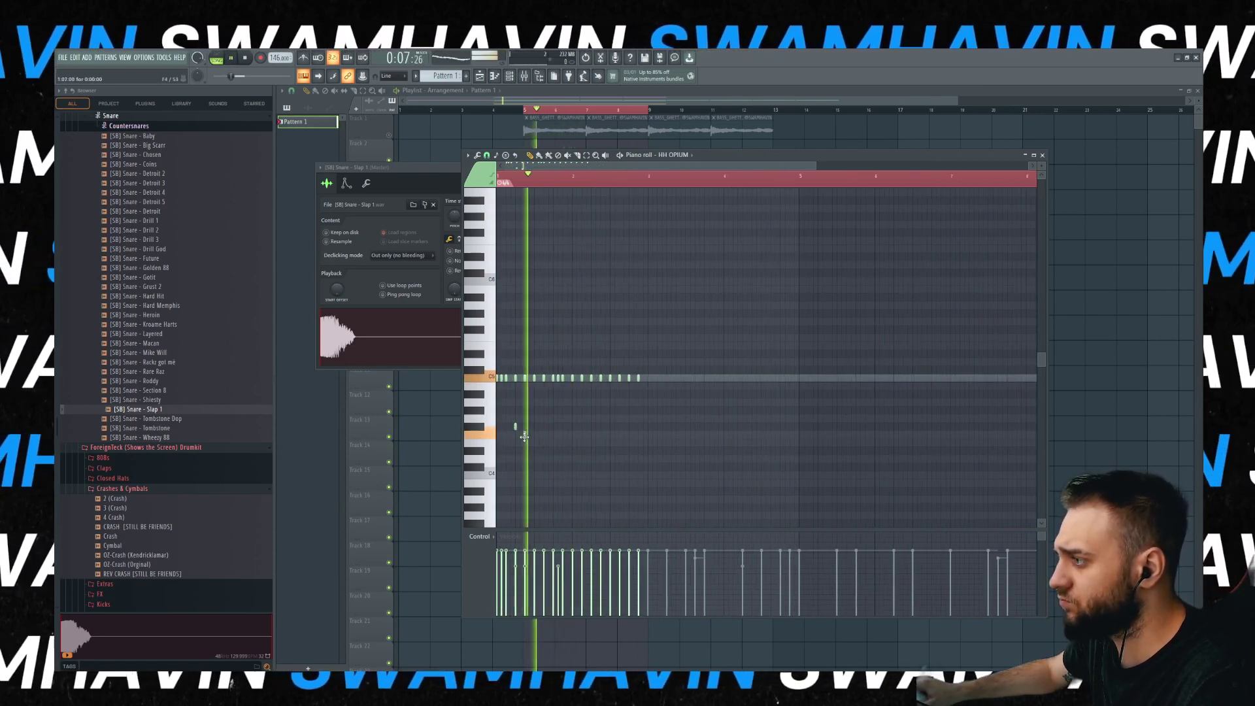
key("ctrl+b")
left_click_drag(651, 379, 666, 379)
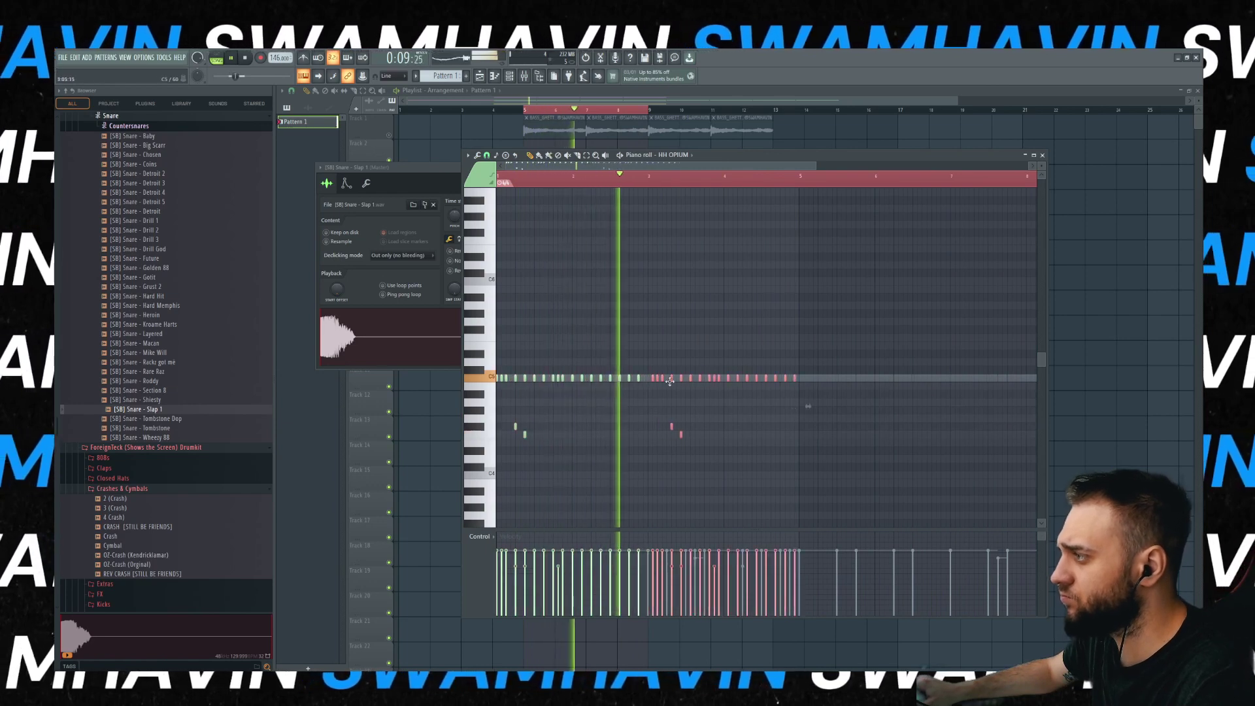
left_click(752, 339)
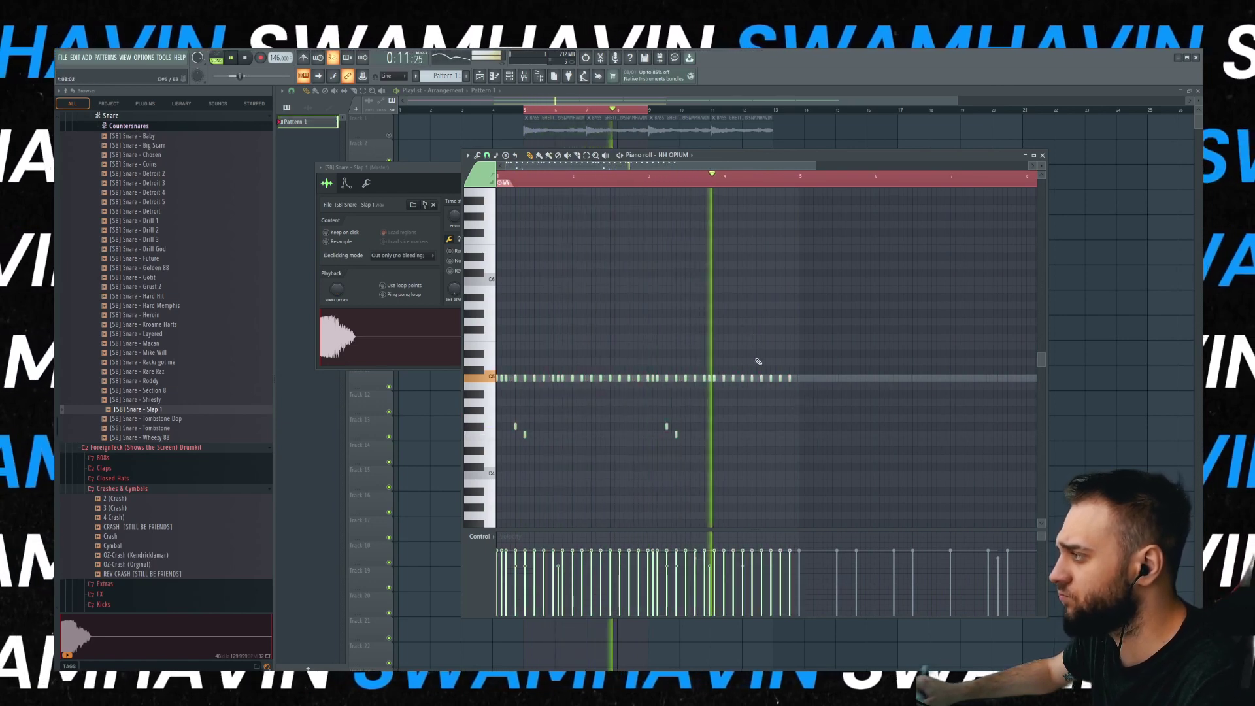
- Add two lower-pitched hi-hat notes on steps 13 and 14 of bar 4, and play the arrangement in the playlist
scroll(756, 364, "up", 2)
left_click(795, 435)
left_click(802, 435)
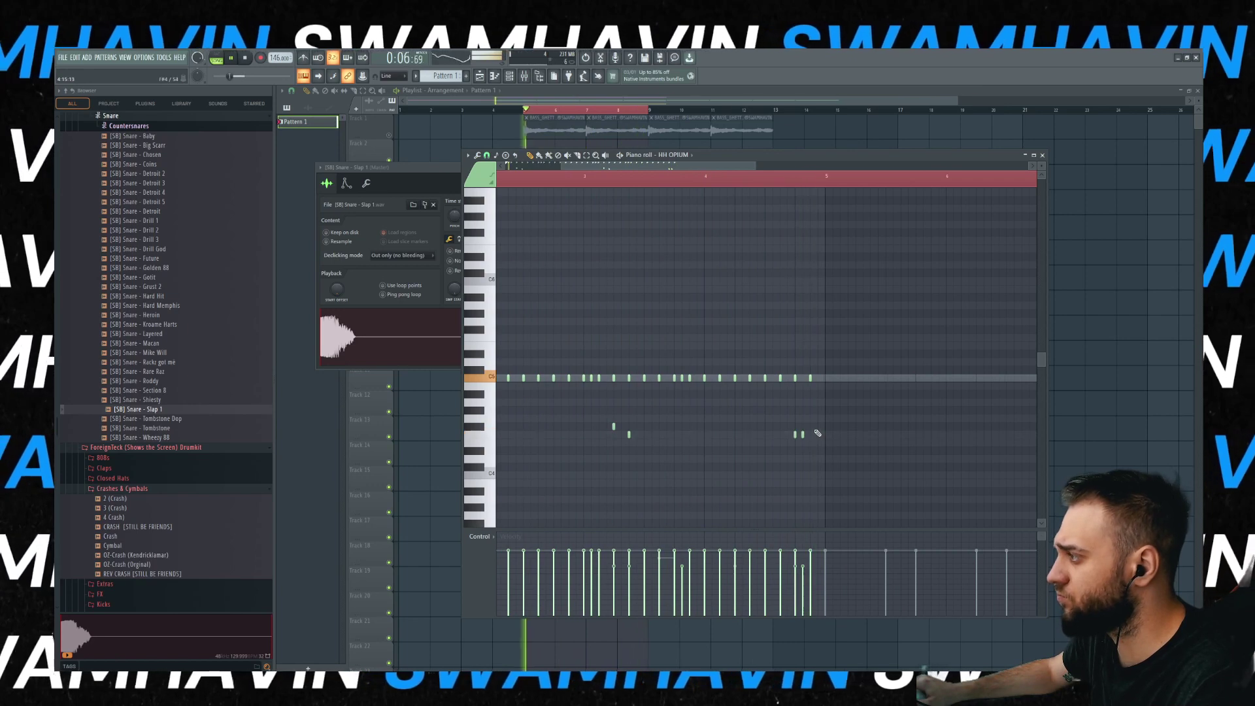
scroll(816, 437, "down", 3)
key("F5")
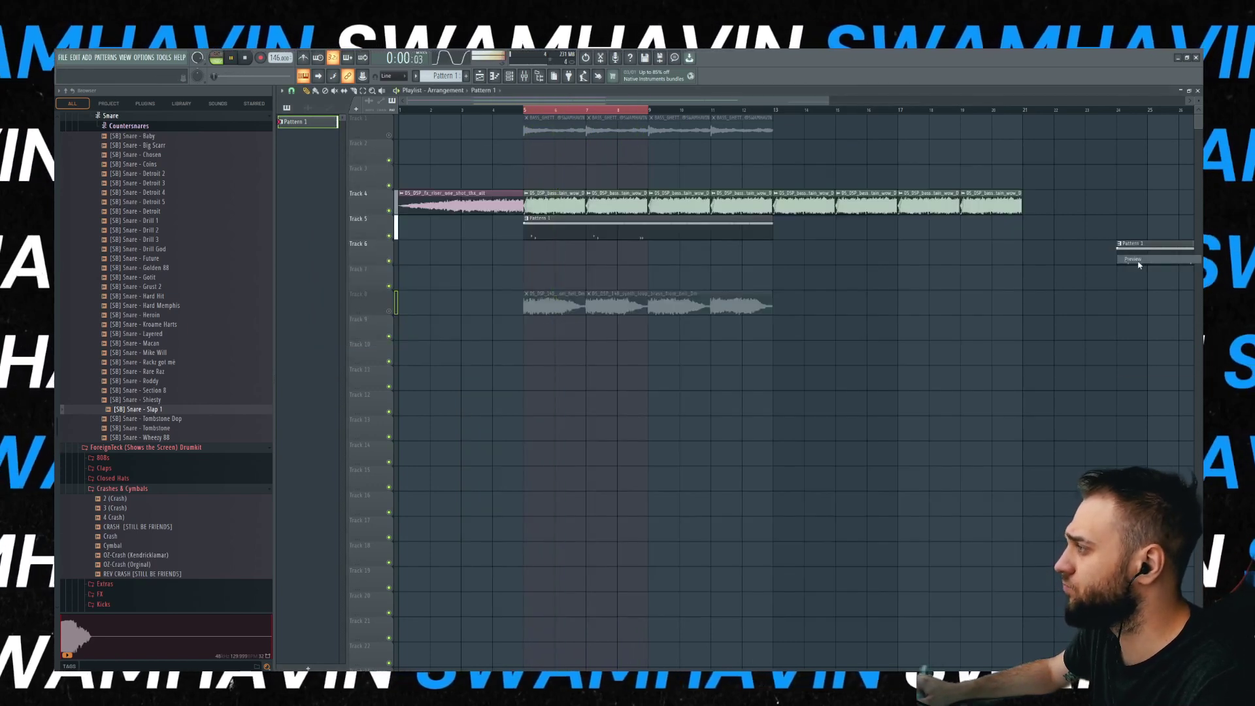
key("space")
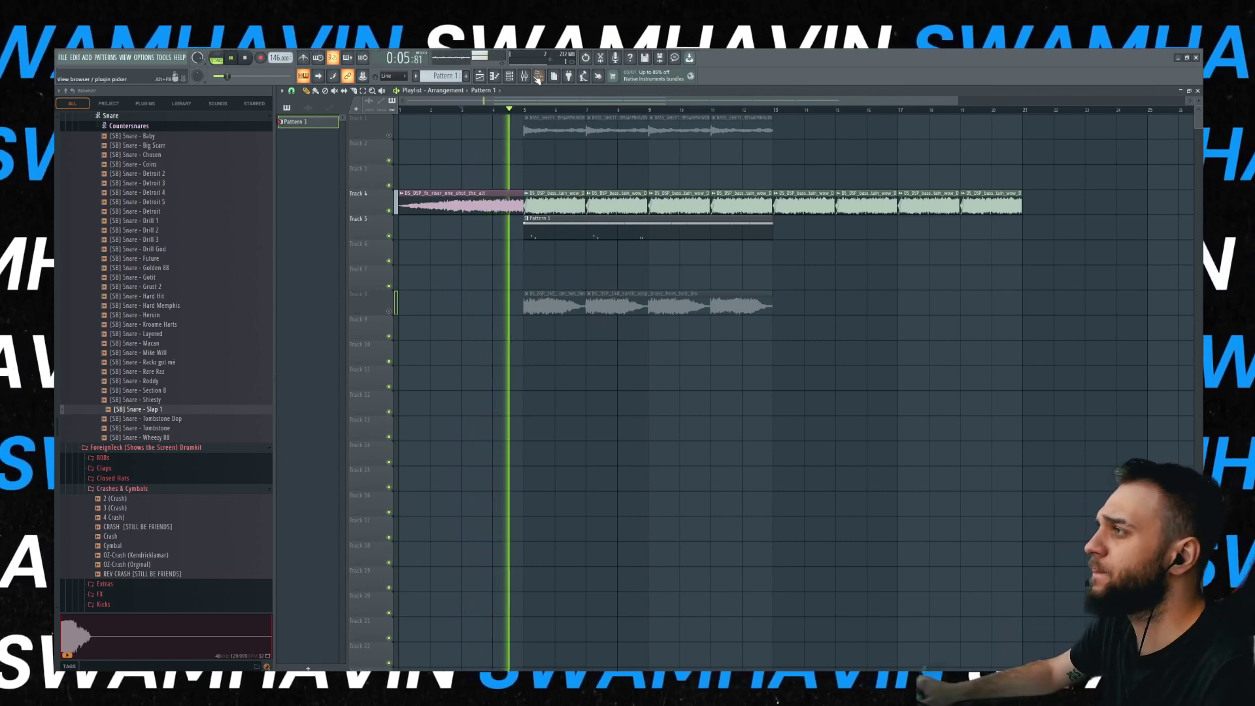
- Insert the SoundShifter Pitch Stereo effect on the mixer's master track
key("F9")
left_click(1130, 438)
mouse_move(1111, 443)
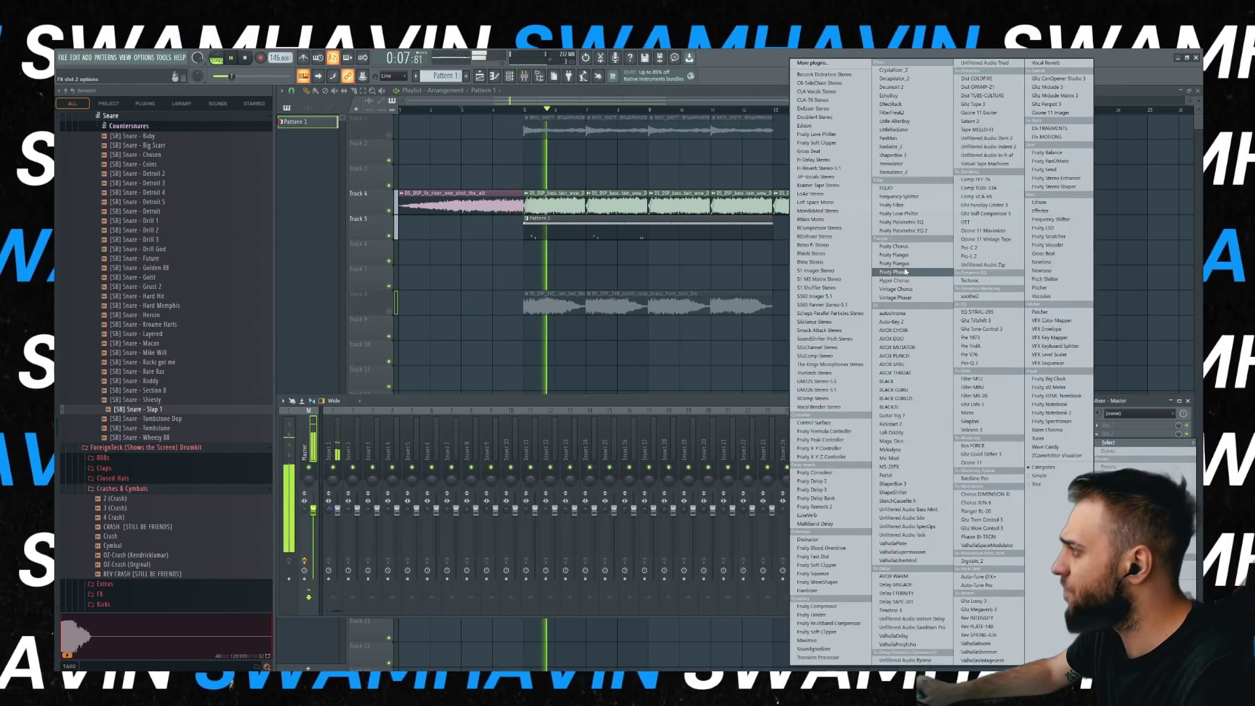
left_click(843, 339)
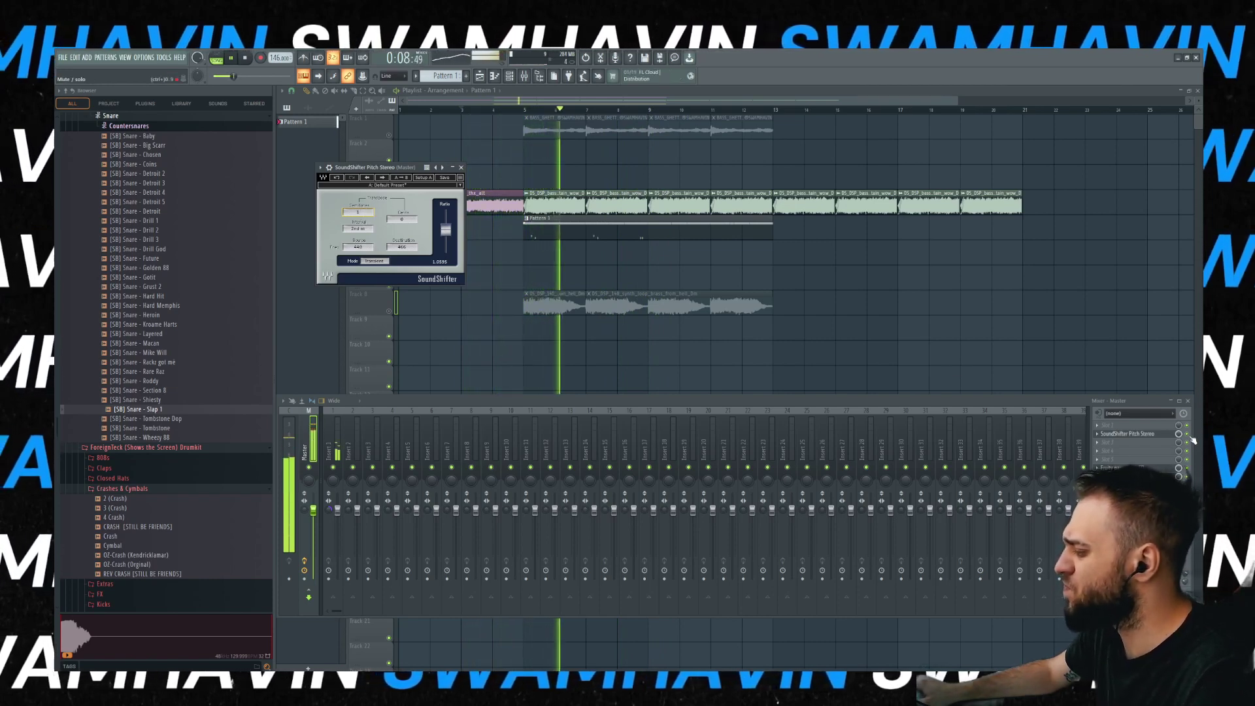
- Shorten the Pattern 1 clip on Track 5 to four bars and place a second copy at bar 9
left_click(816, 278)
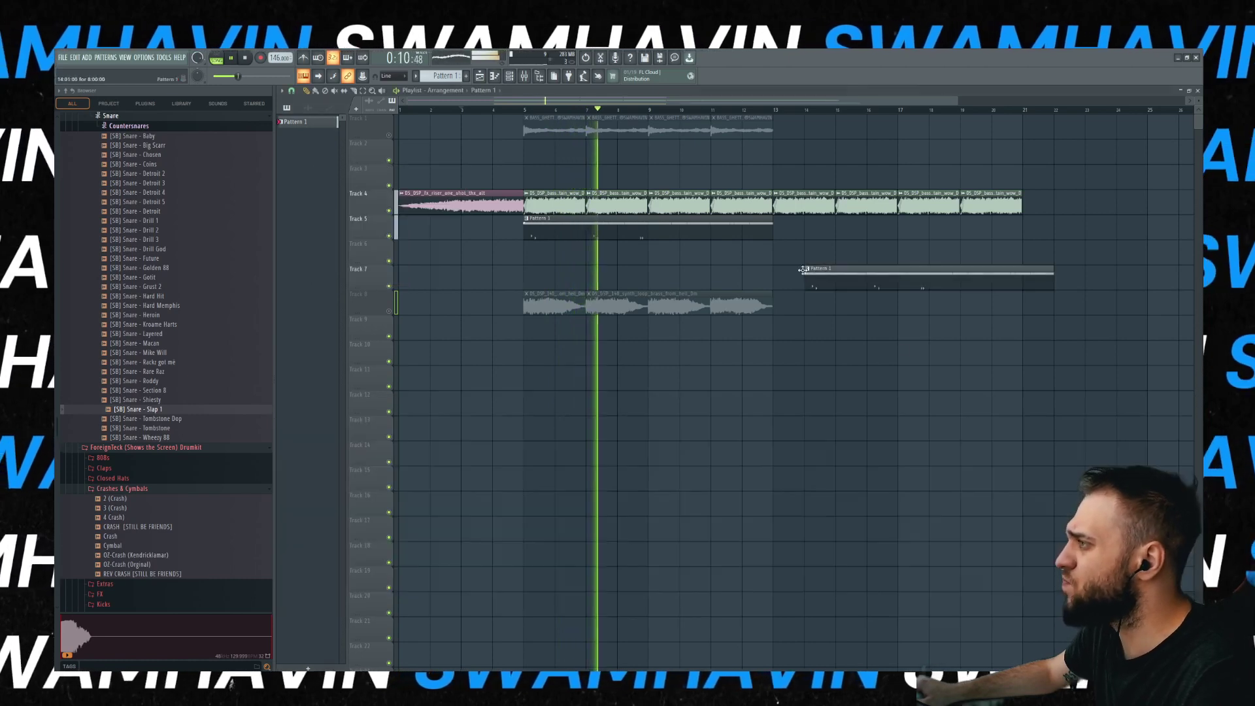
right_click(816, 277)
scroll(608, 199, "up", 2)
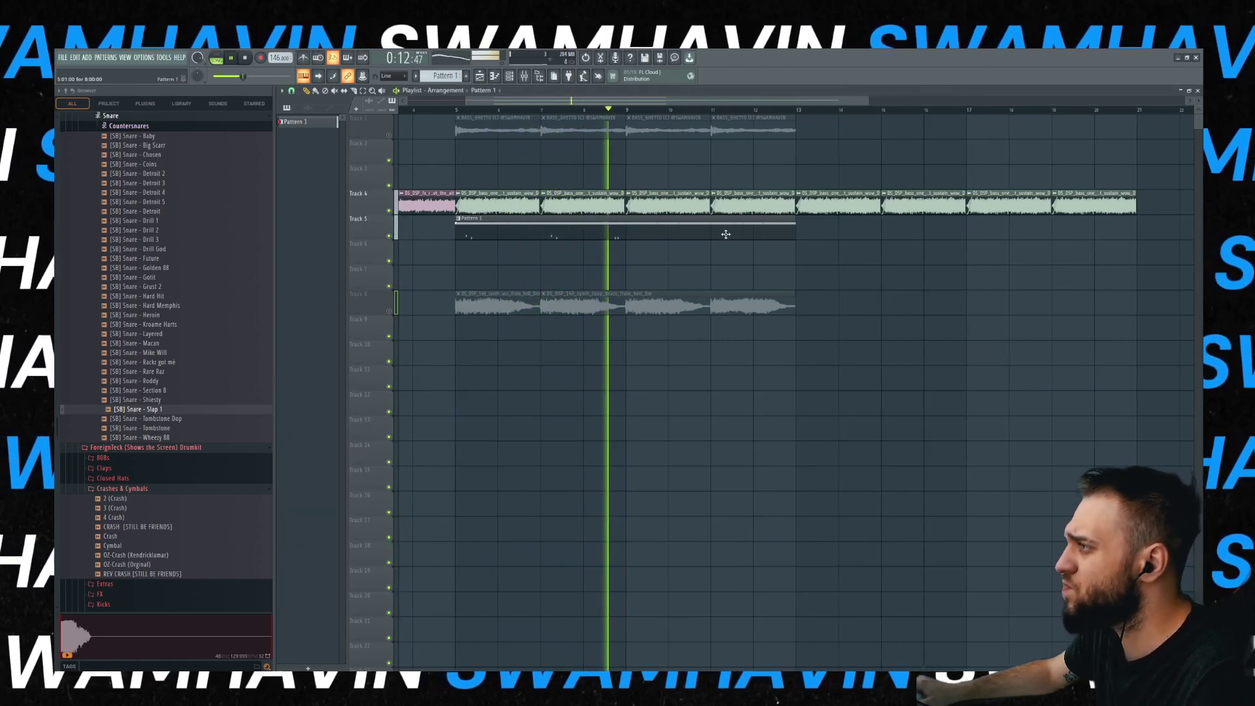
left_click_drag(799, 232, 621, 257)
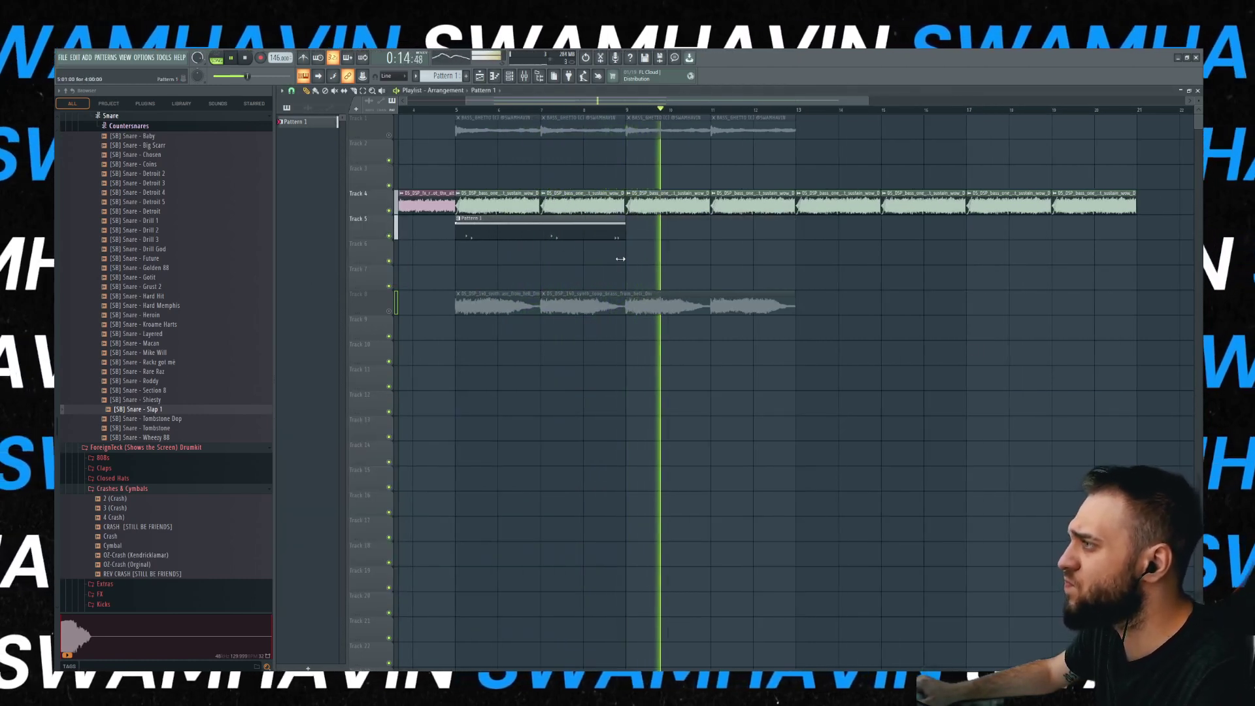
left_click(641, 229)
- Select the bass one-shot clip on Track 4, unmute Track 1 and play from bar 5
double_click(640, 205)
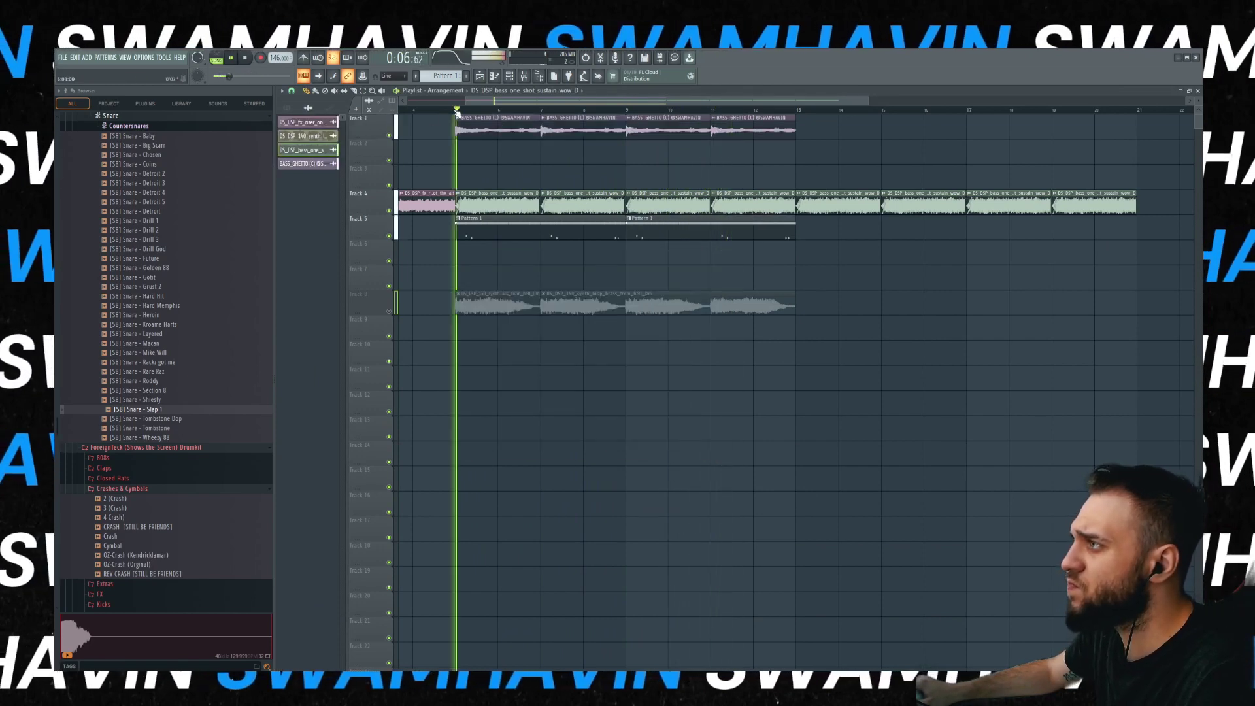
scroll(517, 182, "down", 2)
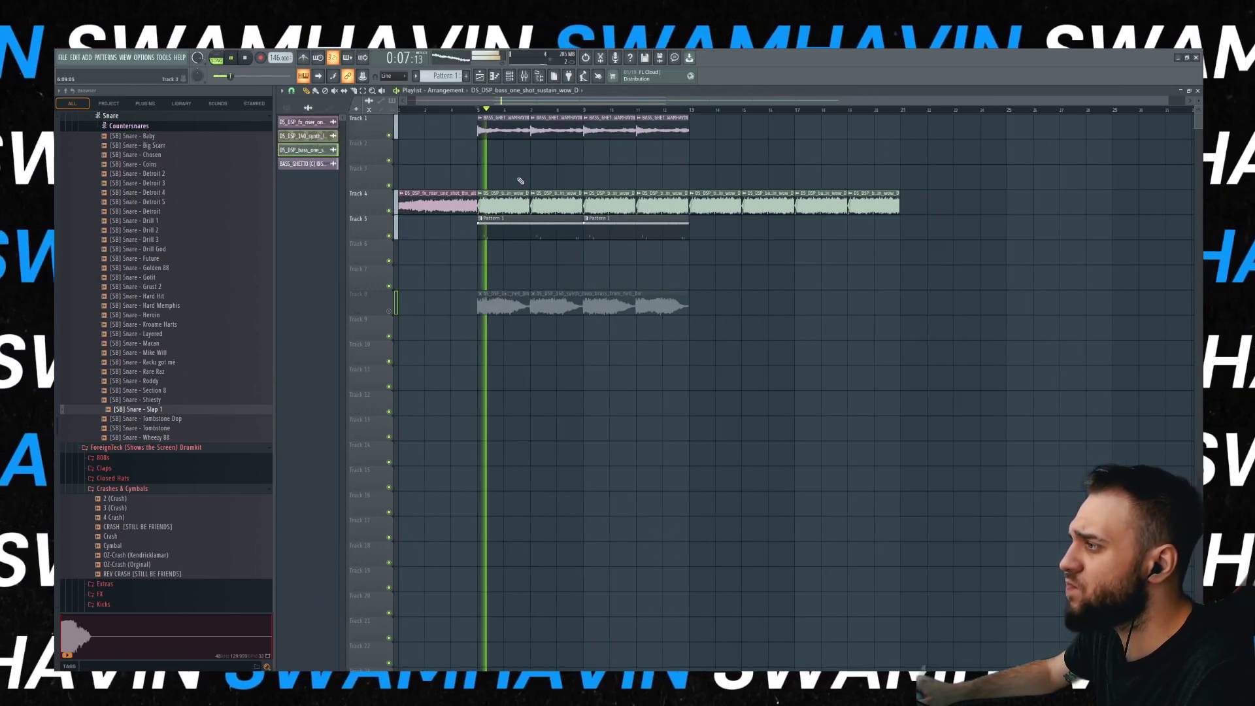
- Delete the four clips on Track 1 and unmute the brass loop clips on Track 8
left_click_drag(485, 132, 694, 135)
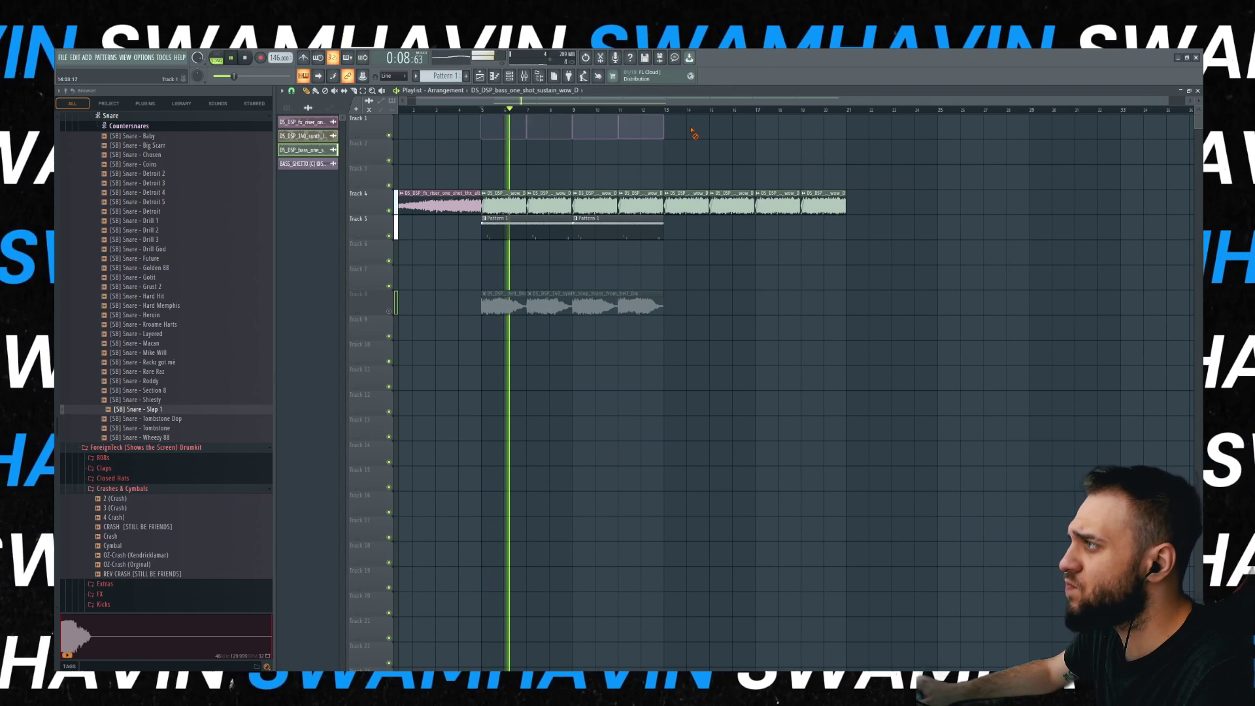
left_click(395, 313)
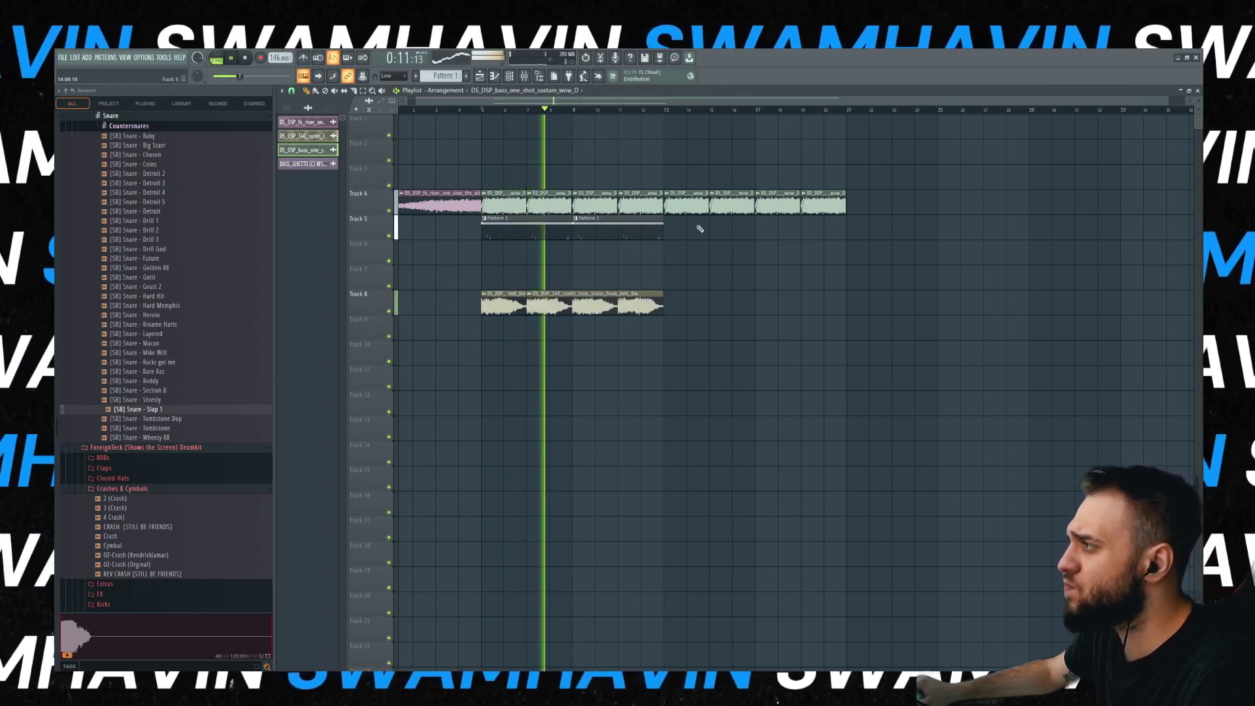
- Delete the bass one-shots from bar 13 onward on Track 4 and move the Track 8 brass loop clips to start at bar 13
left_click_drag(673, 204, 860, 199)
mouse_move(499, 306)
left_mouse_down()
mouse_move(726, 304)
mouse_move(477, 307)
mouse_move(499, 307)
left_mouse_up()
mouse_move(704, 285)
left_mouse_down()
mouse_move(502, 307)
mouse_move(703, 305)
left_mouse_up()
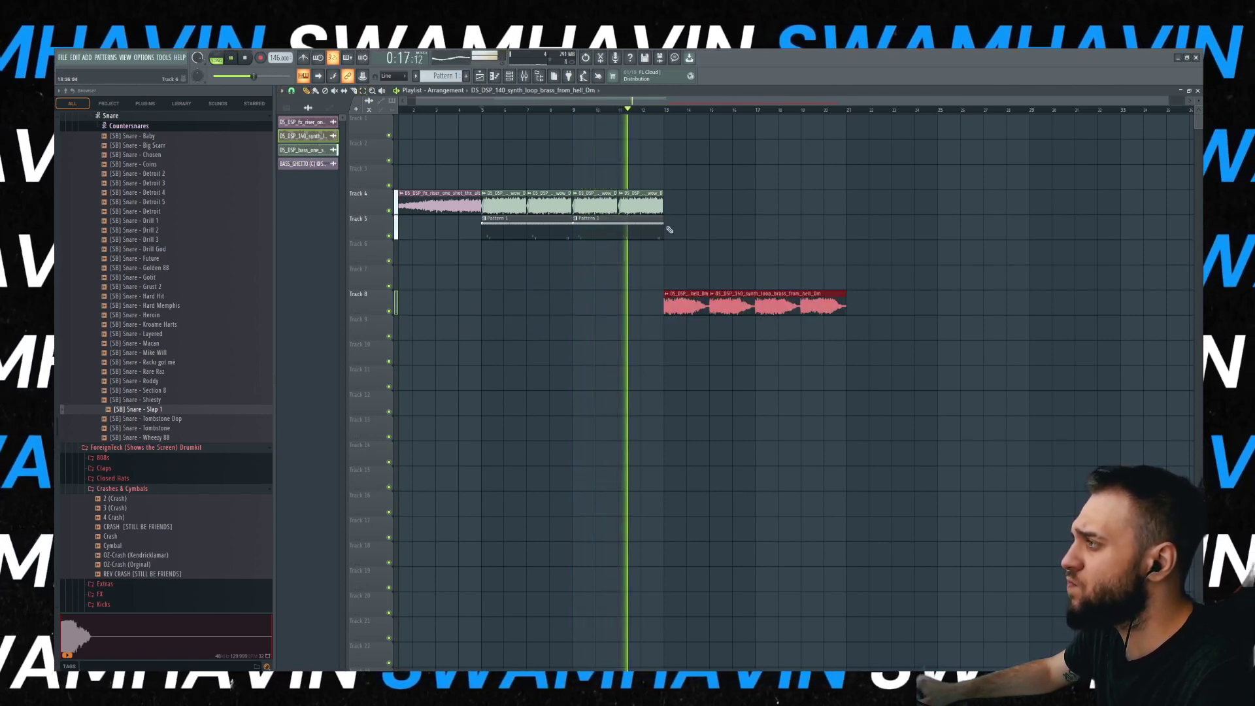
left_click(652, 113)
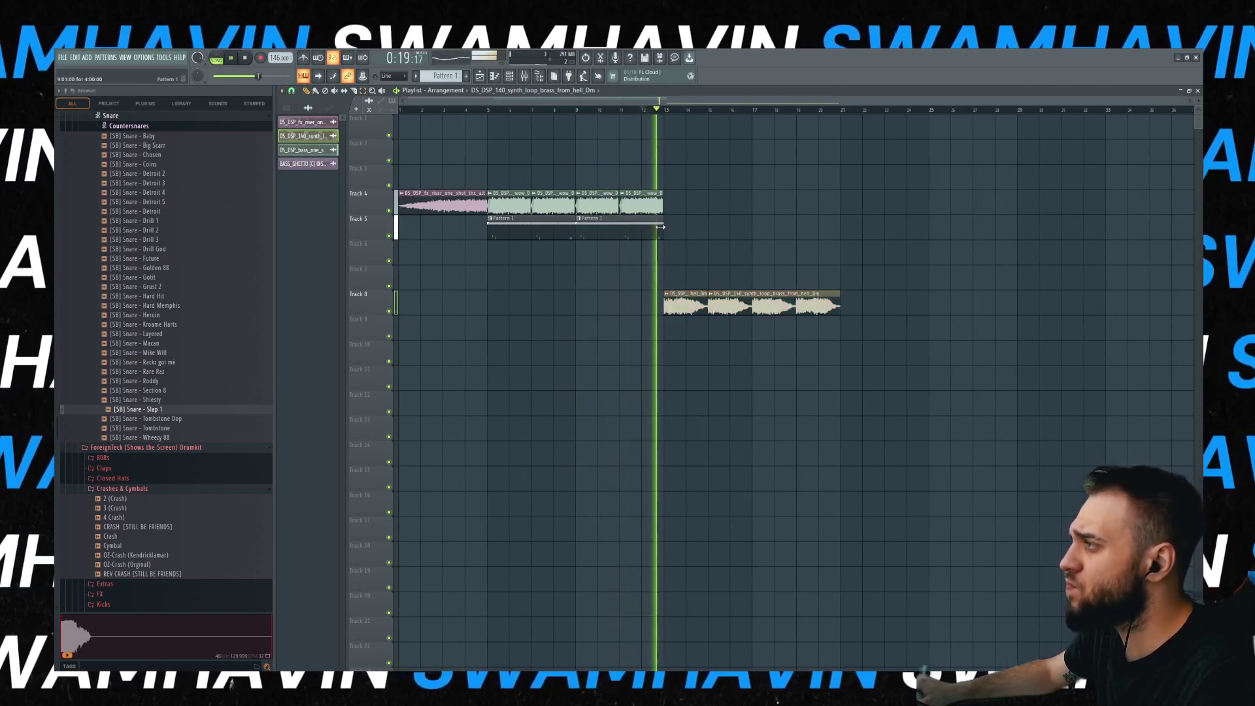
- Copy the bass and Pattern 1 clips of bars 5 to 12 to bar 21 and play from just before it
left_click_drag(484, 153, 716, 238)
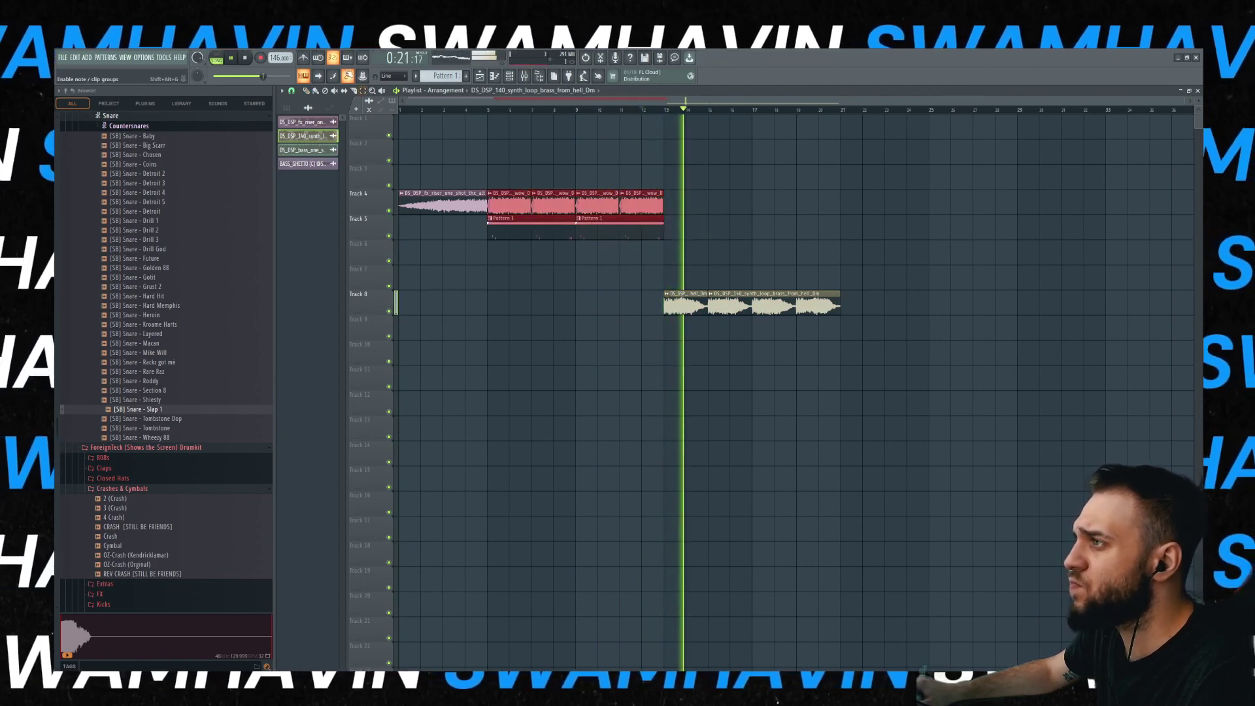
left_click_drag(530, 234, 883, 234)
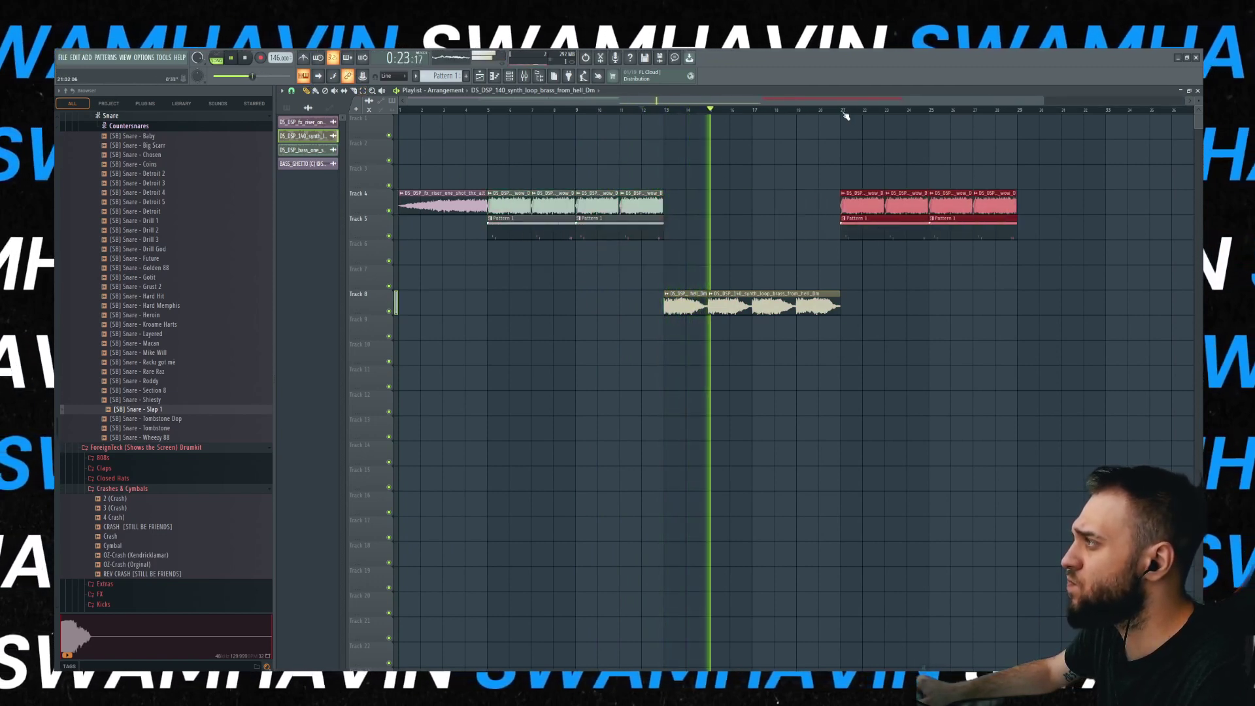
left_click(835, 113)
- Place a copy of the riser clip on Track 4 at bar 17 and play the transition into bar 21
left_click(451, 203)
left_click_drag(790, 227, 807, 188)
left_click(815, 111)
scroll(759, 208, "down", 1)
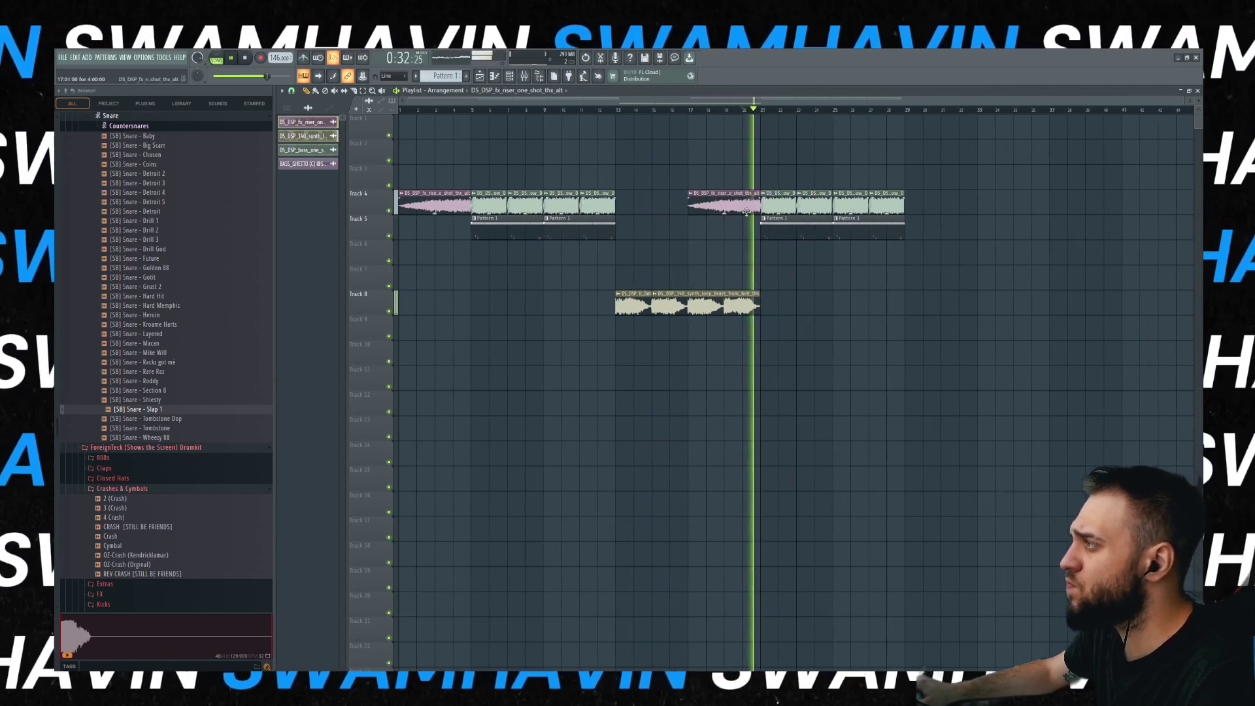
scroll(760, 274, "up", 2)
scroll(753, 276, "down", 2)
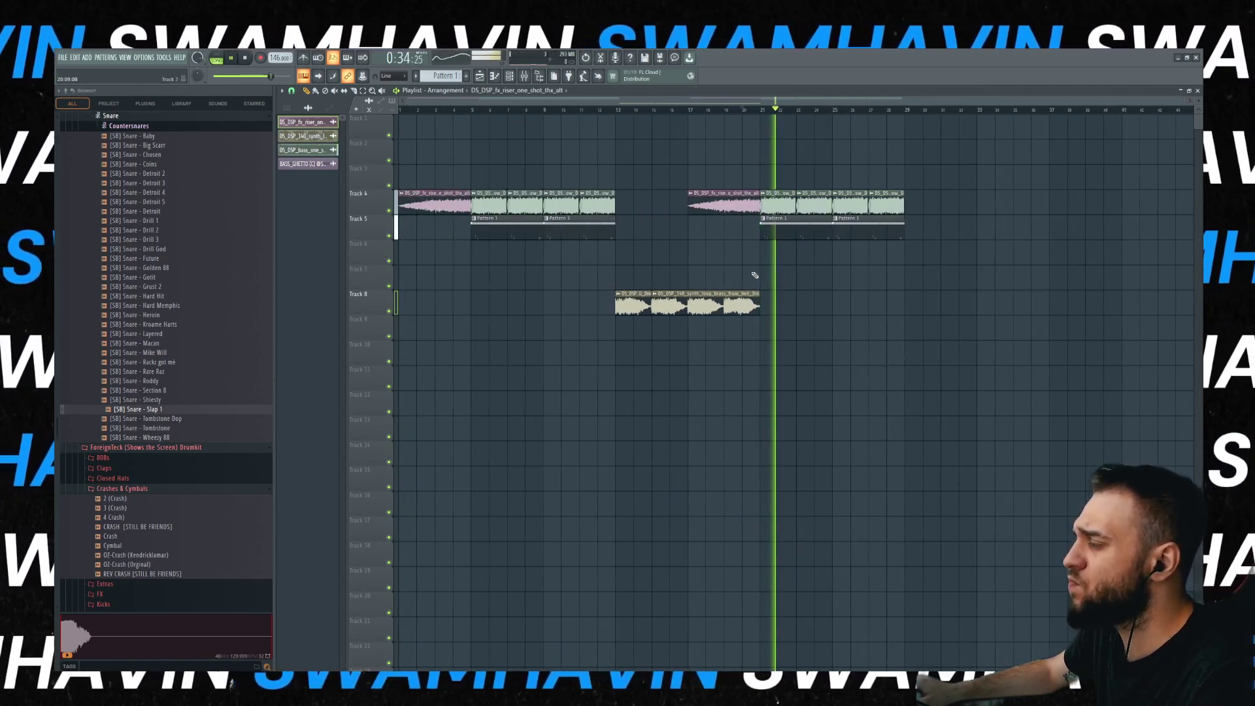
scroll(425, 157, "up", 3)
- Select bars 5 to 12 in the playlist and add the Funked Out Loced Out acapella on Track 10 at bar 5
left_click_drag(525, 110, 844, 149)
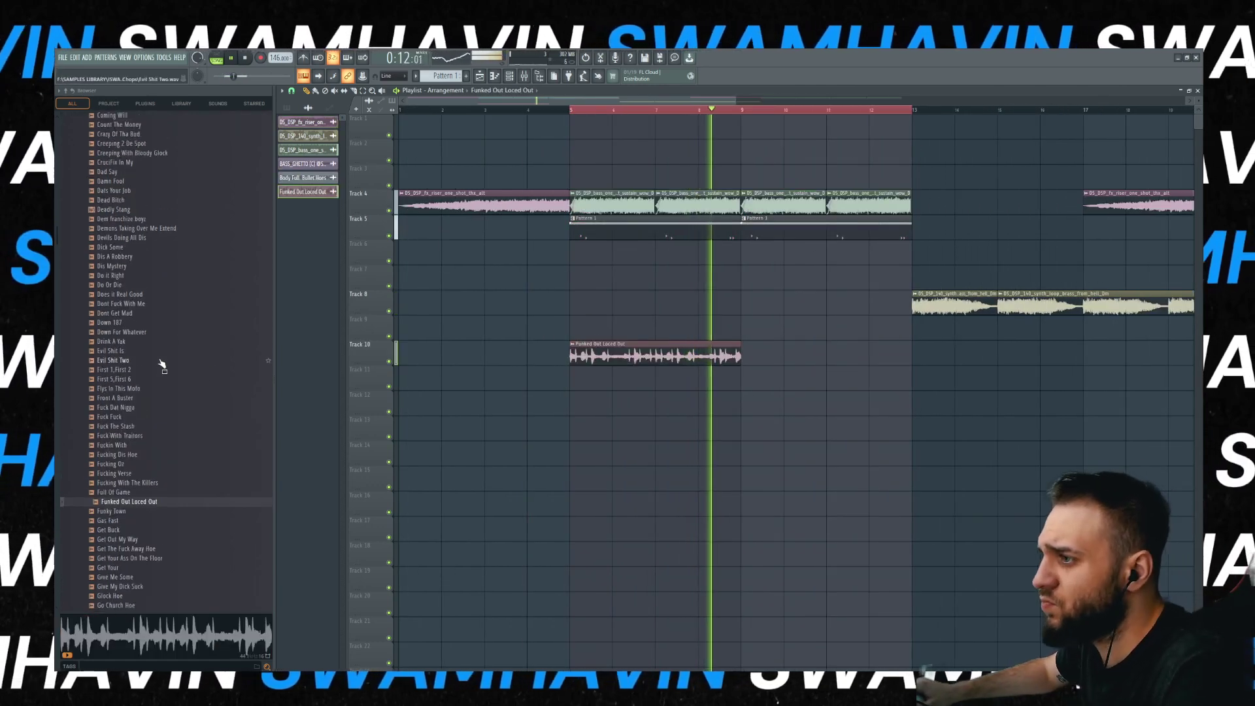
left_click(125, 372)
scroll(126, 371, "up", 1)
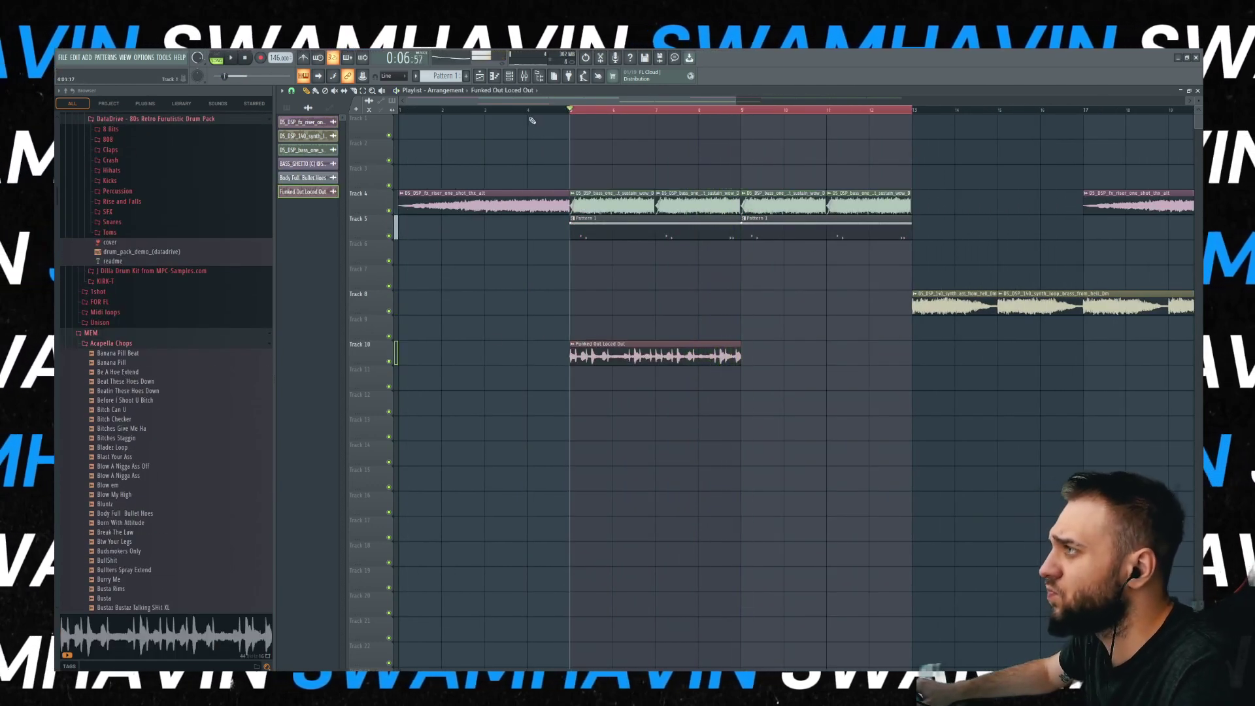
double_click(531, 120)
right_click(527, 119)
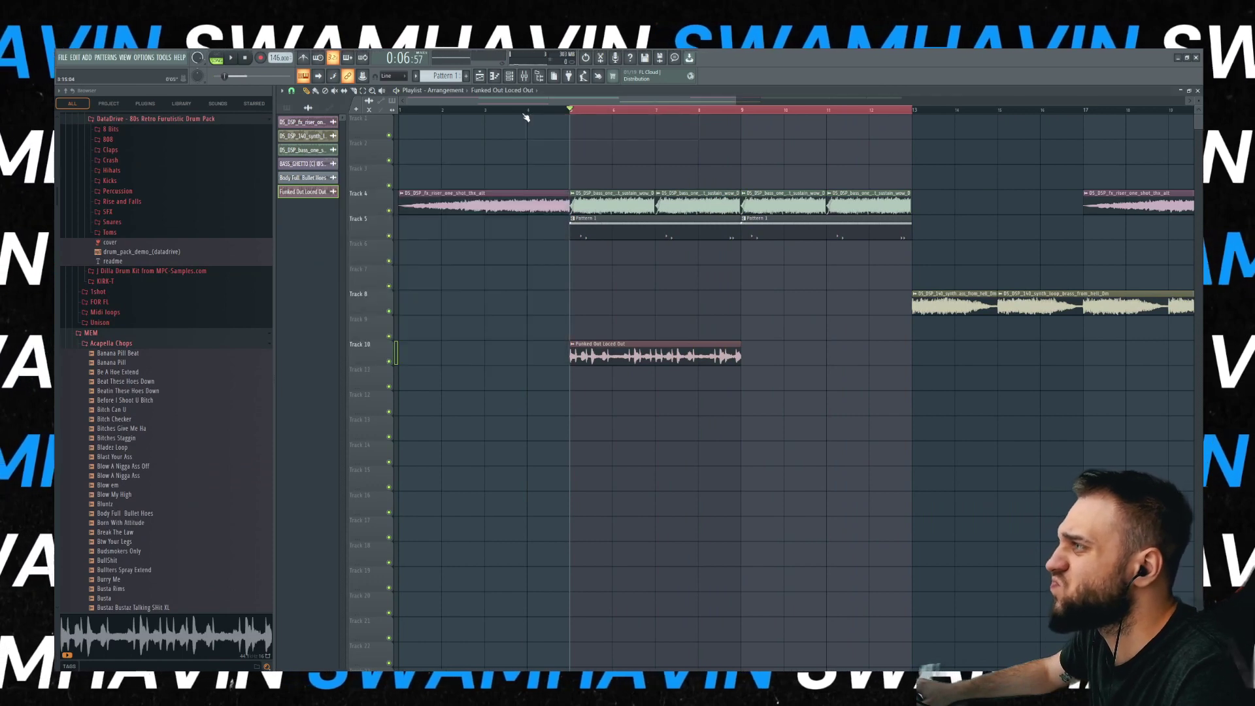
- Solo the vocal on Track 10, play it and bring Track 4 back in
right_click(390, 362)
key("space")
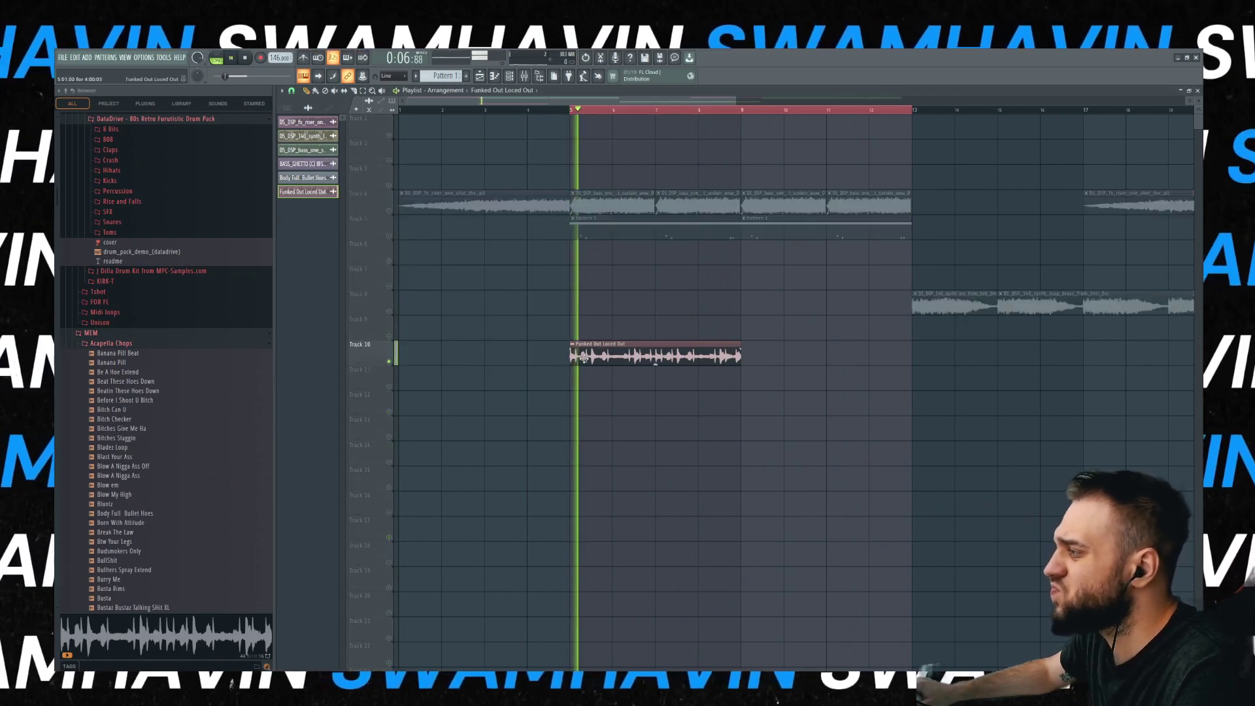
left_click(389, 211)
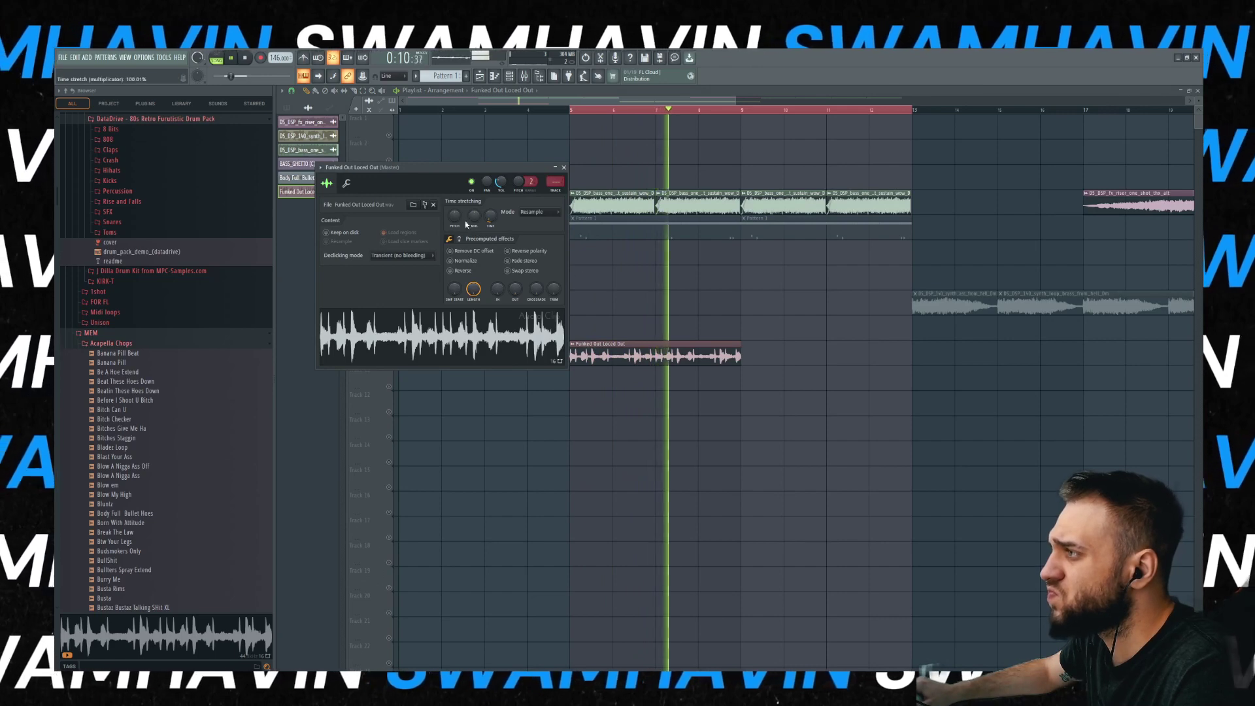
- Raise the vocal sample's pitch and place a second copy of the clip on Track 10 at bar 9
left_click_drag(454, 216, 454, 209)
left_click(750, 349)
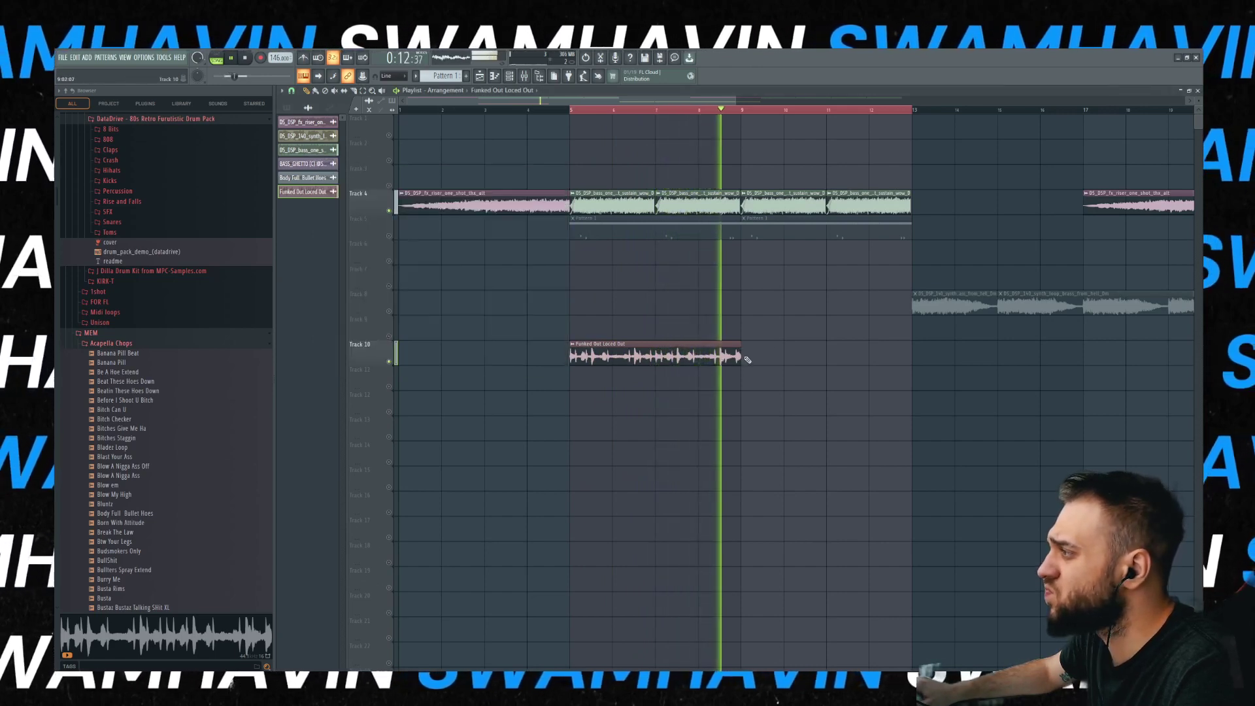
left_click(750, 350)
- Loop bars 5 to 8 and fine-tune the vocal clip's pitch shift upward, trying +400 cents
left_click_drag(572, 109, 739, 110)
double_click(627, 356)
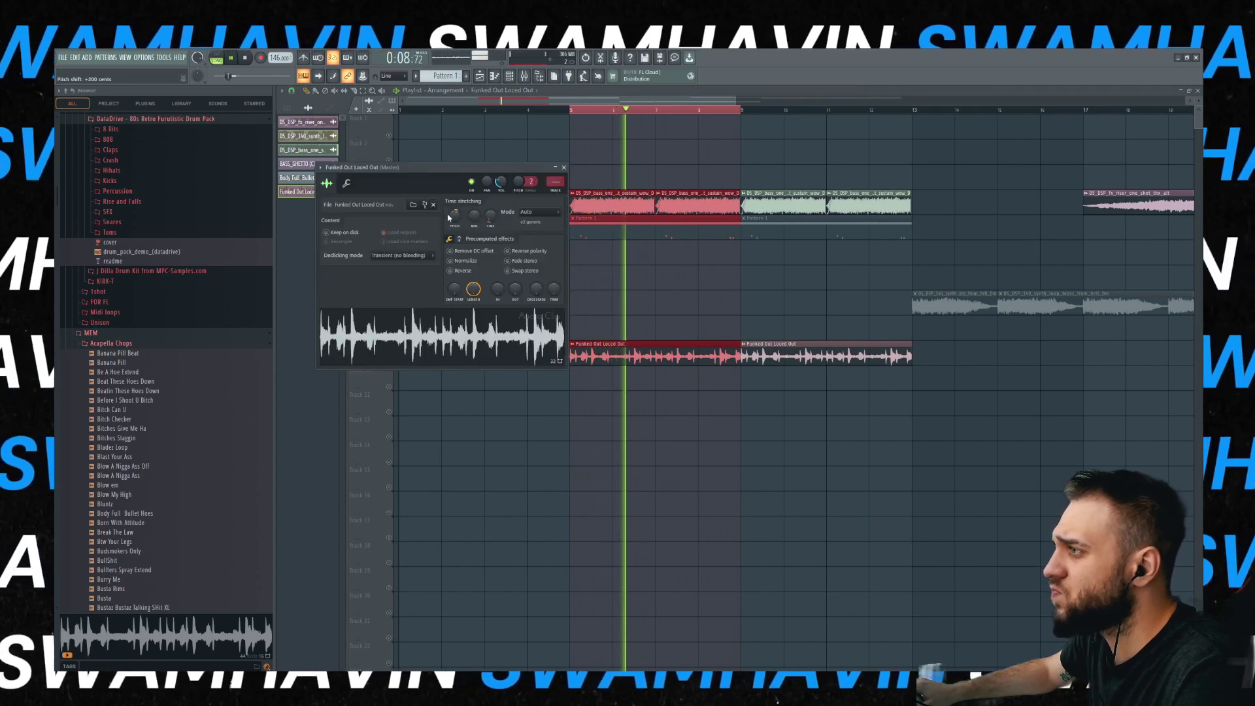
left_click_drag(461, 225, 461, 217)
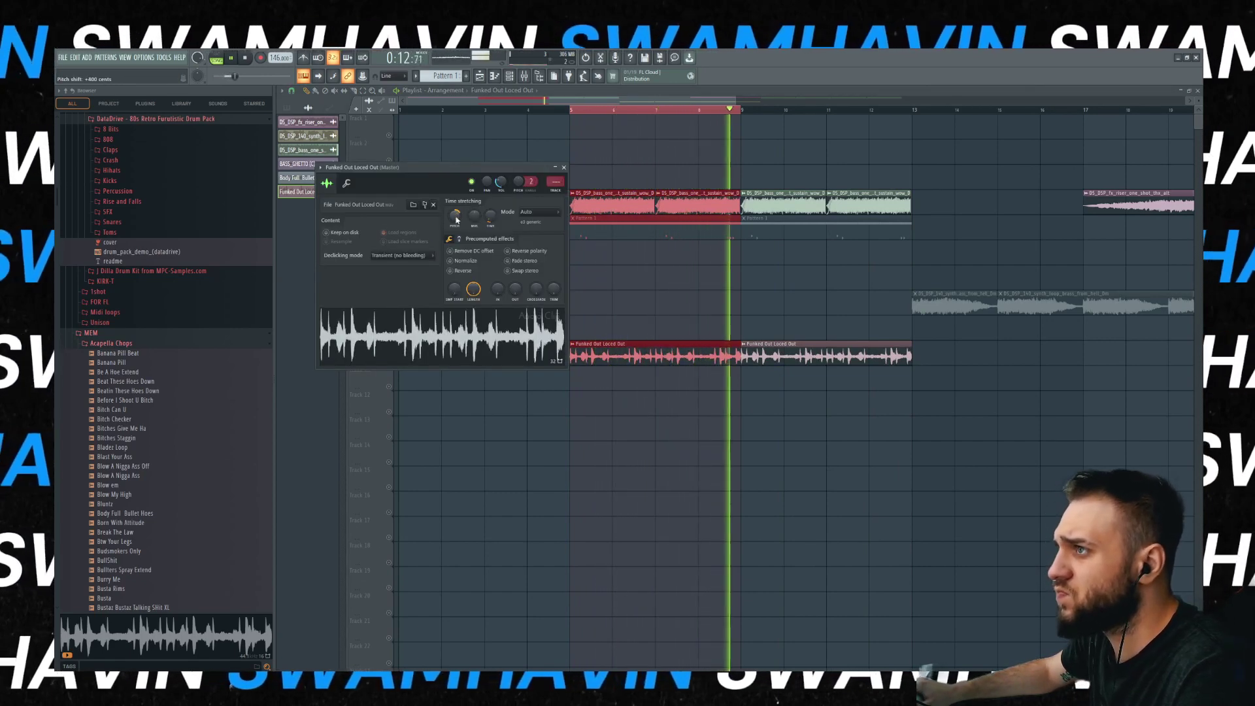
left_click_drag(457, 222, 456, 216)
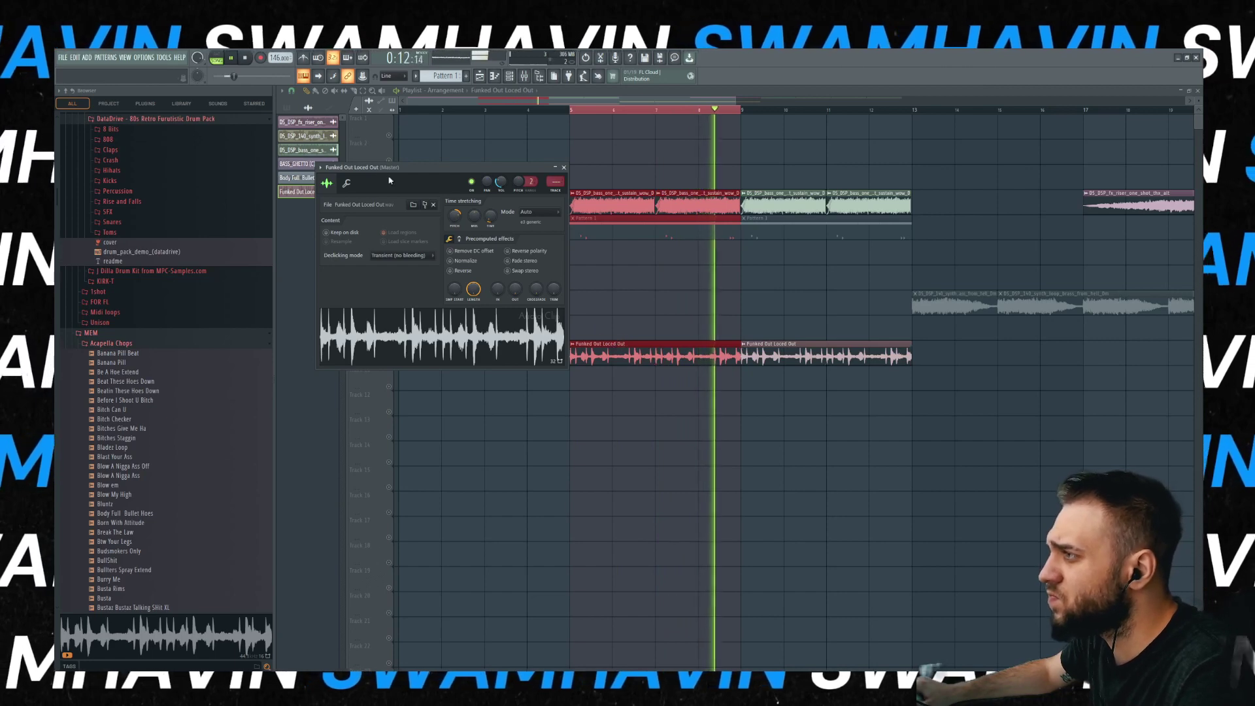
left_click_drag(456, 215, 456, 211)
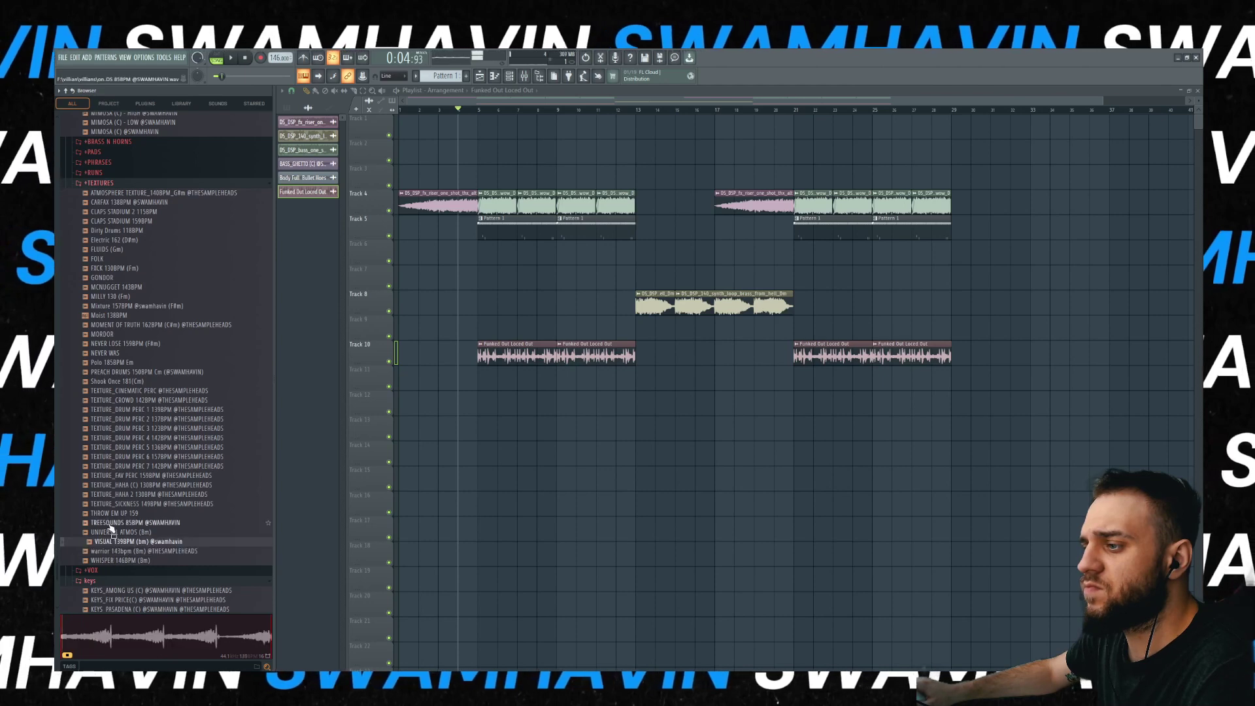
- Try the VOX 5 sample from the +VOX folder on Track 11 at bar 5
scroll(141, 308, "up", 4)
left_click(96, 297)
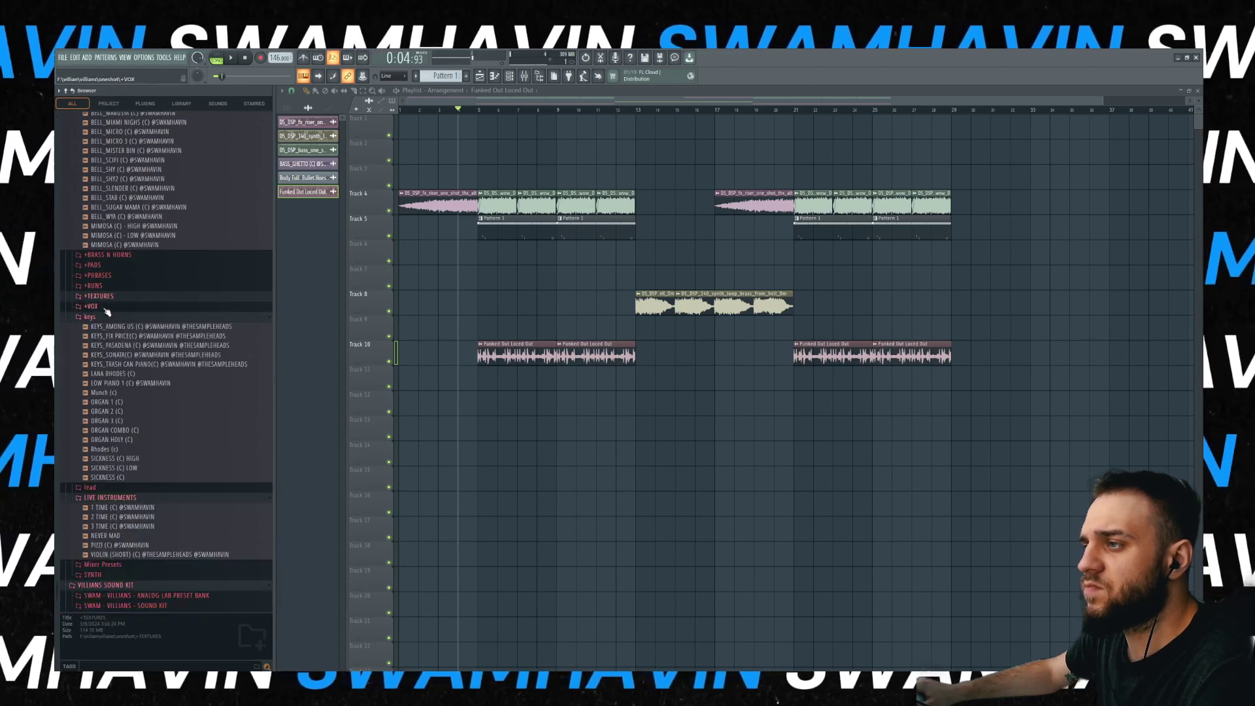
left_click(101, 307)
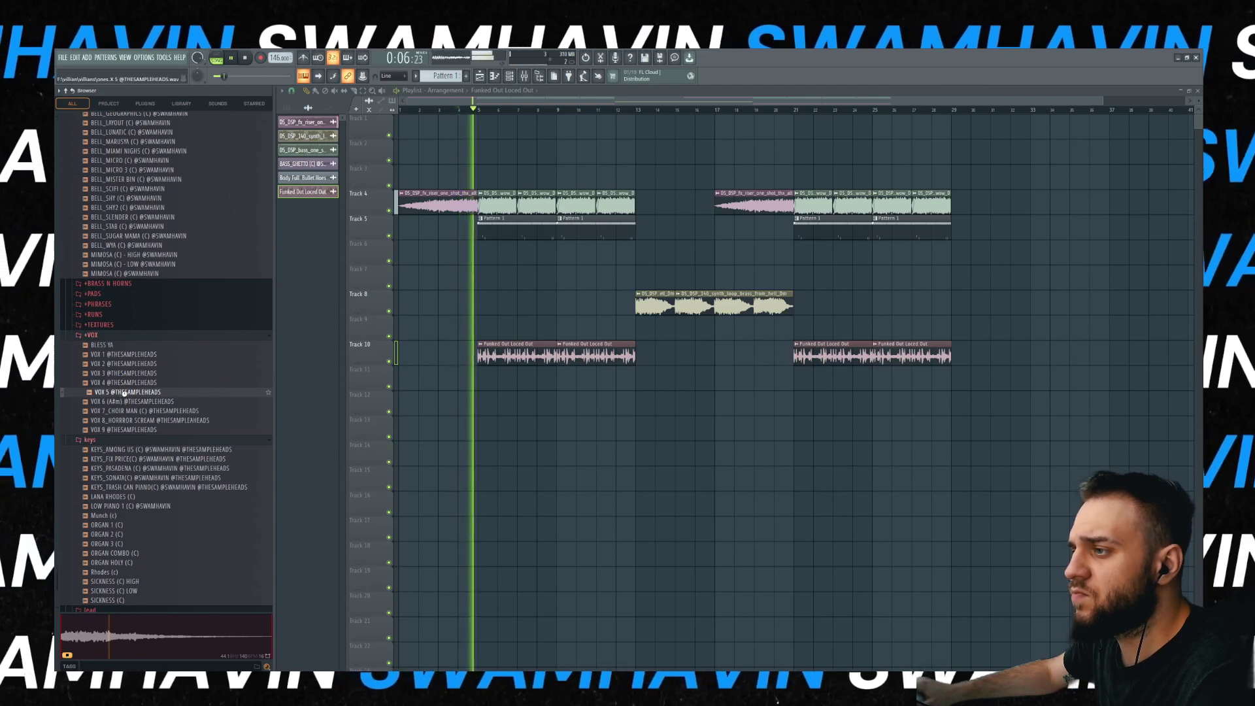
left_click_drag(124, 392, 483, 378)
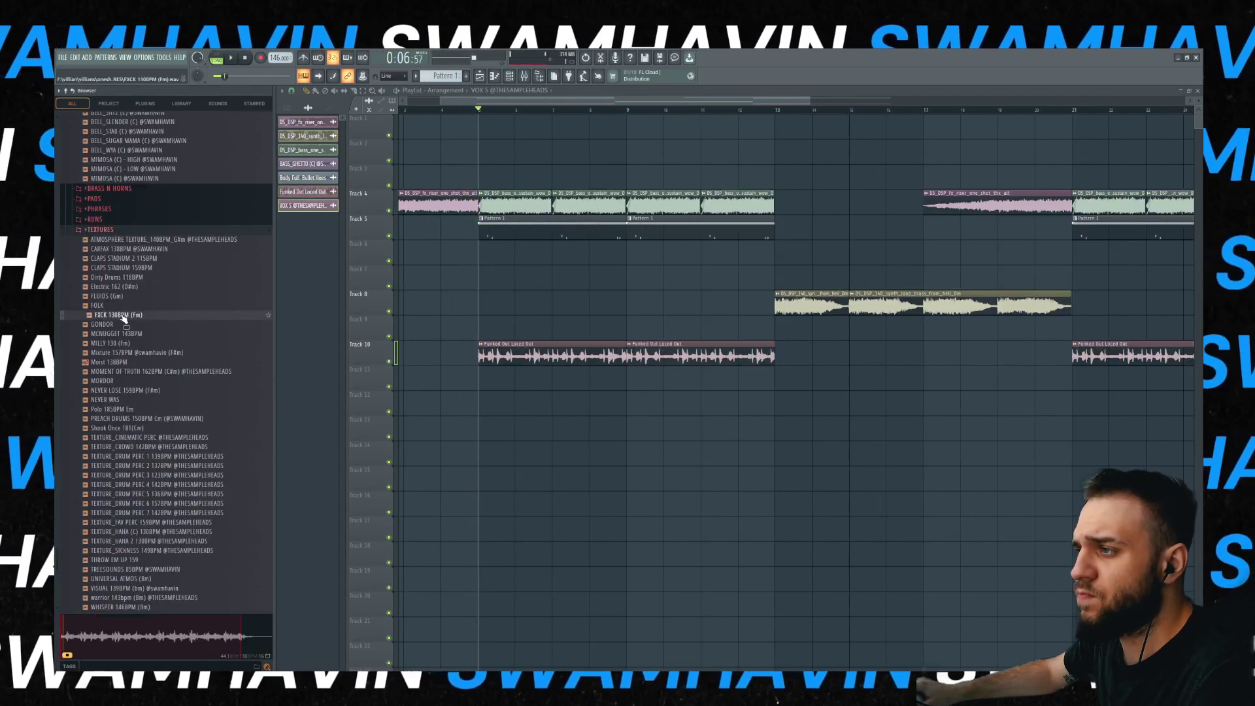
- Audition samples in the bells' +ACCENTS folder and place ACCENT_STOMP on Track 11 at bar 5
scroll(125, 318, "up", 10)
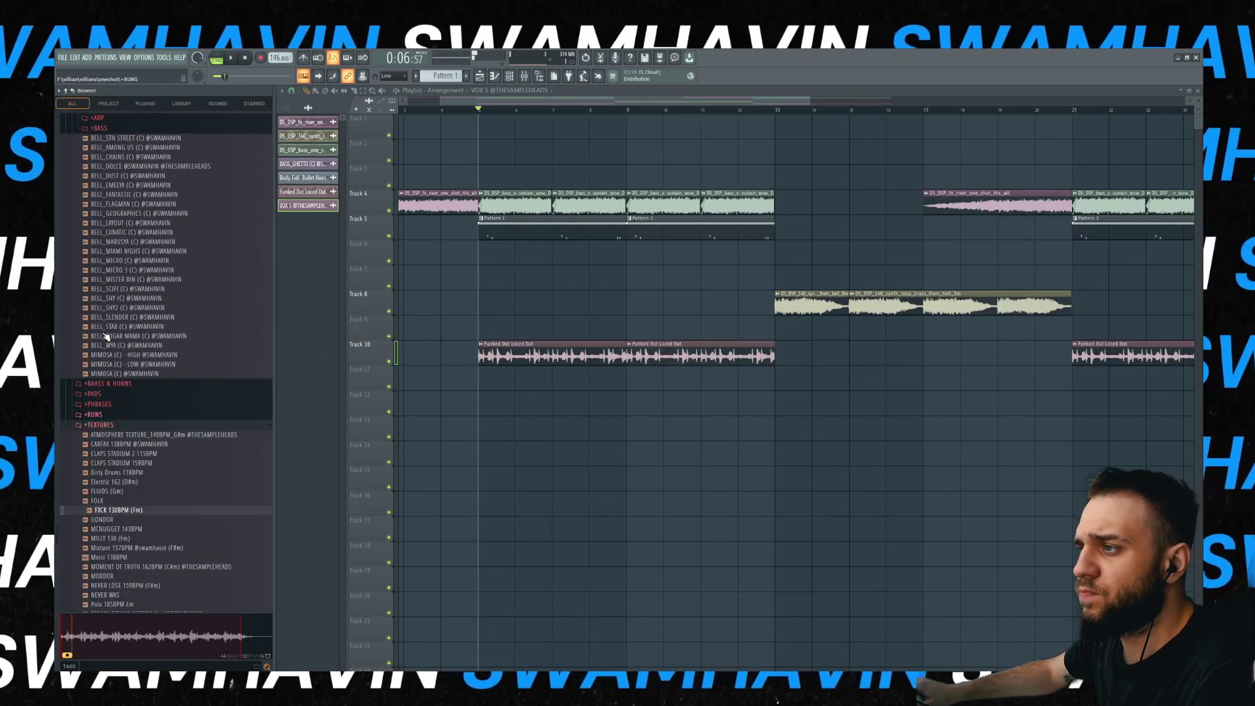
scroll(106, 313, "up", 10)
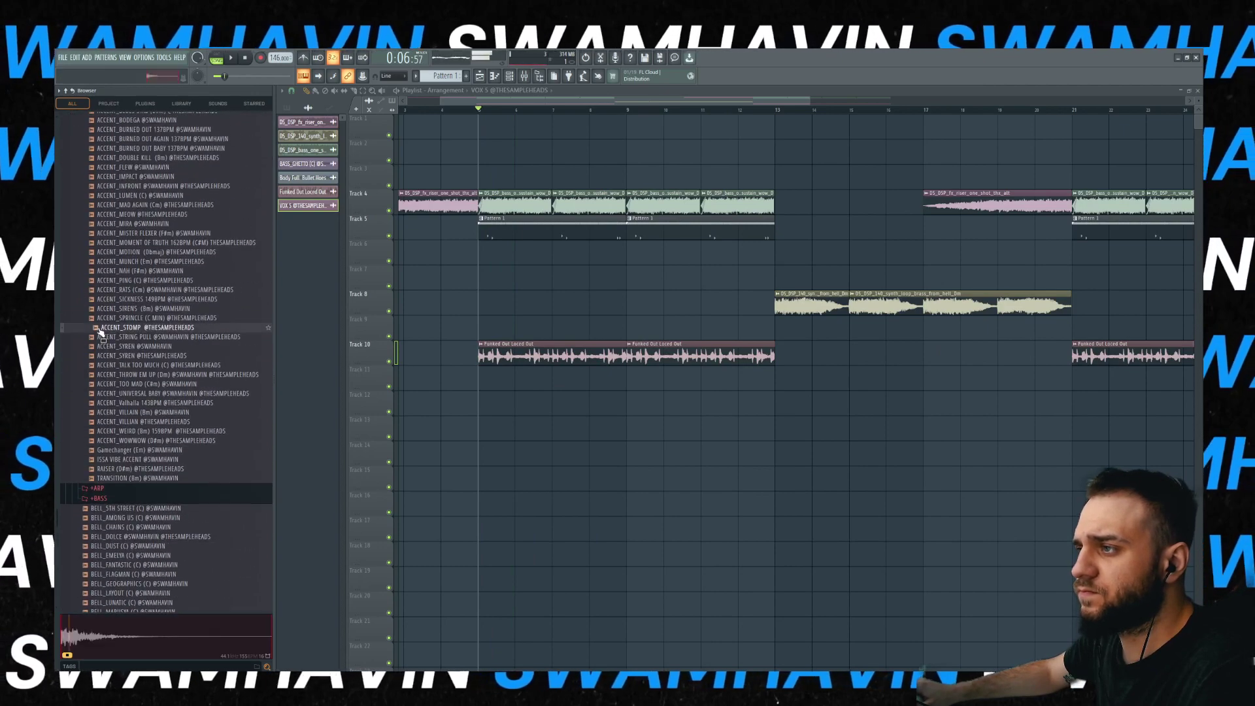
left_click(108, 318)
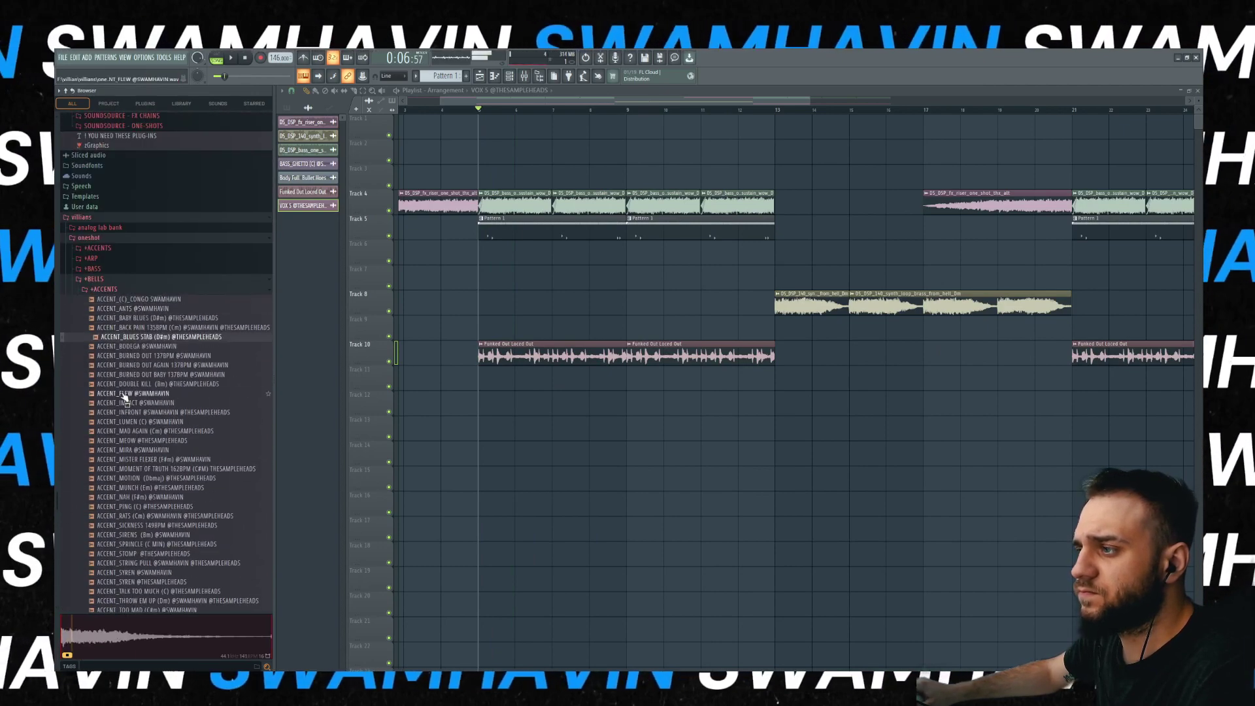
left_click(124, 394)
scroll(123, 386, "down", 5)
left_click(115, 451)
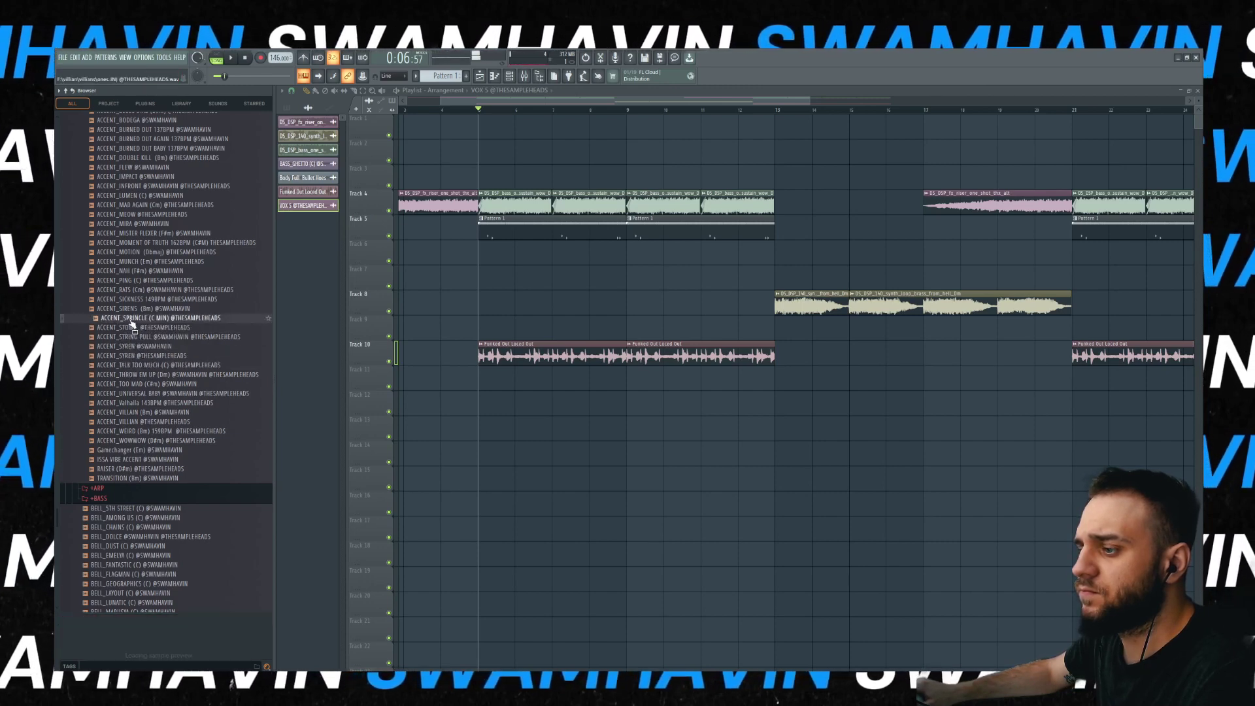
key("space")
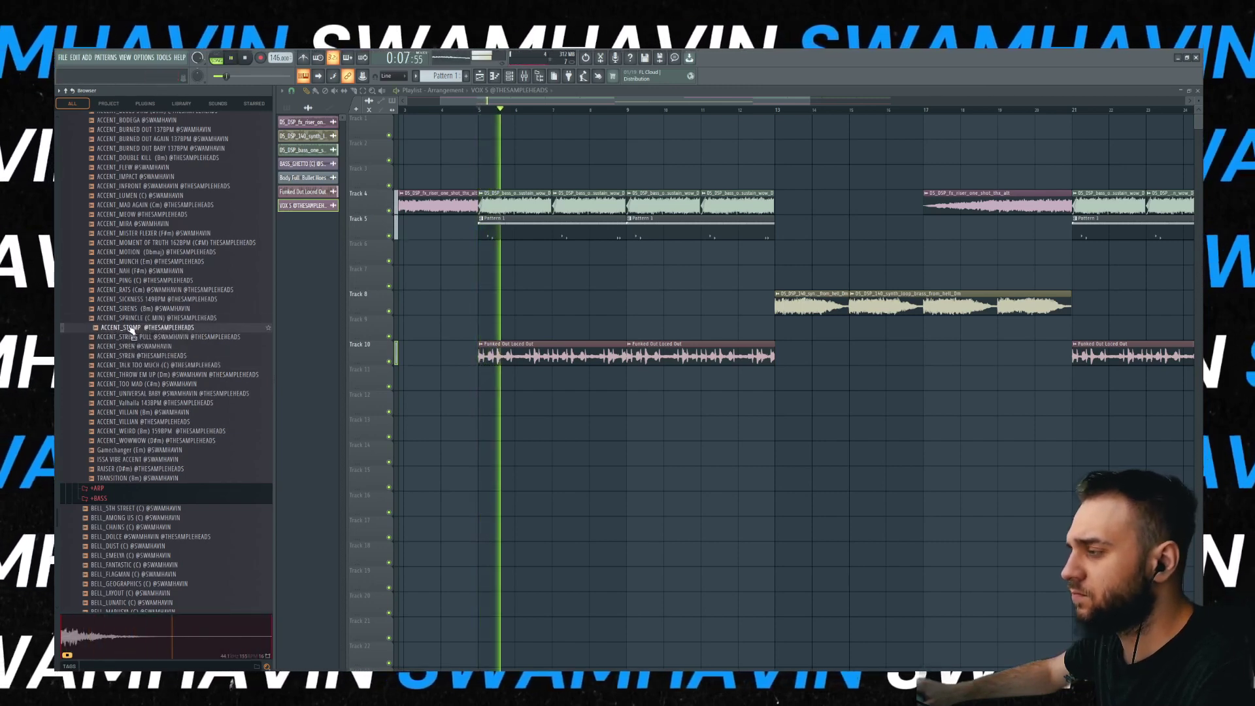
left_click_drag(131, 329, 495, 386)
key("space")
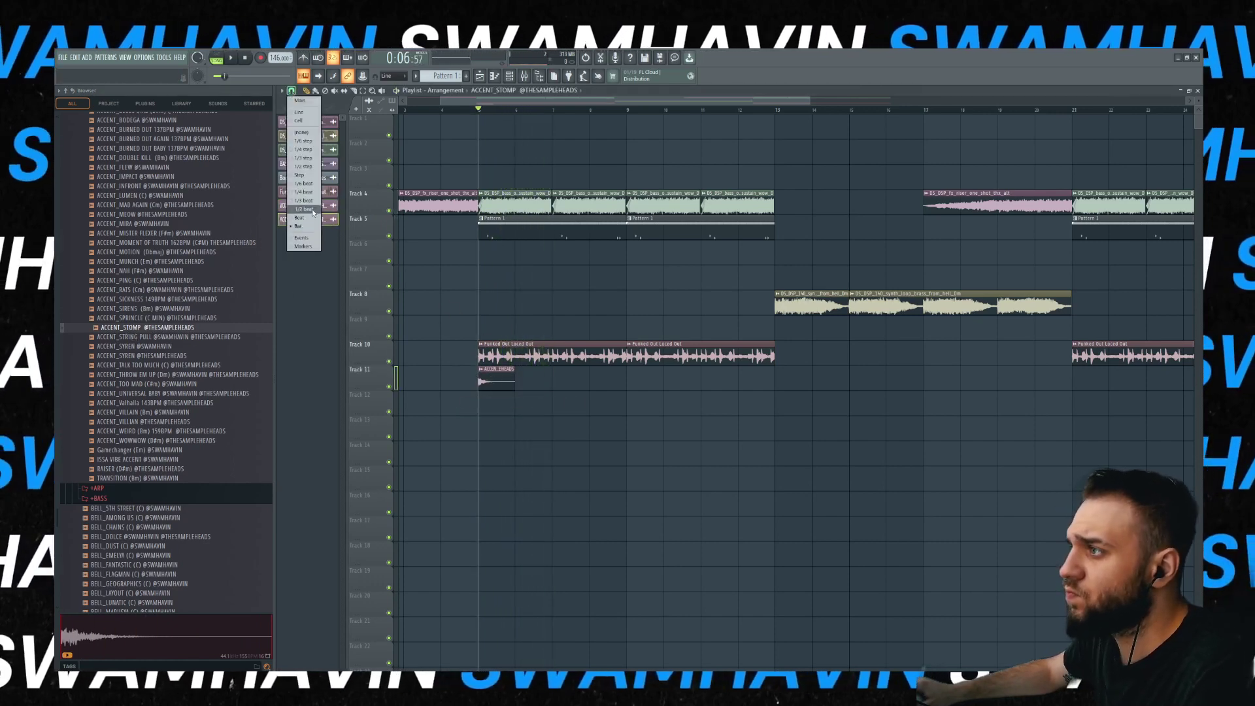
- Set the playlist snap to 1/2 beat and place a second stomp clip on Track 12 at step 13 of bar 5
left_click(312, 210)
key("space")
scroll(501, 383, "up", 3)
left_click(510, 403)
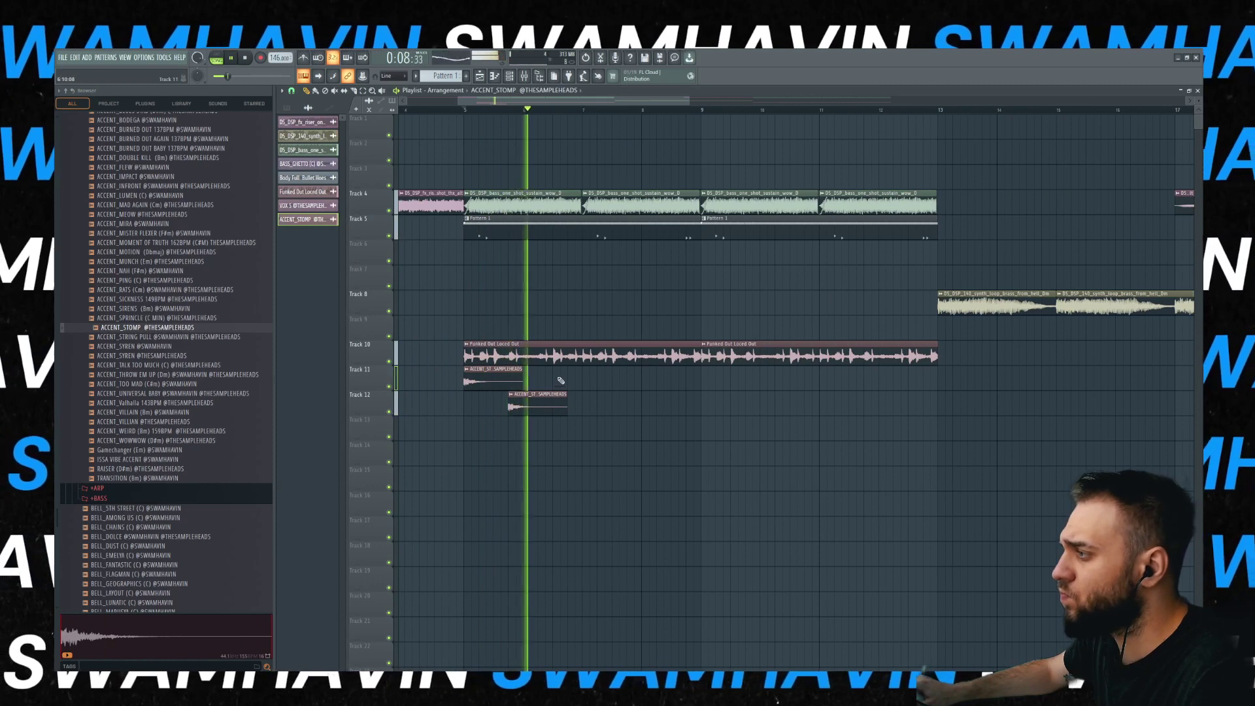
- Add stomp clips on Track 11 at bar 7, Track 12 at step 13 of bar 7 and Track 11 in mid bar 8, and replay
left_click(582, 382)
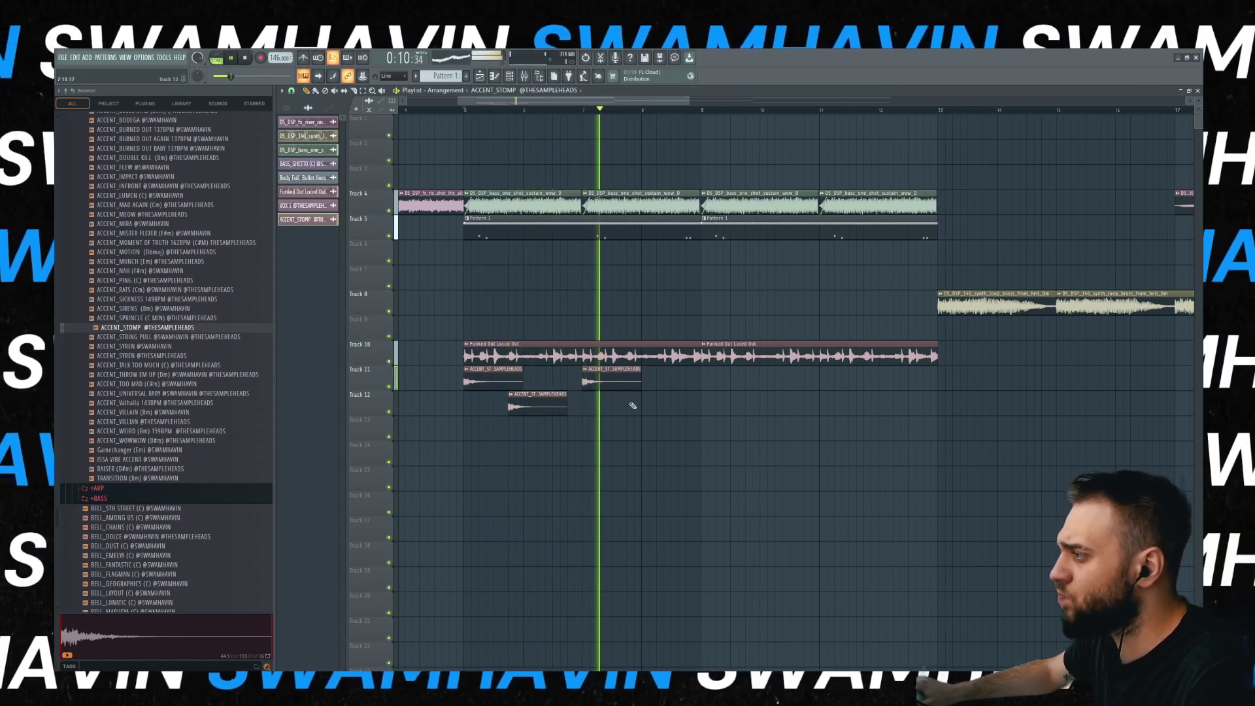
left_click(633, 406)
left_click(680, 381)
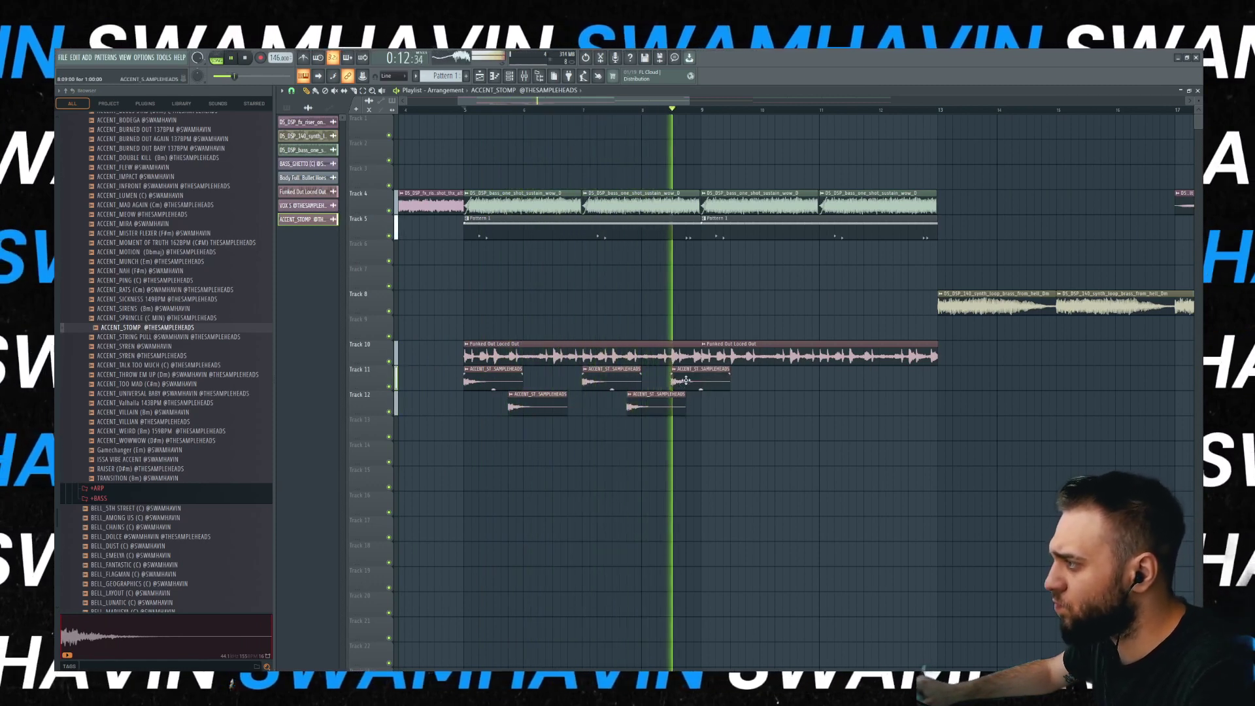
key("space")
key("space")
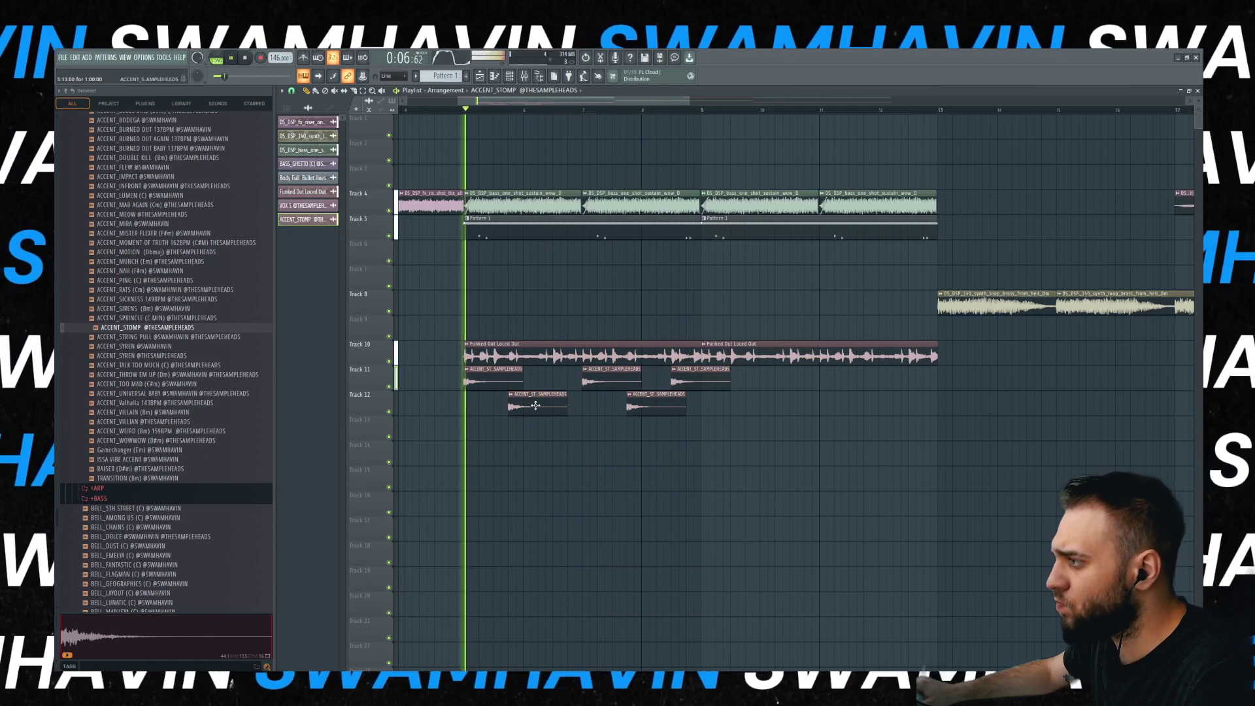
- Place a stomp clip on Track 13 at step 9 of bar 6 and delete the stomp clips from bar 7 onward
left_click(560, 431)
right_click(686, 383)
right_click(645, 405)
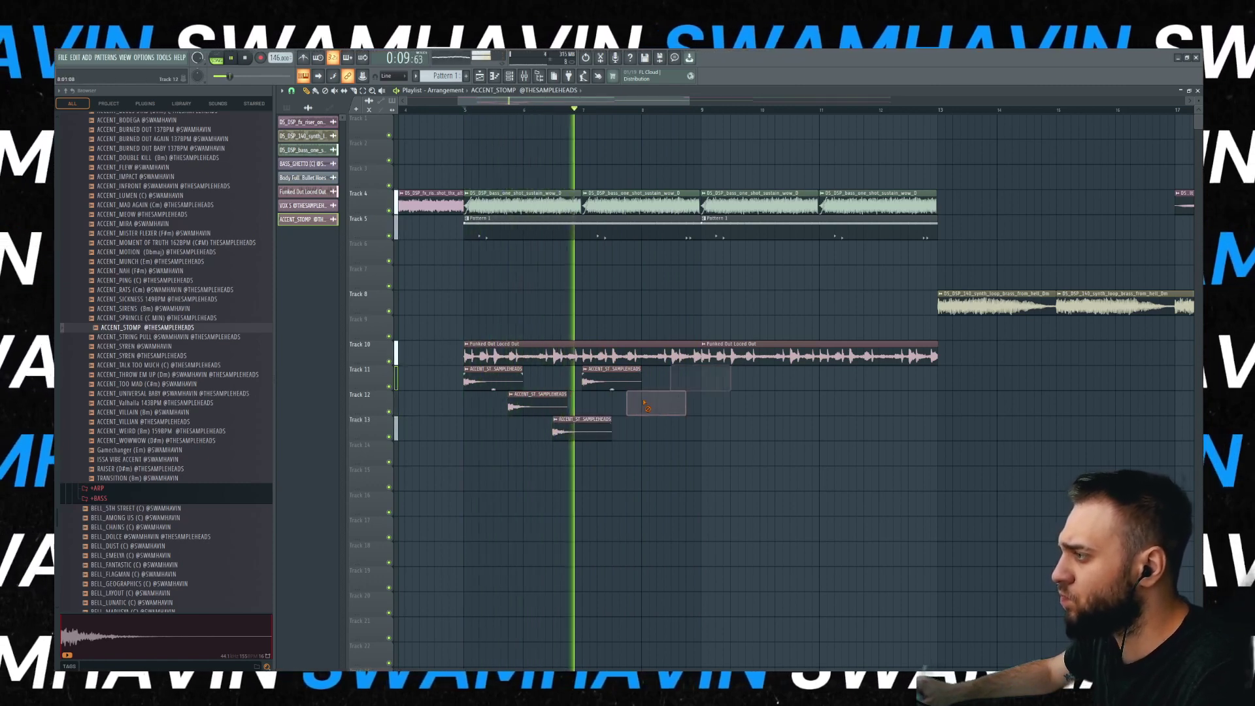
- Lower the ACCENT_STOMP channel volume to about 55% during playback and close its settings
key("space")
double_click(493, 388)
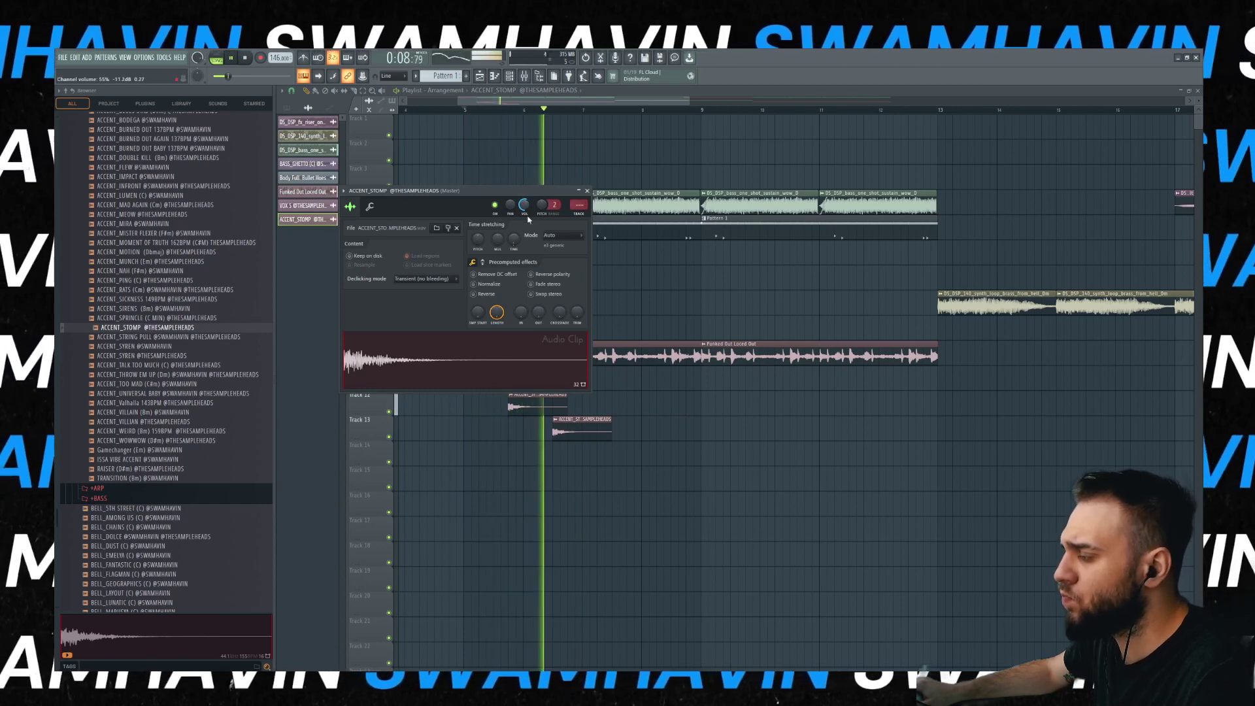
key("Escape")
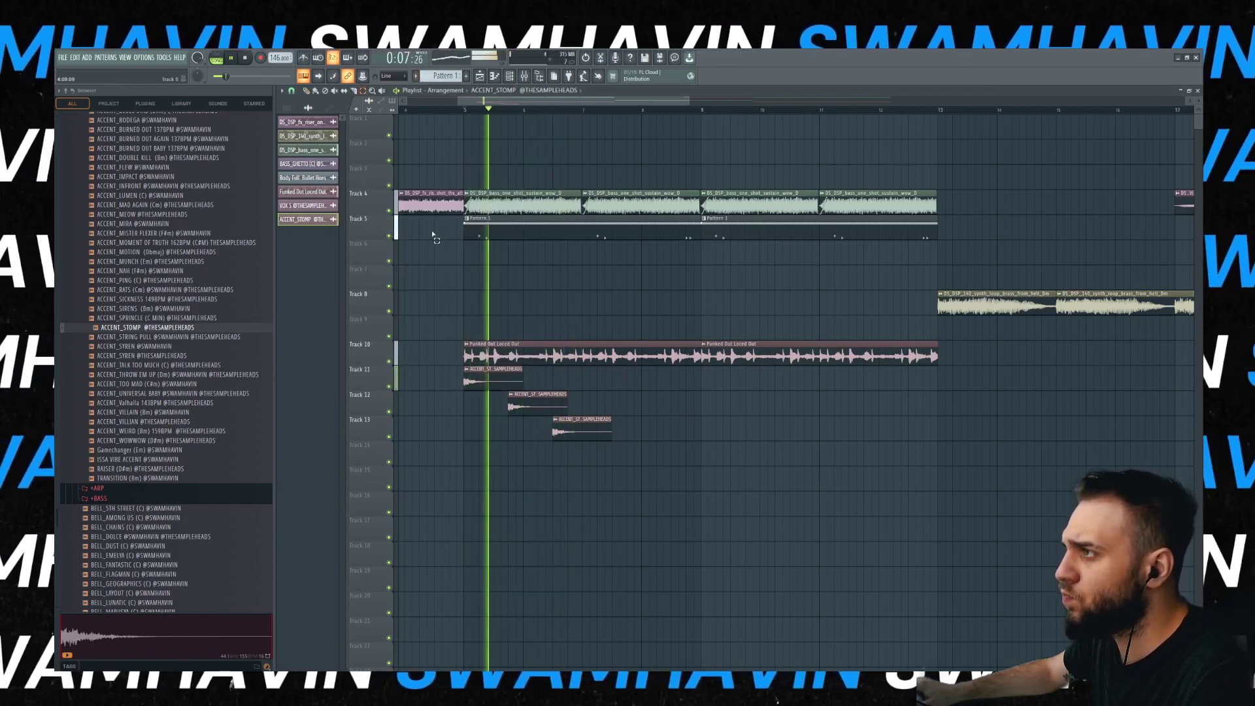
- Move the Track 13 stomp clip to step 11 of bar 6
scroll(566, 449, "up", 3)
left_click_drag(576, 432, 585, 432)
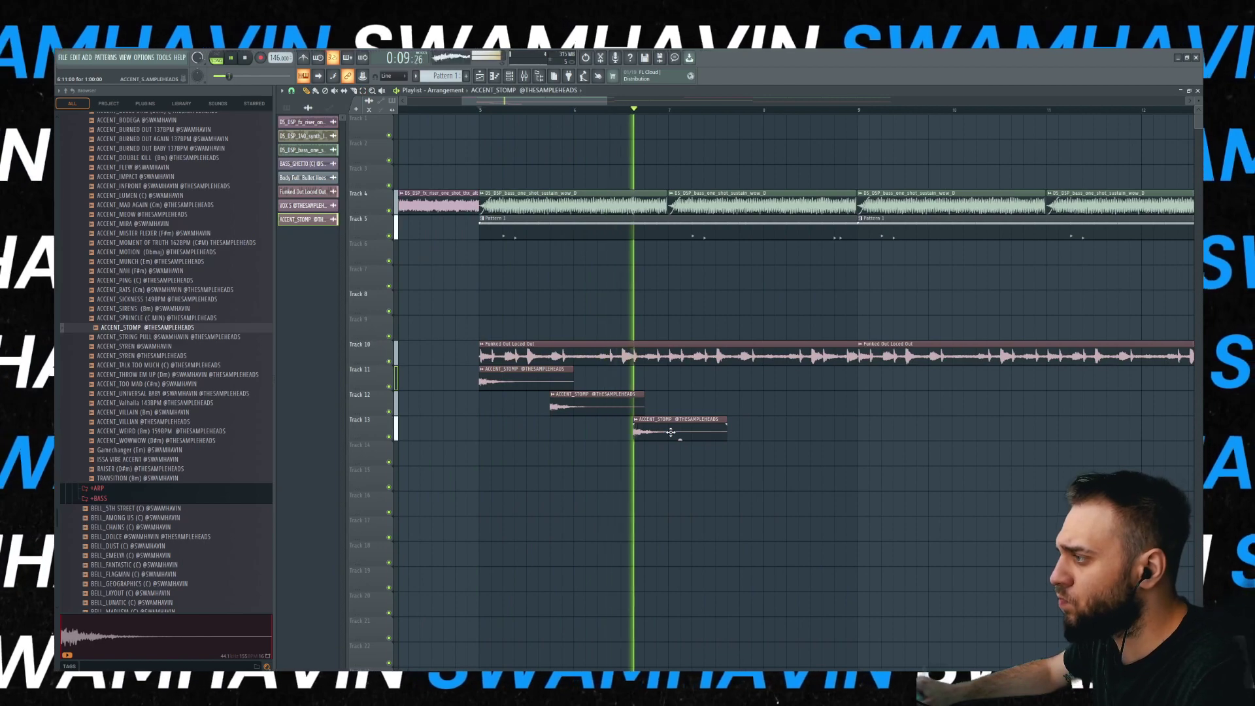
- Move the Track 13 stomp clip to step 13 of bar 6 and replay the section
left_click_drag(671, 432, 682, 432)
key("space")
key("space")
scroll(687, 422, "down", 2)
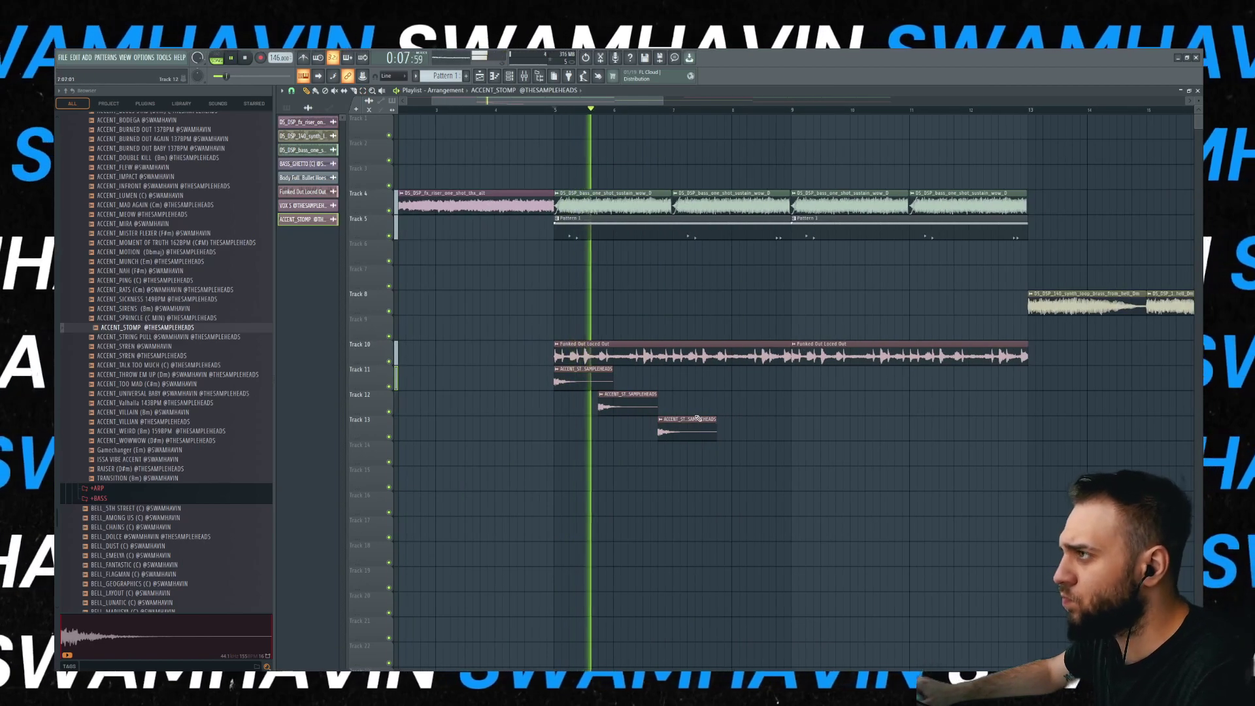
scroll(688, 417, "up", 2)
scroll(686, 418, "down", 2)
scroll(684, 419, "up", 2)
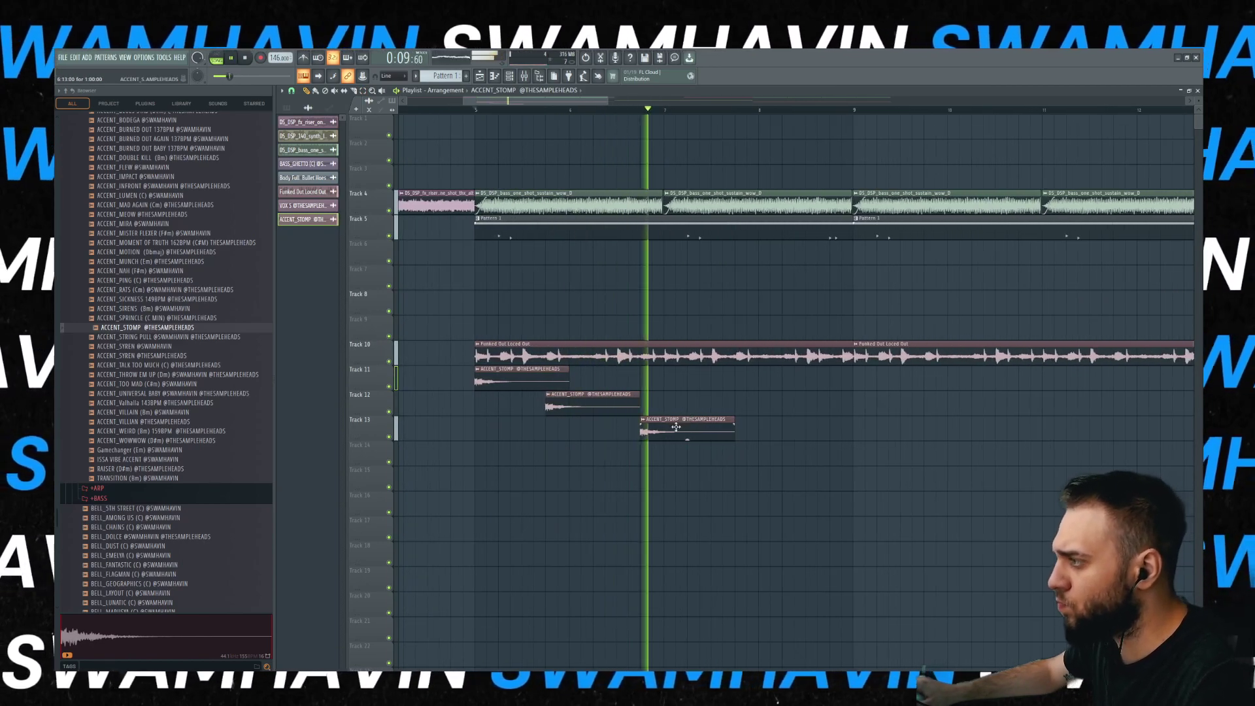
- Move the Track 13 stomp clip back to step 11 of bar 6 and restart playback
left_click_drag(685, 418, 673, 418)
key("space")
key("space")
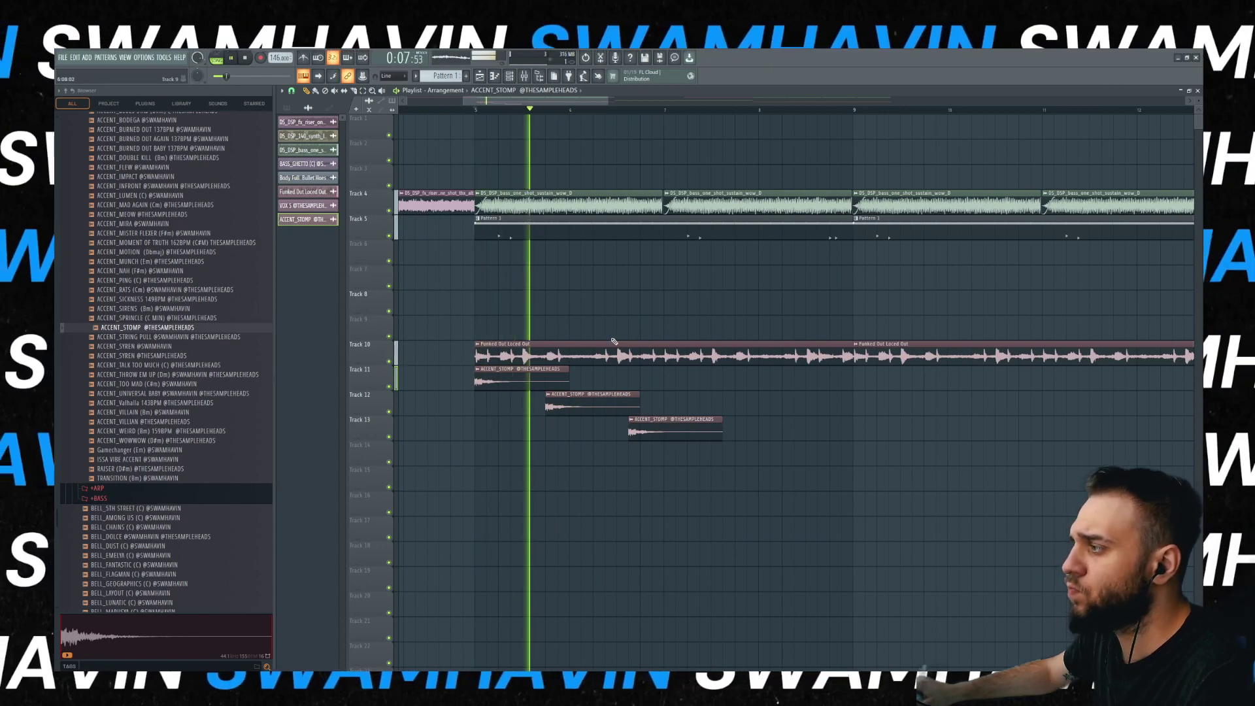
- Select the stomp clips on Tracks 11 to 13, repeat them every two bars through bar 12, and stop playback
left_click_drag(745, 392, 449, 485)
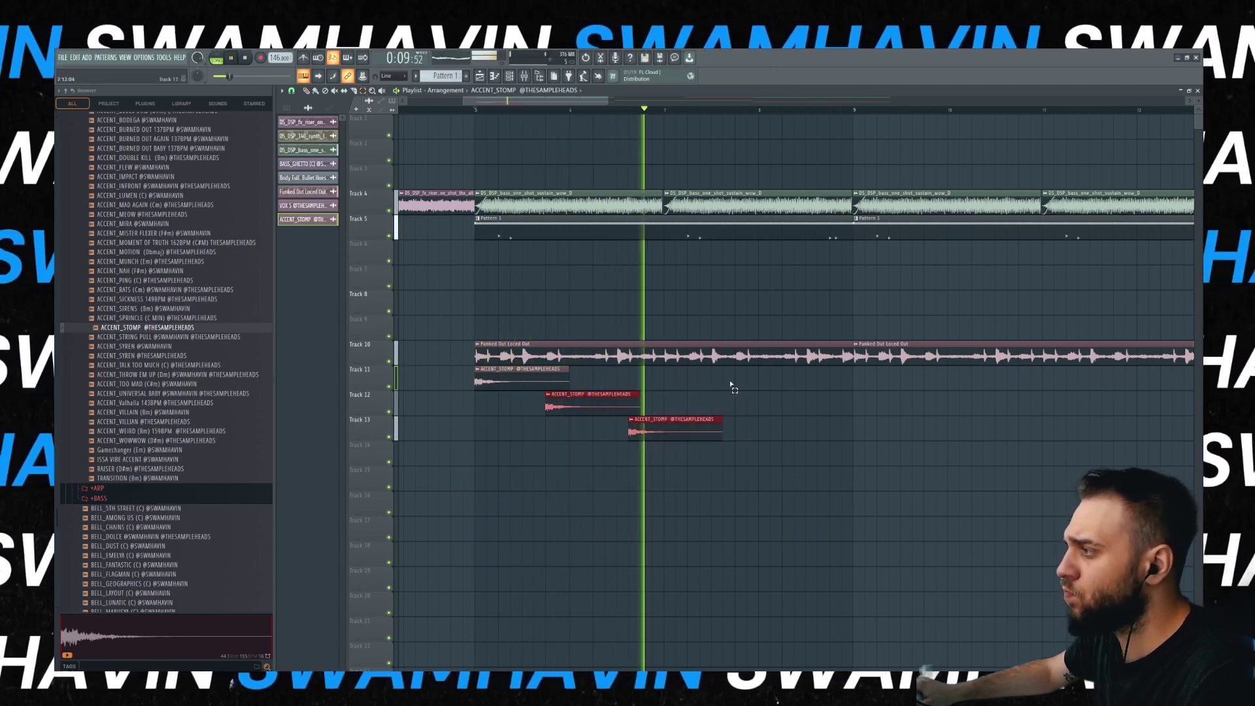
left_click_drag(734, 364, 471, 462)
key("space")
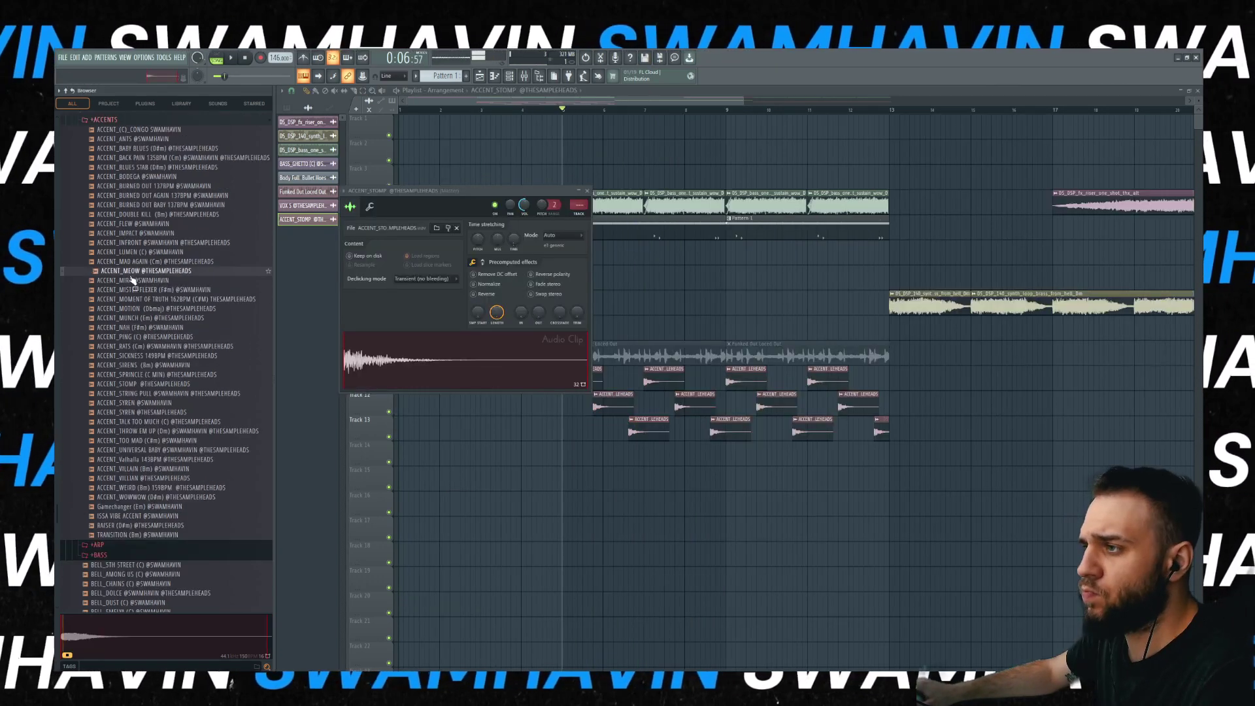
- Preview accent samples, place ACCENT_BURNED OUT 137BPM on Track 16 at bar 5, and check its channel settings during playback
left_click(141, 375)
left_click(136, 365)
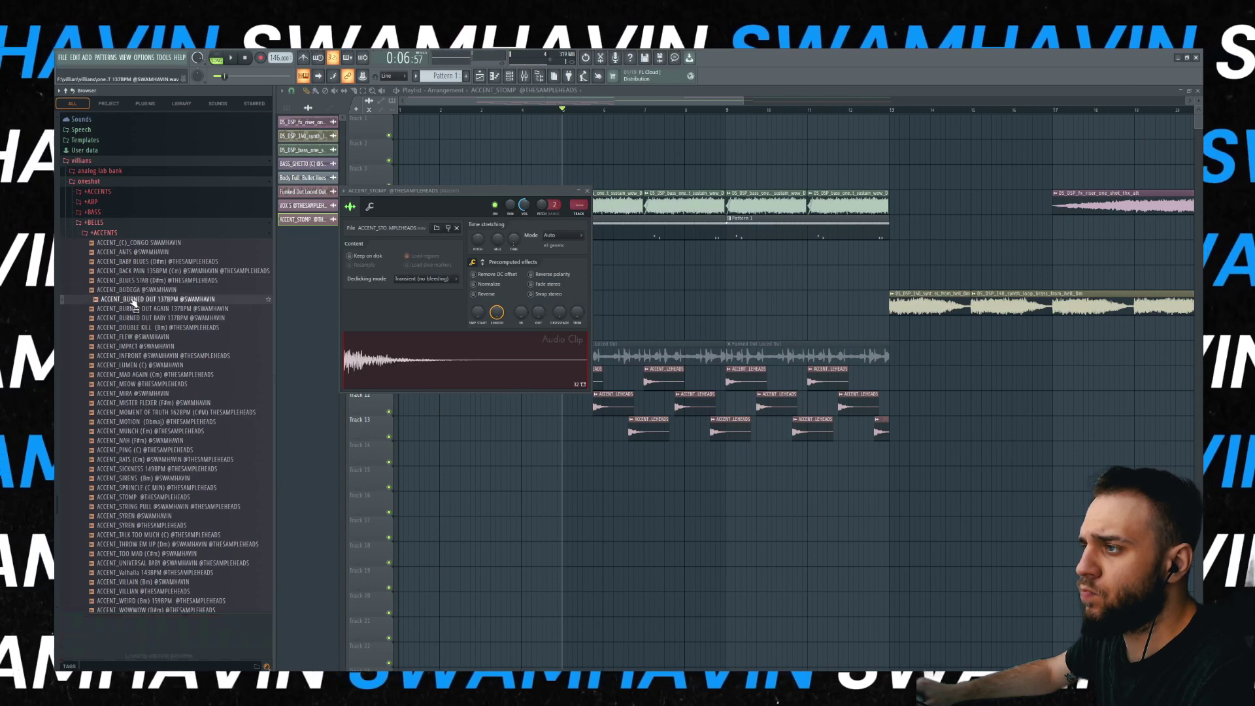
left_click_drag(133, 303, 621, 518)
key("space")
double_click(621, 516)
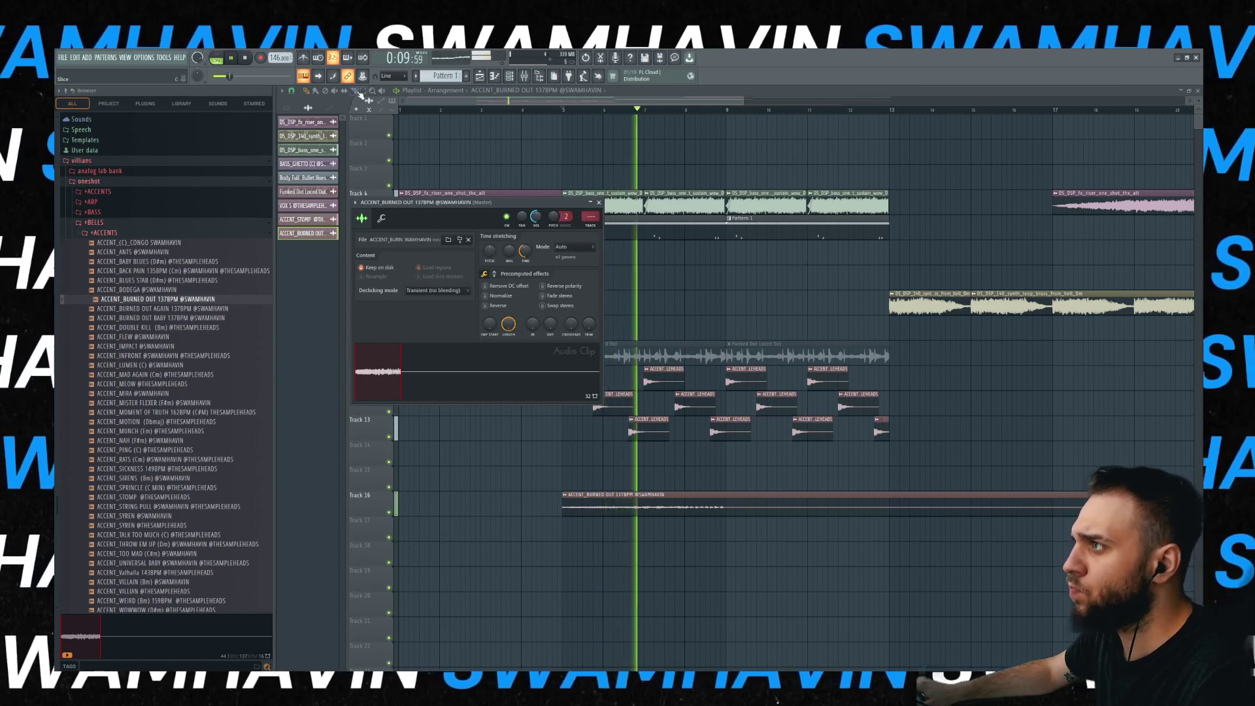
left_click(598, 203)
- Slice the ACCENT_BURNED OUT clip at bar 9, delete the remainder, and place a second four-bar copy at bar 9 on Track 16
scroll(679, 466, "up", 3)
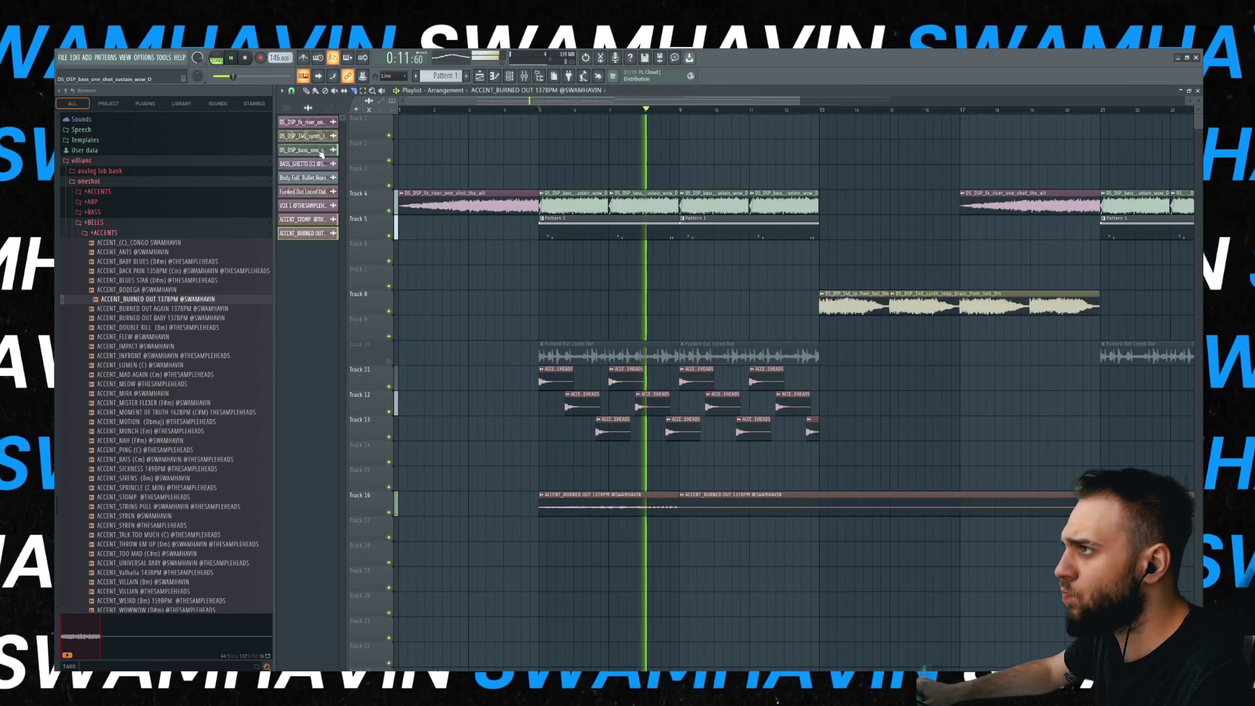
scroll(550, 287, "down", 2)
right_click(699, 507)
left_click(611, 510)
left_click_drag(691, 531, 639, 506)
scroll(717, 538, "down", 2)
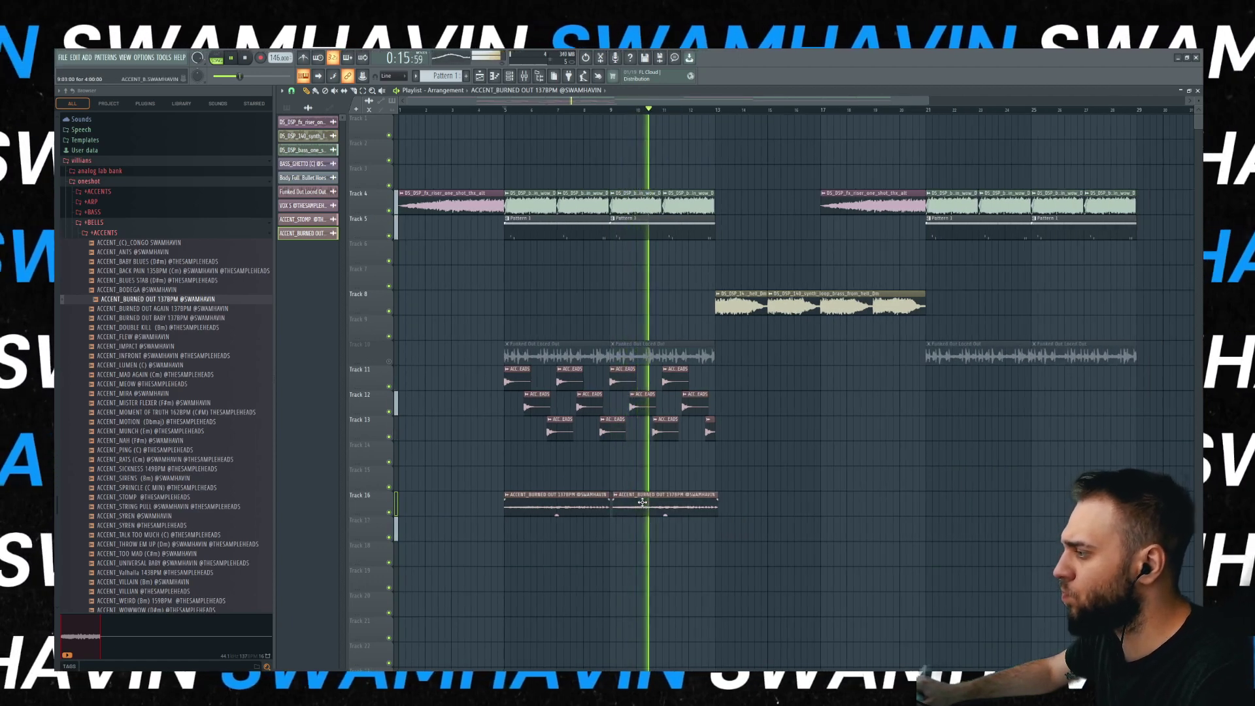
- Move the Track 8 brass clips to bar 29, delete the second riser at bar 17 on Track 4, and restart playback
scroll(638, 506, "down", 2)
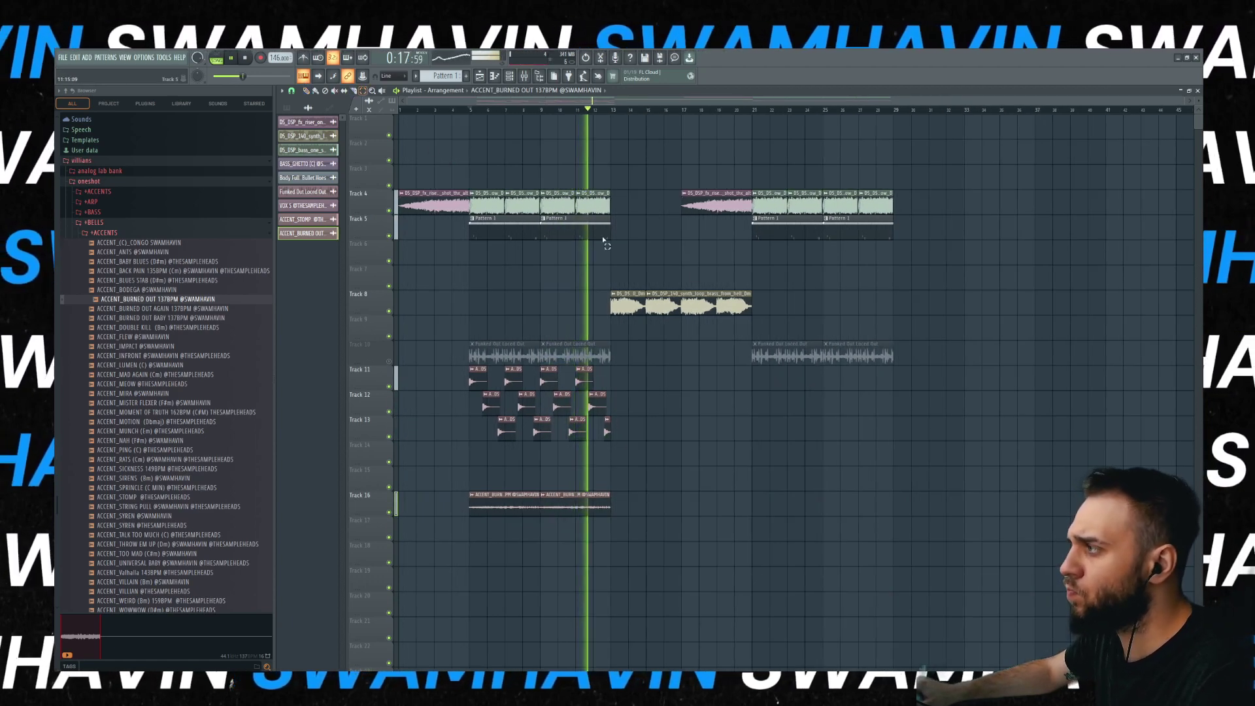
left_click_drag(751, 266, 904, 322)
right_click(717, 207)
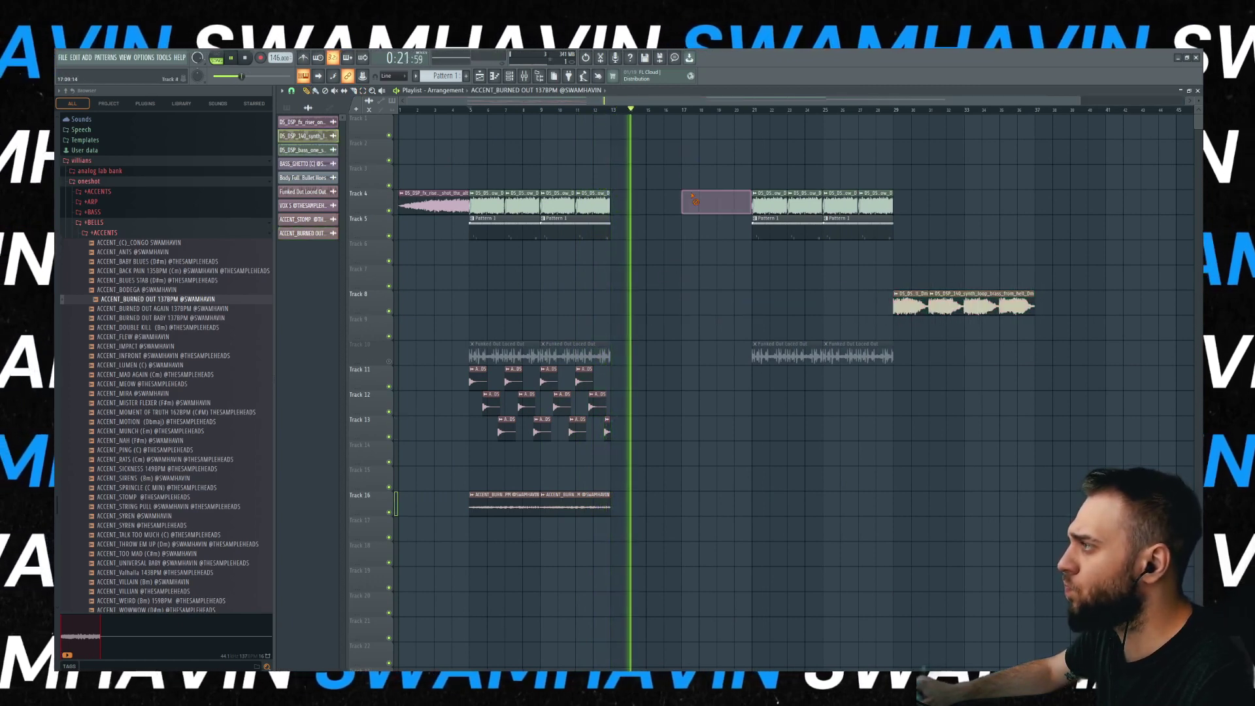
key("space")
key("space")
- Select the second bass, Pattern 1 and acapella section at bar 21 and move it to start at bar 13
left_click_drag(894, 166, 726, 372)
left_click_drag(778, 207, 625, 207)
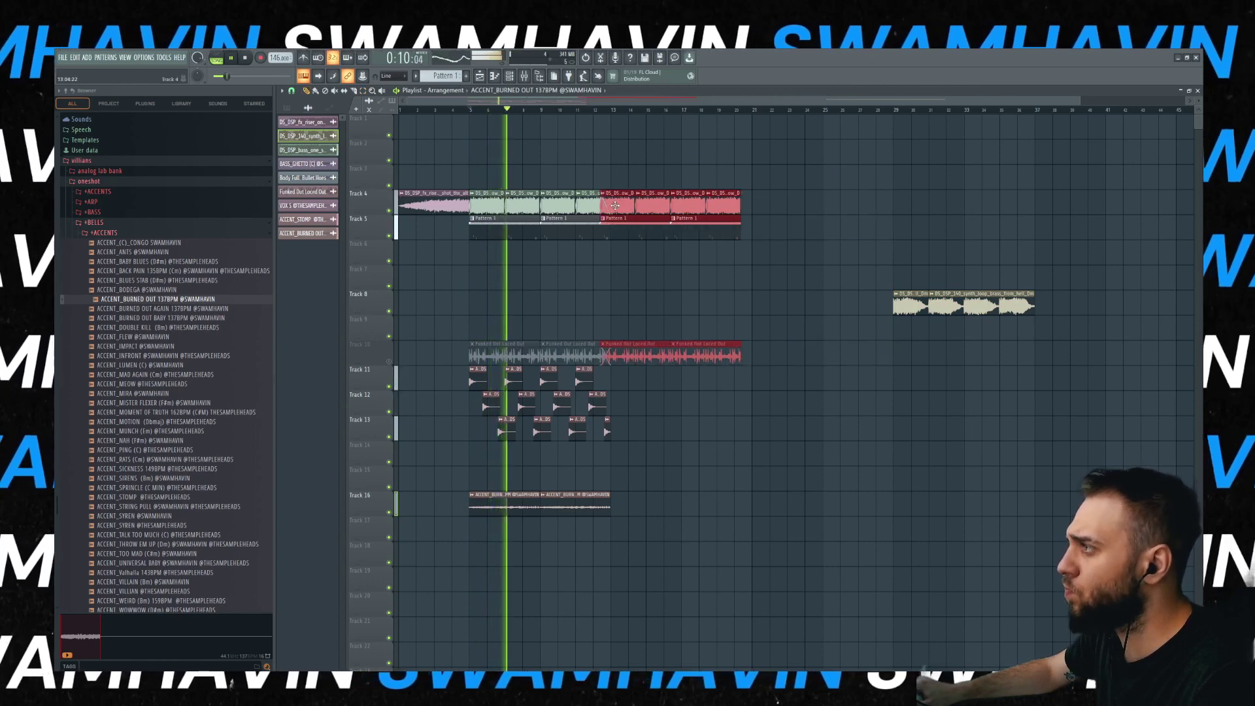
scroll(573, 343, "up", 2)
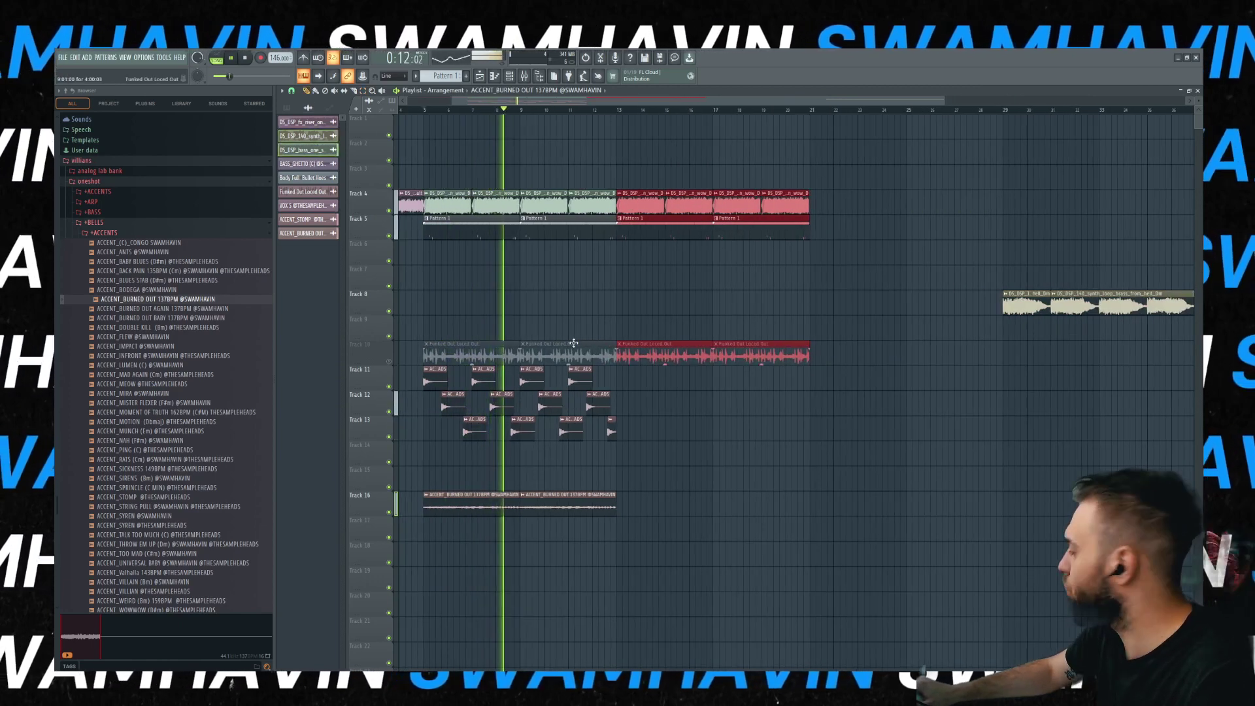
- Delete the two Funked Out Loced Out clips at bars 5 and 9 on Track 10 and unmute the track
right_click(568, 353)
right_click(483, 356)
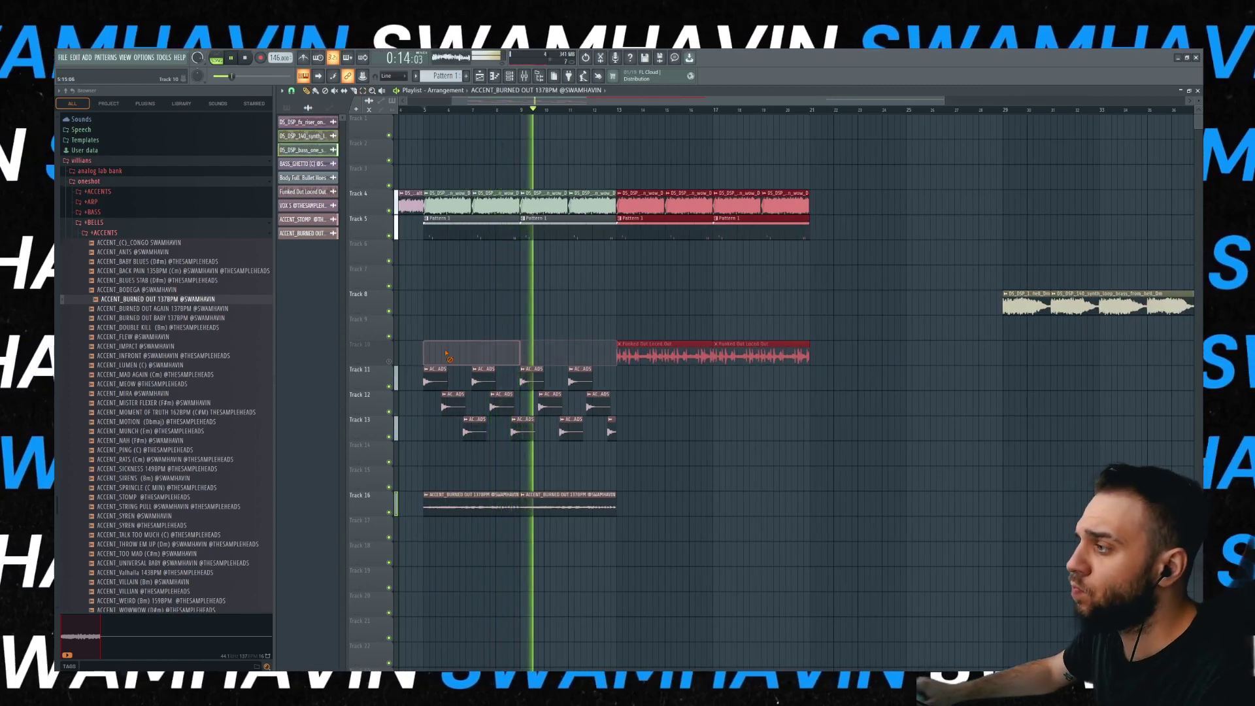
left_click(391, 362)
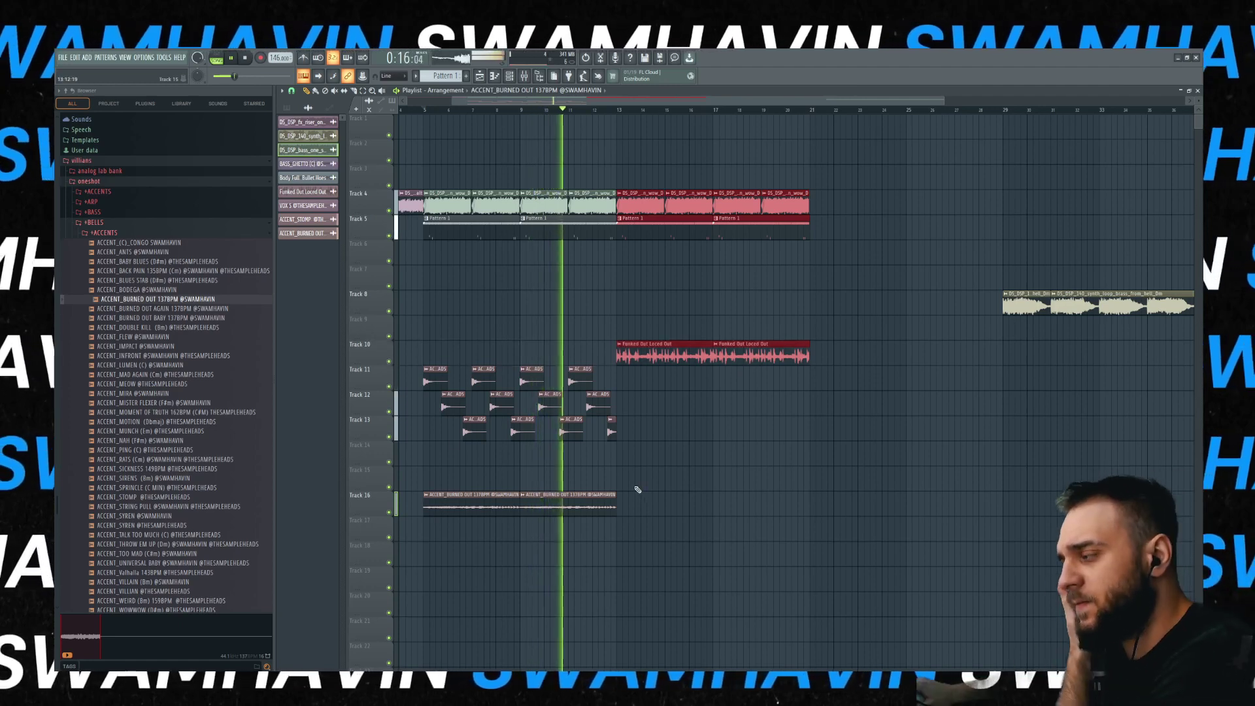
- Remove the stray clip from Track 13 and move both ACCENT_BURNED OUT clips from Track 16 to Track 9
left_click(673, 434)
right_click(675, 434)
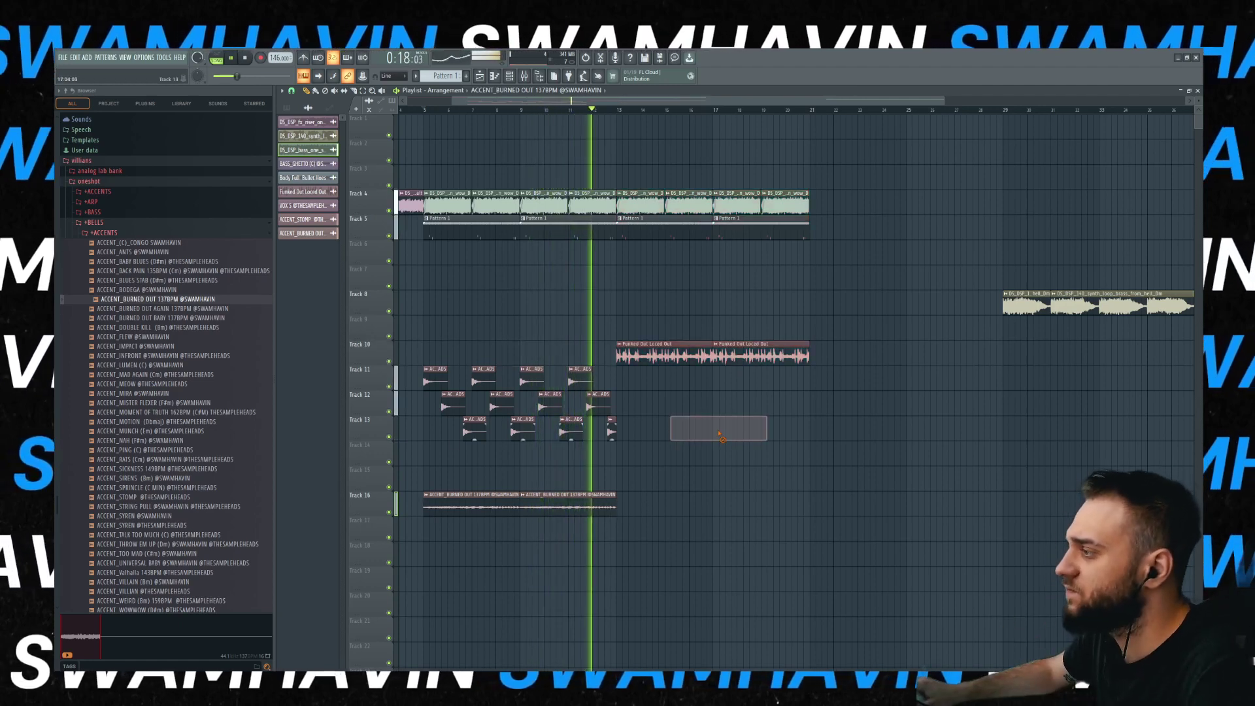
left_click_drag(621, 565, 393, 463)
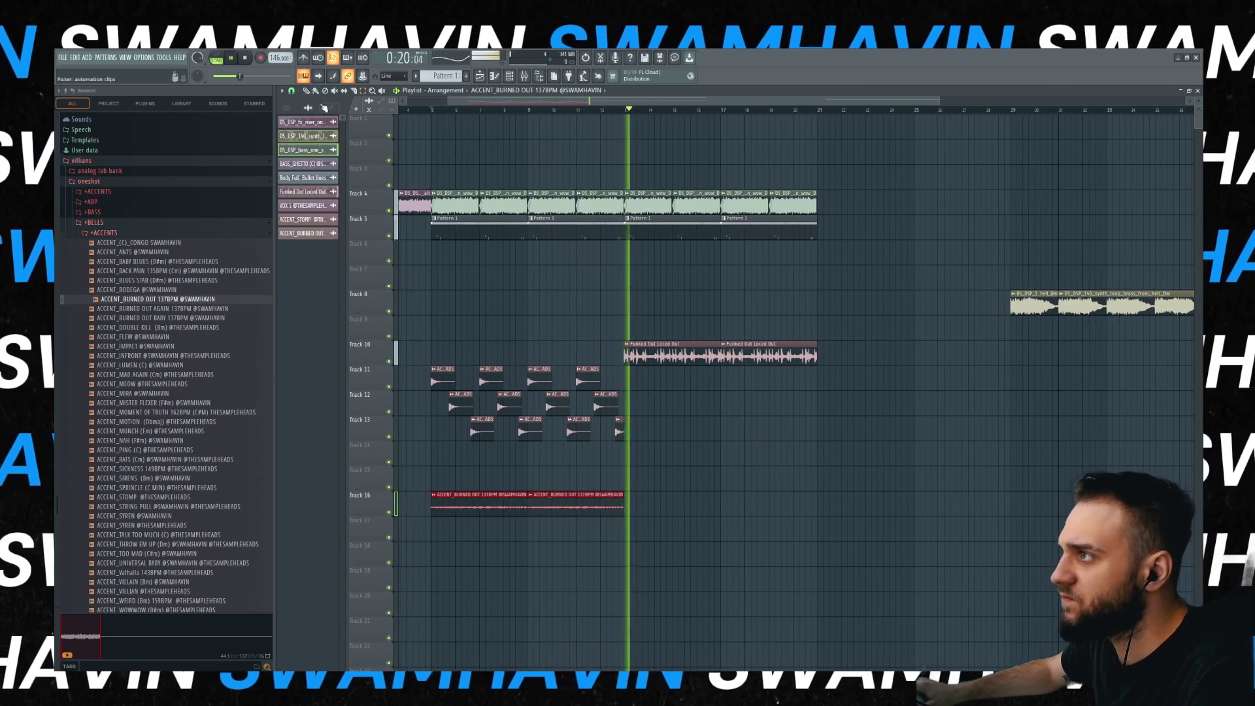
left_click_drag(553, 503, 553, 323)
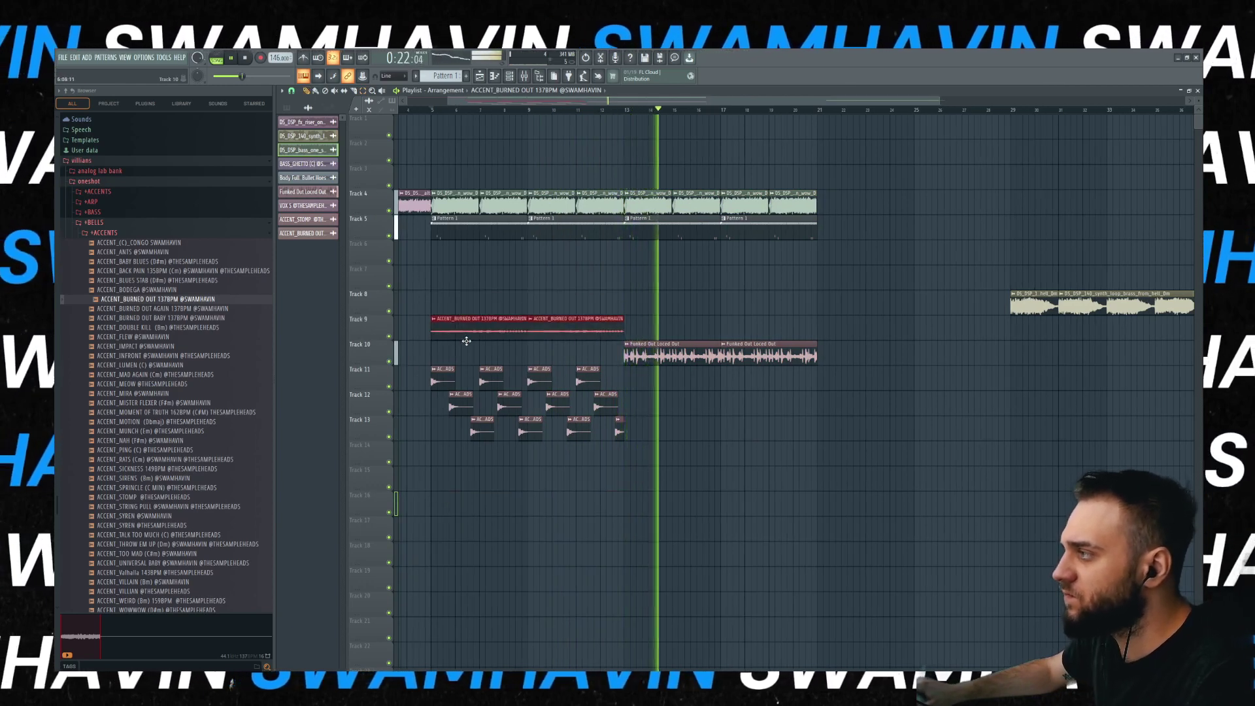
- Adjust the pitch shift of the Funked Out Loced Out acapella channel, replaying from just before bar 13, and close its settings
double_click(646, 354)
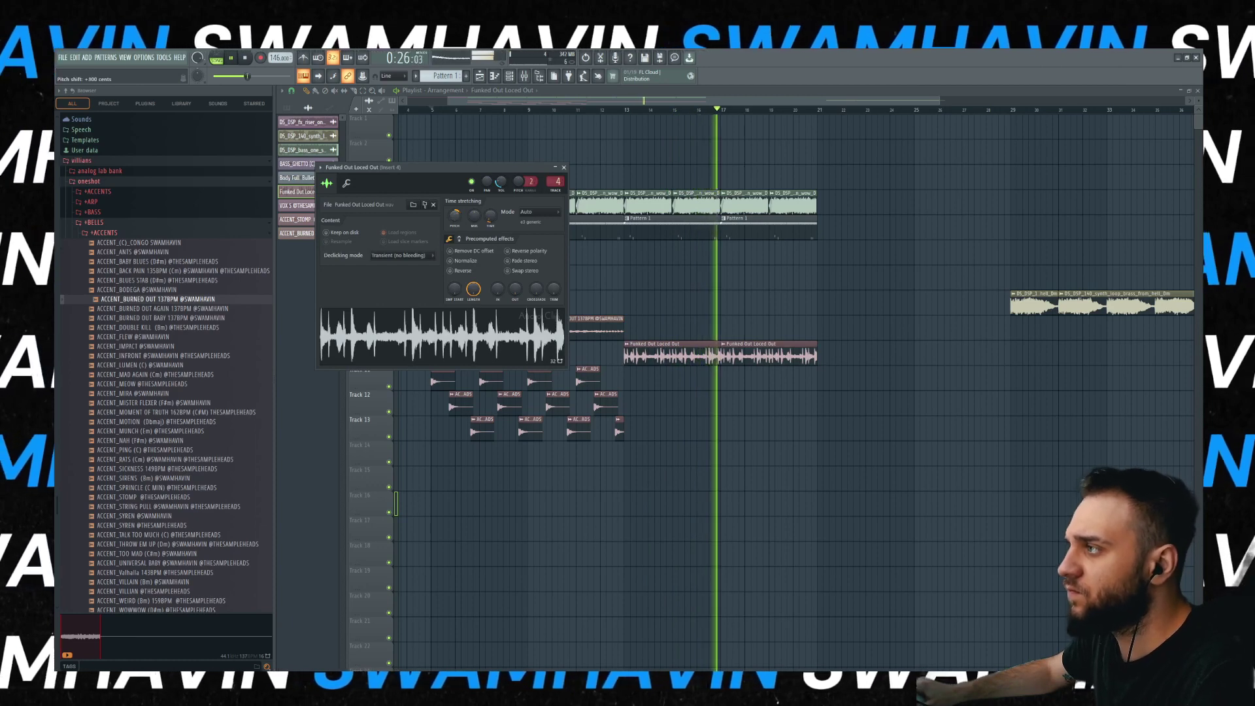
left_click(592, 111)
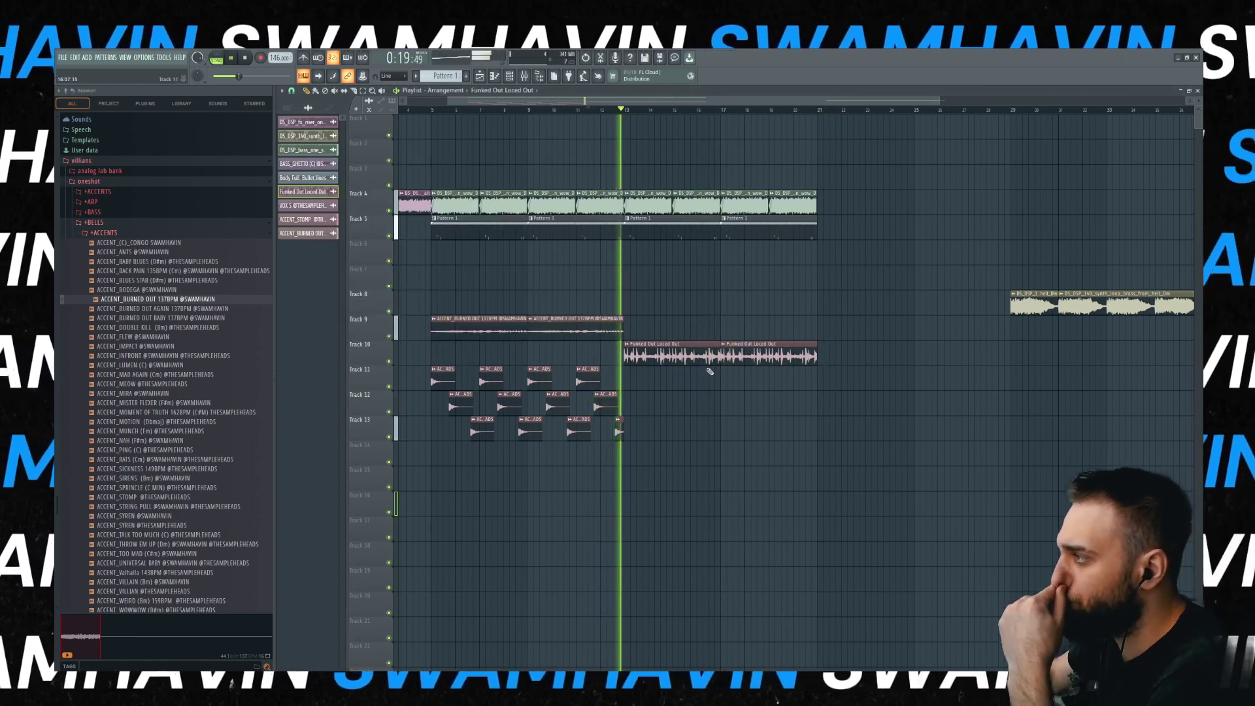
double_click(683, 351)
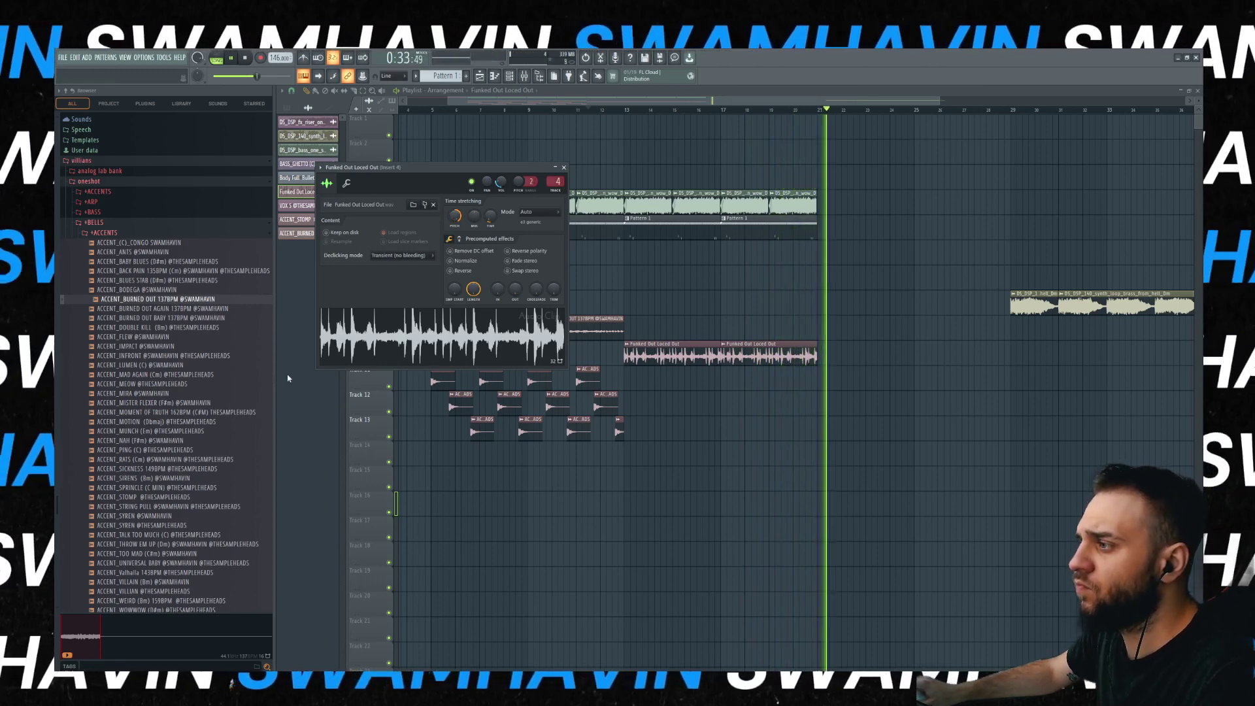
key("Escape")
- Solo Track 10 and set the playback loop over the first acapella clip, bars 13 to 16
right_click(389, 361)
scroll(622, 112, "up", 3)
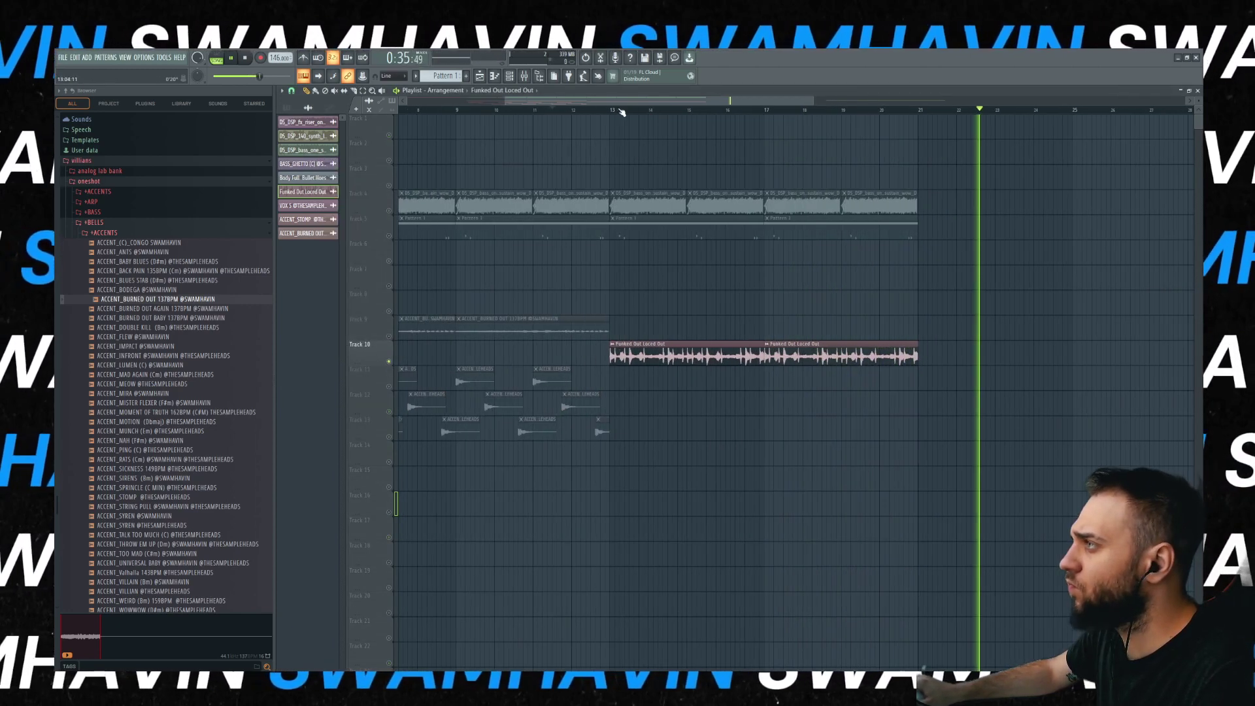
left_click_drag(622, 112, 763, 112)
- Load the Little AlterBoy effect into slot 3 of mixer Insert 4, the acapella's insert
double_click(685, 344)
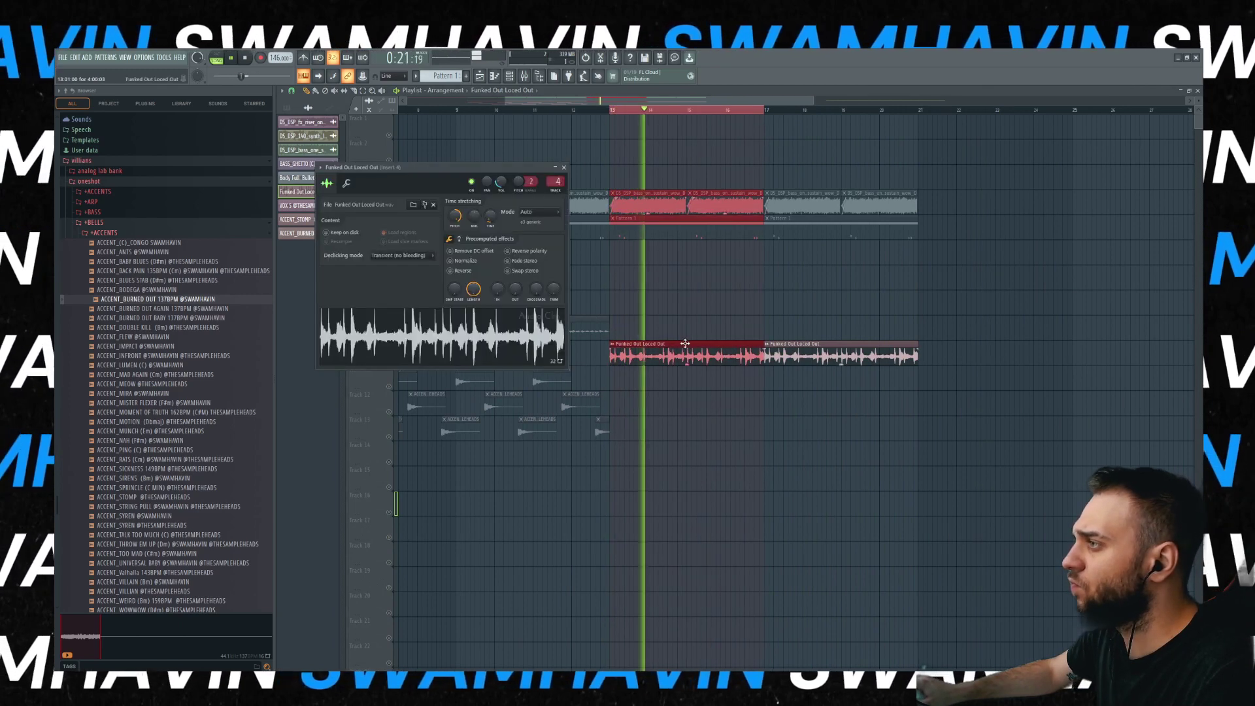
key("F9")
left_click(1111, 442)
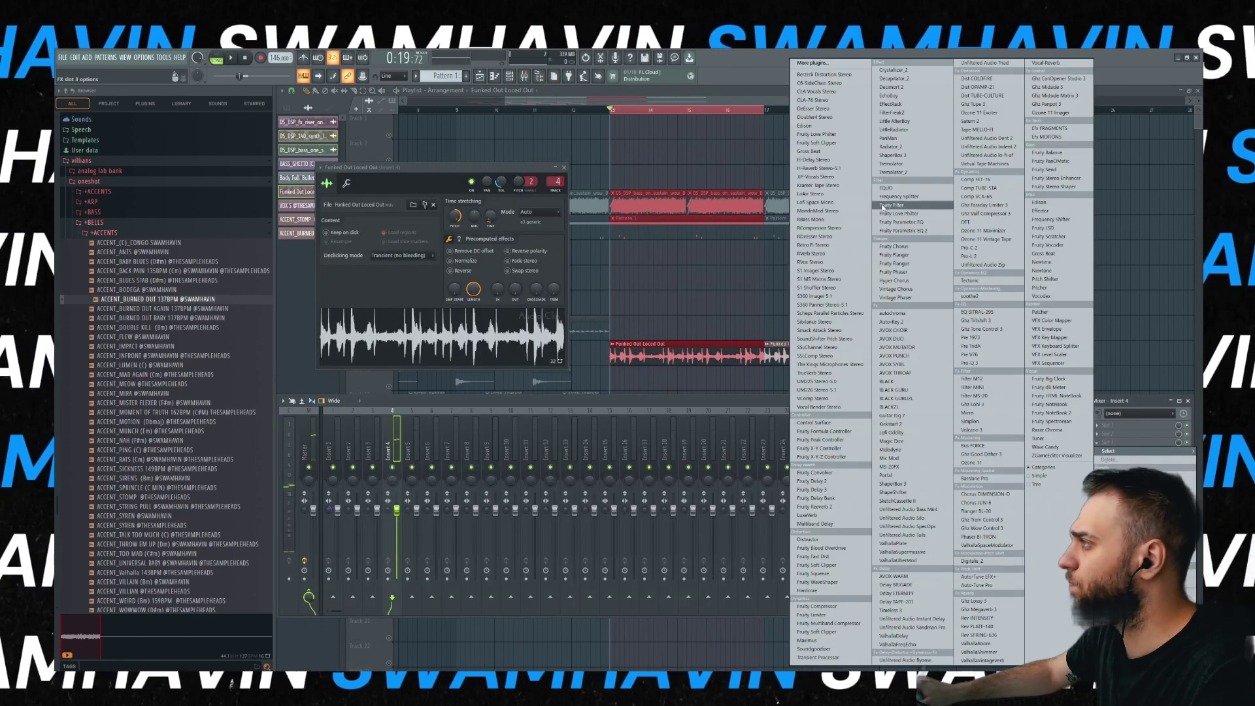
left_click(817, 63)
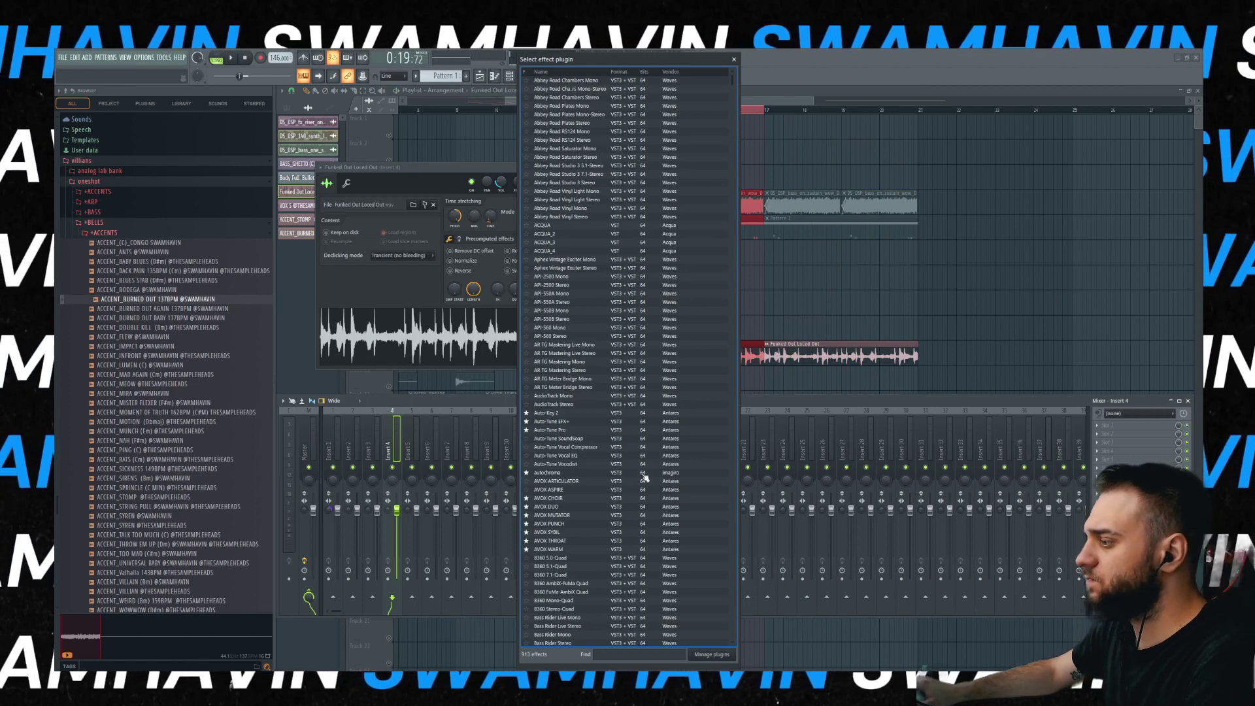
type("lit")
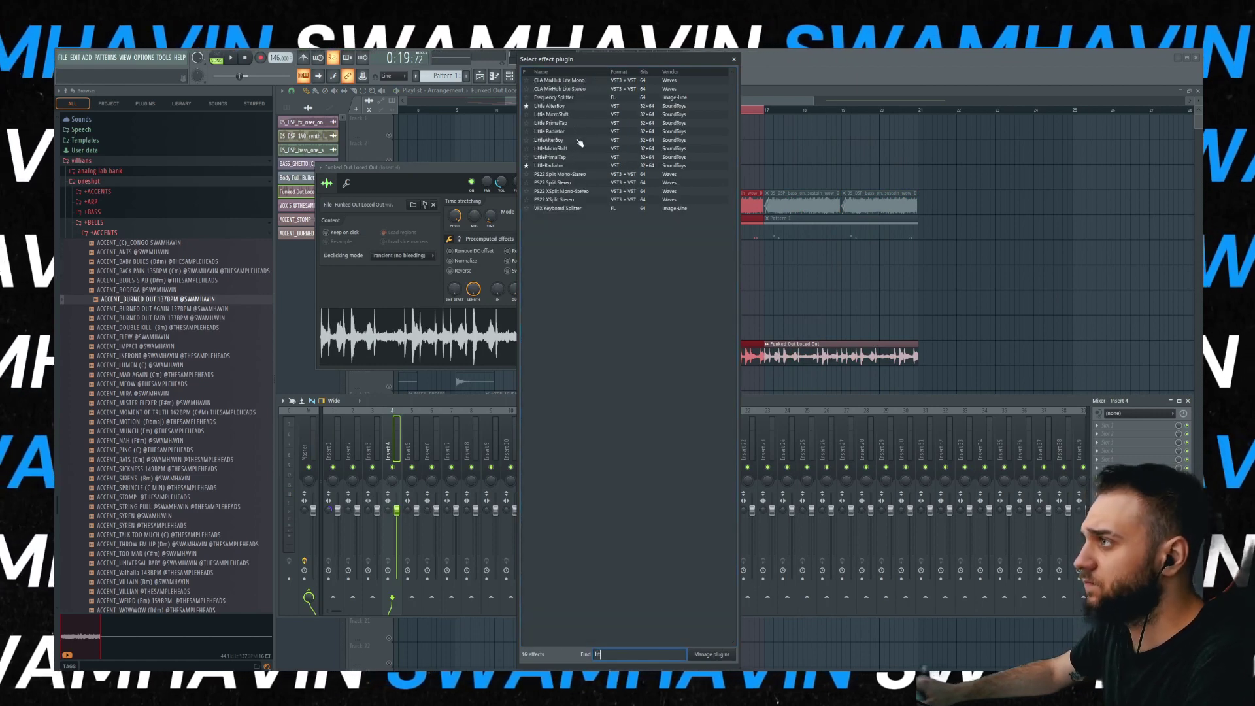
double_click(555, 105)
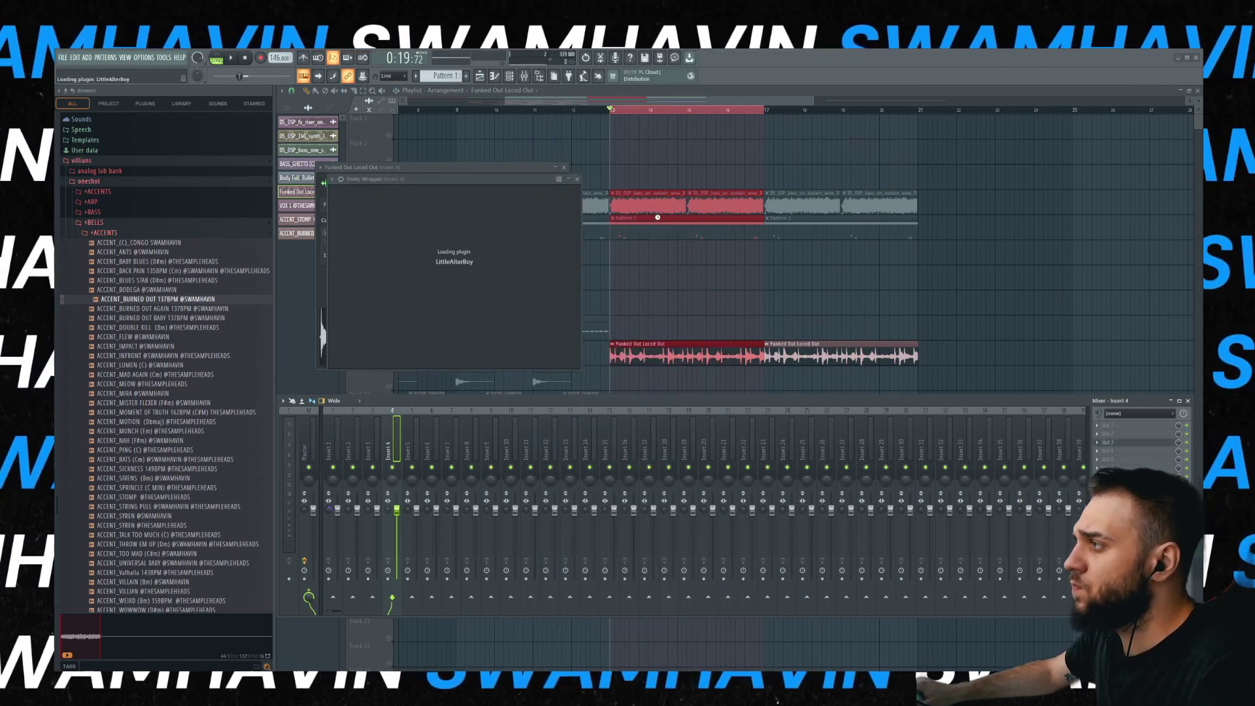
- Lower Little AlterBoy's formant to about -2.7 semitones during playback, close the windows, and unsolo Track 10
left_click_drag(491, 183, 541, 207)
key("space")
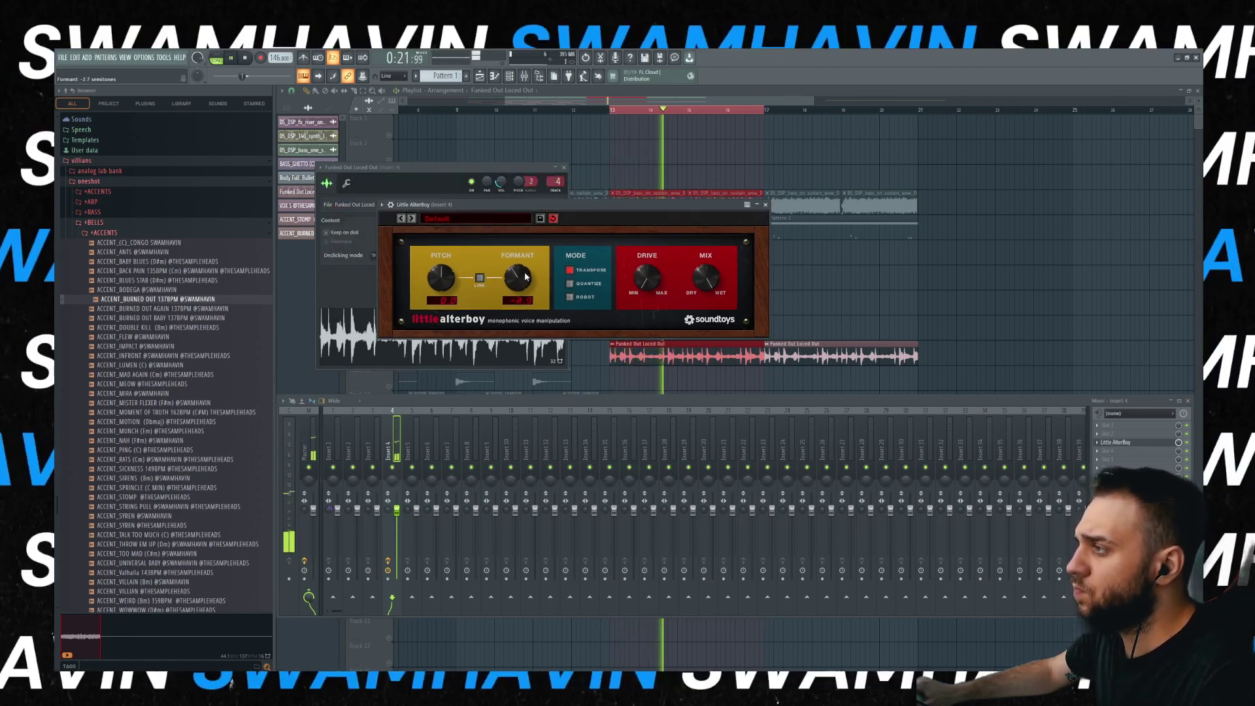
left_click(385, 160)
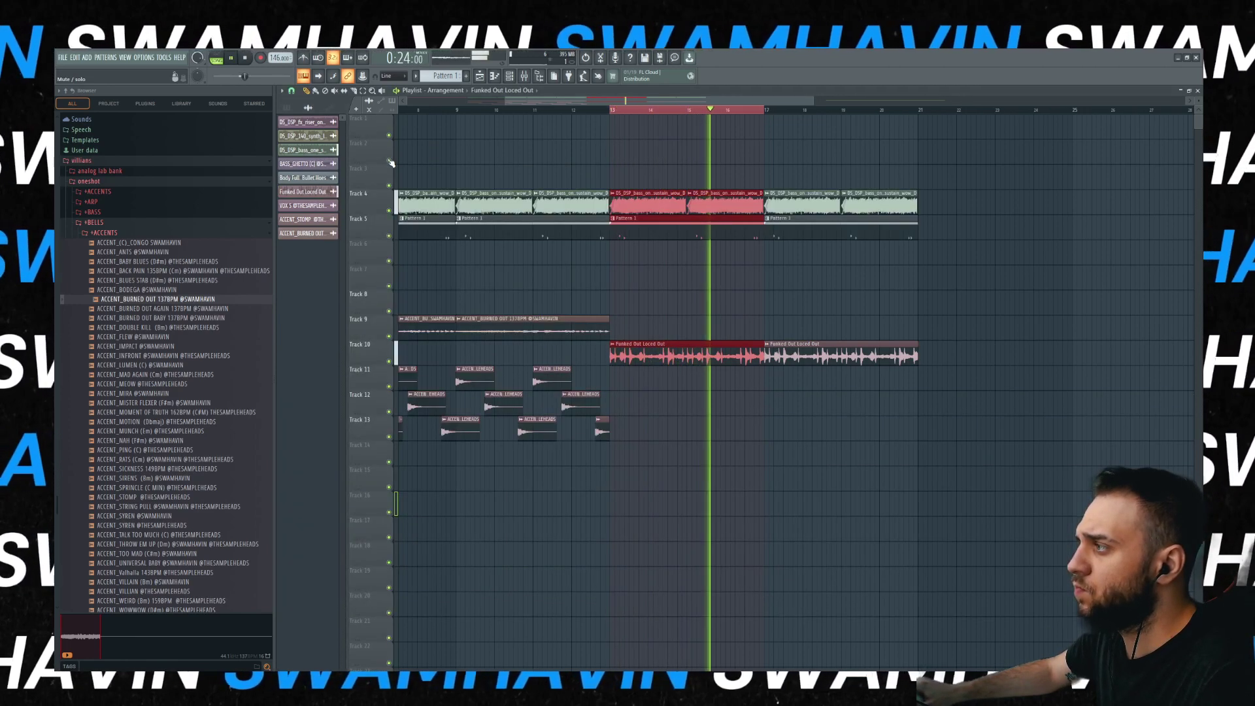
- Reopen Little AlterBoy on Insert 4 and lower its formant to about -4.6 semitones while the loop plays
scroll(620, 248, "down", 2)
scroll(621, 248, "up", 1)
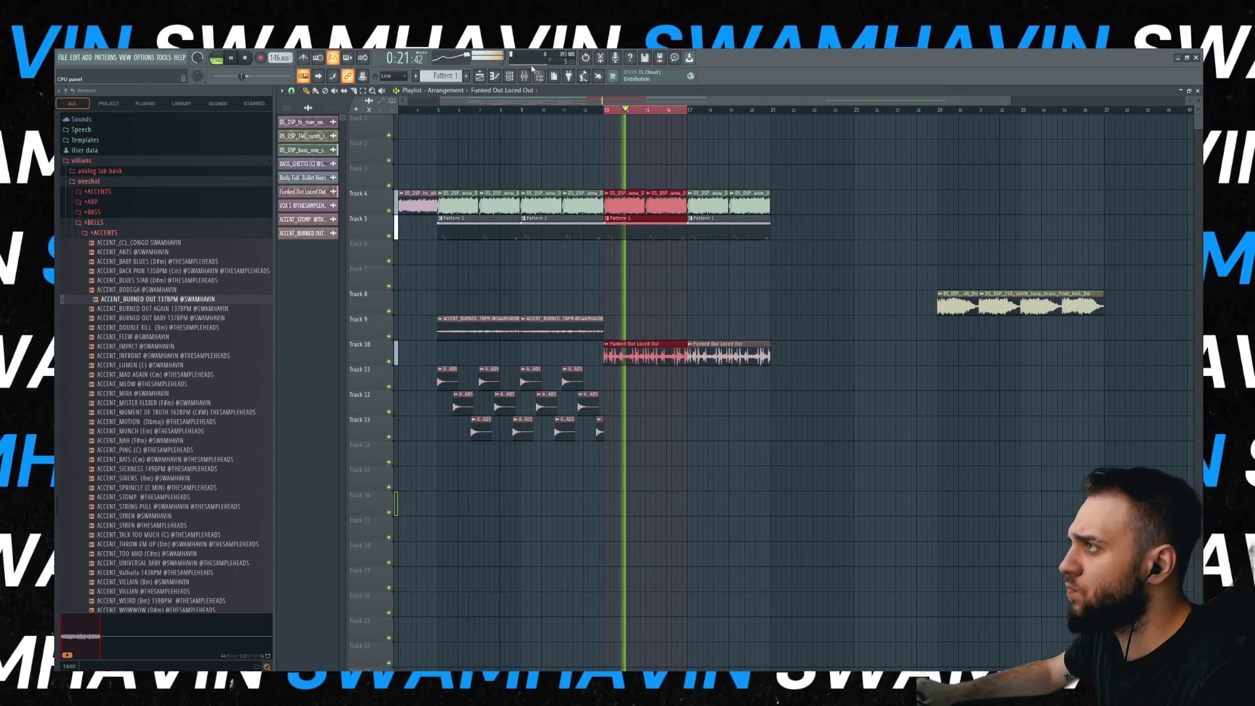
left_click(525, 76)
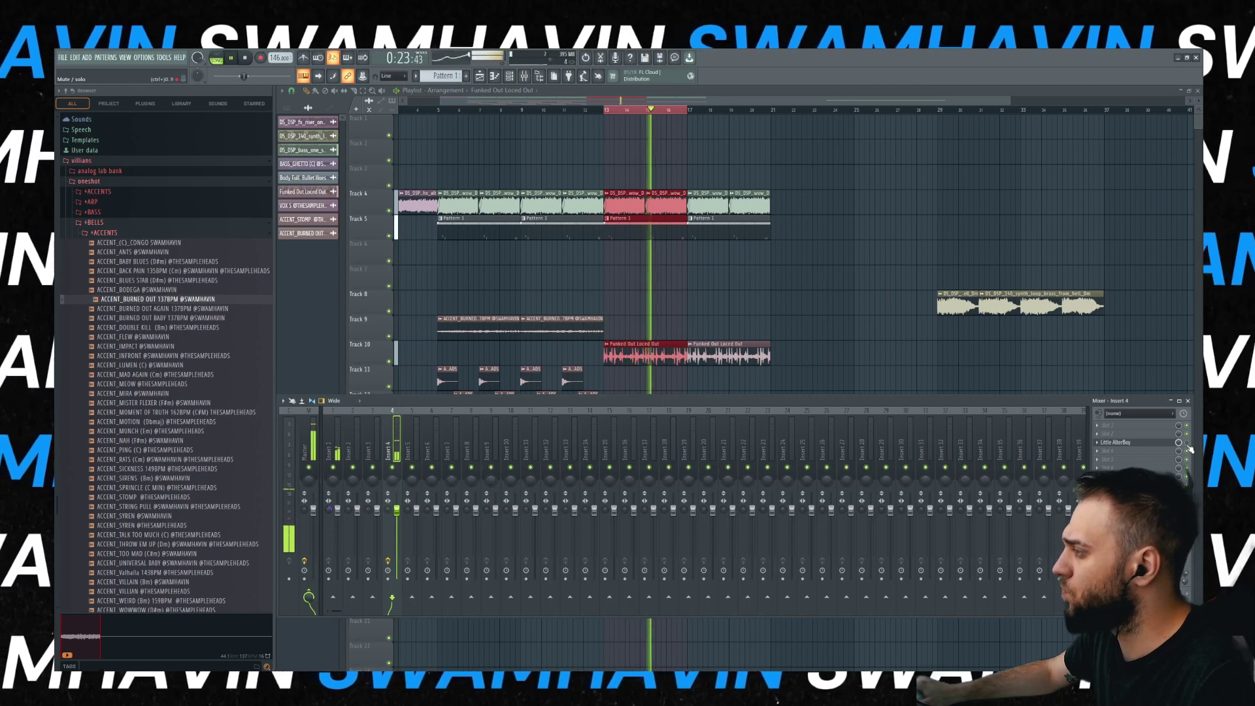
left_click(1118, 443)
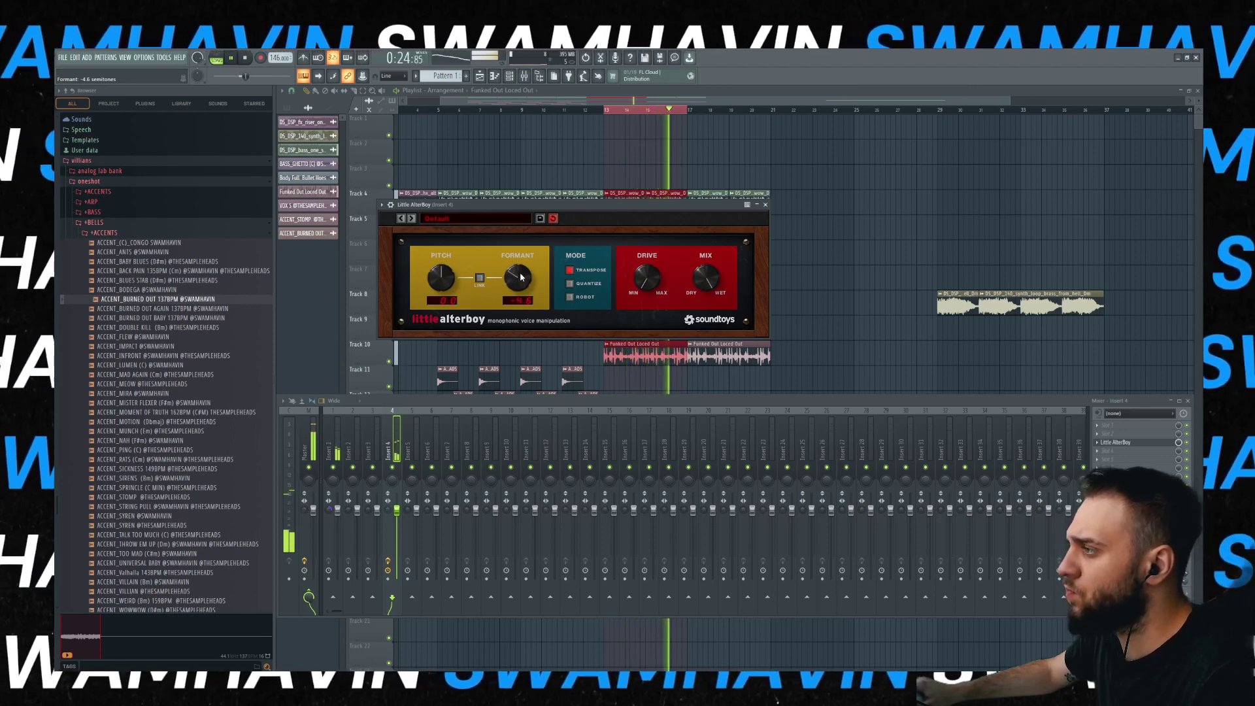
left_click(922, 219)
left_click(922, 219)
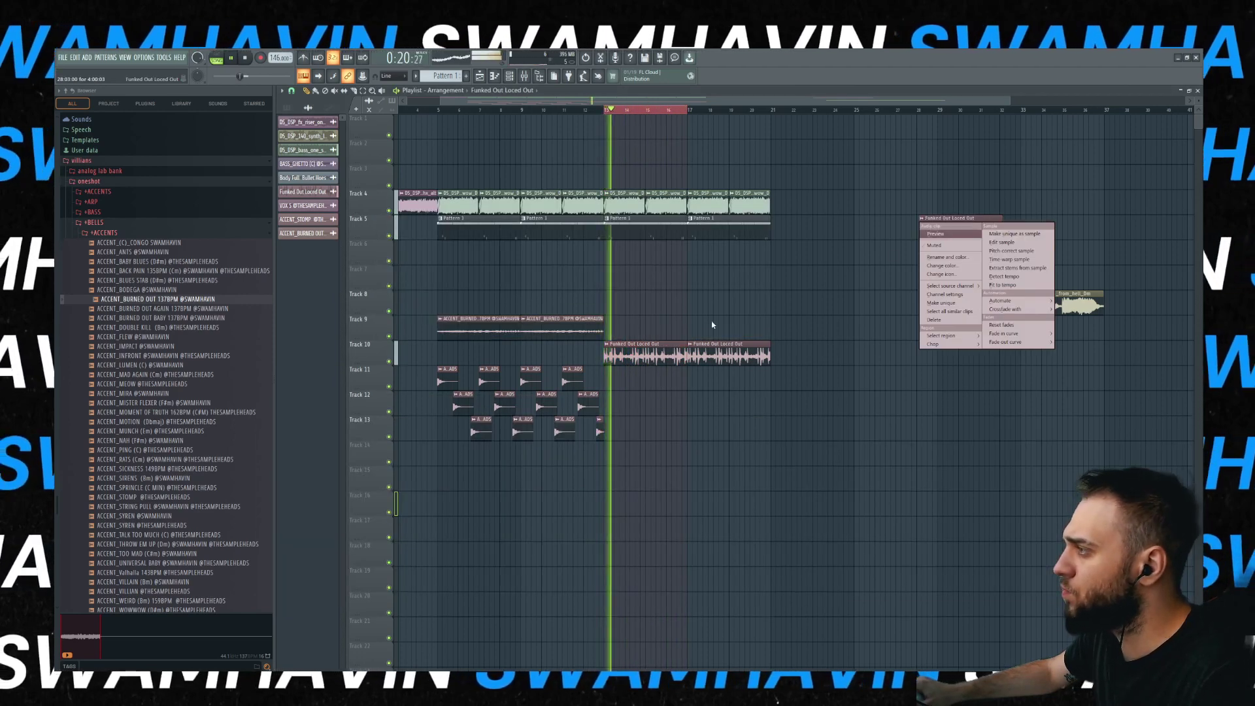
left_click(713, 323)
right_click(942, 227)
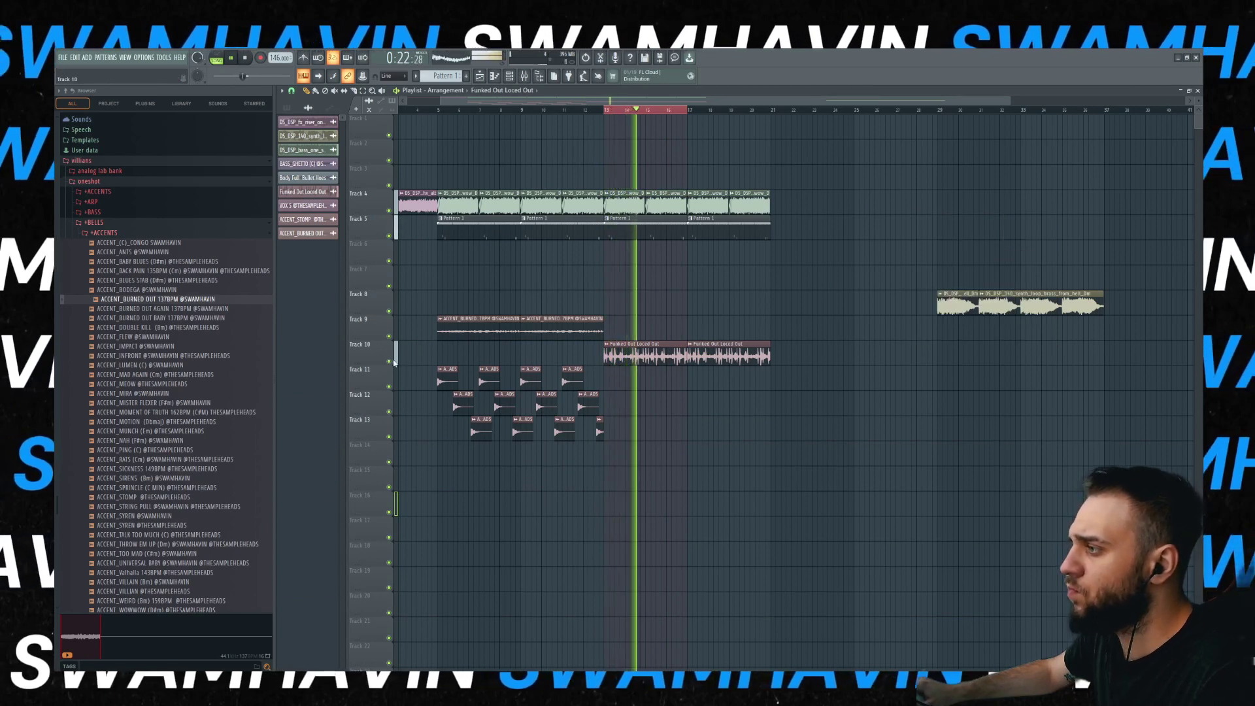
scroll(428, 128, "down", 2)
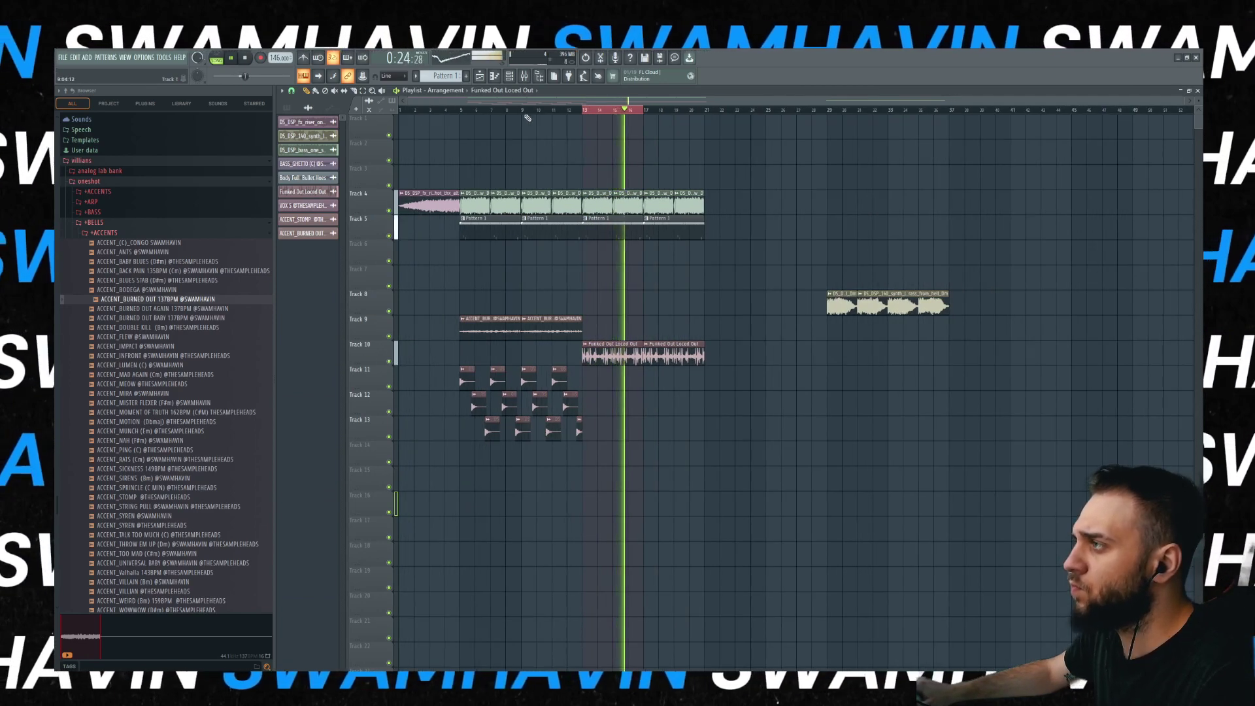
- Play the arrangement from the start and examine the Master mixer track and the ACCENT_STOMP clip's channel settings
left_click(414, 112)
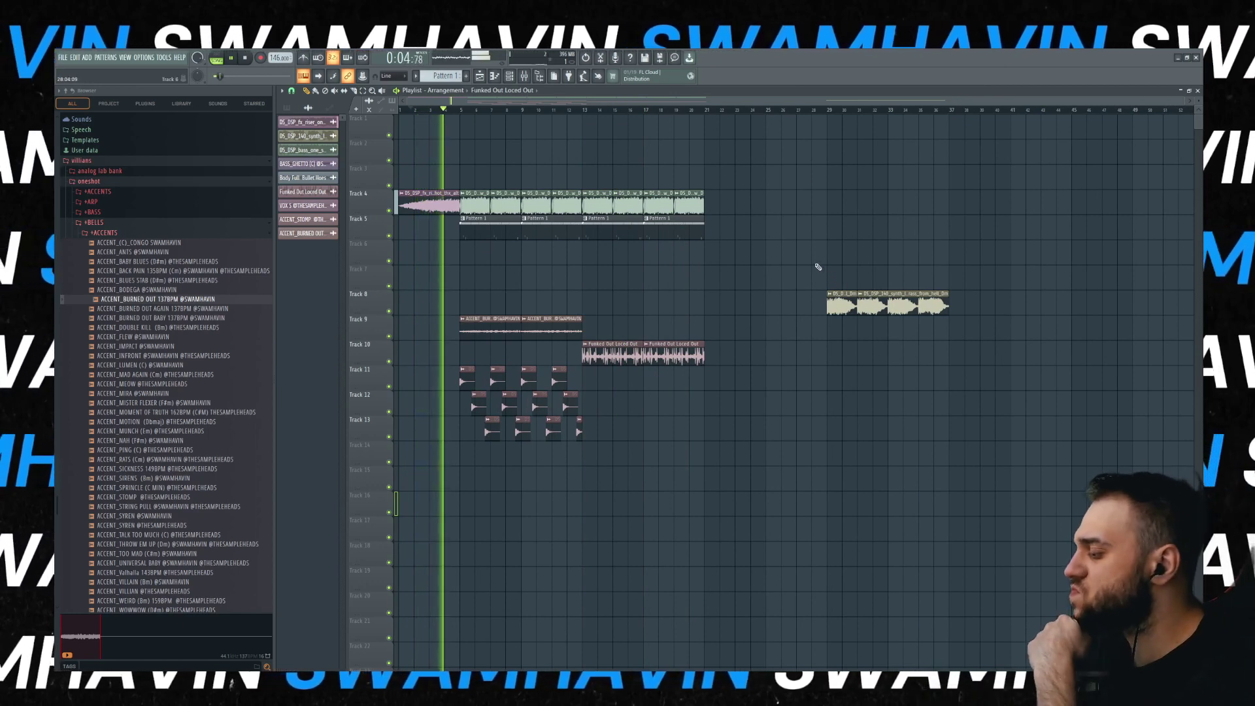
left_click(525, 77)
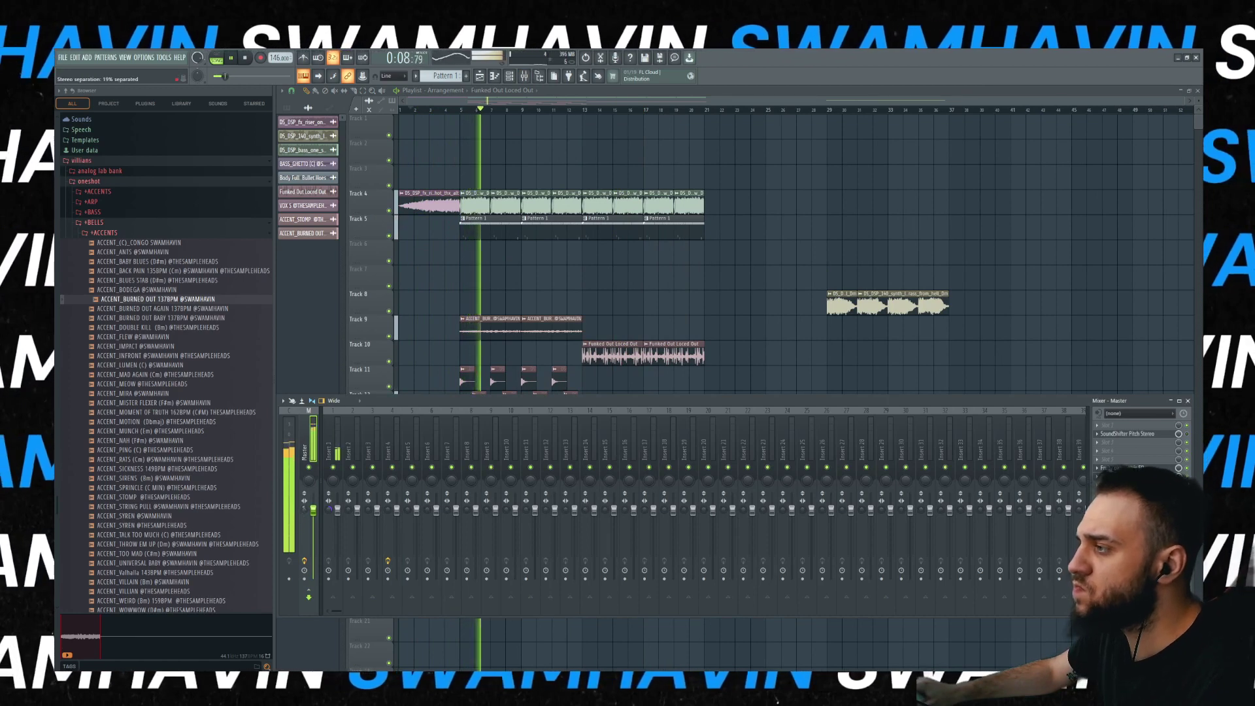
key("F9")
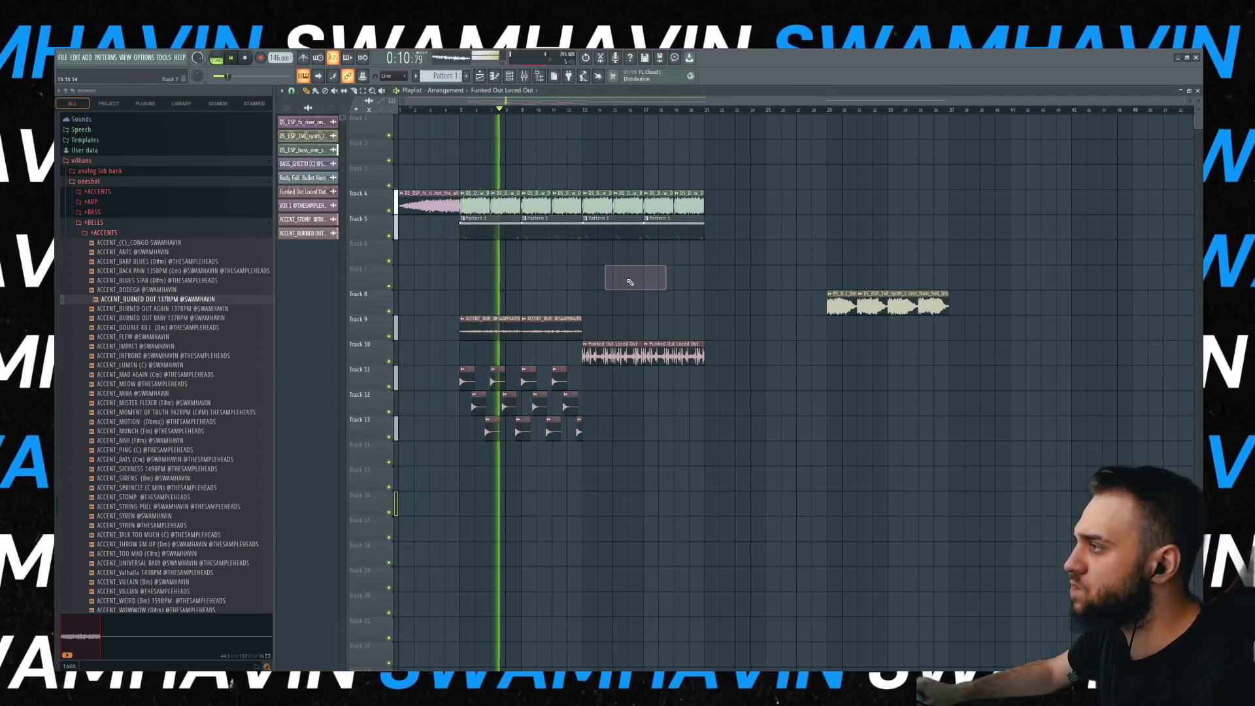
scroll(497, 366, "up", 3)
double_click(517, 406)
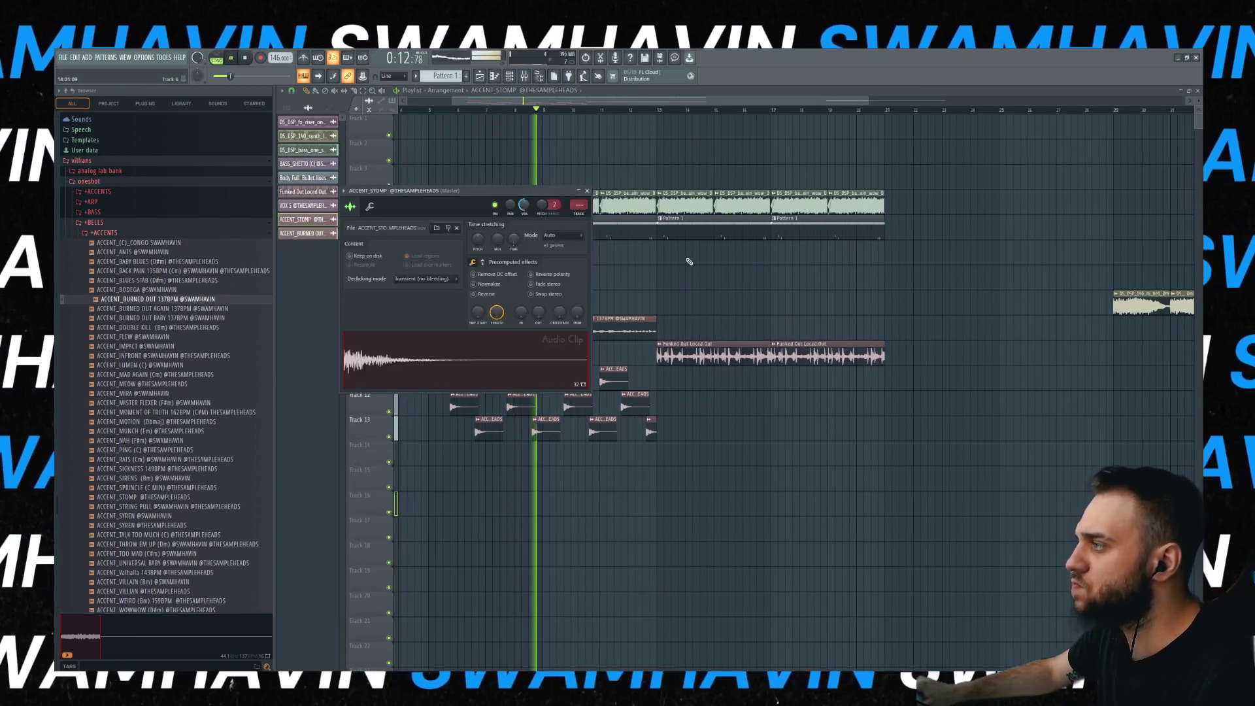
key("Escape")
double_click(545, 378)
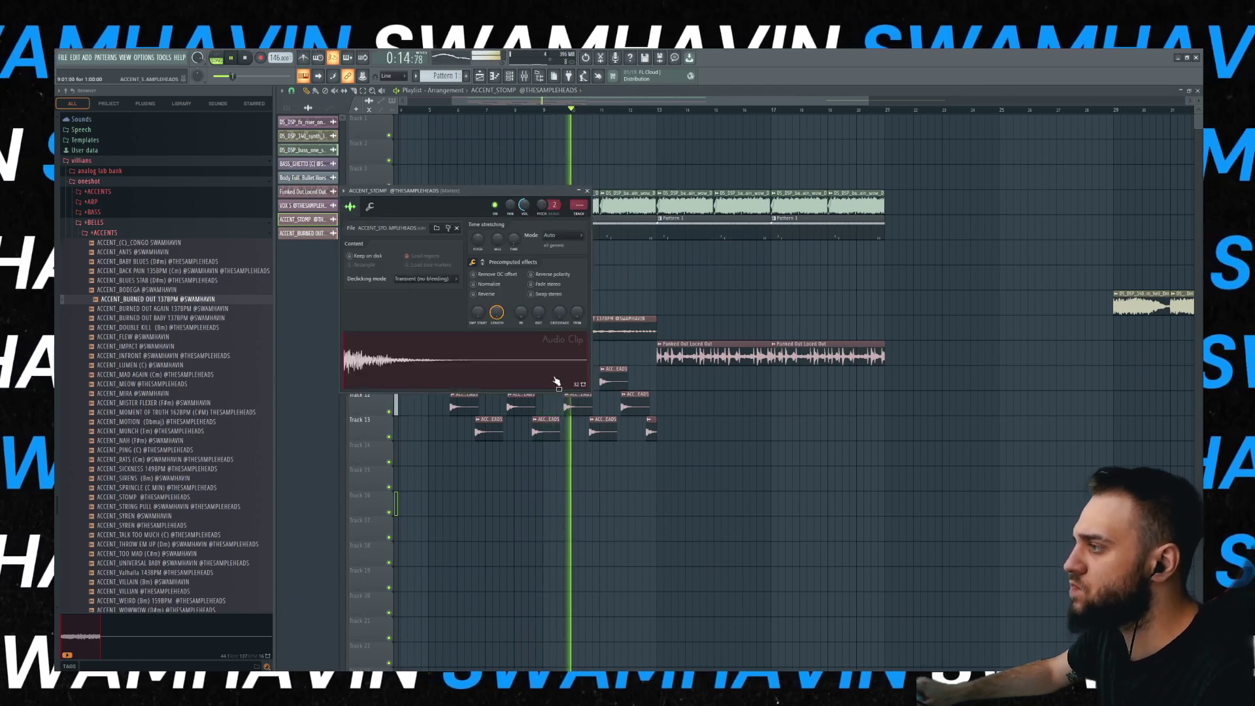
key("Escape")
left_click(763, 283)
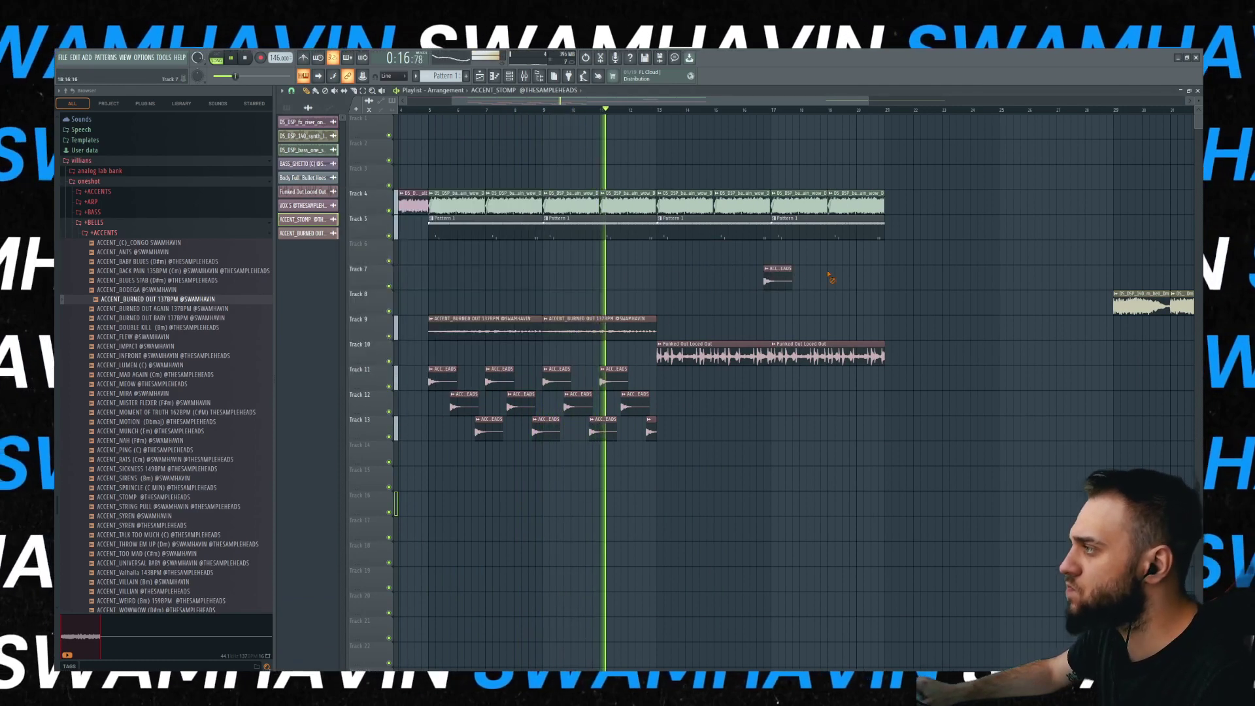
right_click(779, 278)
- Duplicate the bars 5 to 20 section so the copy starts at bar 21, and delete the old brass clips on Track 8
scroll(743, 277, "down", 2)
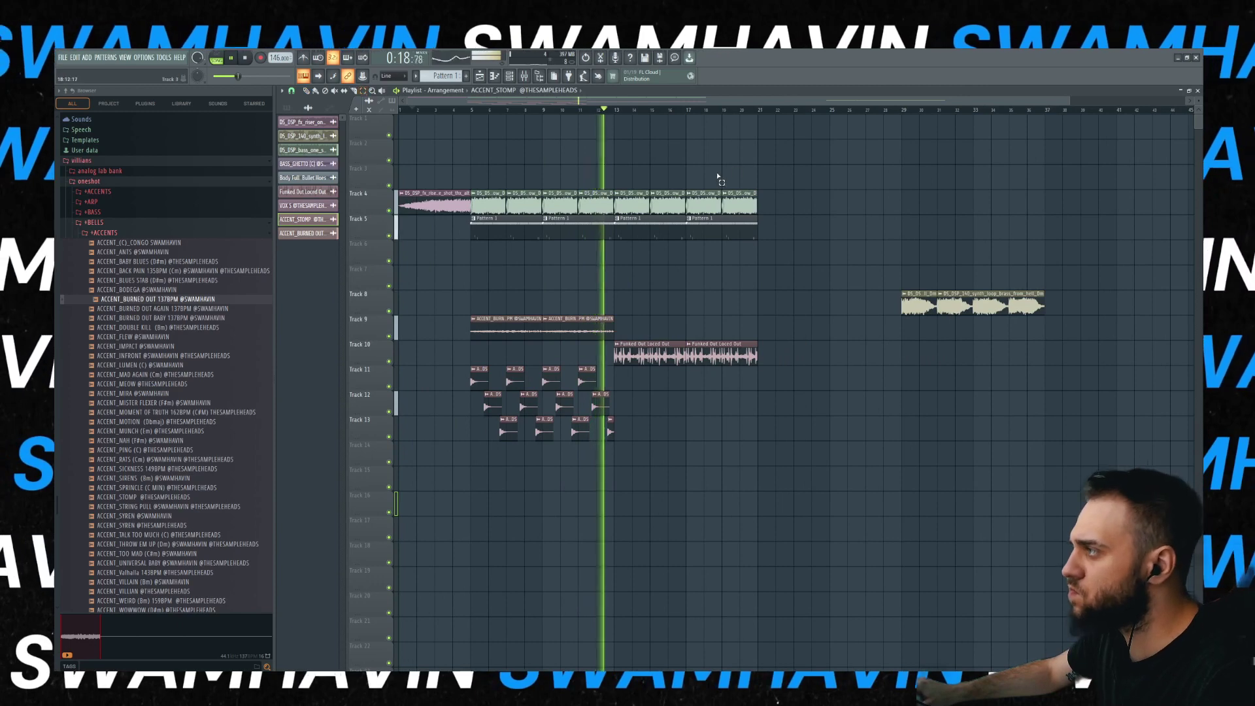
left_click_drag(760, 173, 482, 666)
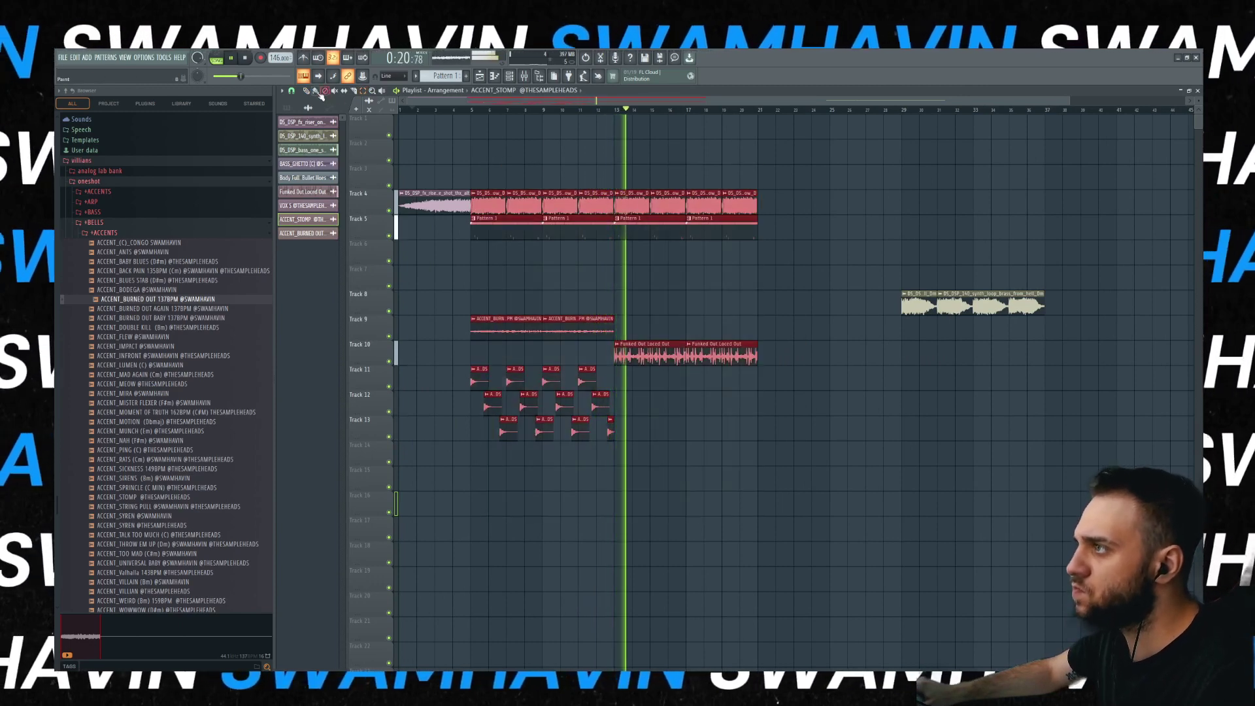
key("ctrl+b")
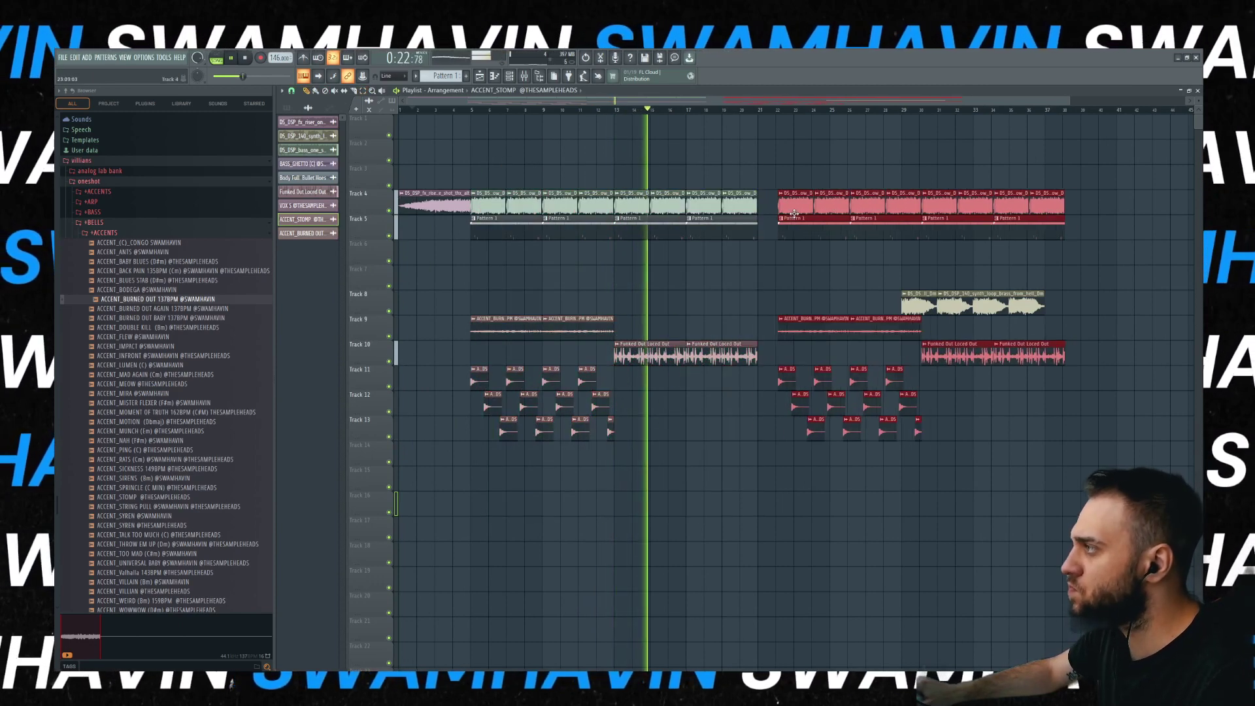
scroll(651, 228, "up", 4)
scroll(650, 228, "down", 5)
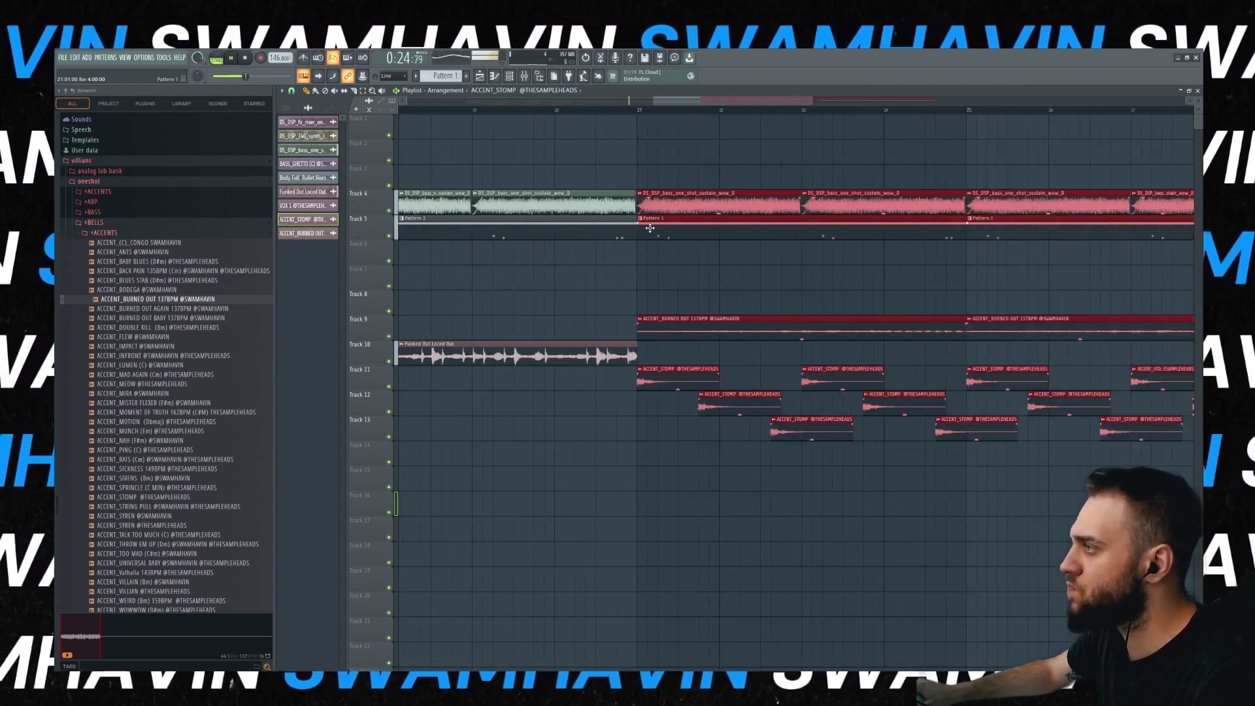
left_click(971, 305)
right_click(821, 311)
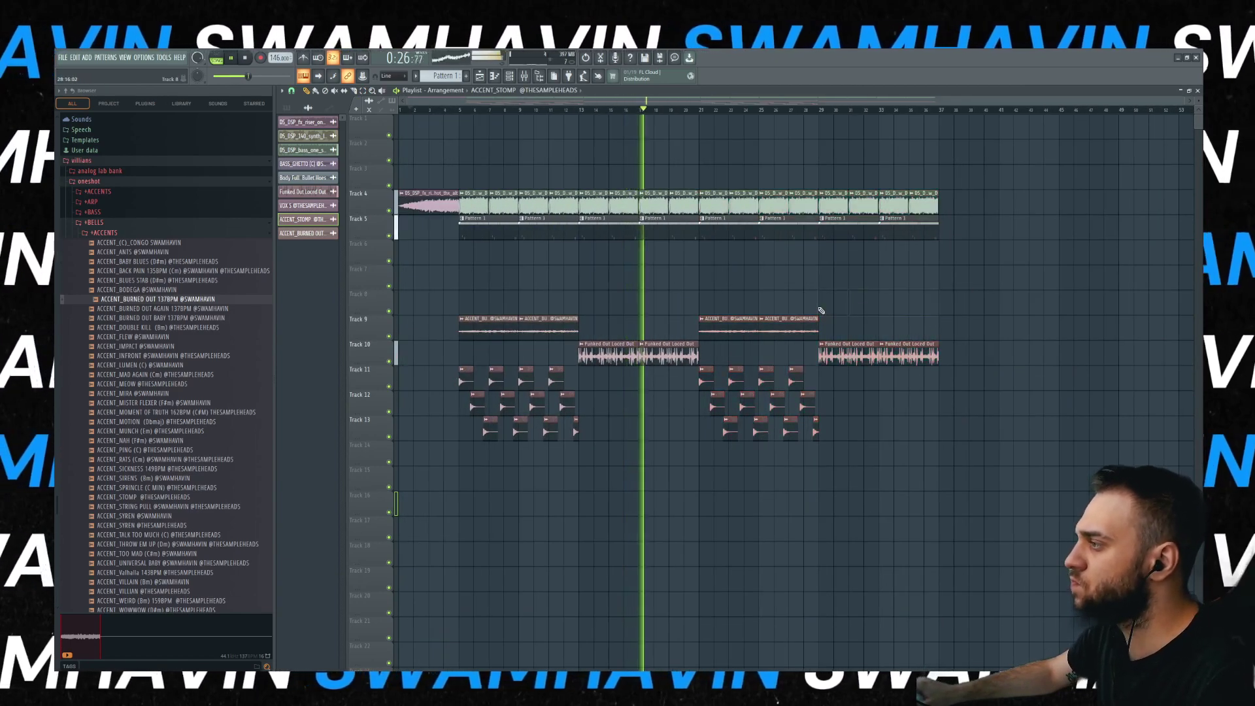
- Delete the Pattern 1 clips from bars 21 to 36 on Track 5 and move the remaining Pattern 1 clips to Track 15
right_click(768, 324)
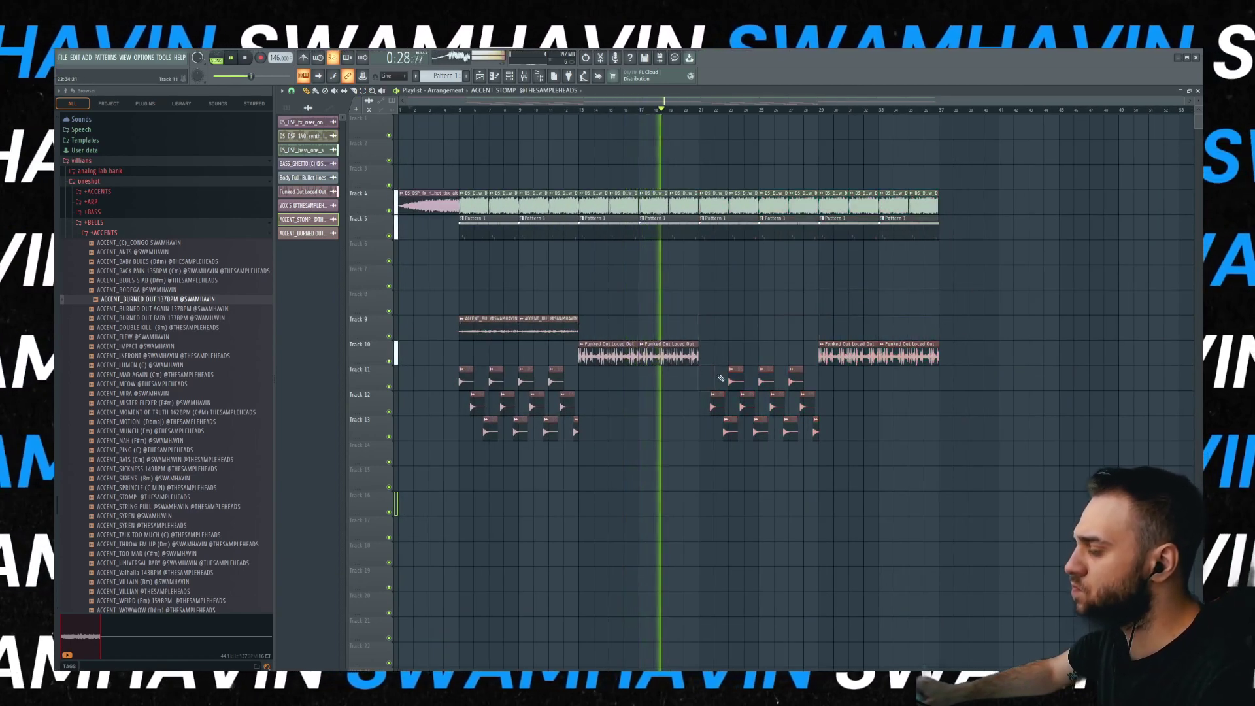
key("ctrl+z")
right_click(724, 232)
right_click(788, 232)
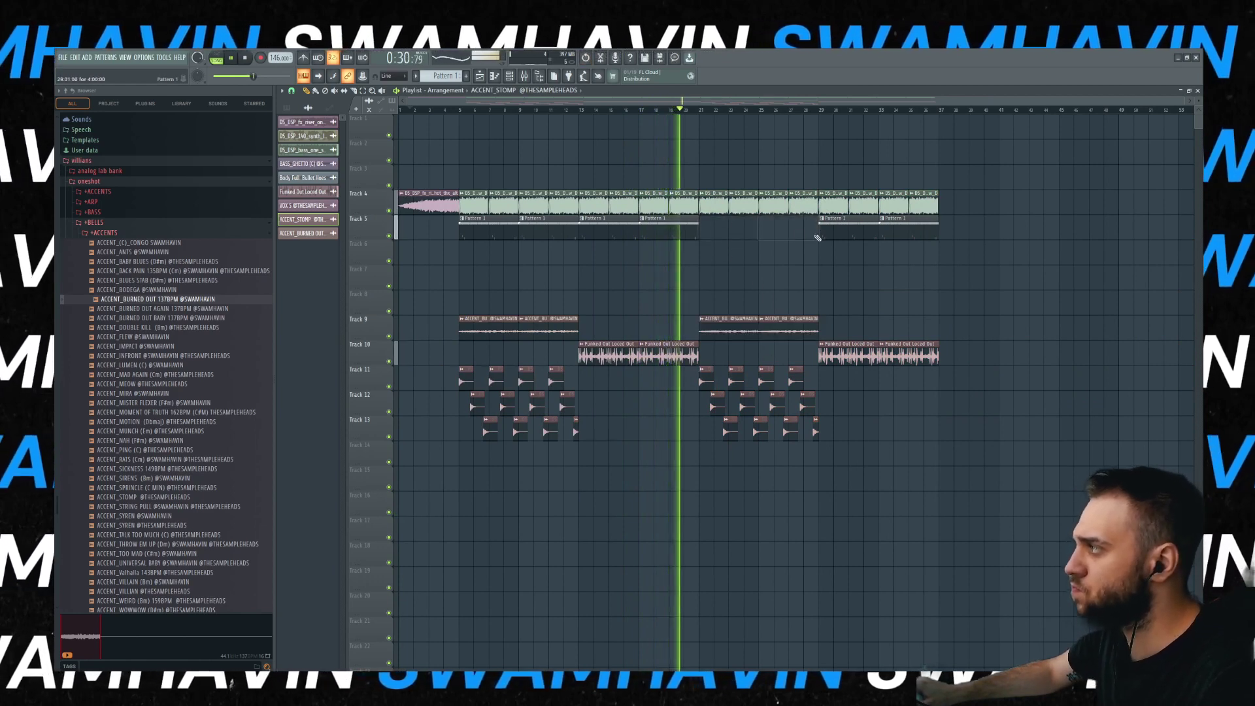
right_click(848, 233)
right_click(908, 232)
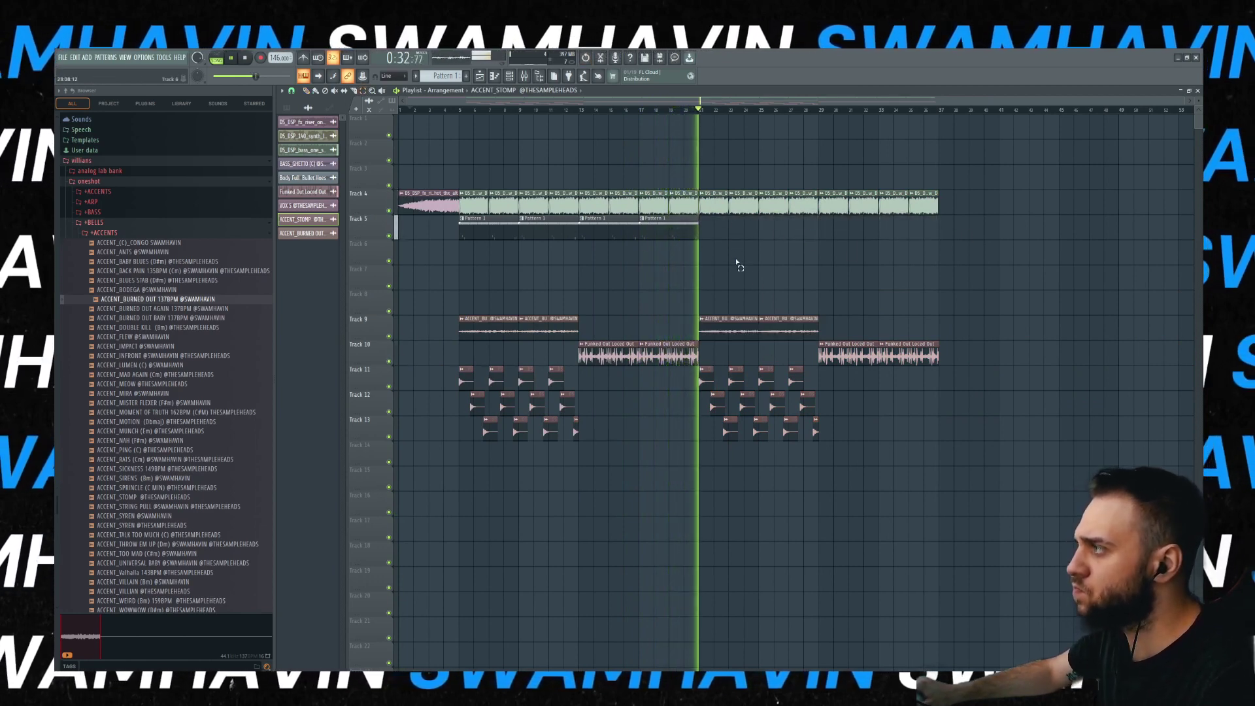
left_click_drag(735, 266, 483, 510)
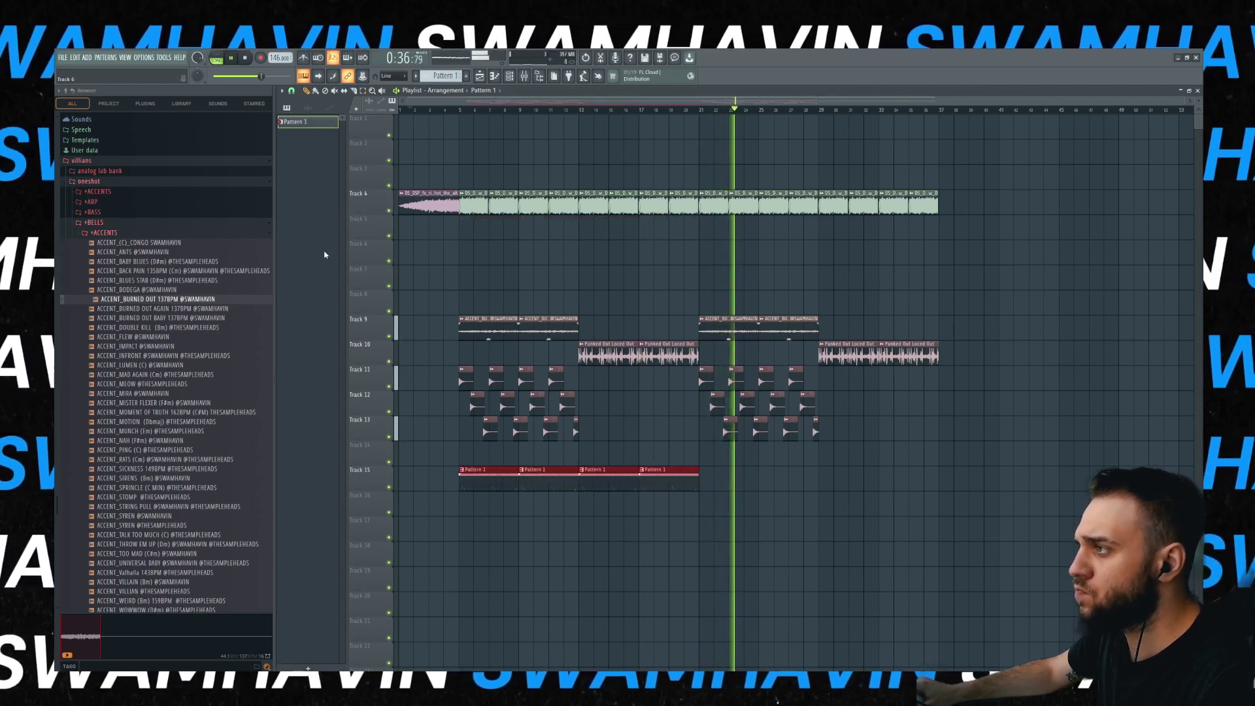
- Place the DS_DSP_140_synth_loop_brass_from_hell_Dm clip on Track 5 at bar 21 and delete the Track 4 bass clips above it, bars 21 to 28
left_click(309, 109)
left_click(301, 136)
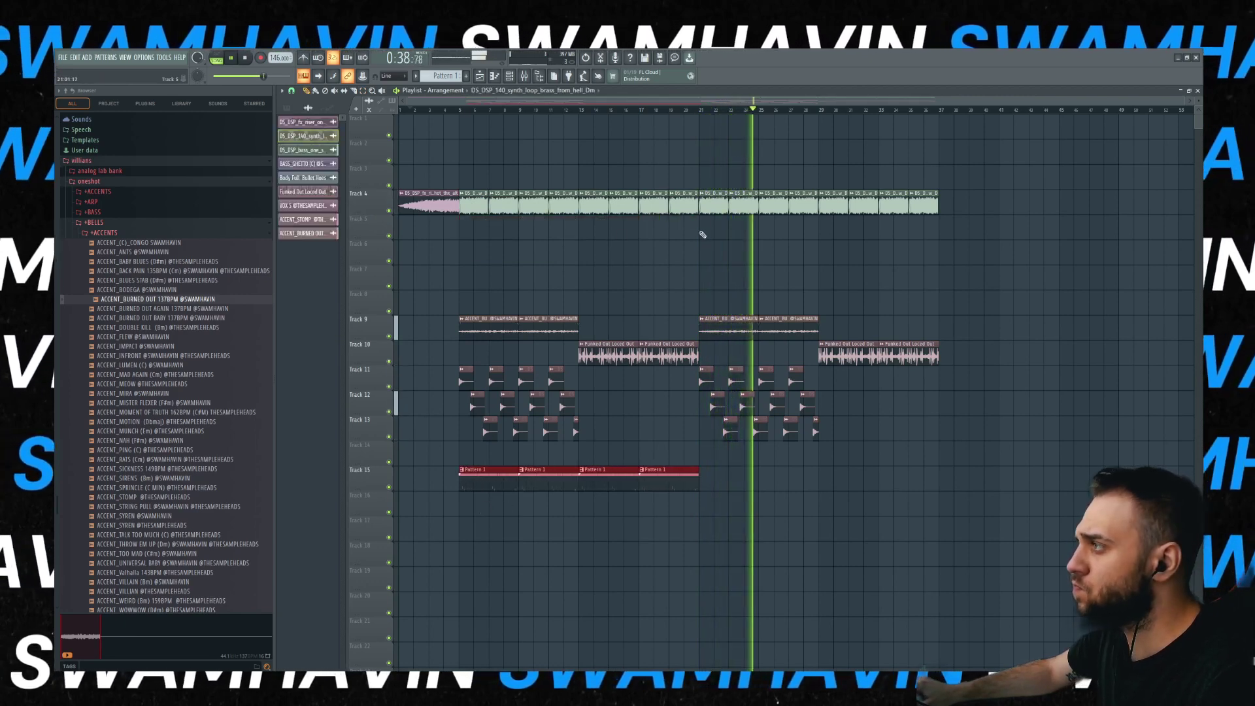
left_click(700, 232)
right_click(733, 208)
right_click(713, 208)
right_click(774, 207)
right_click(804, 208)
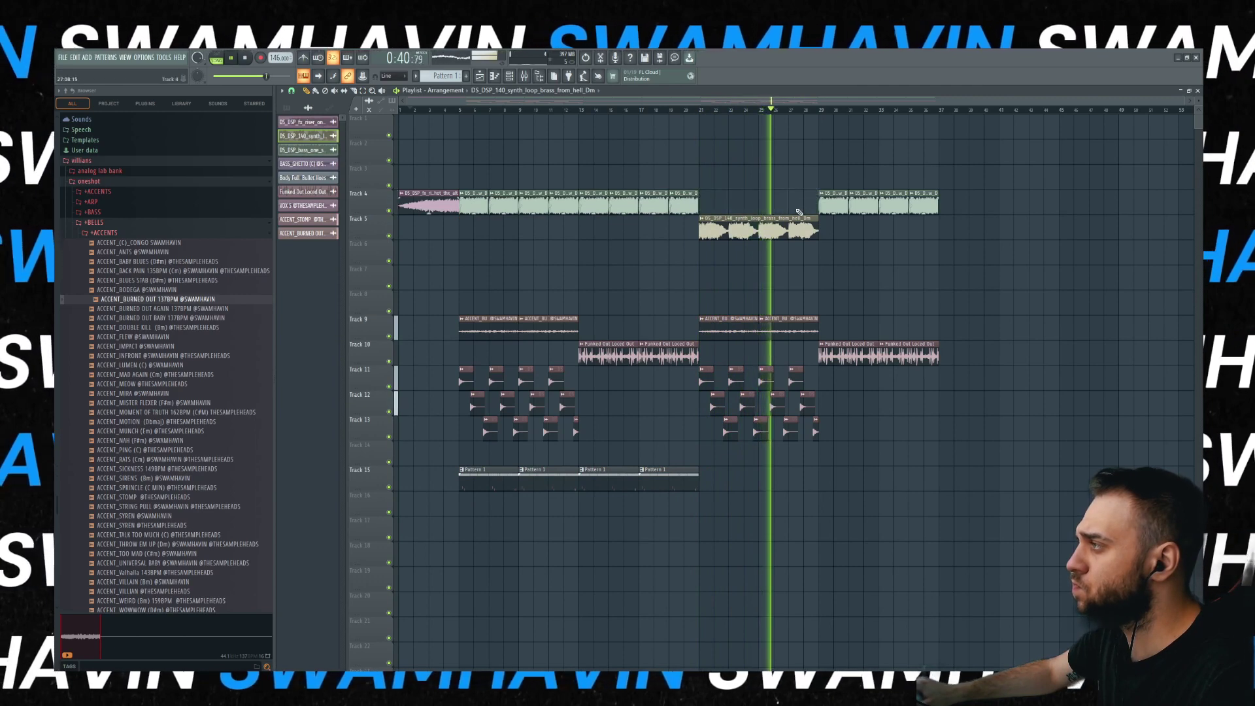
- Route ACCENT_STOMP to mixer Insert 20, load ValhallaVintageVerb in slot 4, and adjust the reverb's mix
double_click(794, 377)
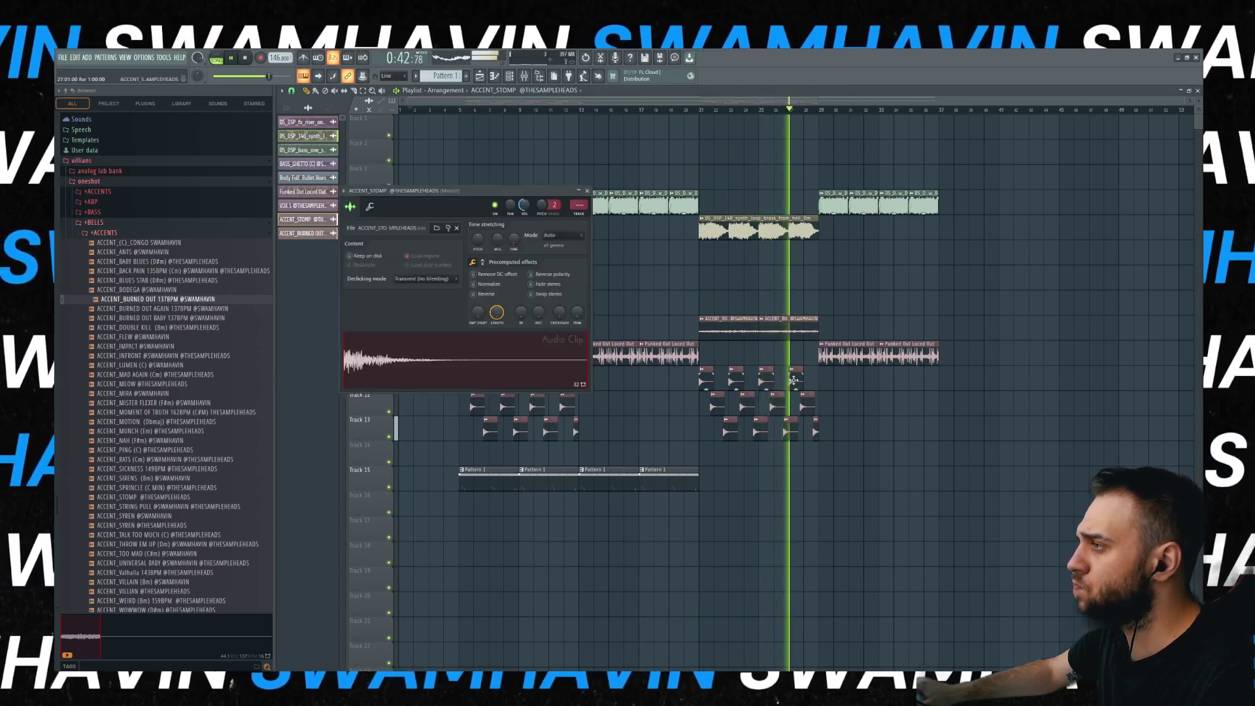
left_click_drag(578, 205, 578, 164)
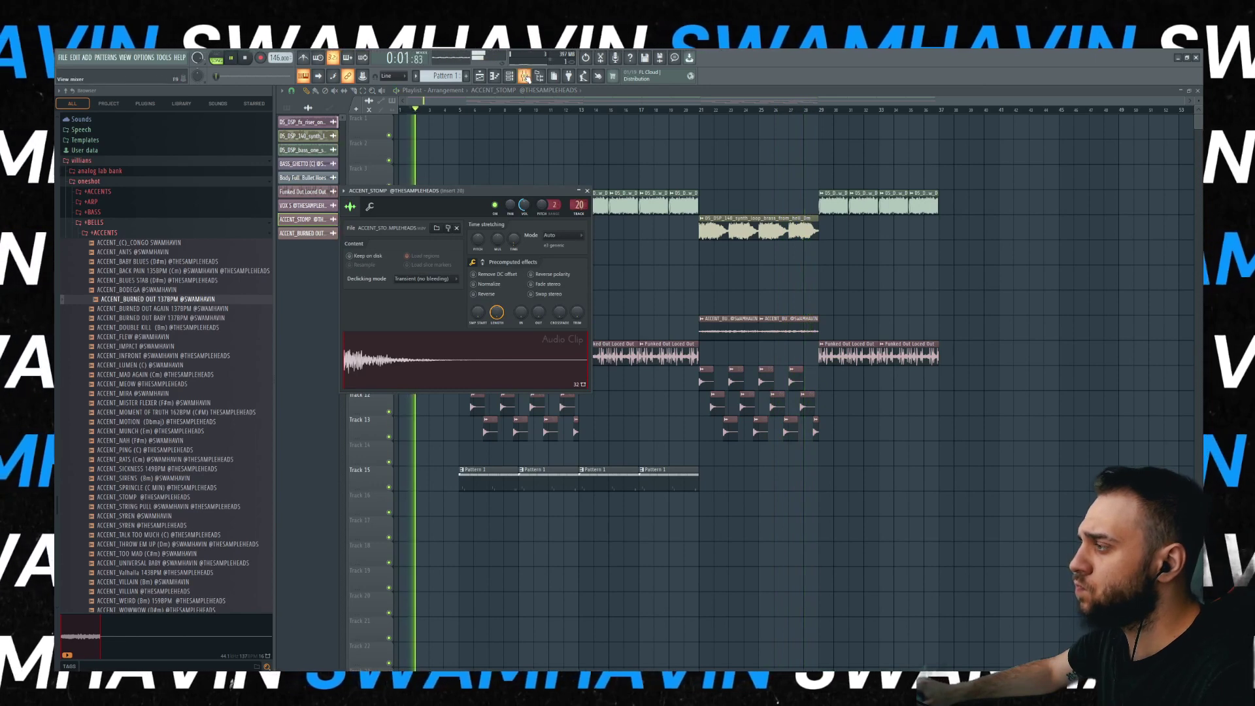
left_click(525, 78)
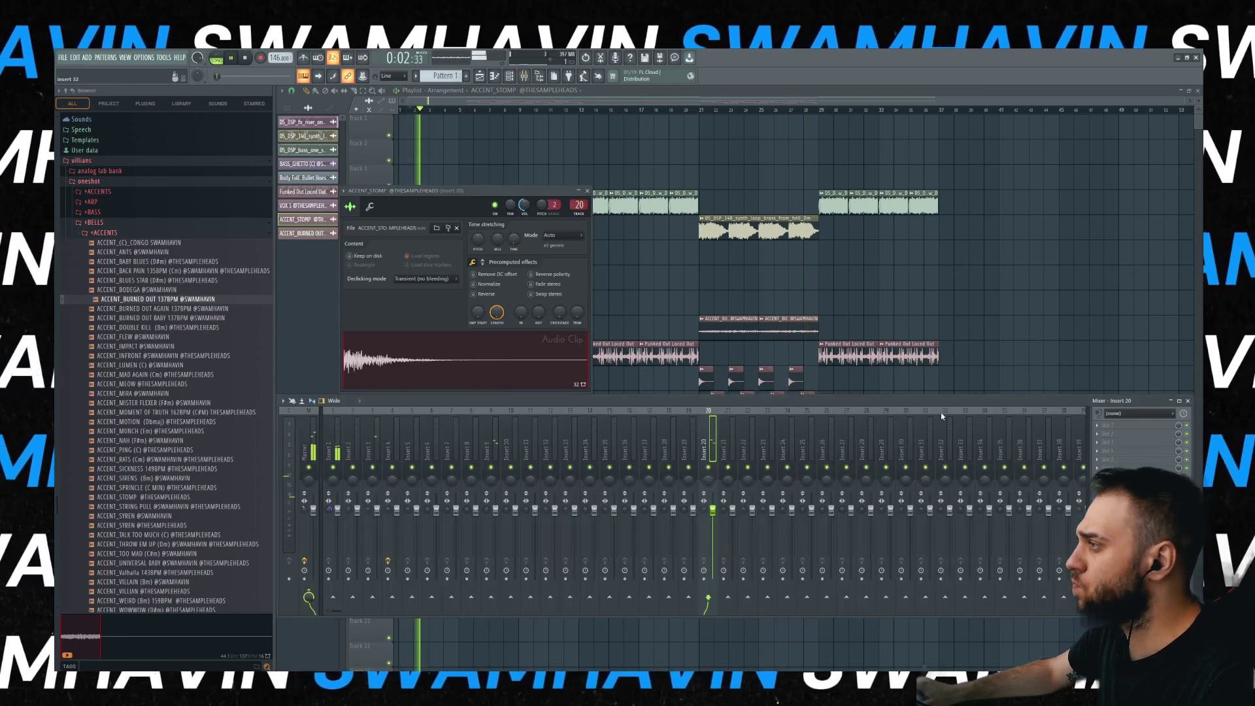
left_click(1115, 451)
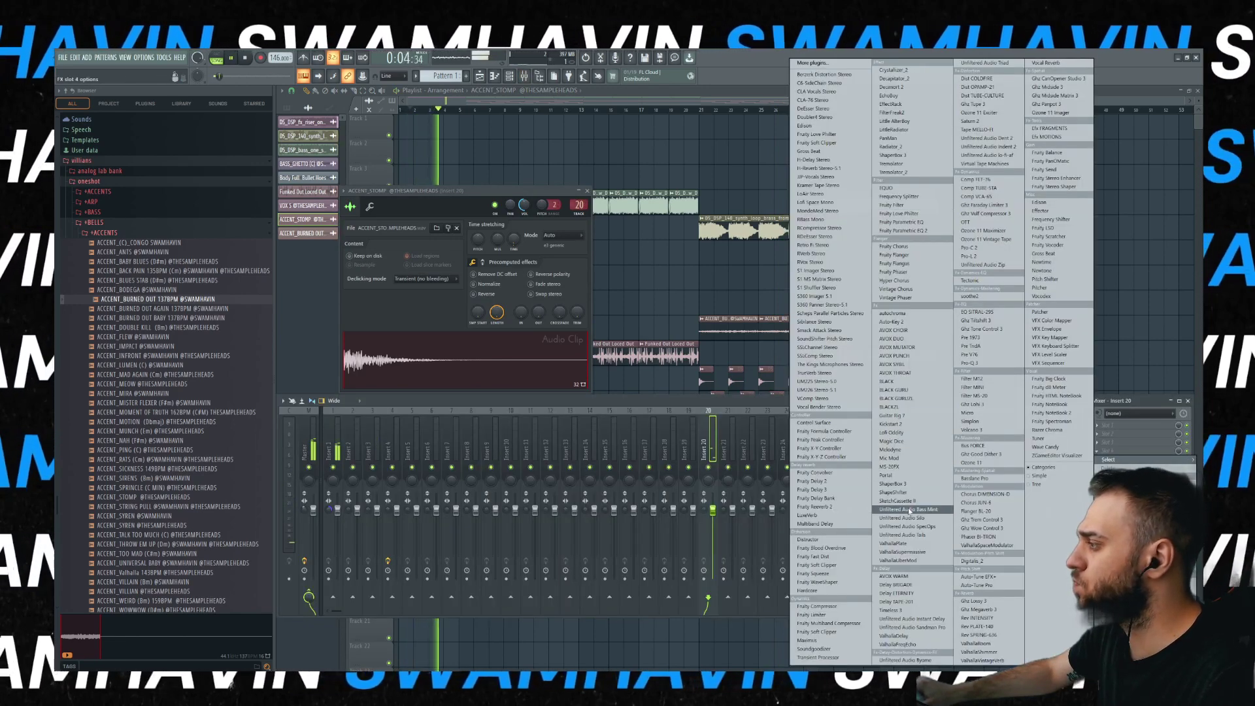
left_click(978, 660)
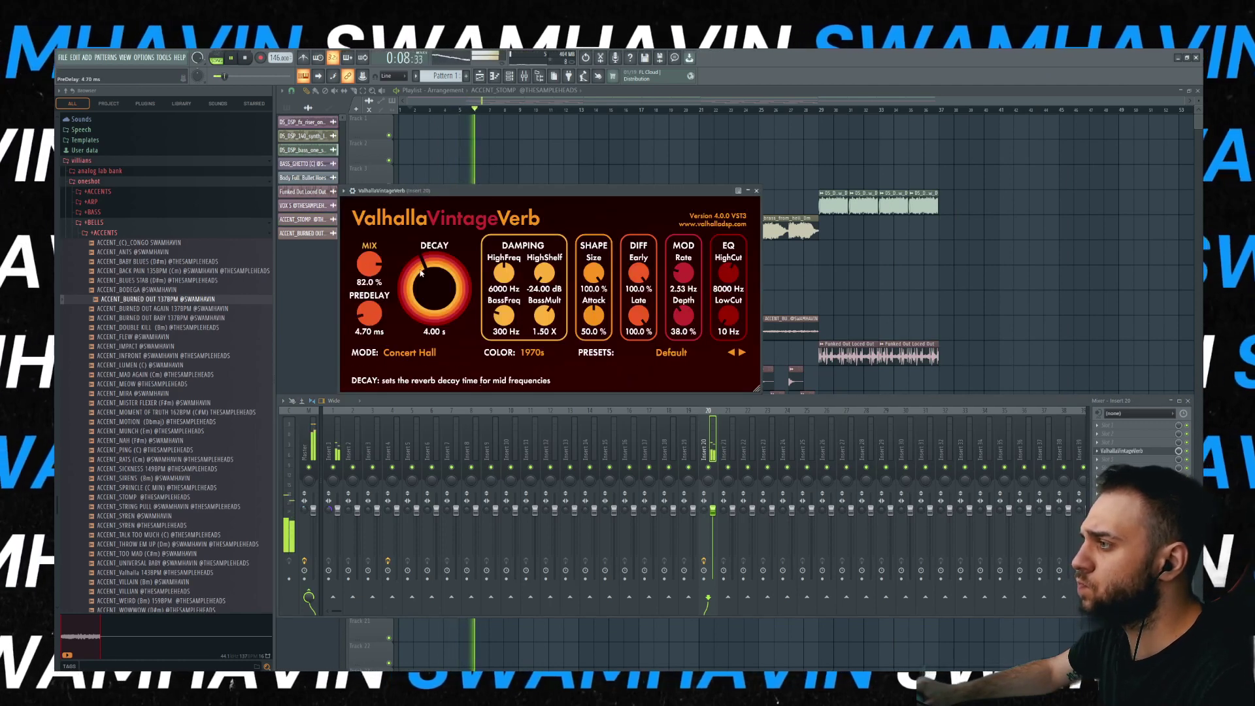
left_click_drag(369, 265, 379, 298)
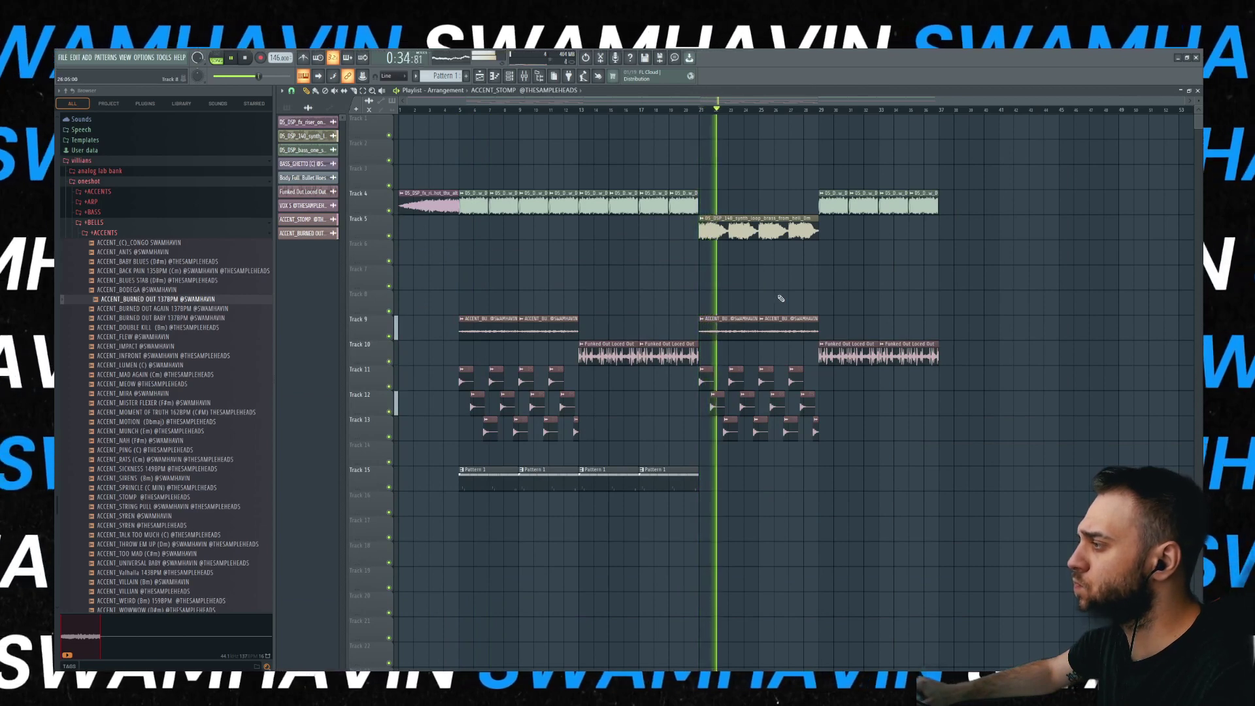
- Slice the Track 5 brass loop after its first two bars and repeat that slice four times across bars 21 to 28
left_click(690, 110)
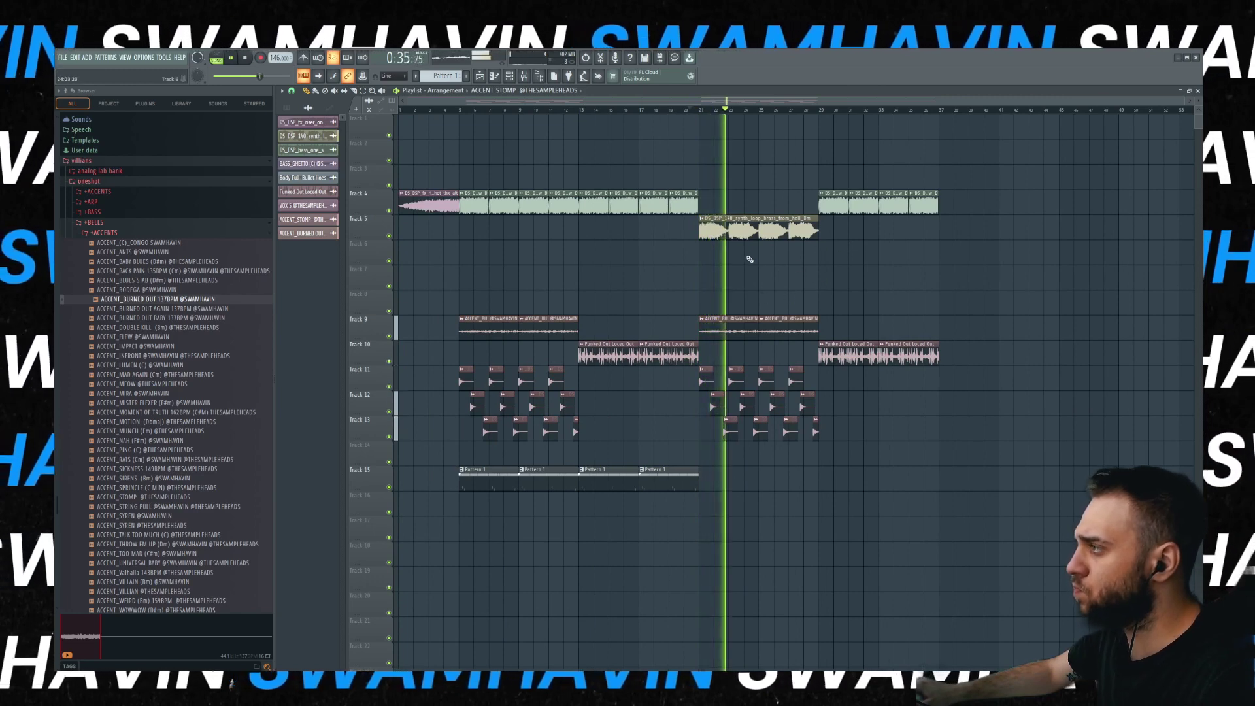
scroll(739, 226, "up", 4)
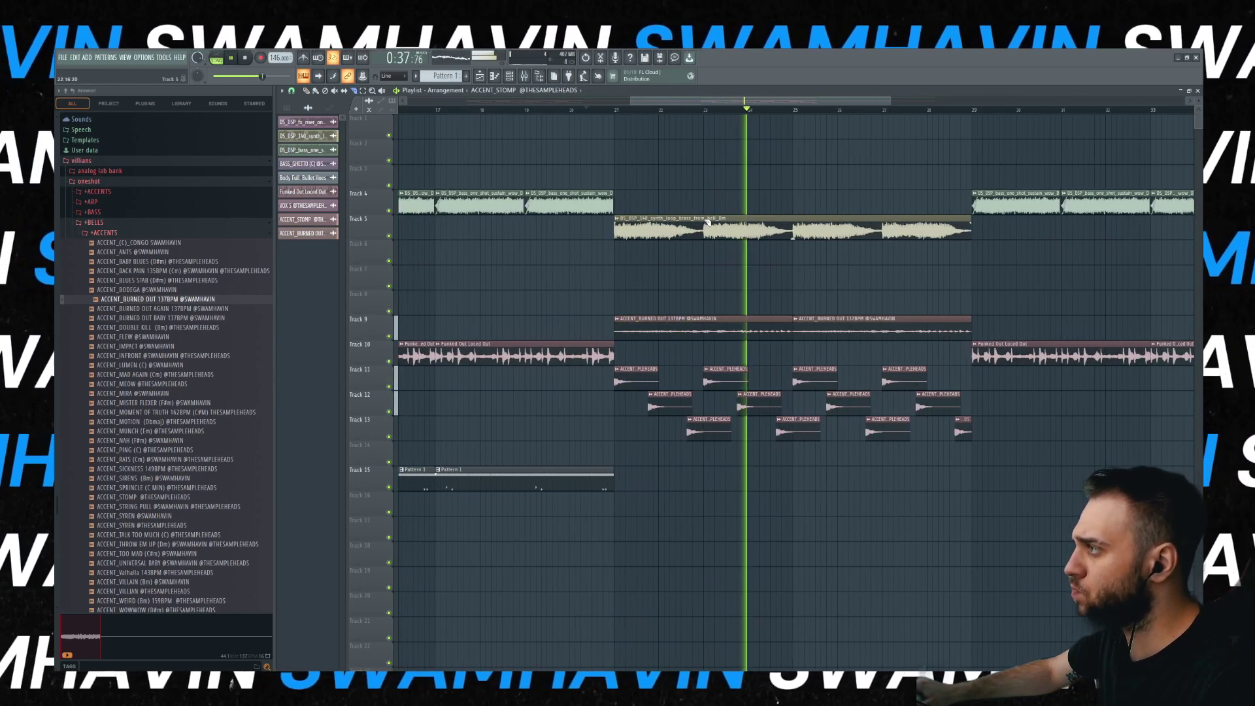
mouse_move(703, 214)
left_mouse_down()
mouse_move(703, 251)
mouse_move(751, 252)
mouse_move(752, 235)
left_mouse_up()
left_click(309, 92)
right_click(734, 230)
left_click_drag(844, 256, 844, 232)
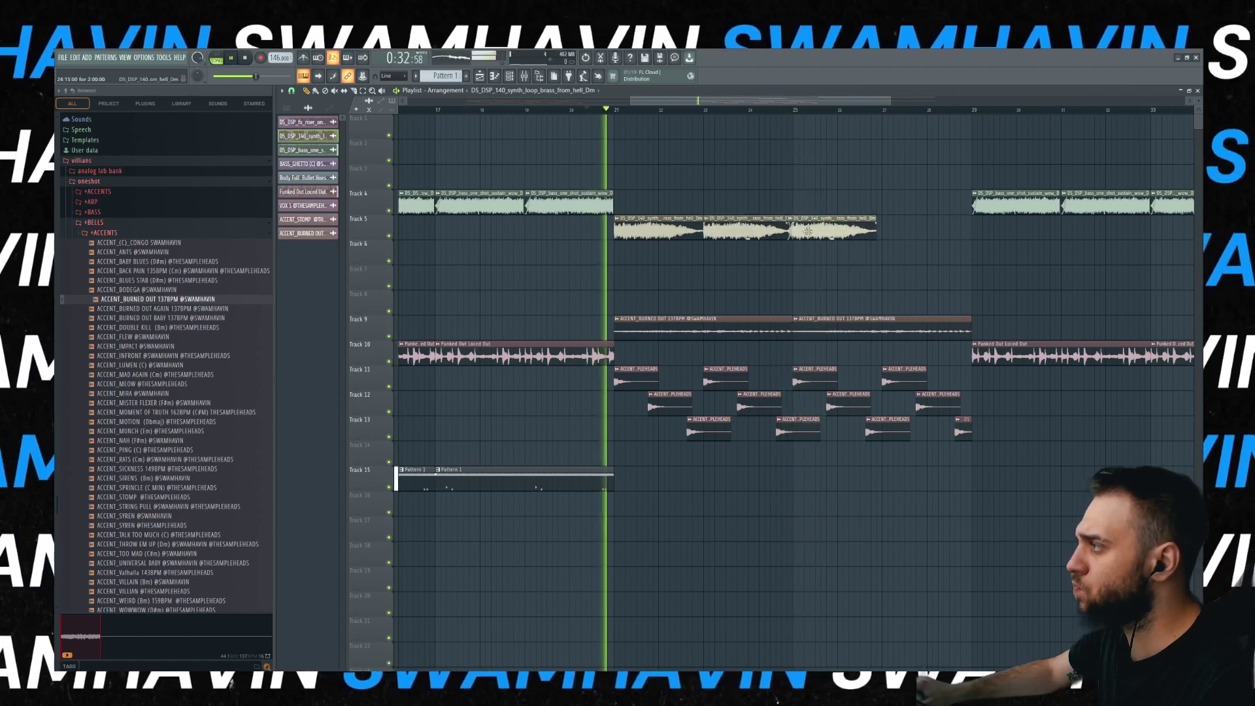
left_click(903, 262)
left_click_drag(903, 262, 903, 235)
scroll(755, 262, "down", 4)
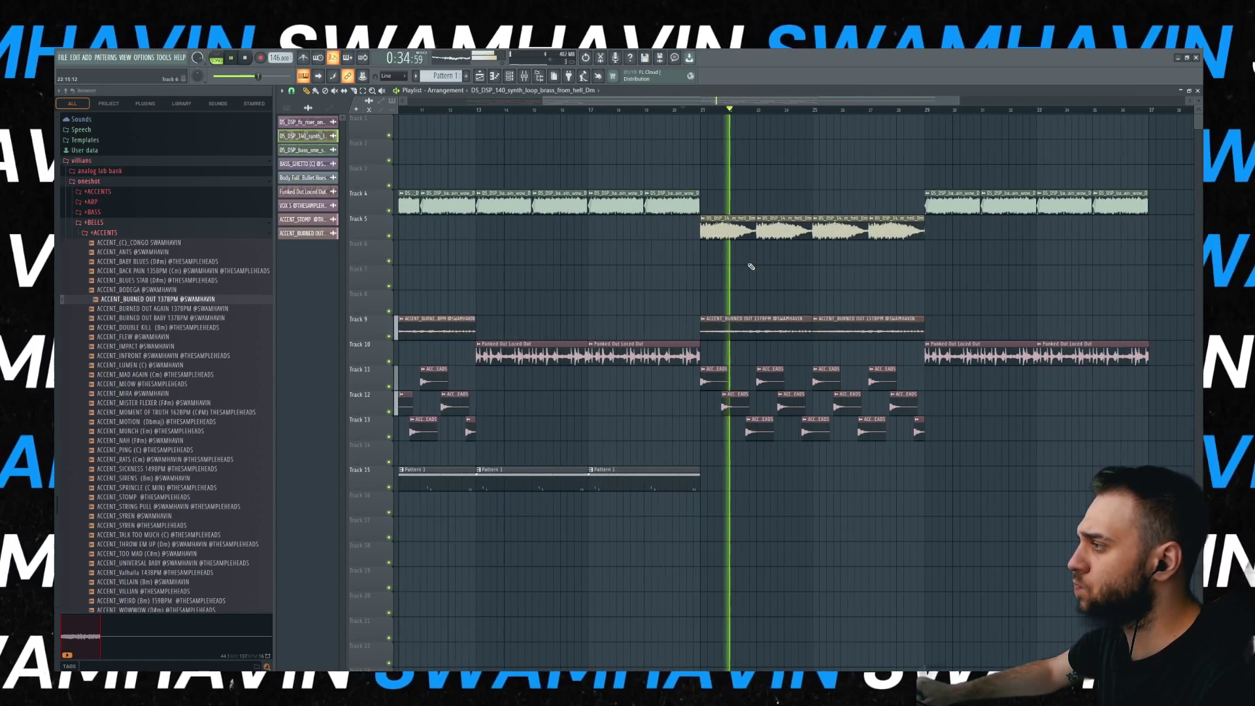
- Find TBP - Convict Rise in the 1SWAMIQ SAUCE FX samples and place it on Track 6 just before bars 21 and 29
scroll(112, 236, "up", 12)
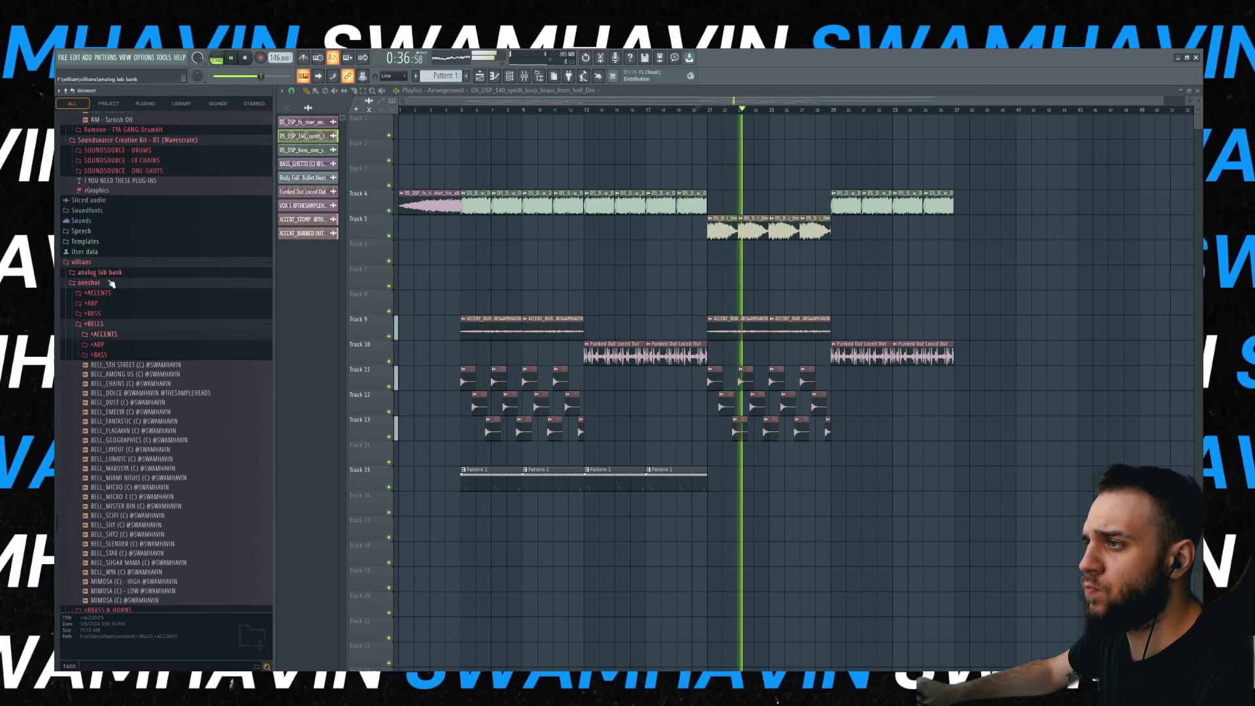
scroll(106, 324, "up", 2)
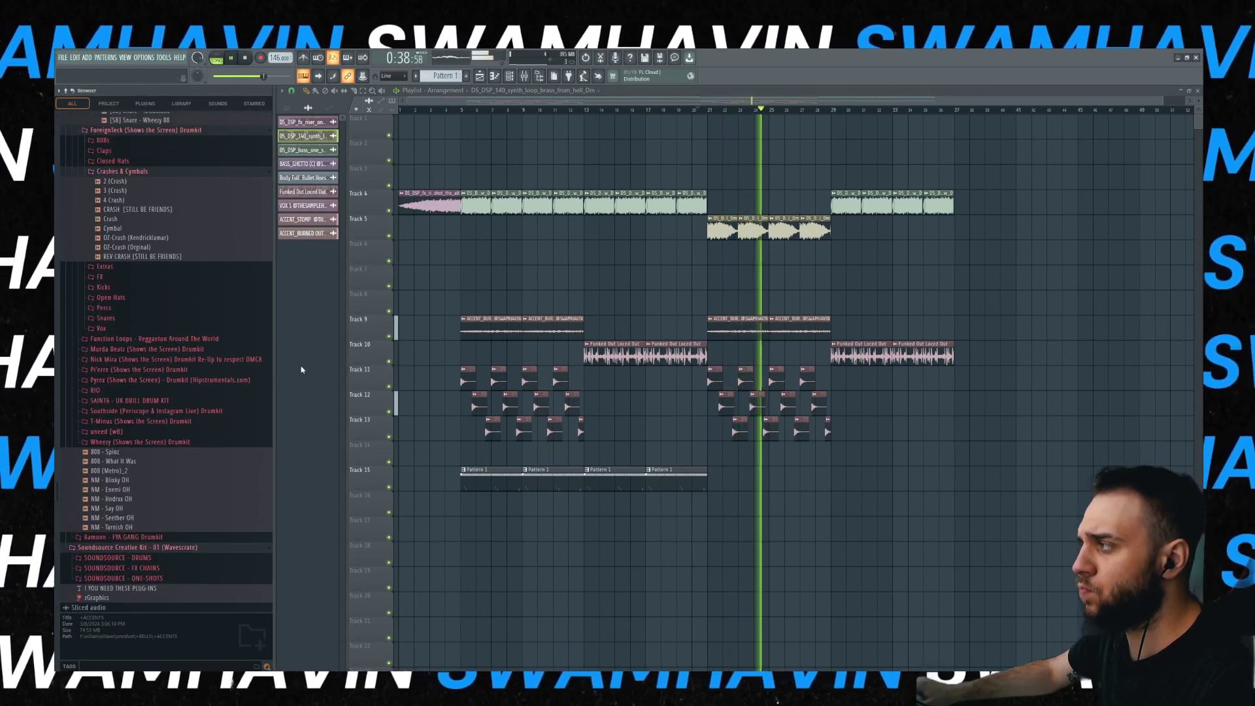
scroll(148, 351, "down", 15)
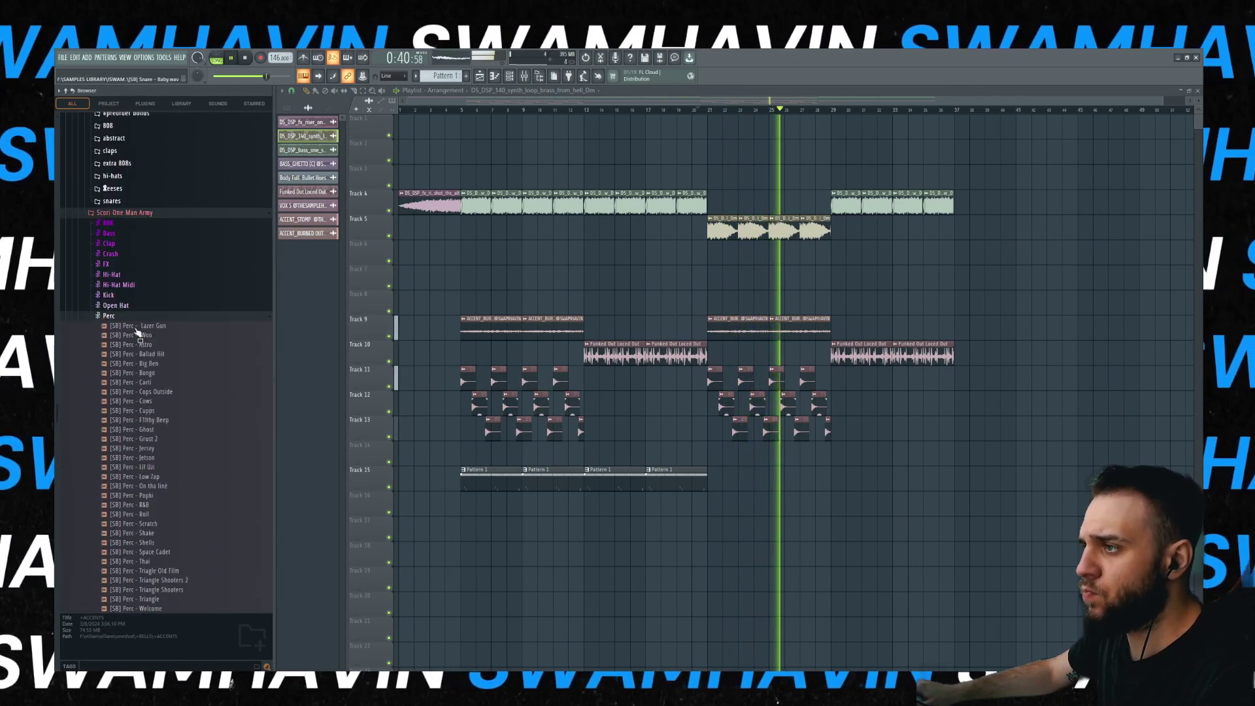
scroll(137, 327, "up", 20)
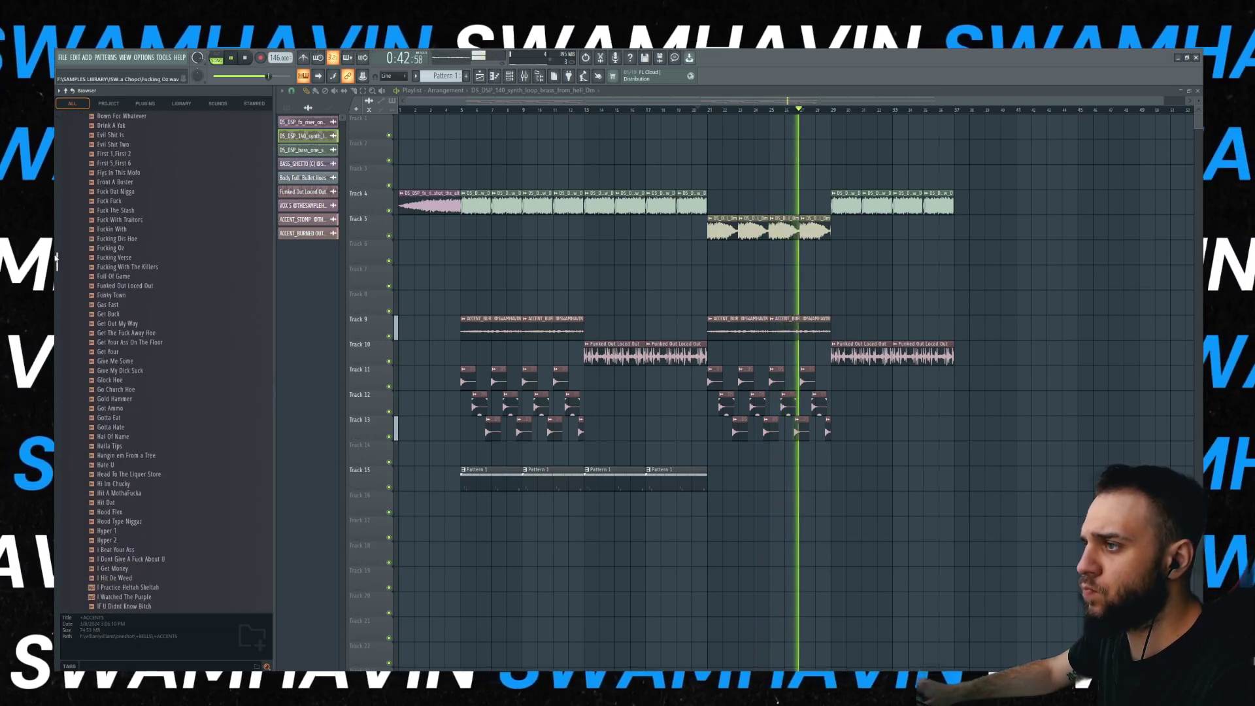
scroll(143, 323, "down", 7)
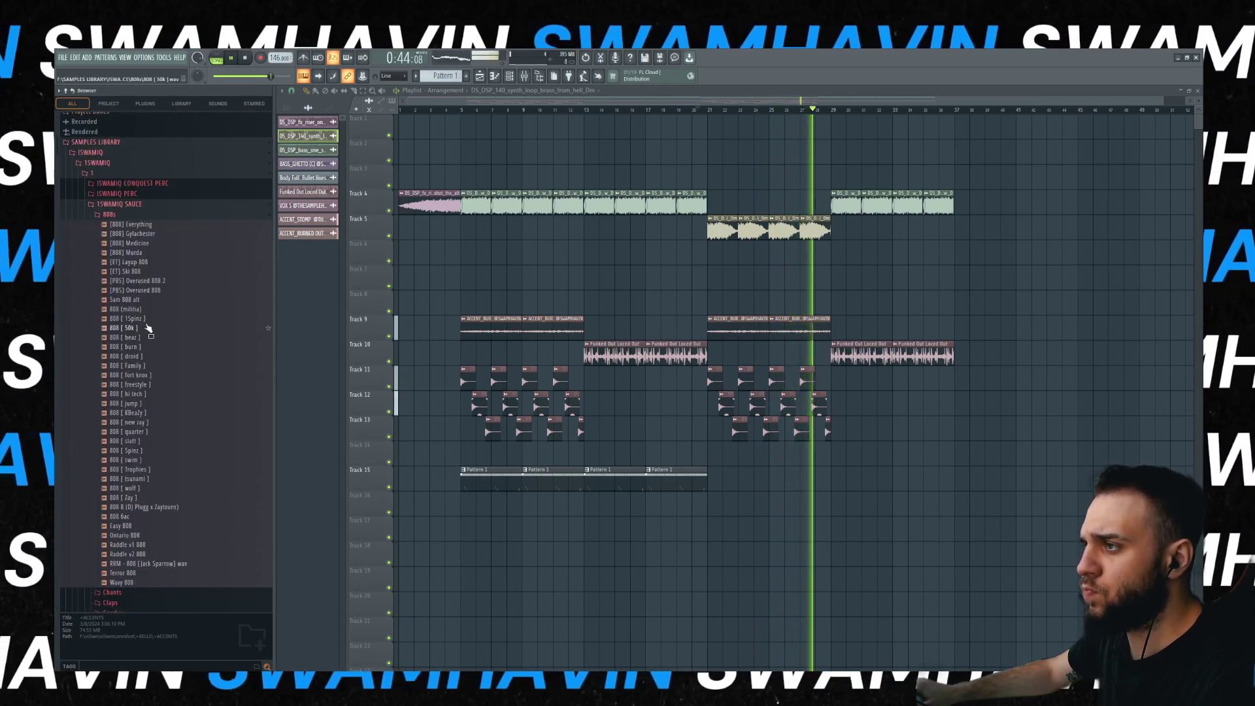
left_click(109, 215)
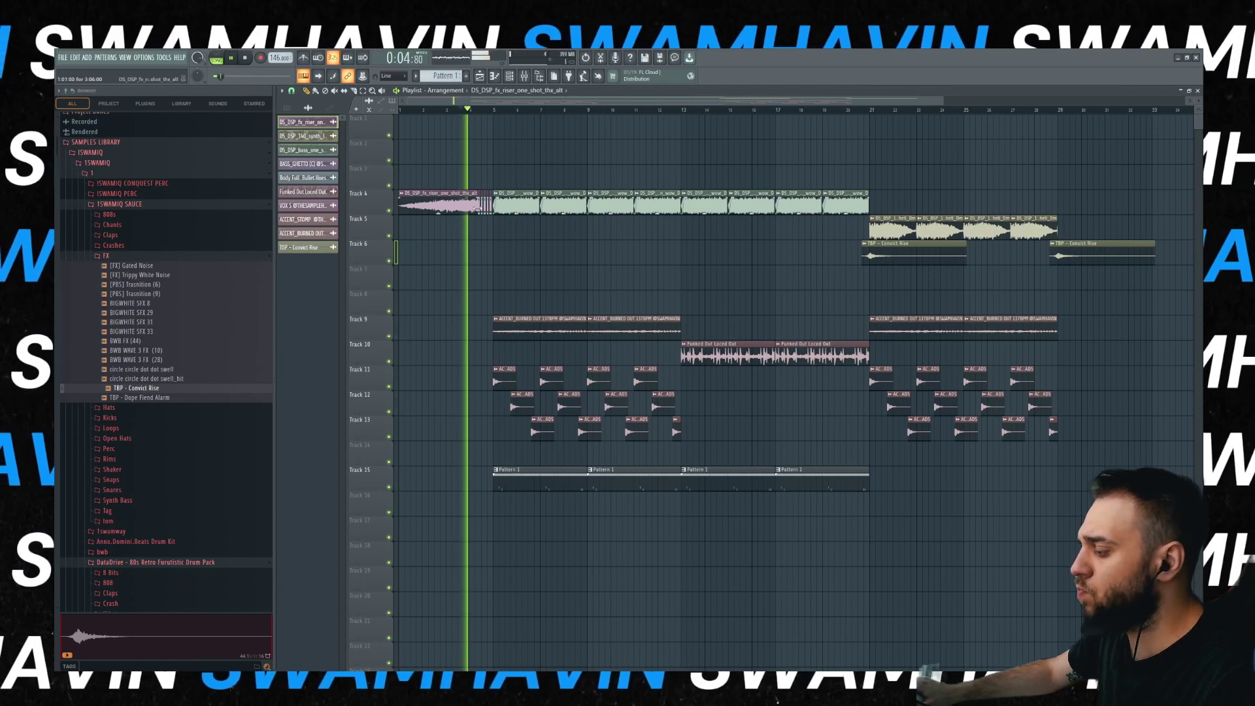
scroll(484, 106, "up", 6)
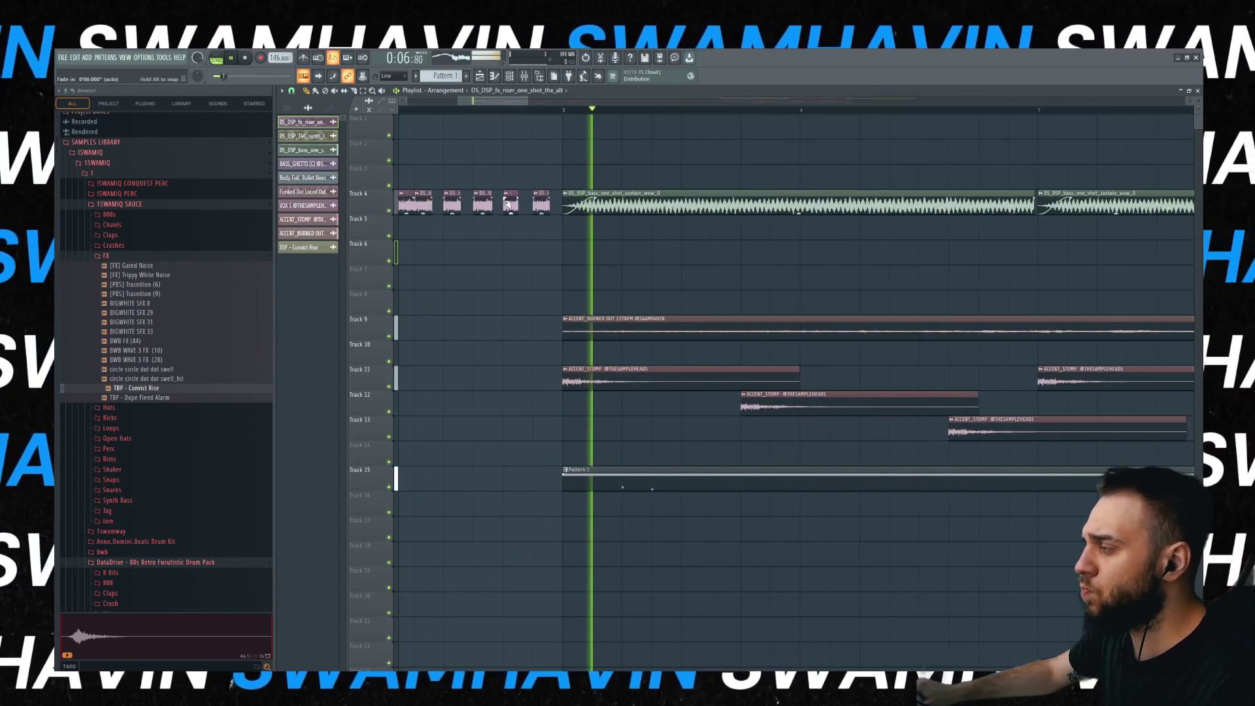
scroll(487, 106, "down", 6)
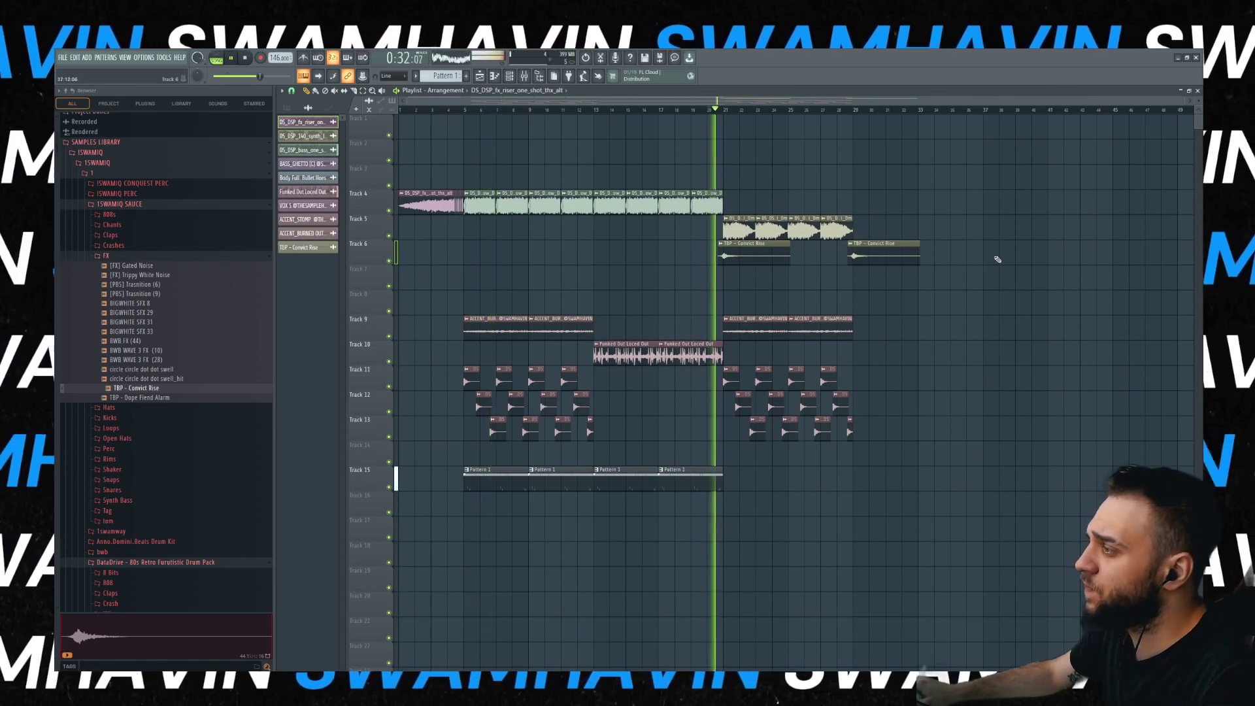
- Select all clips from bar 5 through bar 28, including both Convict Rise clips, and duplicate them starting at bar 29
scroll(926, 332, "up", 2)
scroll(879, 314, "down", 2)
scroll(889, 316, "up", 2)
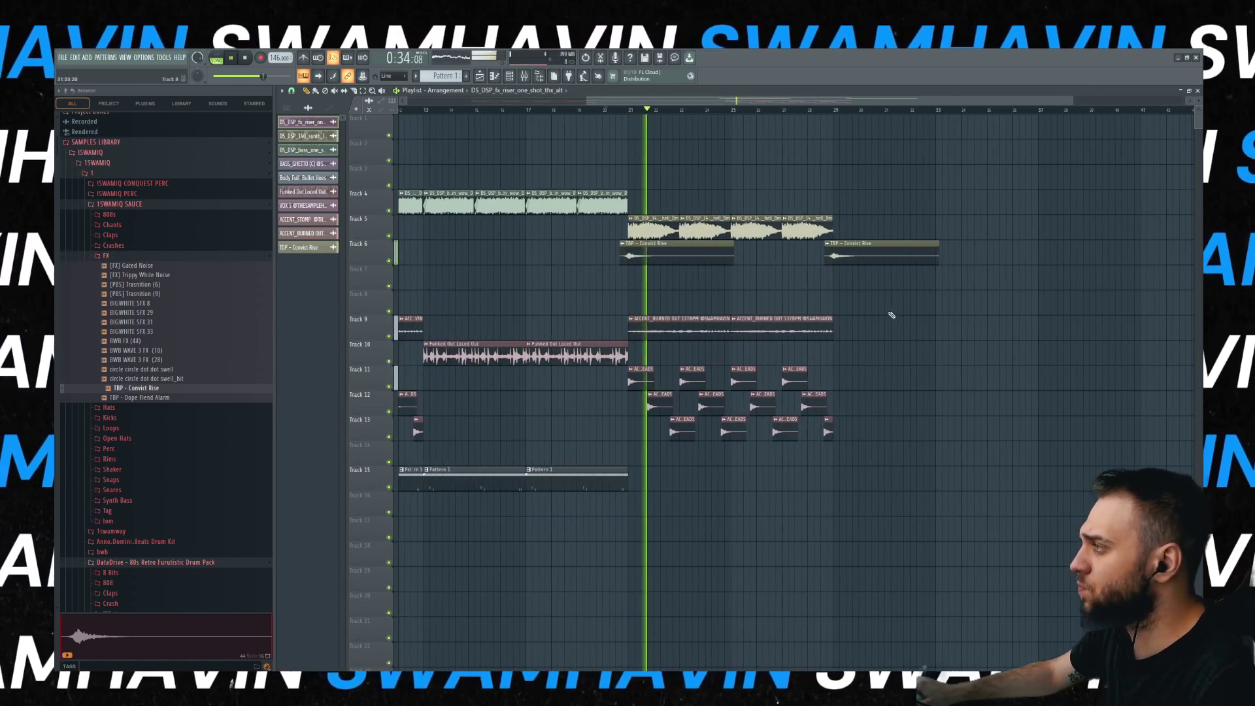
scroll(892, 315, "down", 2)
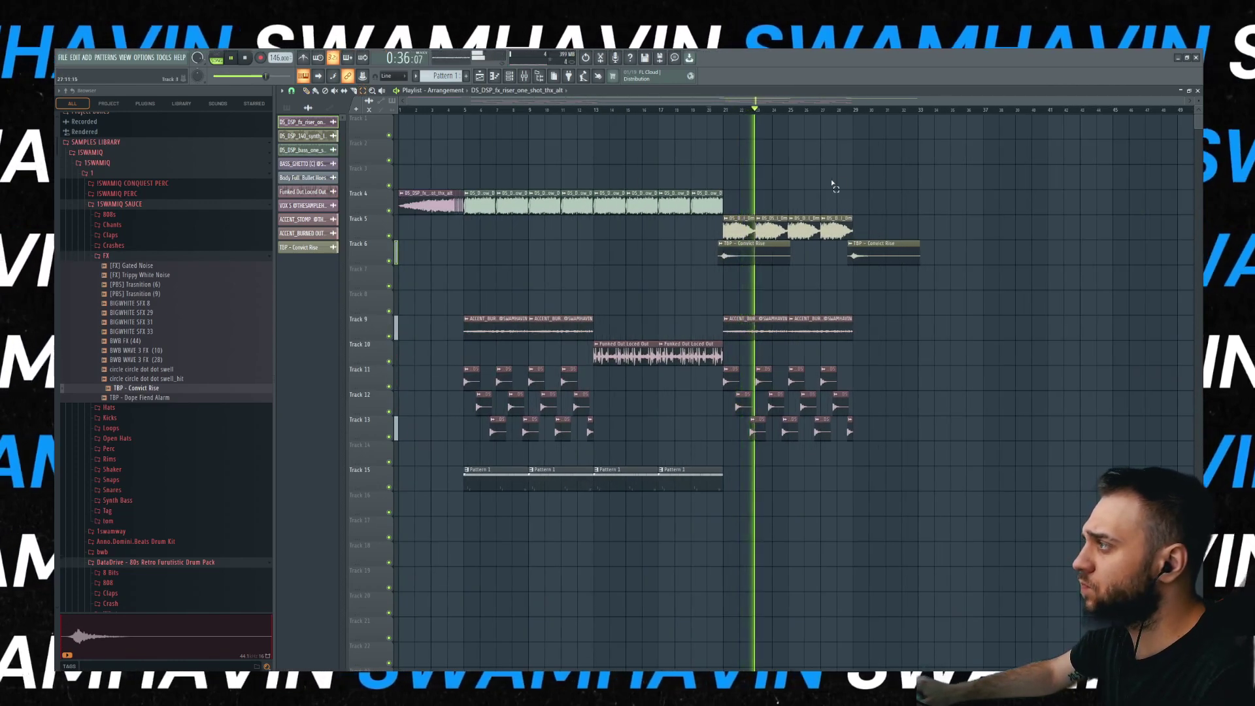
left_click_drag(839, 165, 663, 516)
left_click_drag(851, 170, 469, 516)
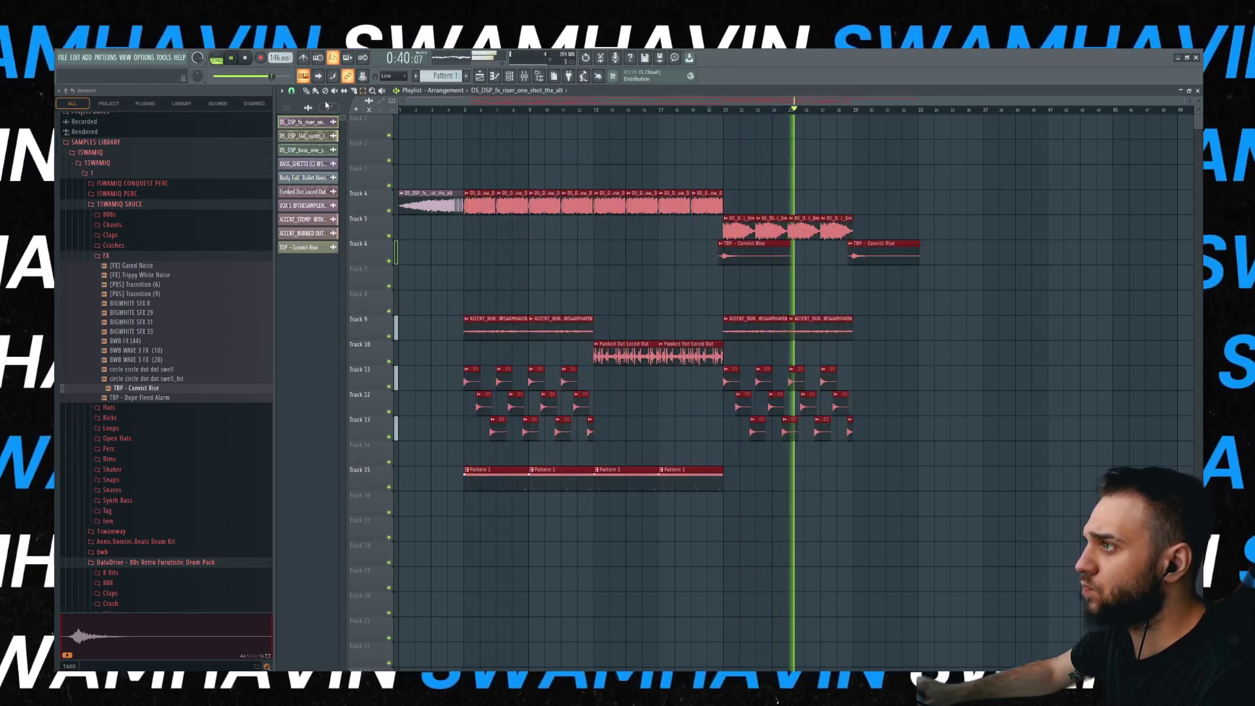
key("ctrl+b")
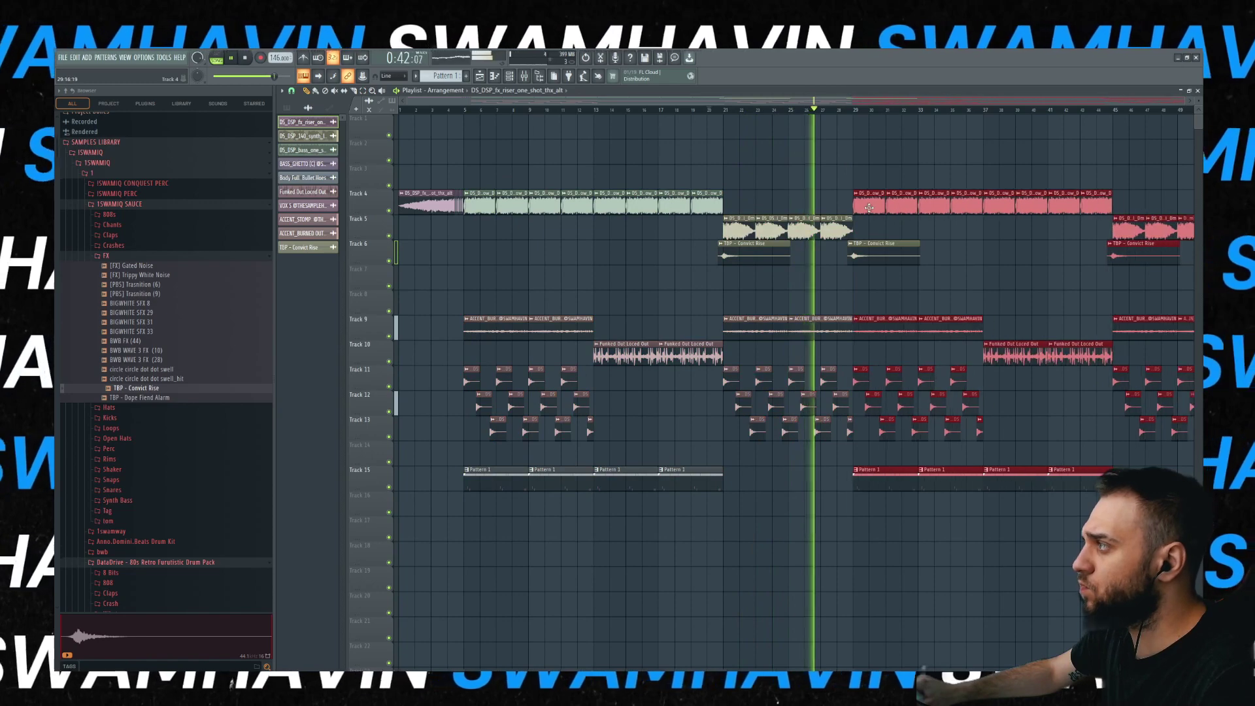
- Delete the Track 6 Convict Rise just before bar 29 and put a copy of the one before bar 21 in its place
scroll(829, 213, "up", 2)
scroll(810, 213, "up", 3)
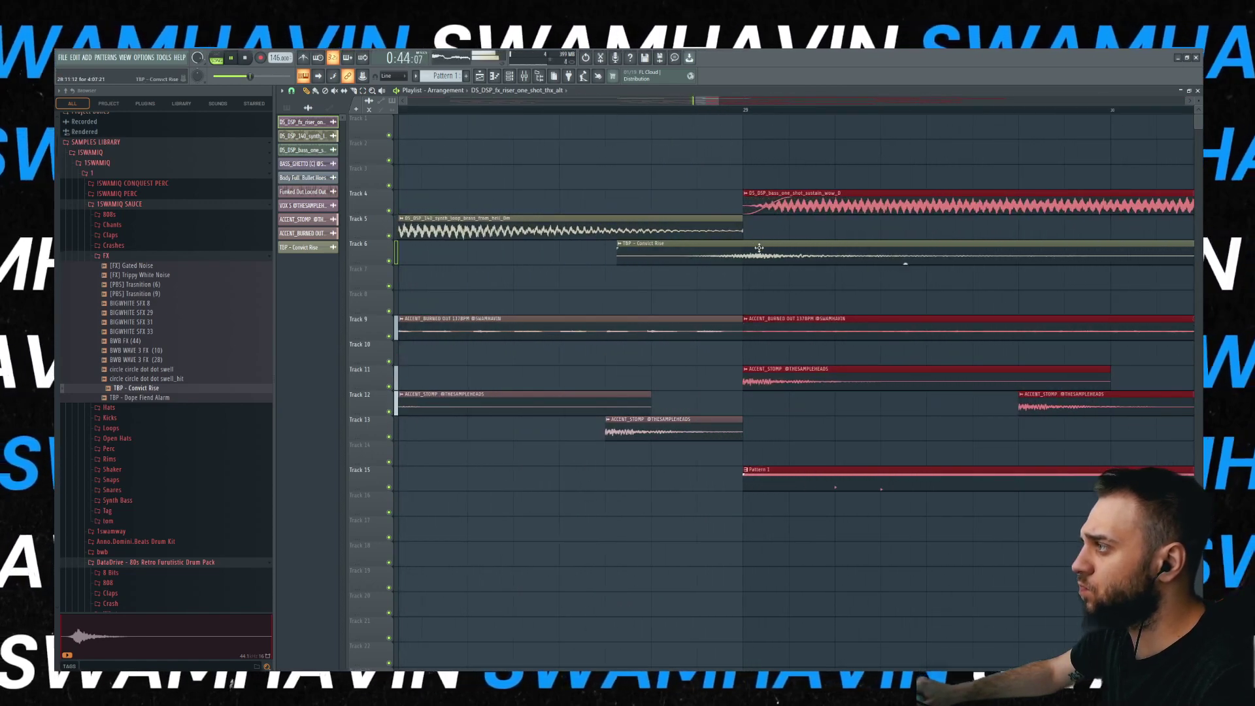
scroll(758, 247, "down", 2)
right_click(783, 247)
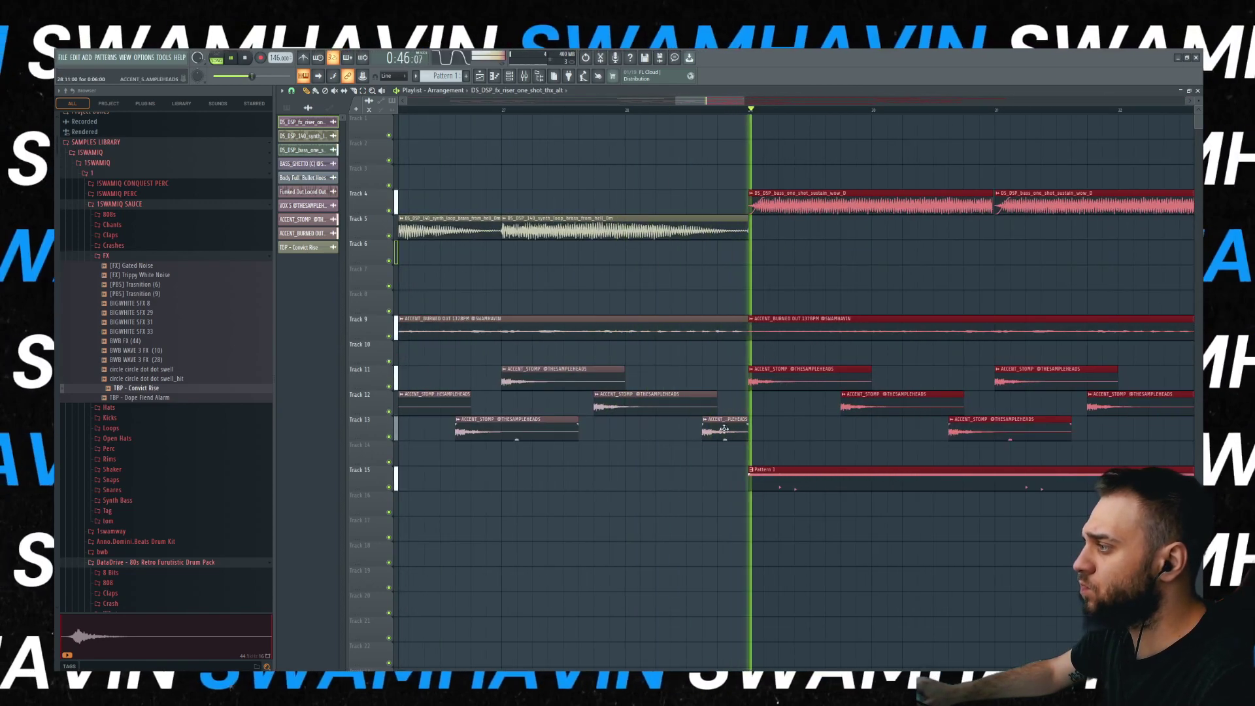
scroll(724, 429, "down", 5)
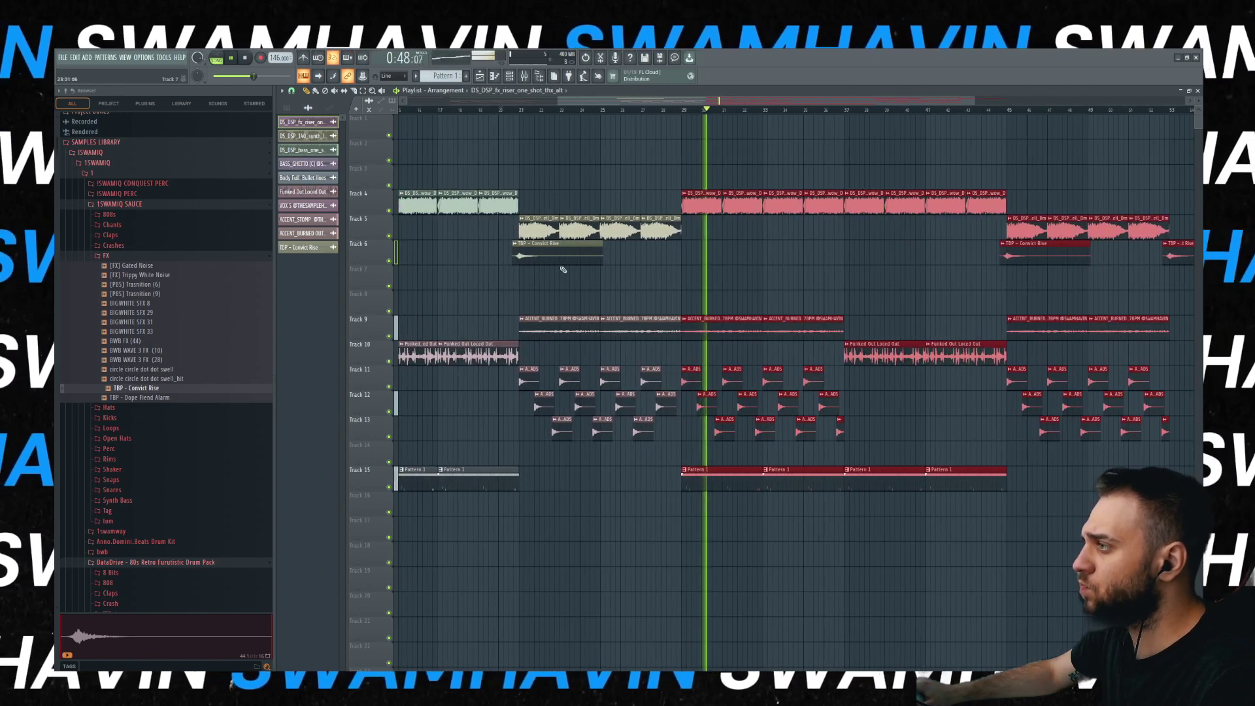
left_click_drag(548, 253, 708, 242, "shift")
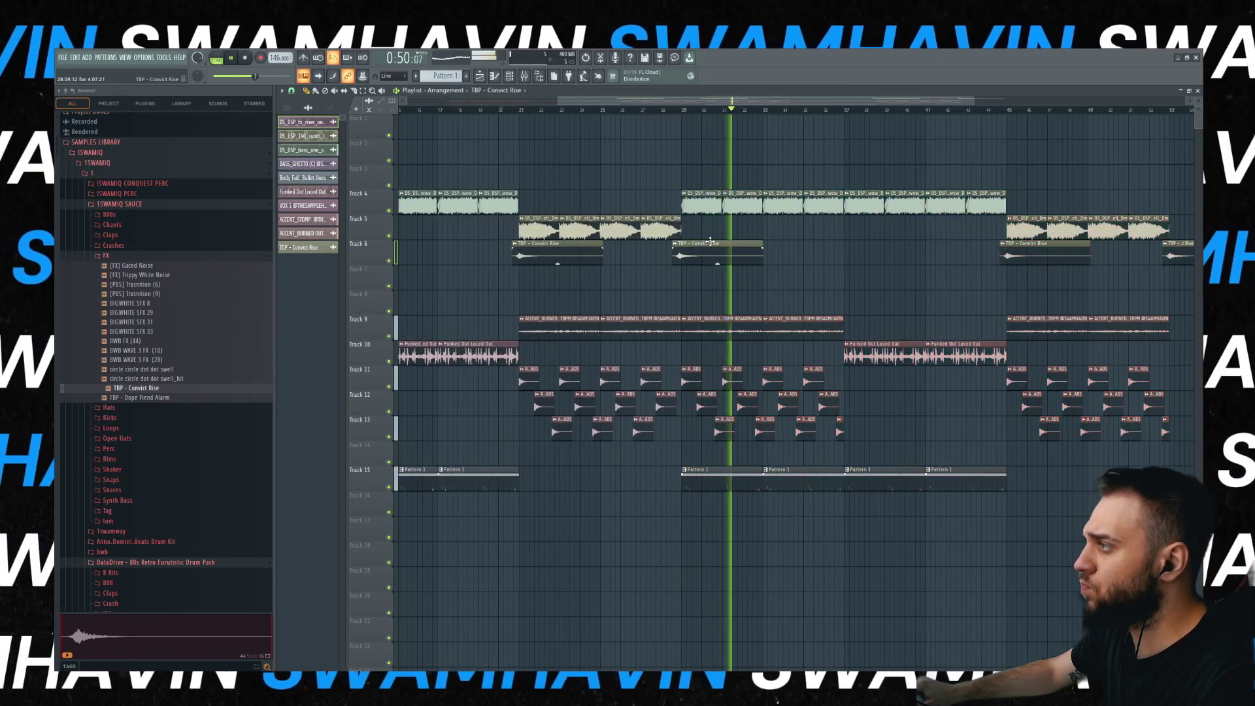
- Check the channel settings of the Track 5 brass loop and the pitch shift of the Track 4 bass one-shot
scroll(668, 190, "down", 2)
double_click(665, 224)
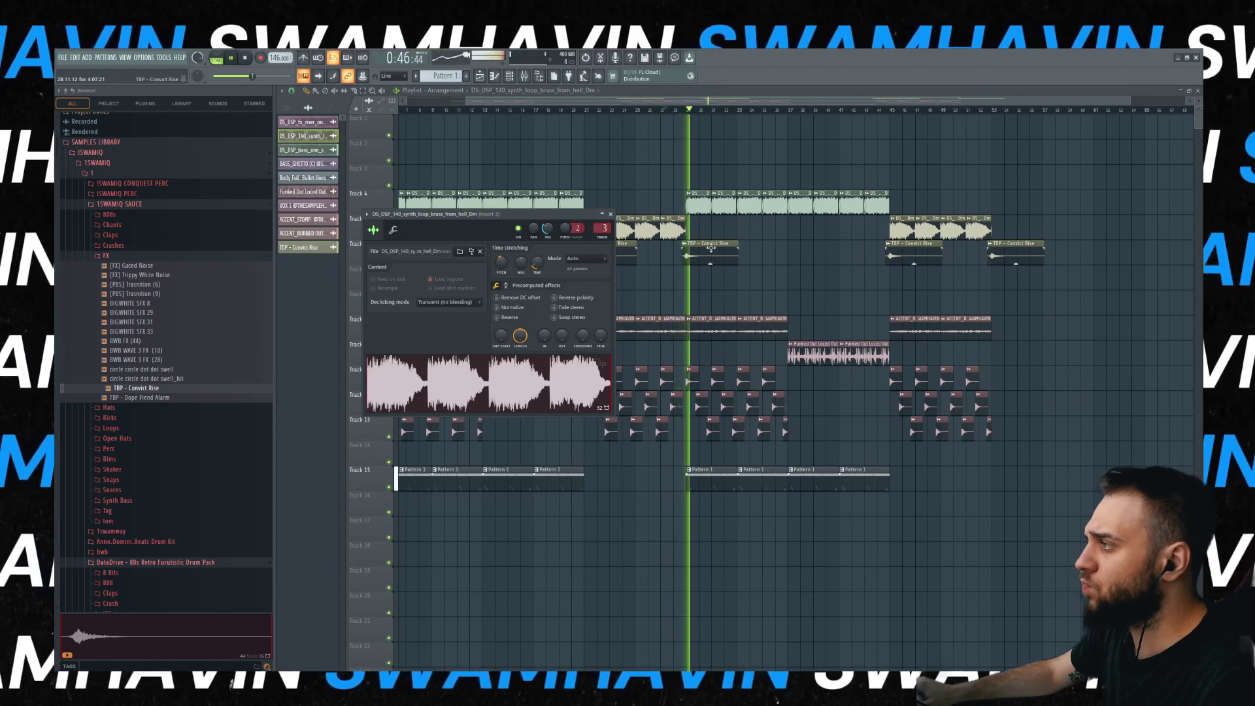
double_click(699, 210)
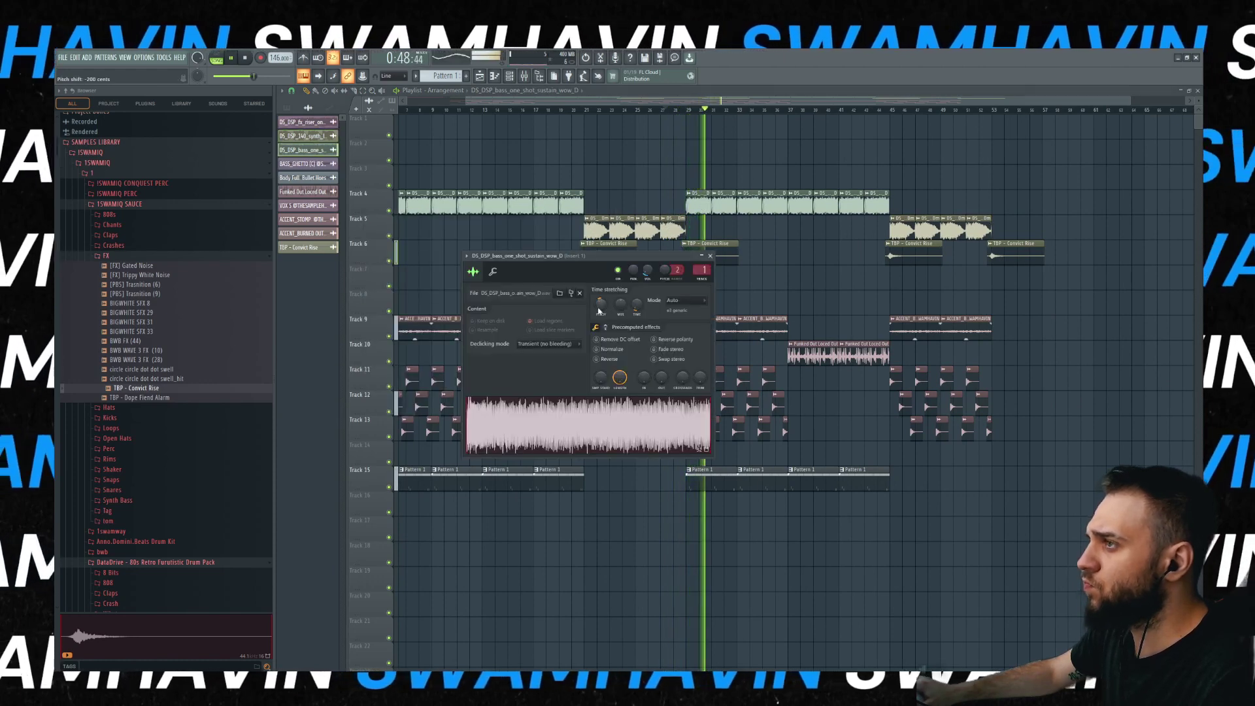
left_click(1099, 307)
right_click(1099, 307)
scroll(1096, 310, "down", 1)
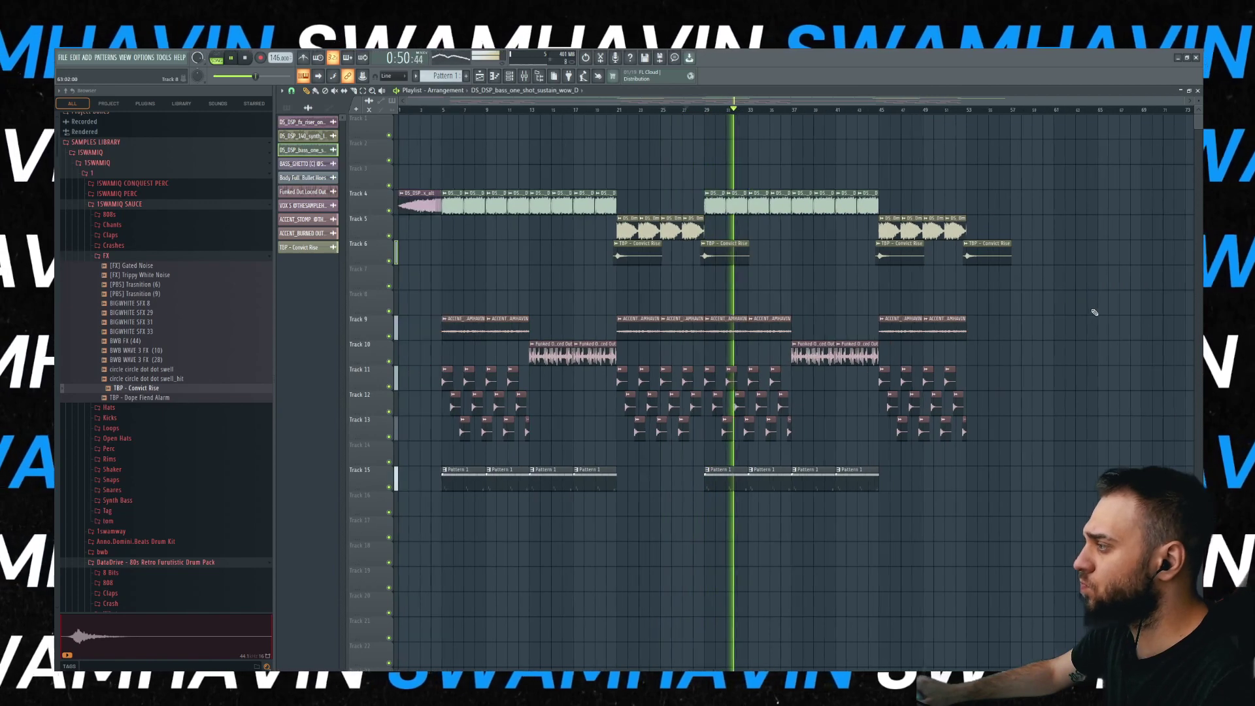
- Play from bar 45 and delete the last Convict Rise clip on Track 6, just before bar 53
scroll(1075, 310, "up", 4)
scroll(918, 306, "down", 2)
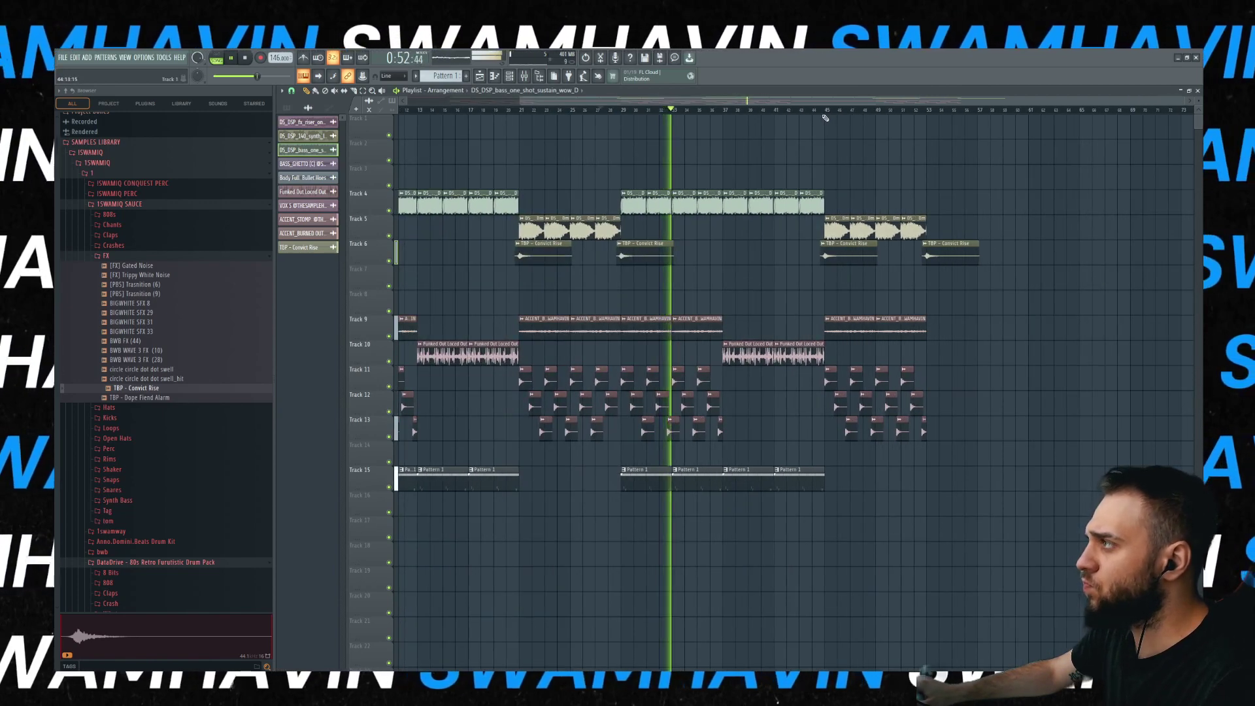
left_click(825, 121)
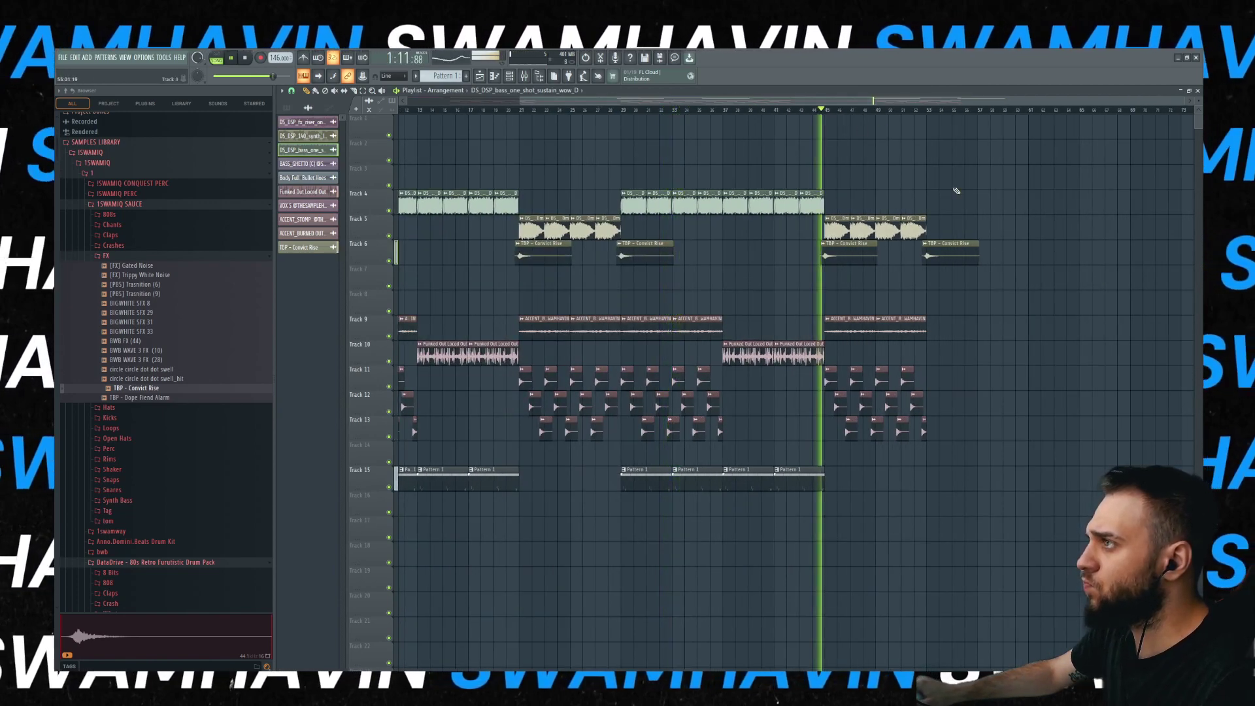
scroll(932, 228, "up", 2)
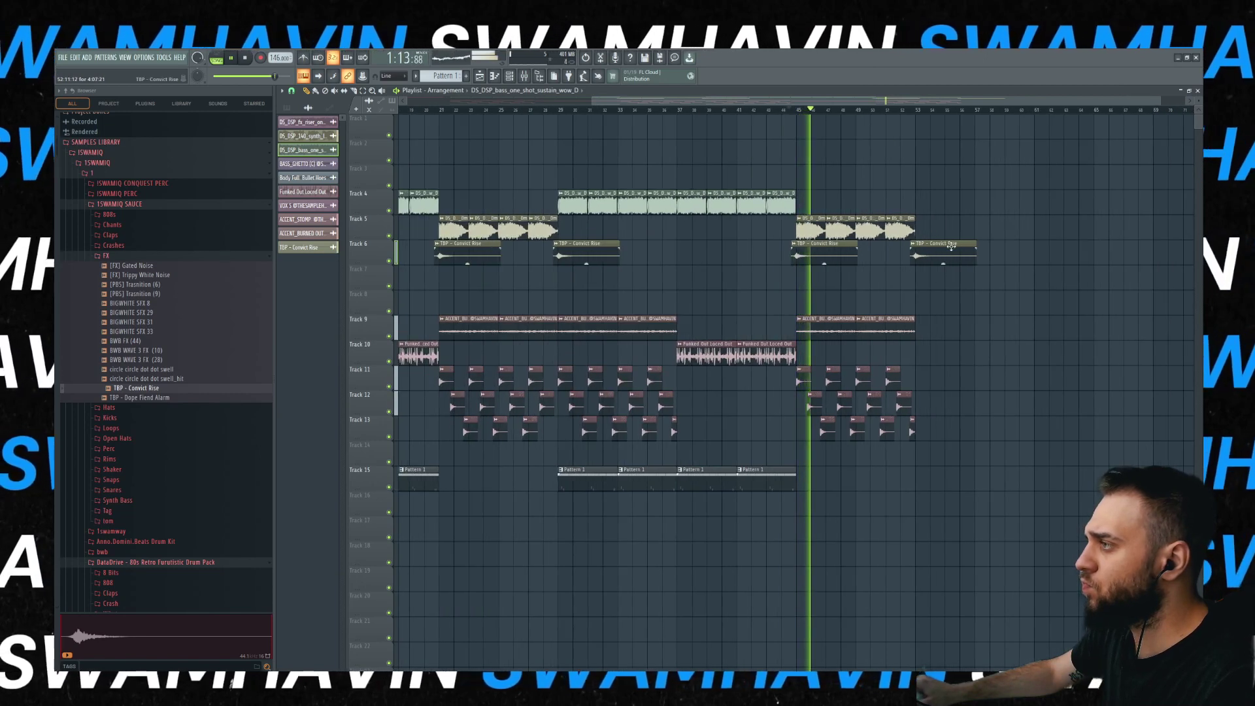
right_click(945, 255)
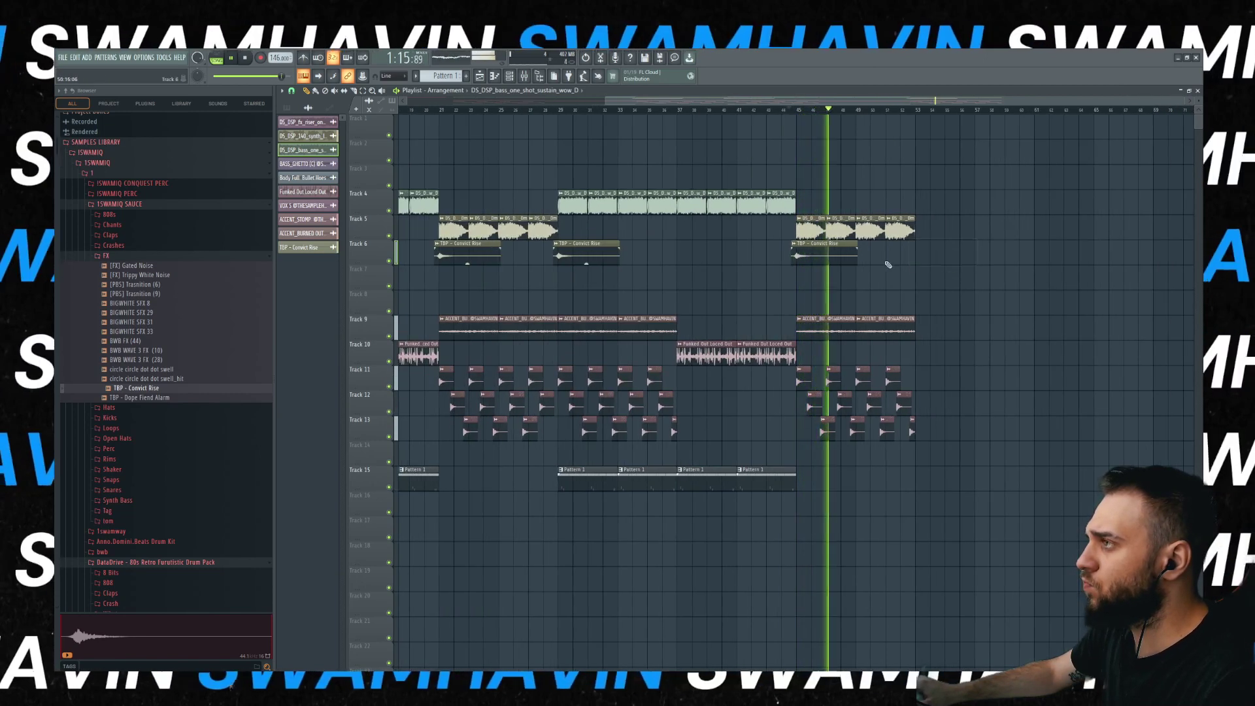
left_click(509, 76)
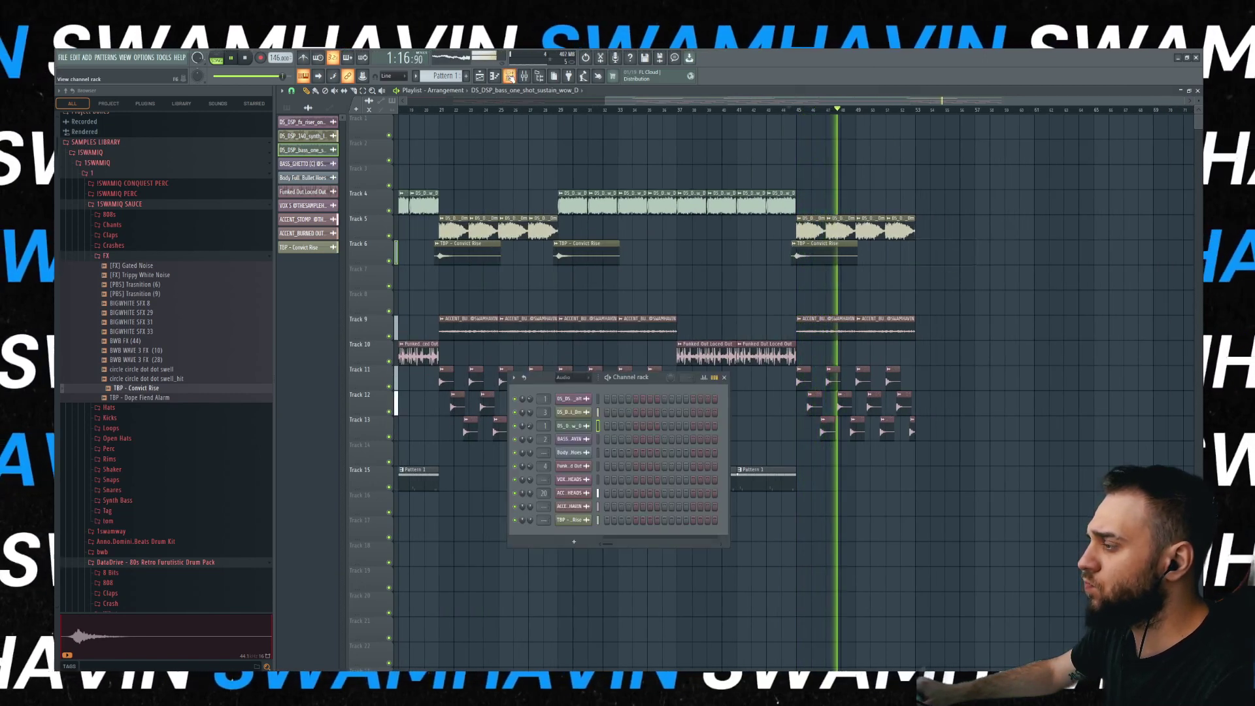
left_click(525, 76)
key("F9")
key("F6")
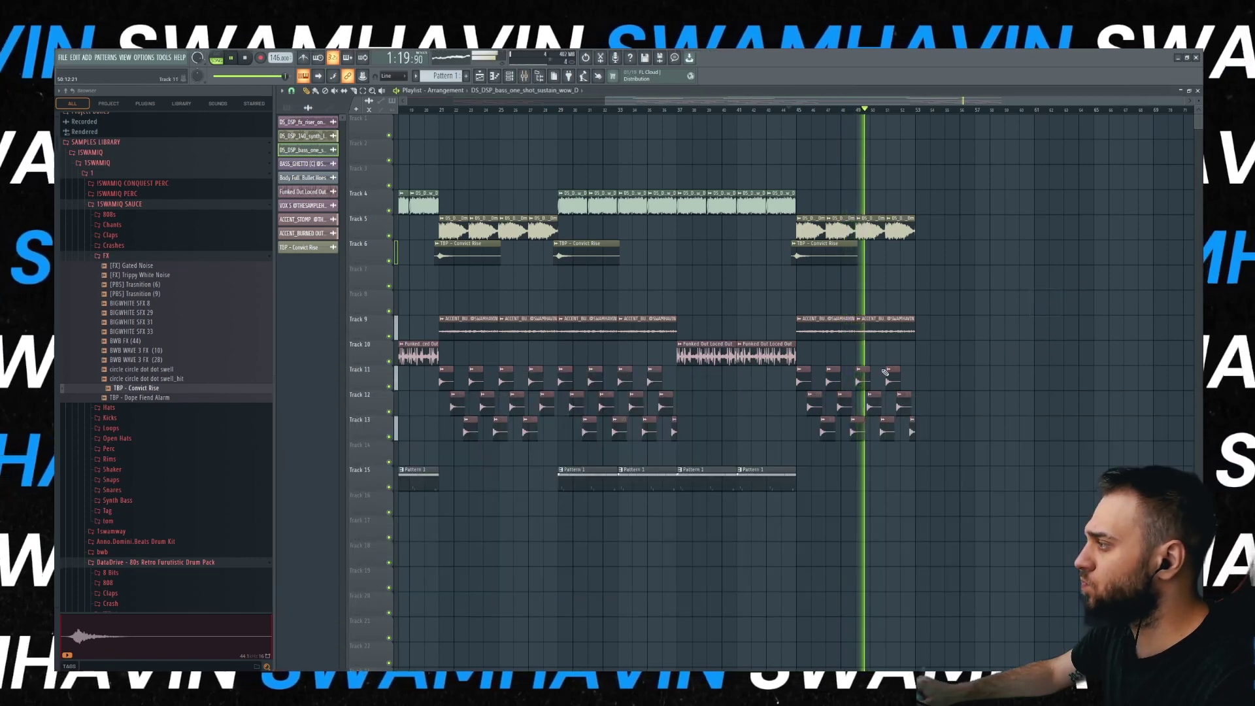
- Slightly lower the clip gain of the four Track 12 ACCENT_STOMP clips in bars 45 to 52
scroll(854, 378, "up", 2)
scroll(854, 378, "down", 2)
scroll(849, 406, "up", 2)
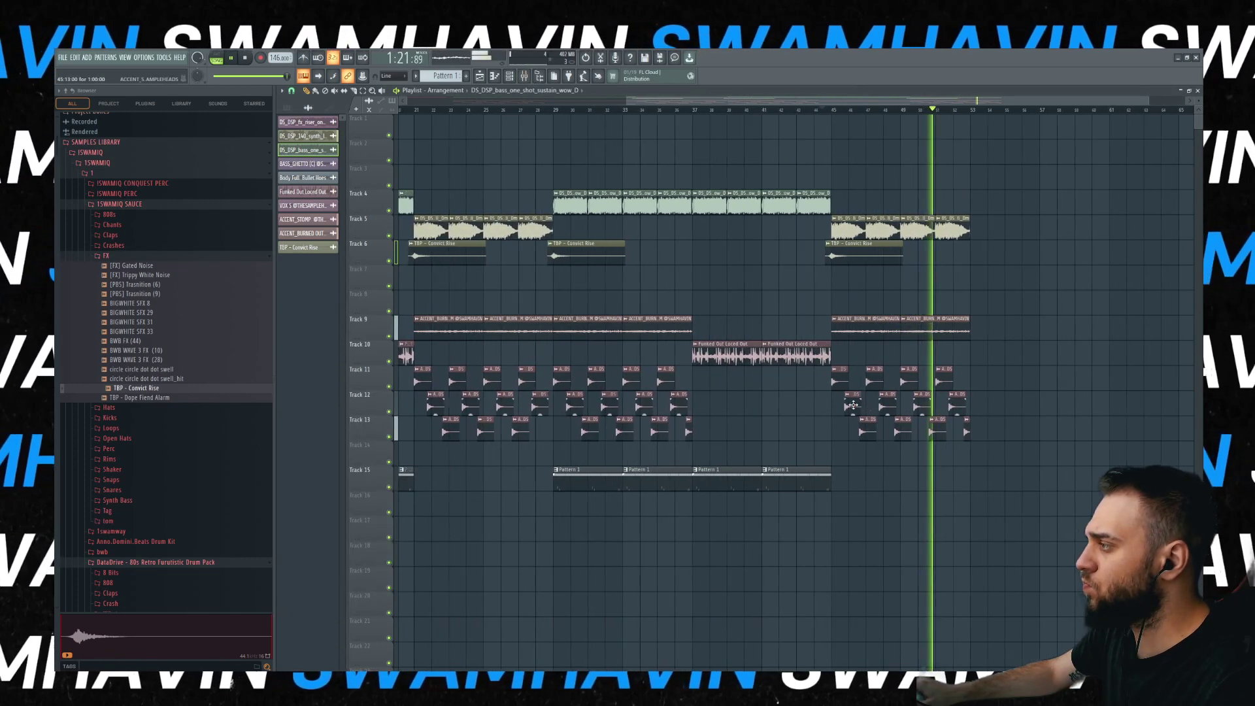
left_click_drag(855, 416, 854, 414)
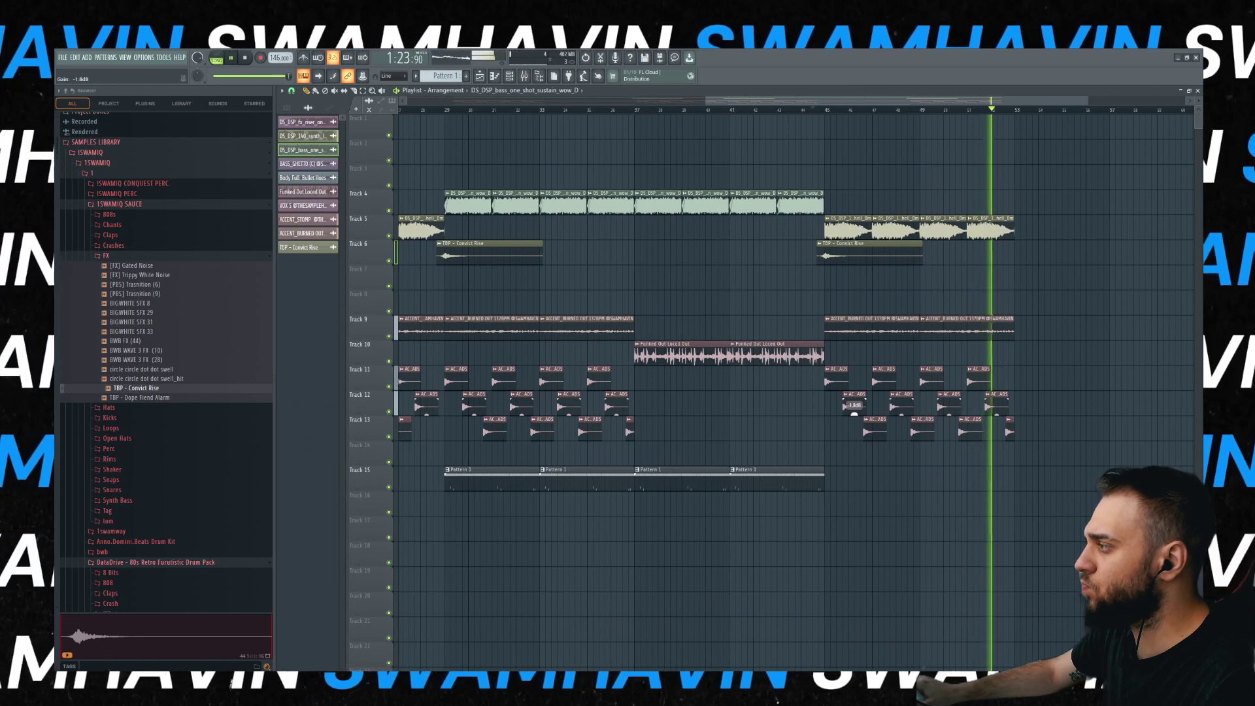
mouse_move(901, 415)
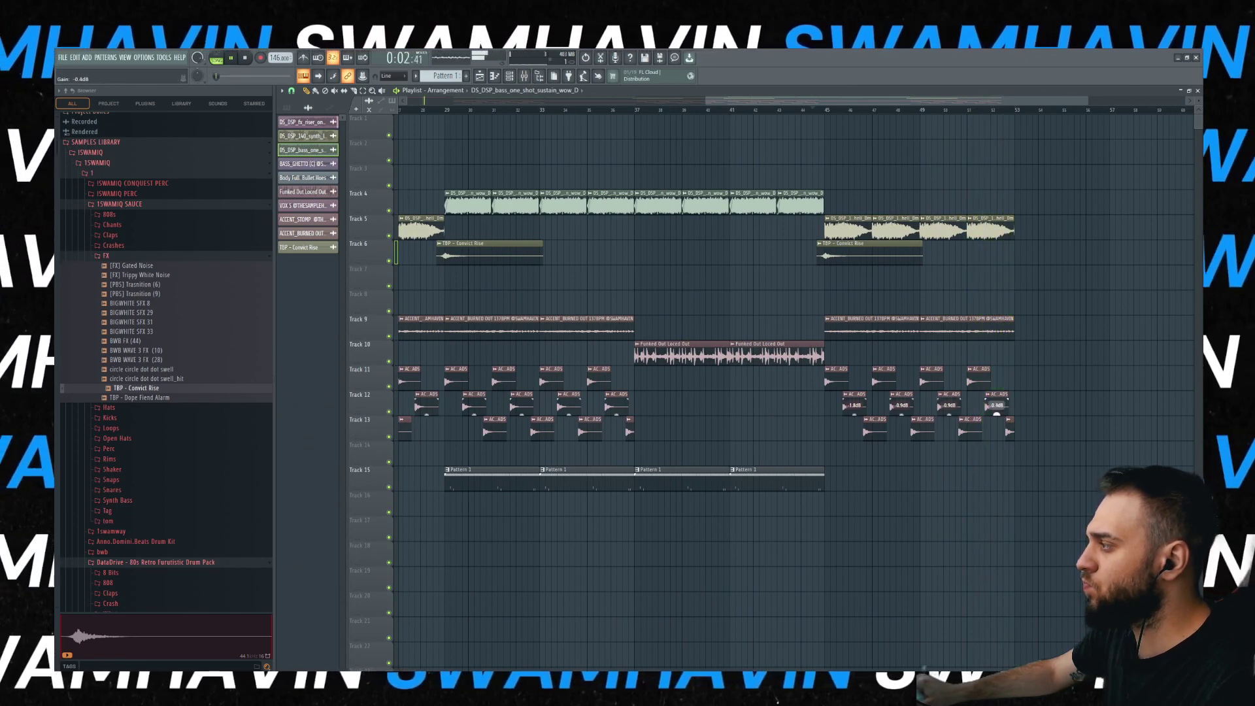
- Find PanMan among the effect plugins and load it on the Funked Out Loced Out acapella's mixer Insert 4, below Little AlterBoy
scroll(1018, 381, "down", 2)
scroll(451, 229, "up", 2)
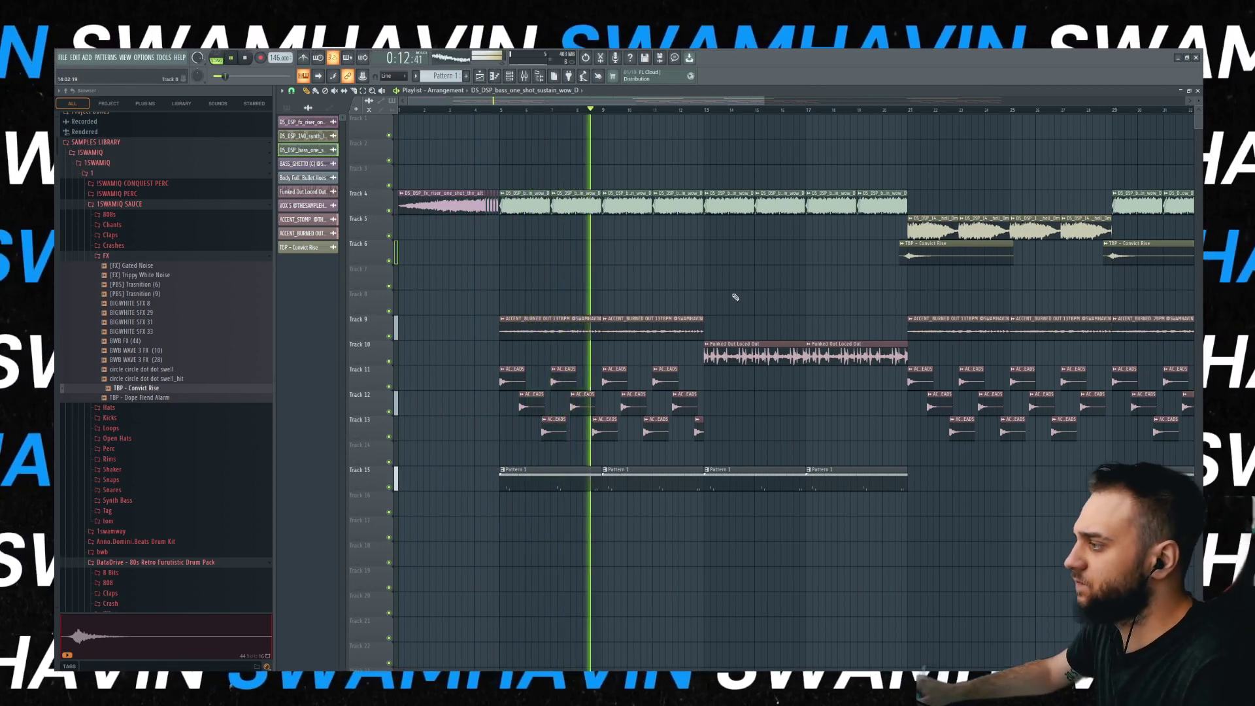
double_click(778, 353)
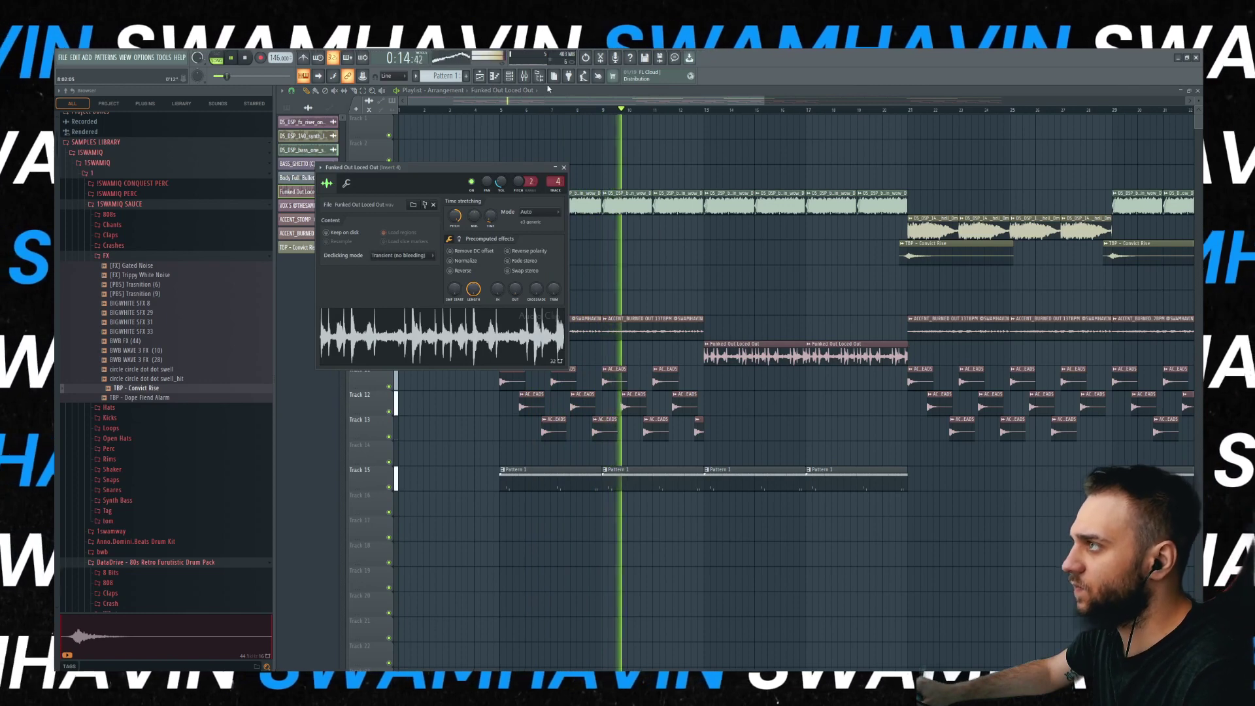
left_click(526, 76)
left_click(1129, 463)
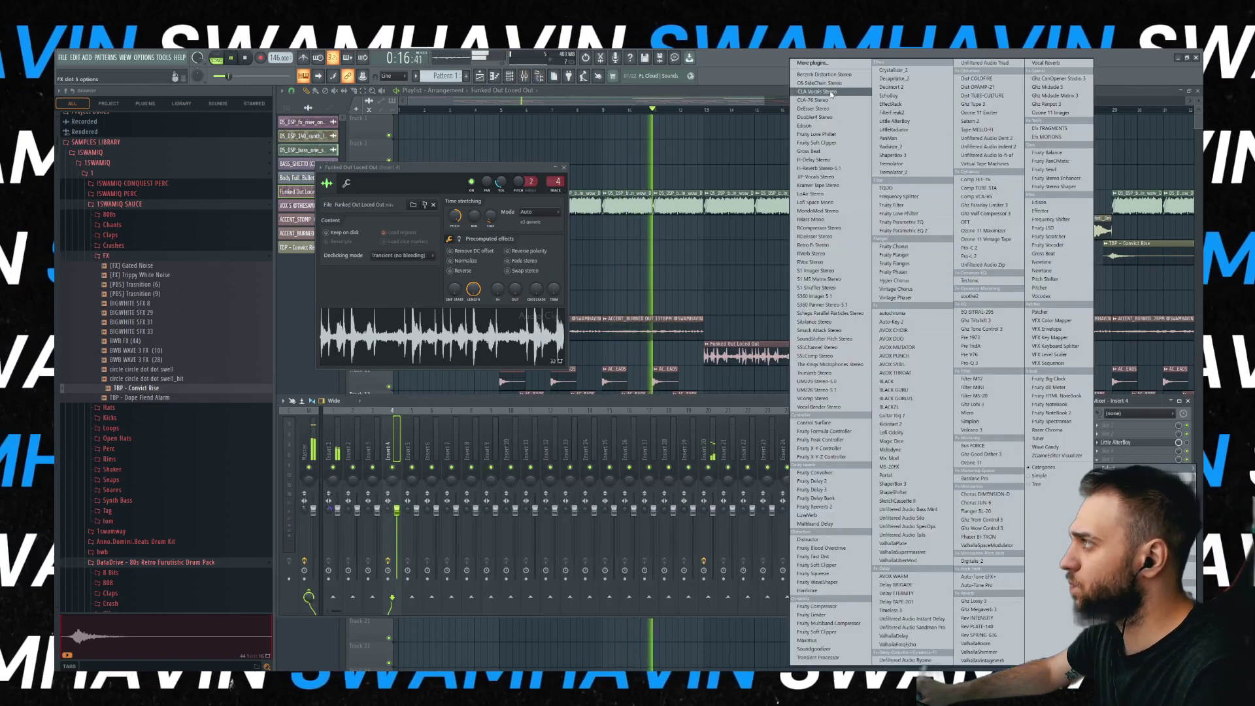
left_click(813, 62)
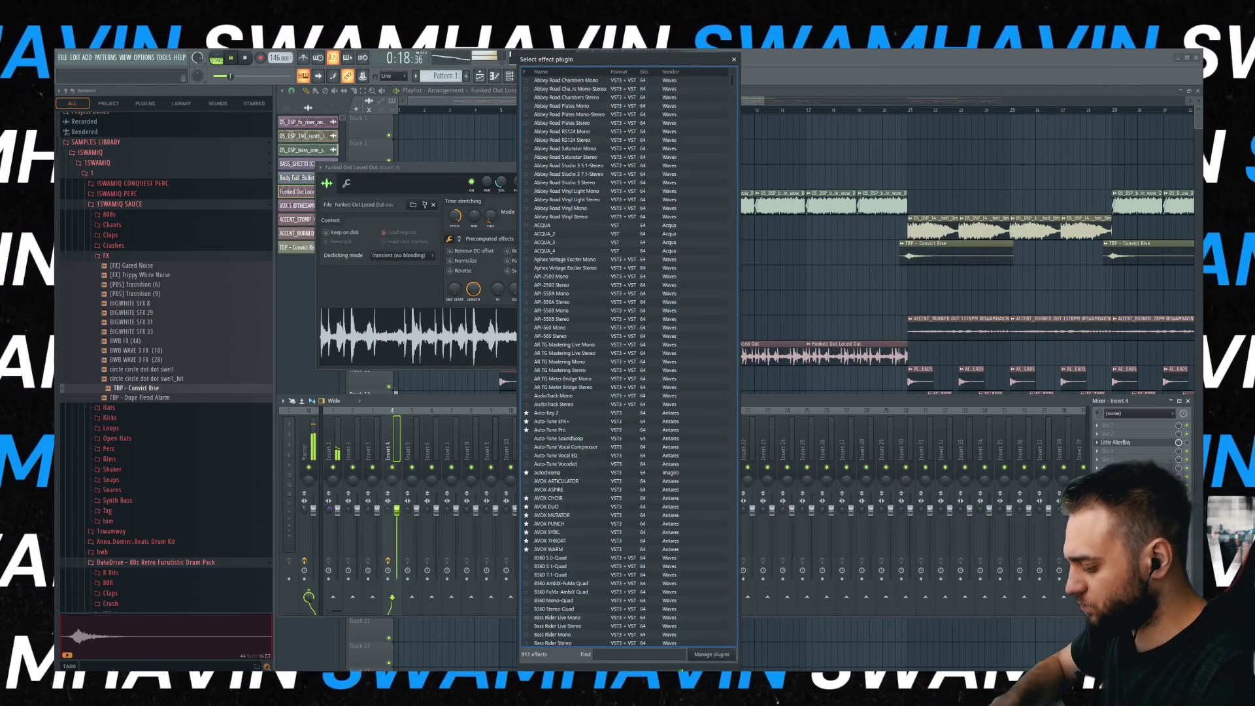
type("pan")
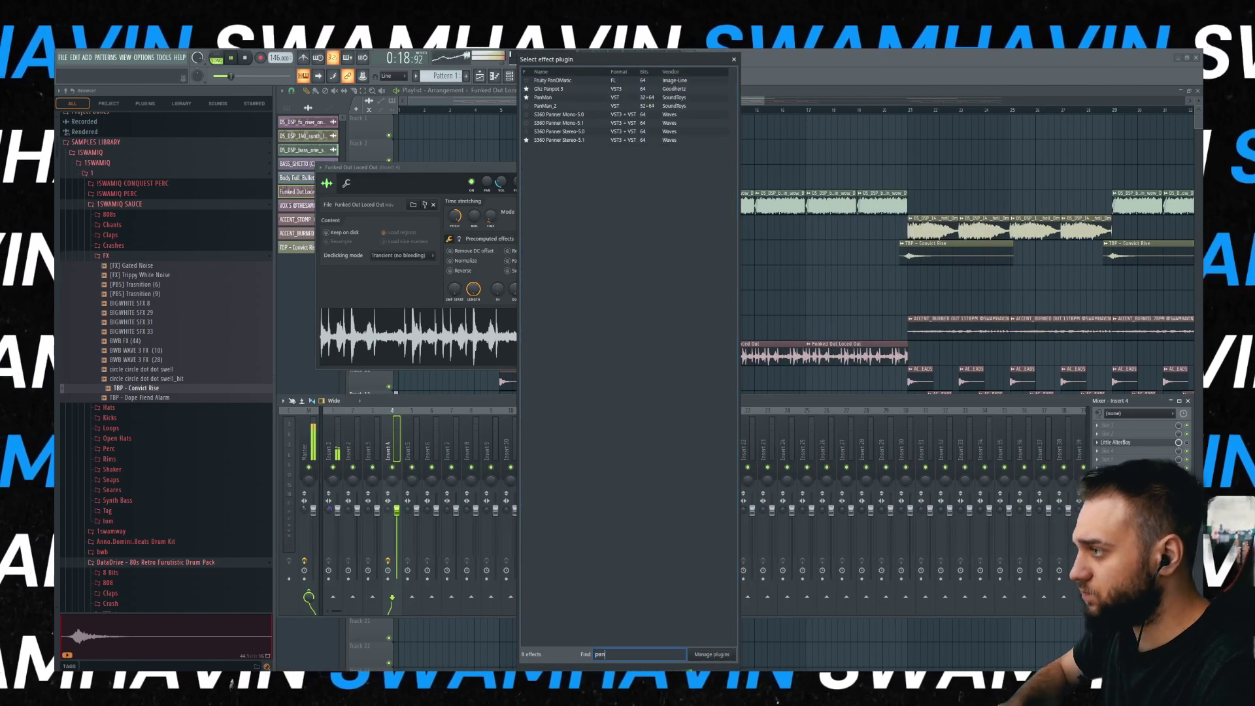
double_click(551, 105)
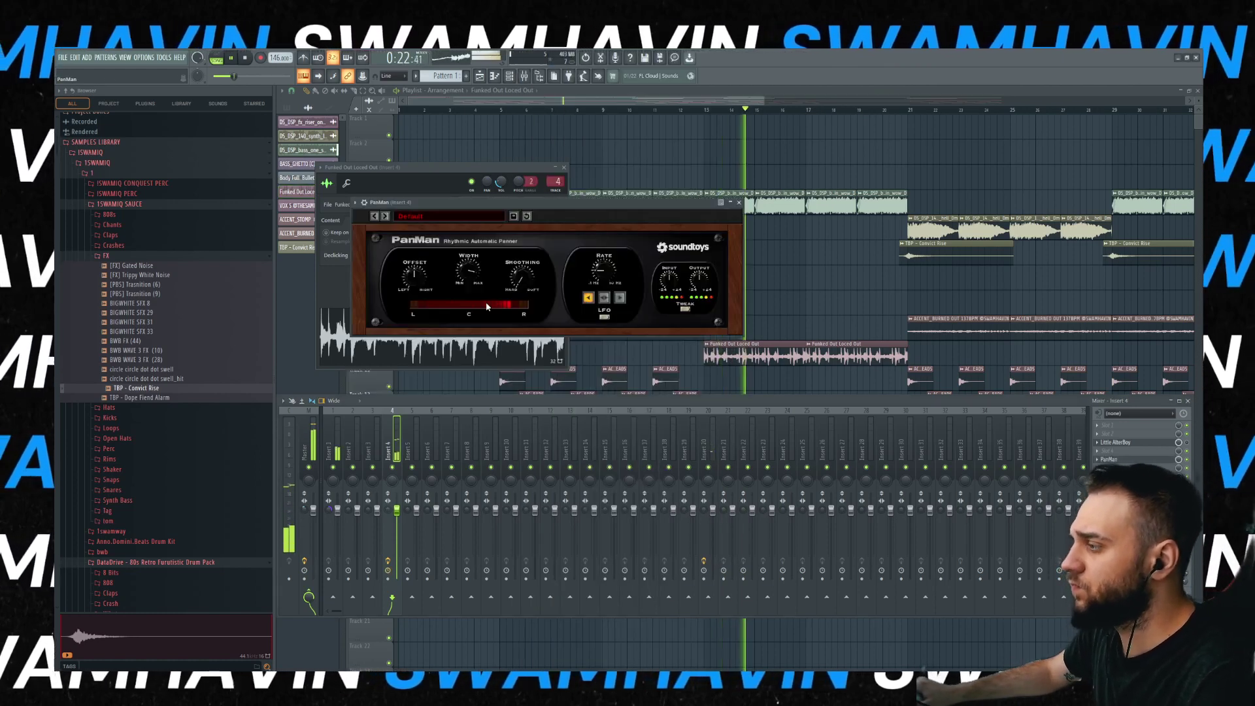
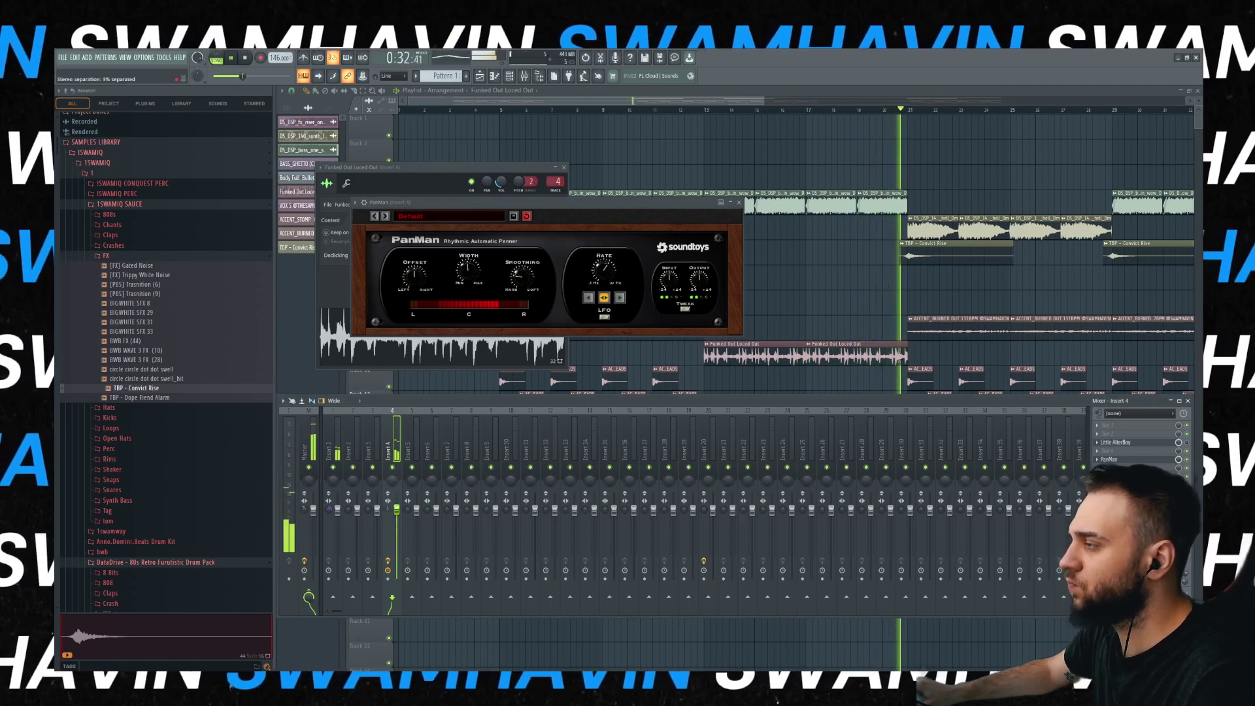
- Set the channel volume of the Track 5 brass loop to 33%
left_click(632, 103)
scroll(739, 257, "down", 3)
scroll(757, 271, "up", 2)
scroll(719, 304, "down", 1)
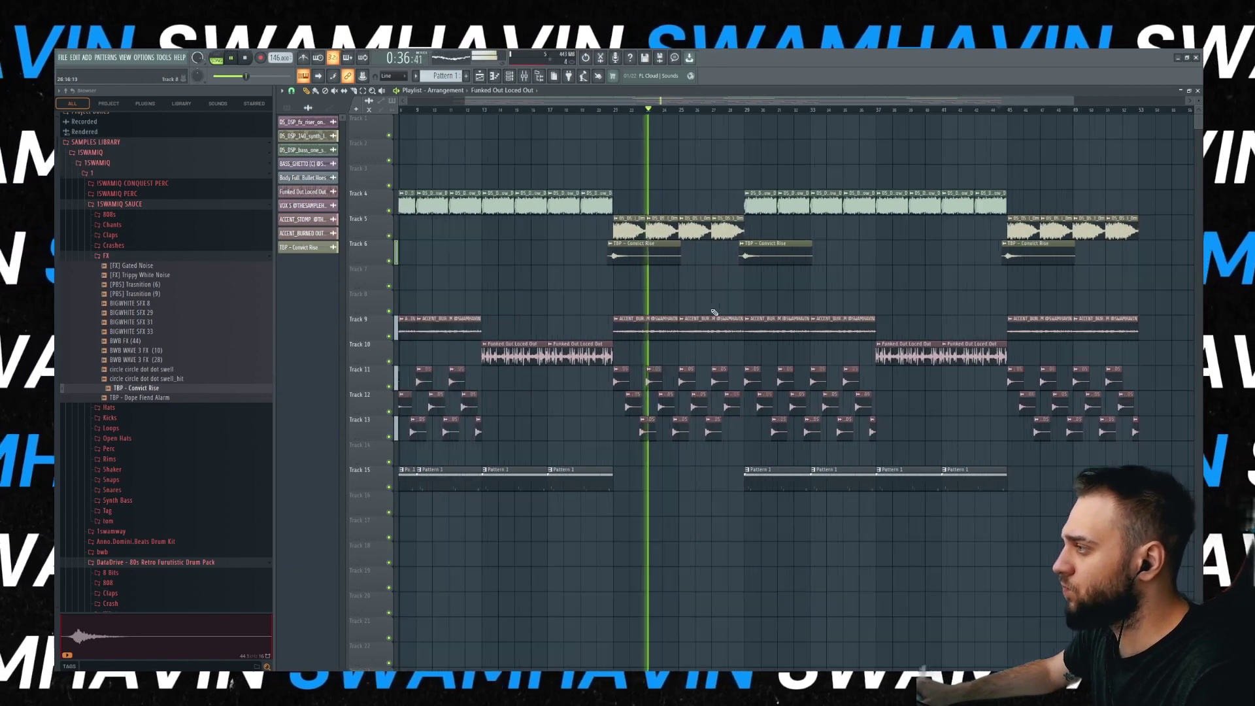
scroll(714, 312, "up", 2)
double_click(629, 230)
left_click(628, 230)
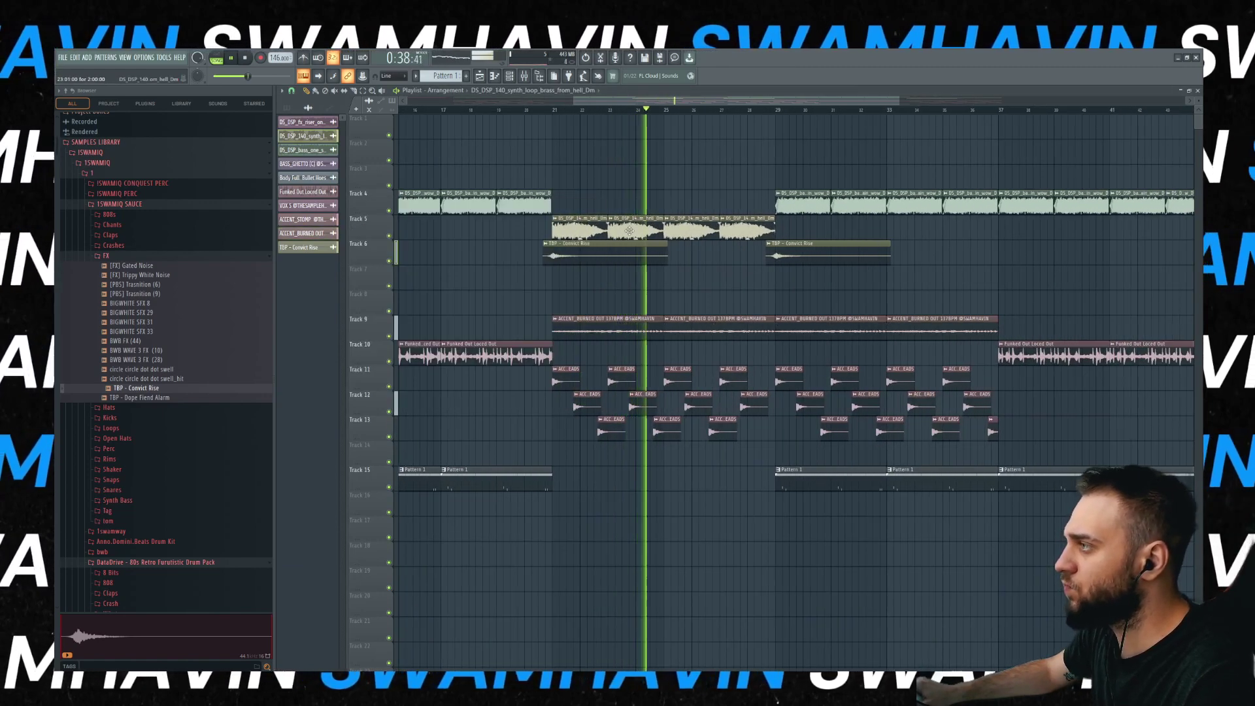
double_click(629, 230)
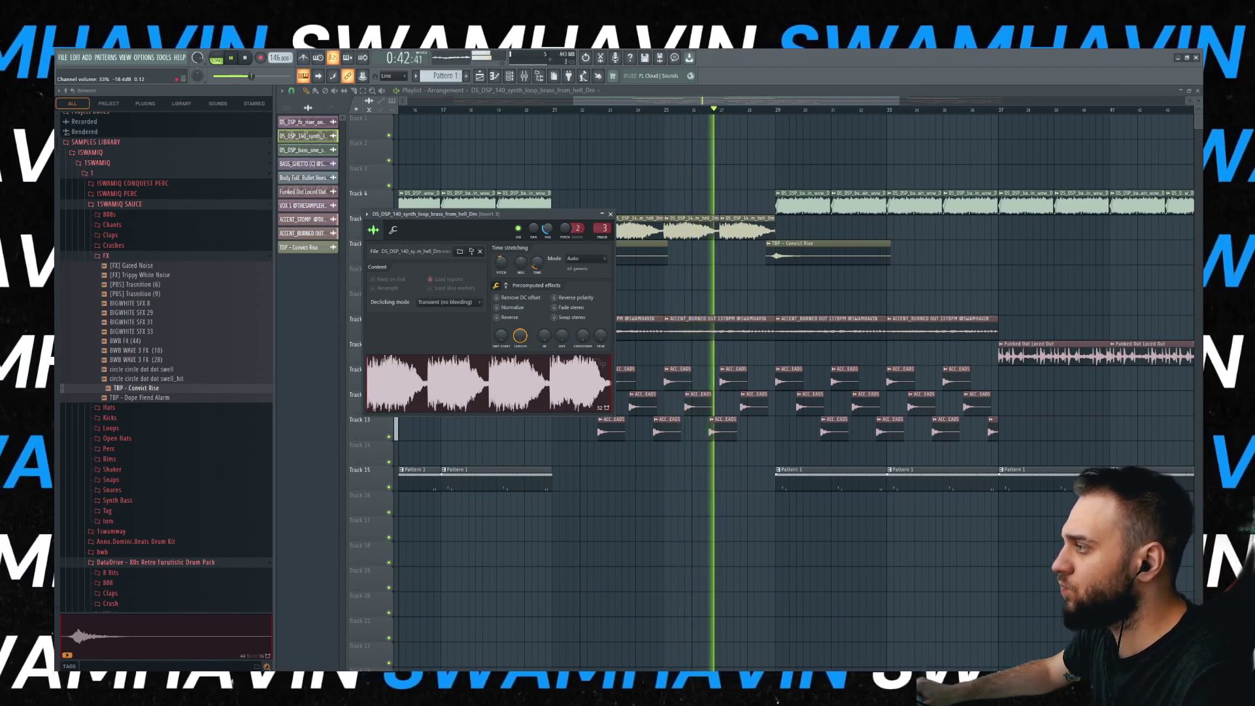
left_click(610, 214)
scroll(774, 226, "up", 2)
left_click(734, 227)
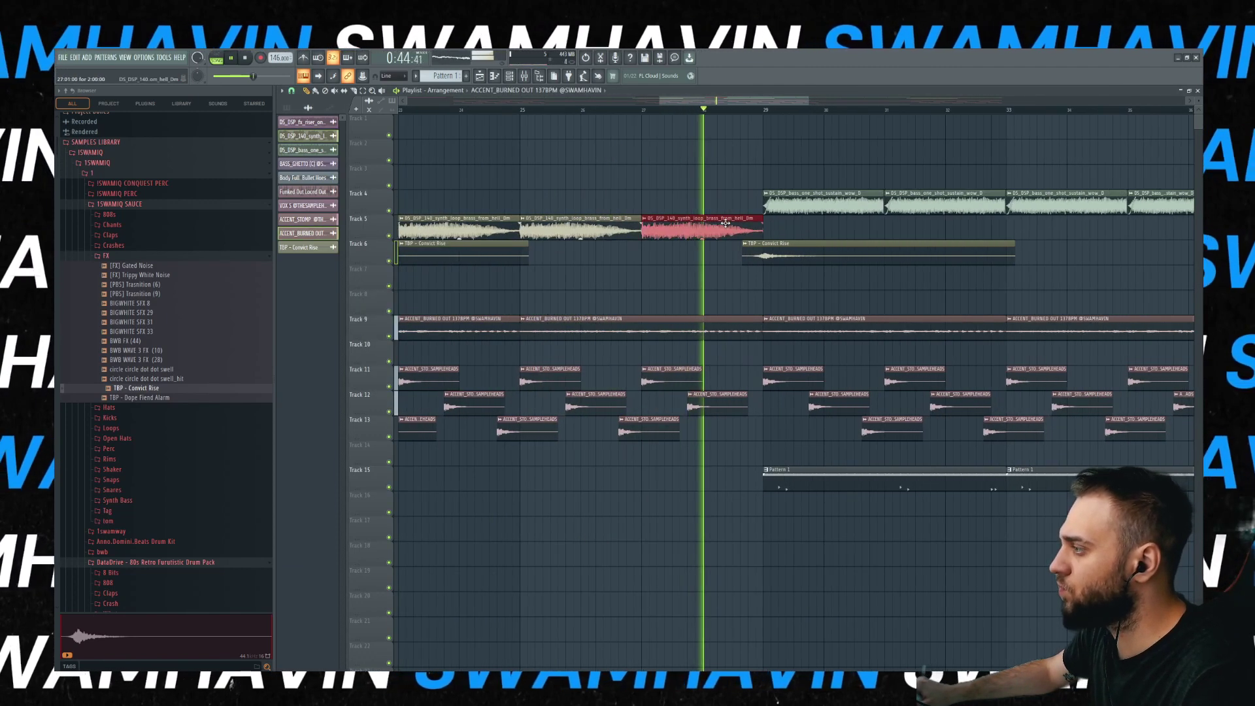
scroll(733, 227, "down", 3)
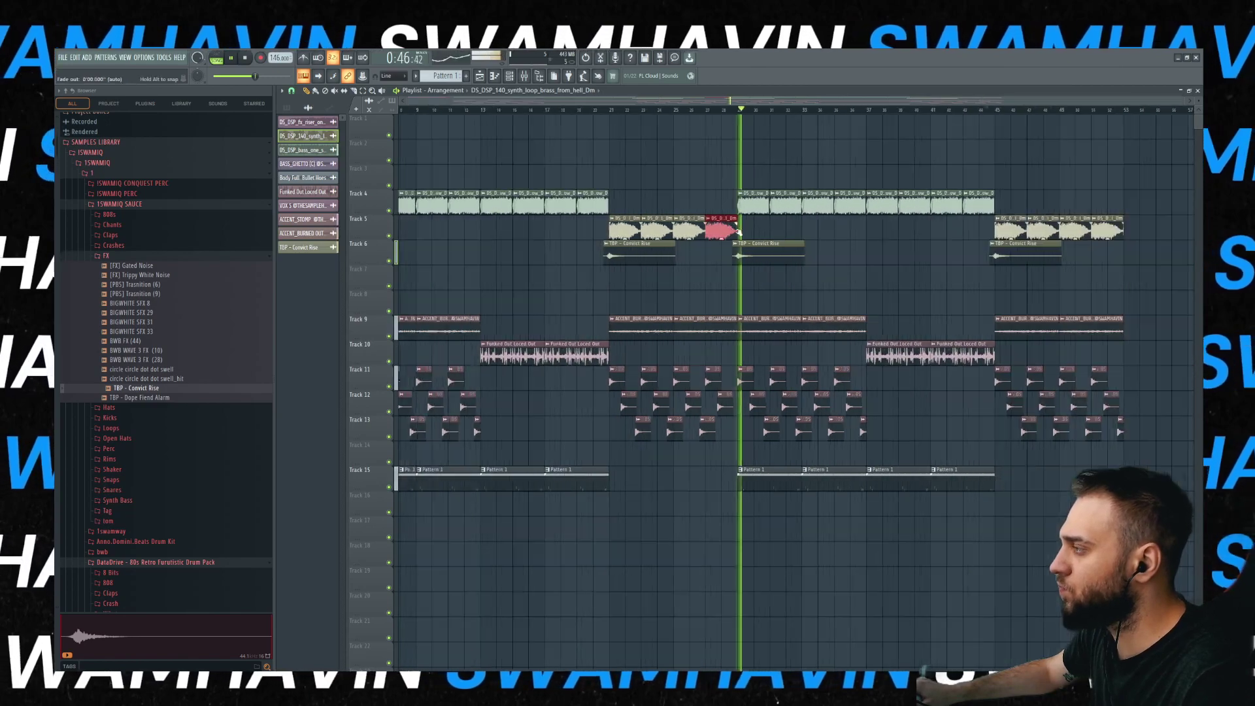
left_click(734, 244)
scroll(734, 244, "down", 3)
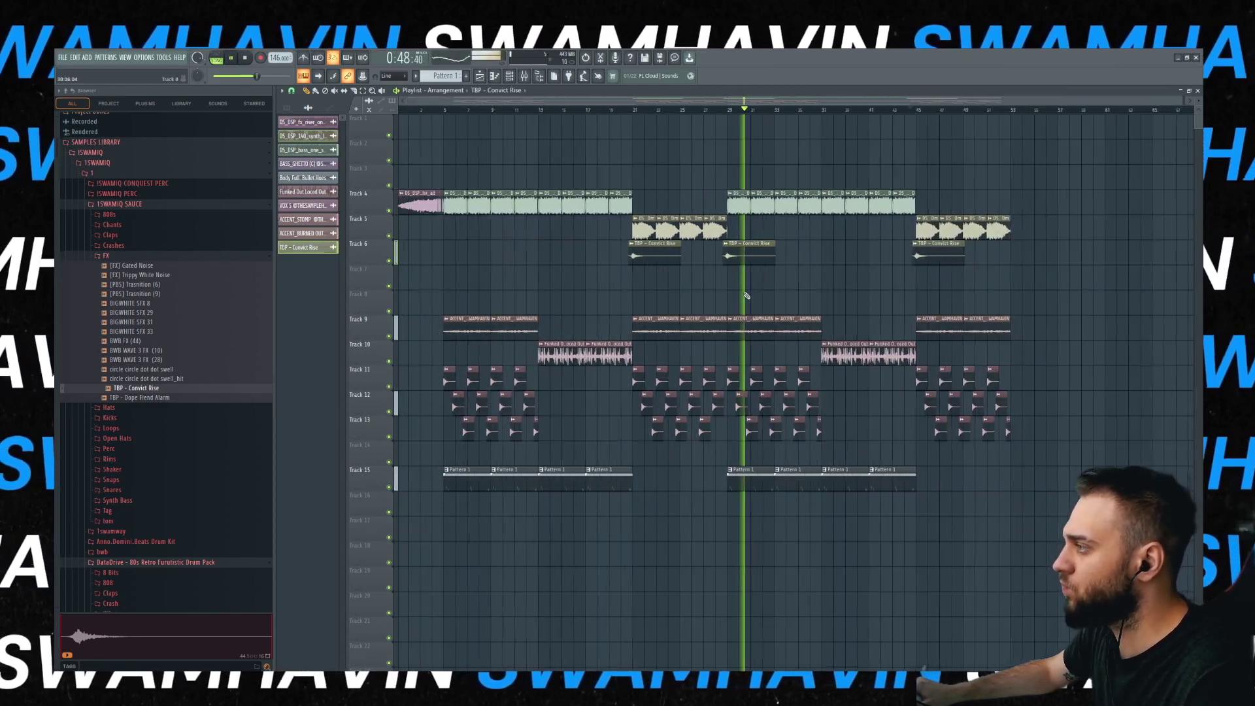
- Delete the Track 9 ACCENT_BURNED OUT clip at bars 29 to 32 and the brass, accent and stomp clips from bar 45 onward
scroll(746, 333, "up", 3)
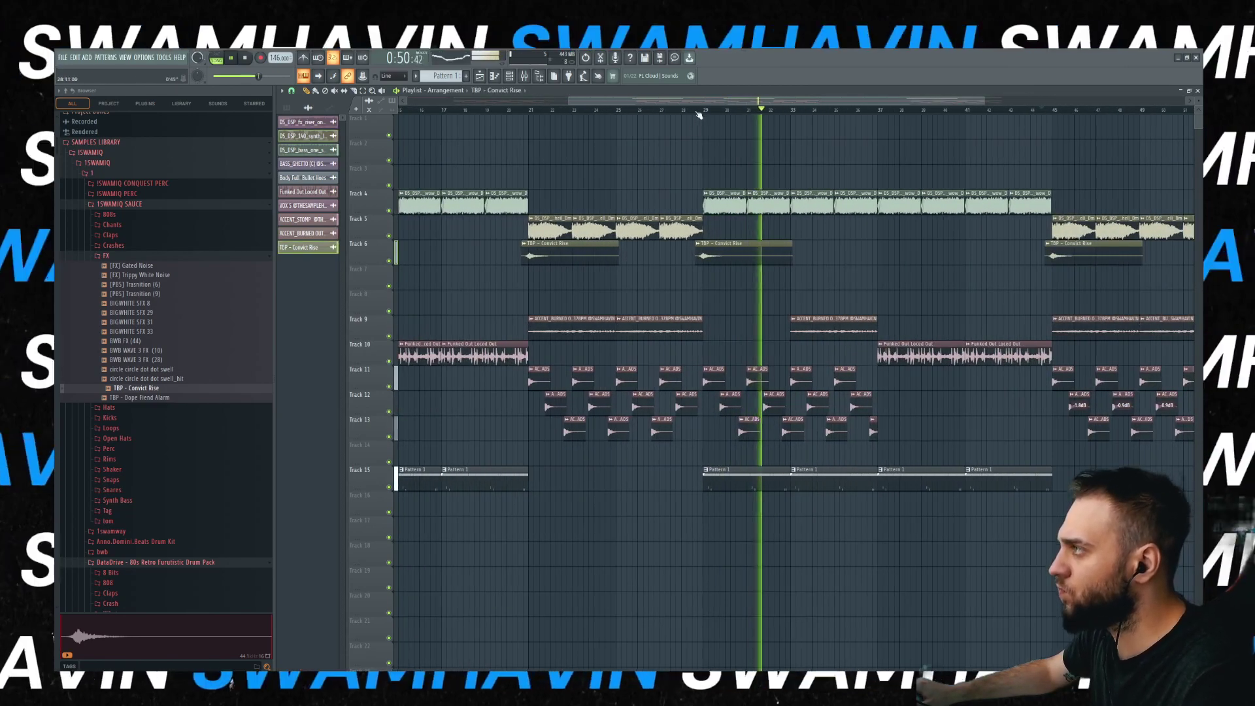
scroll(680, 308, "up", 2)
scroll(767, 298, "down", 4)
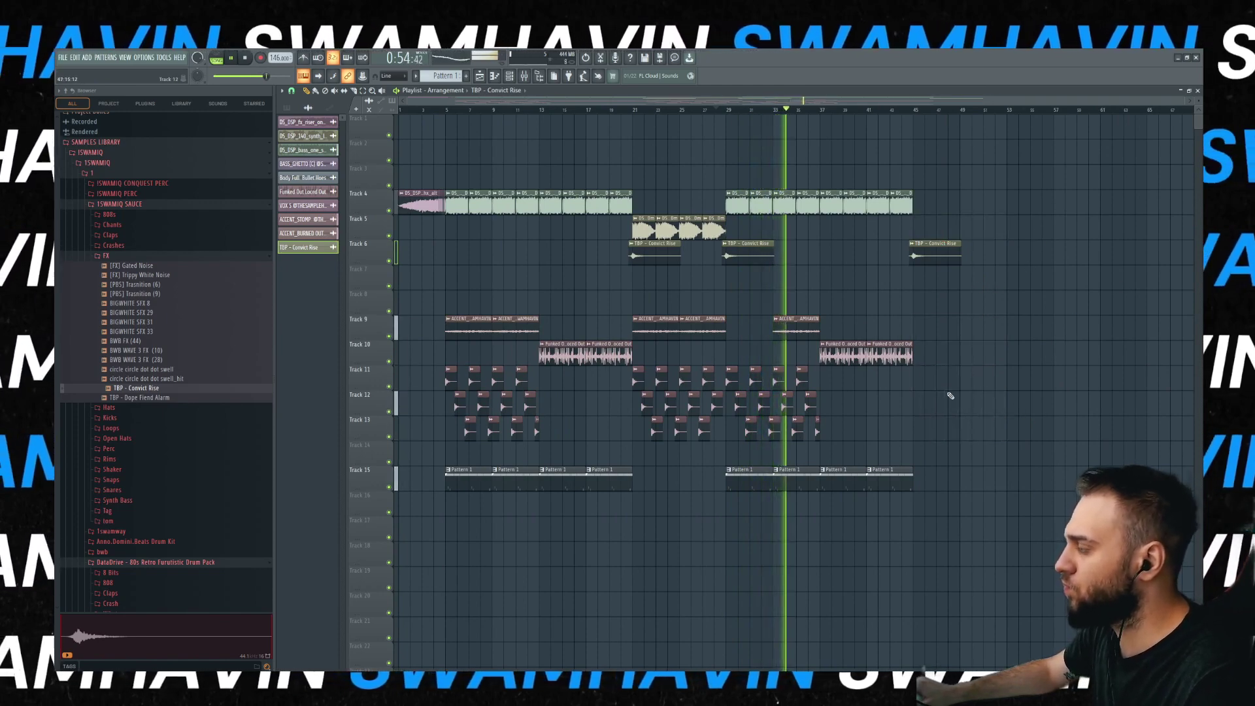
- Split Pattern 1 by channel and place the seven resulting drum patterns on Tracks 16 to 22 in bars 5 to 8
scroll(861, 420, "up", 2)
scroll(827, 422, "up", 3)
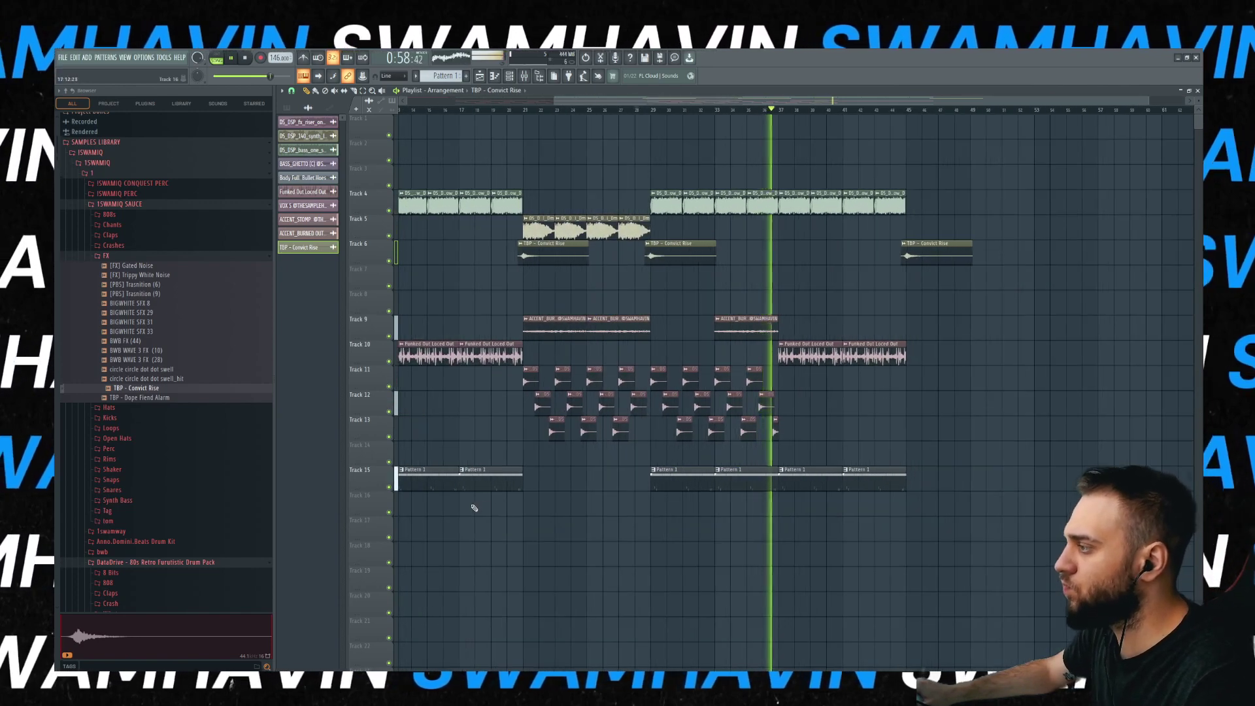
scroll(491, 506, "down", 4)
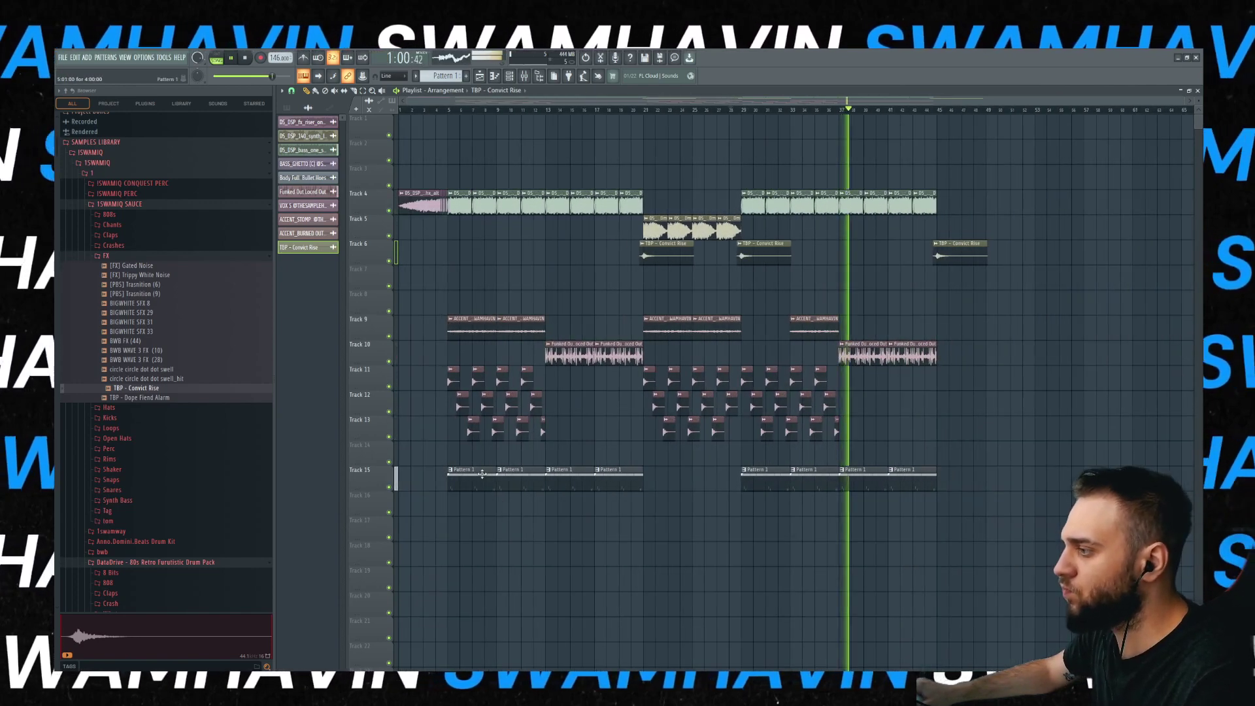
left_click(451, 73)
left_click(451, 74)
left_click(497, 88)
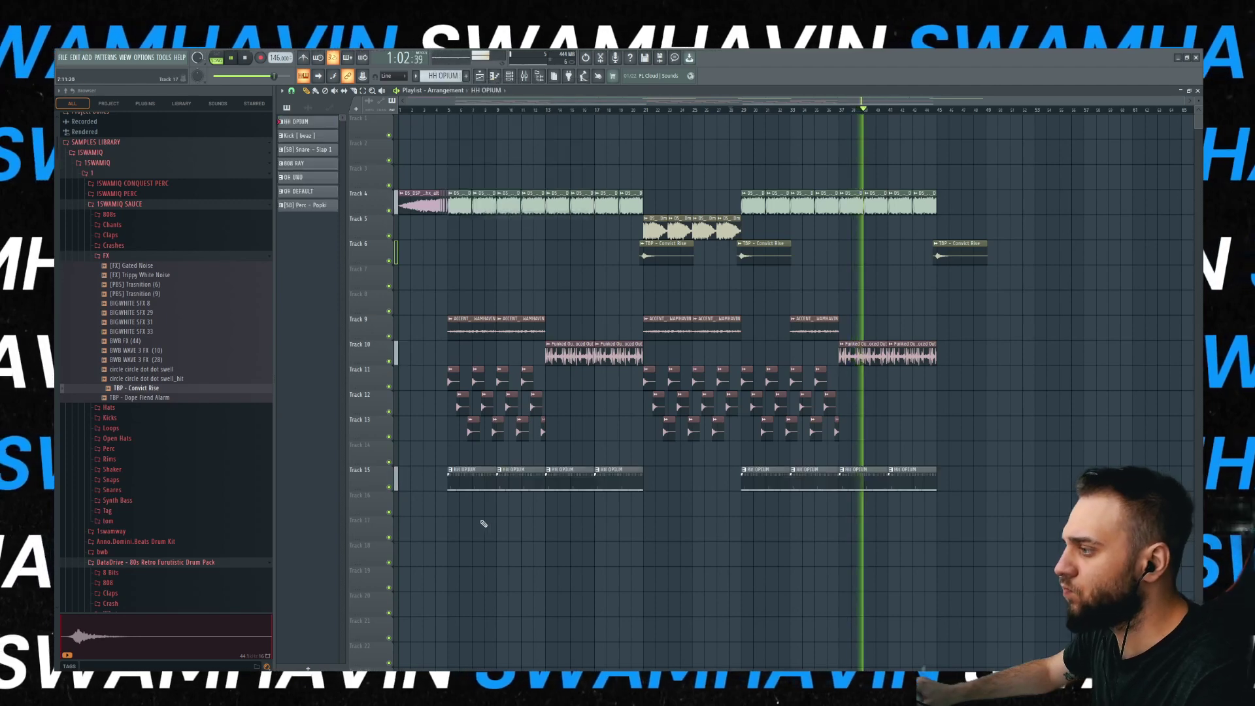
scroll(471, 473, "up", 3)
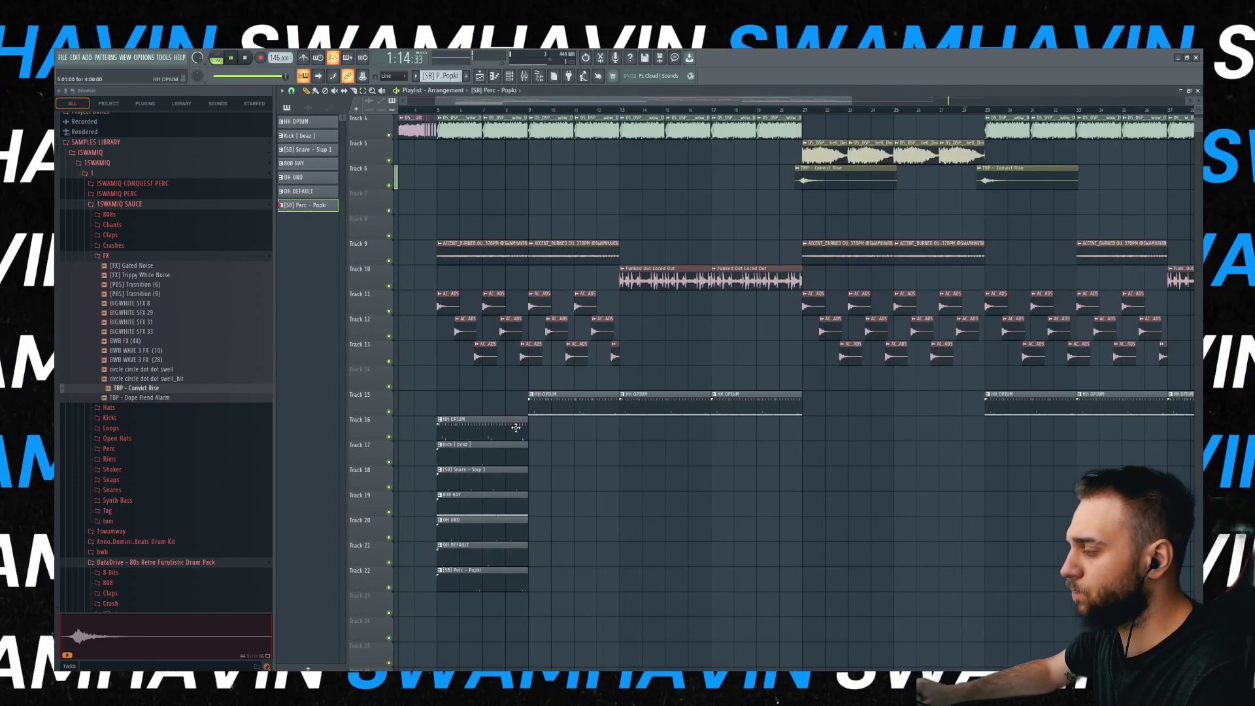
- Delete the leftover HH OPIUM clips from Track 15 and repeat the Track 16 to 22 drum patterns across bars 5 to 20 and 29 to 44
left_click_drag(498, 392, 803, 412)
key("Delete")
key("space")
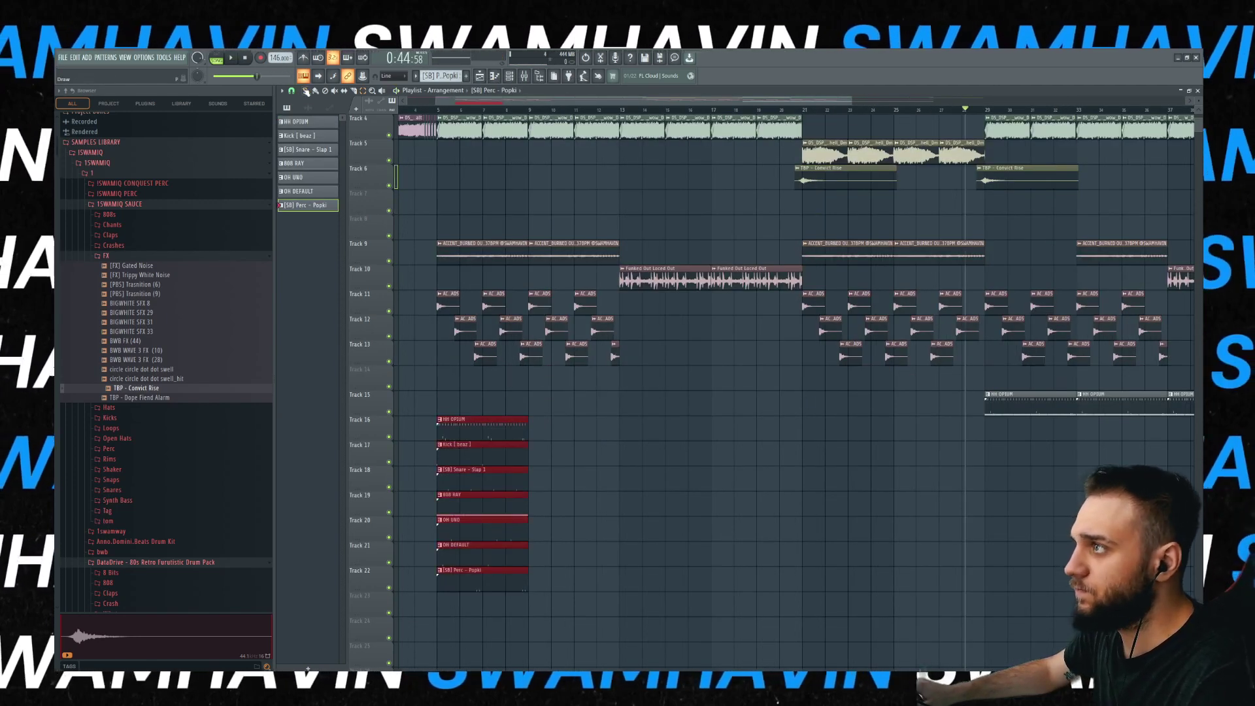
key("ctrl+b")
key("ctrl+b")
key("ctrl+b")
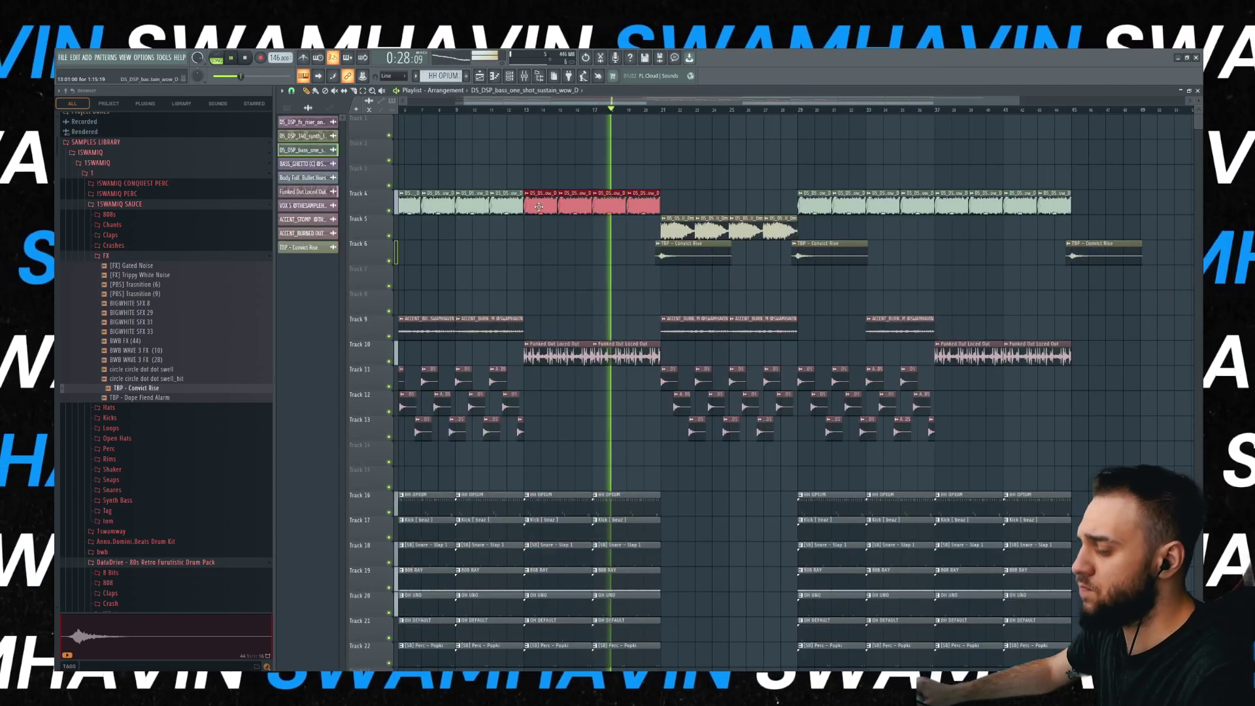
- Copy four Track 4 bass clips to Track 3 at bars 21 to 28 as unique clips, with the Track 5 brass muted
left_click_drag(538, 206, 652, 165)
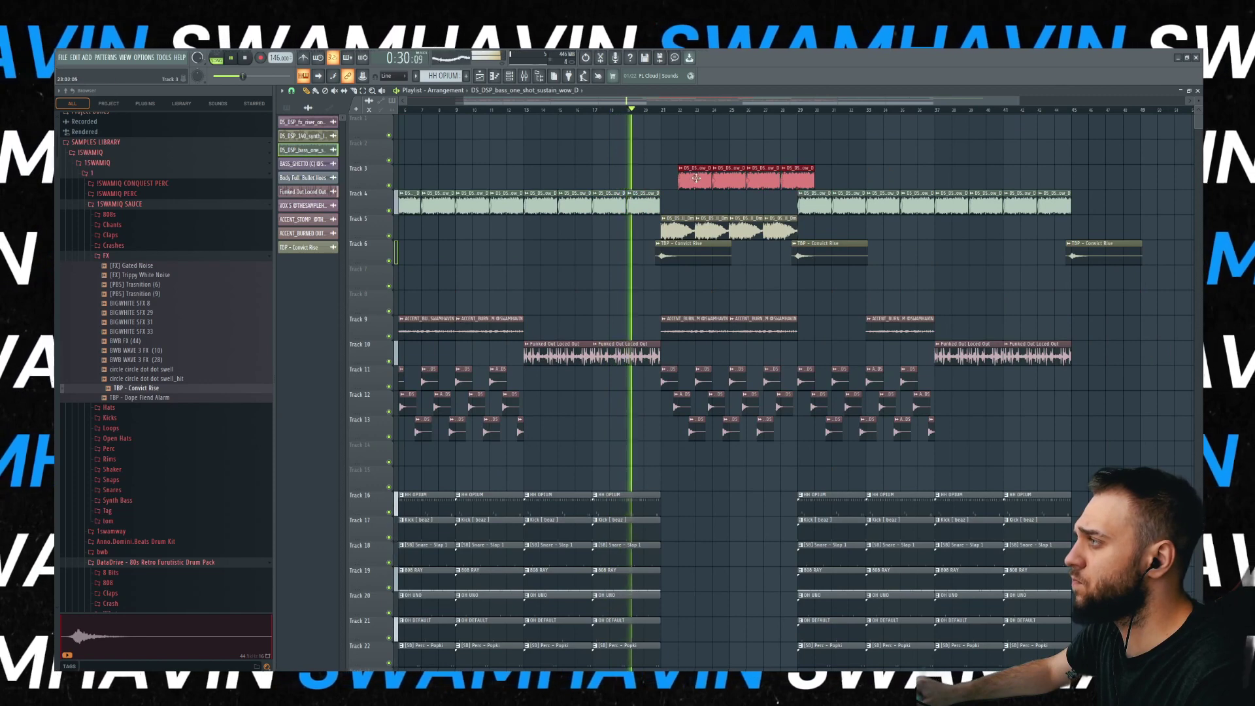
left_click(389, 236)
right_click(666, 171)
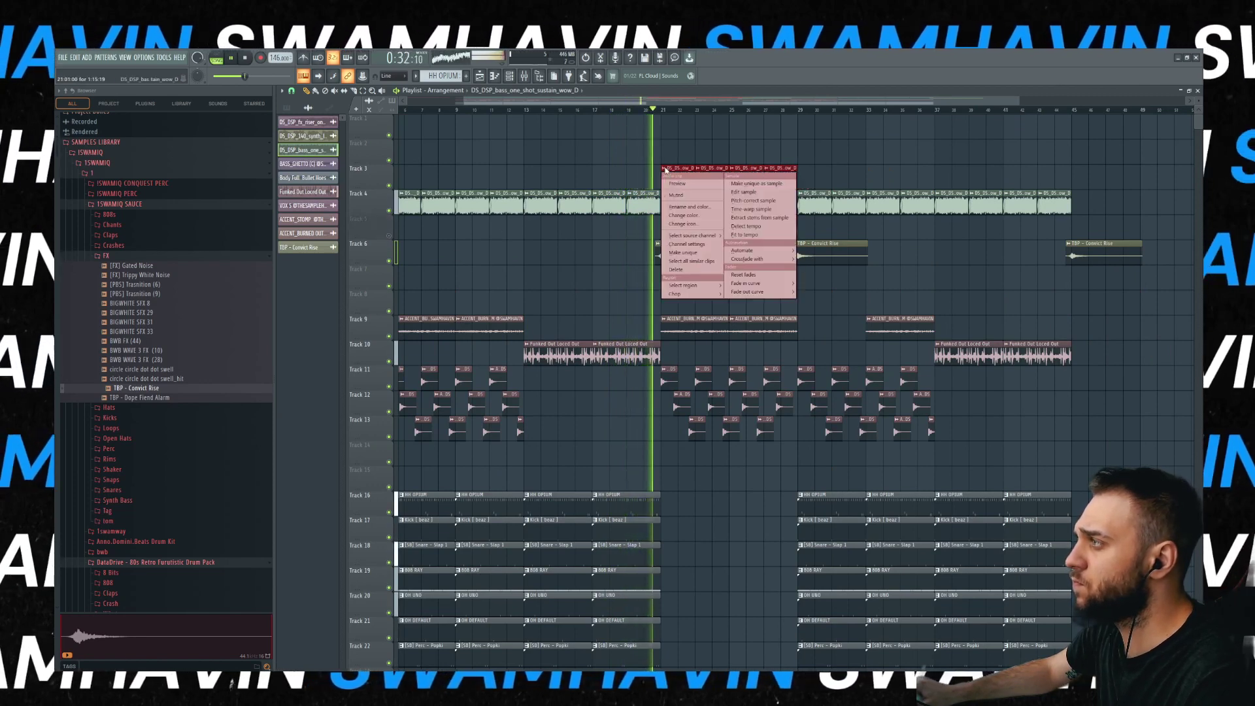
left_click(682, 252)
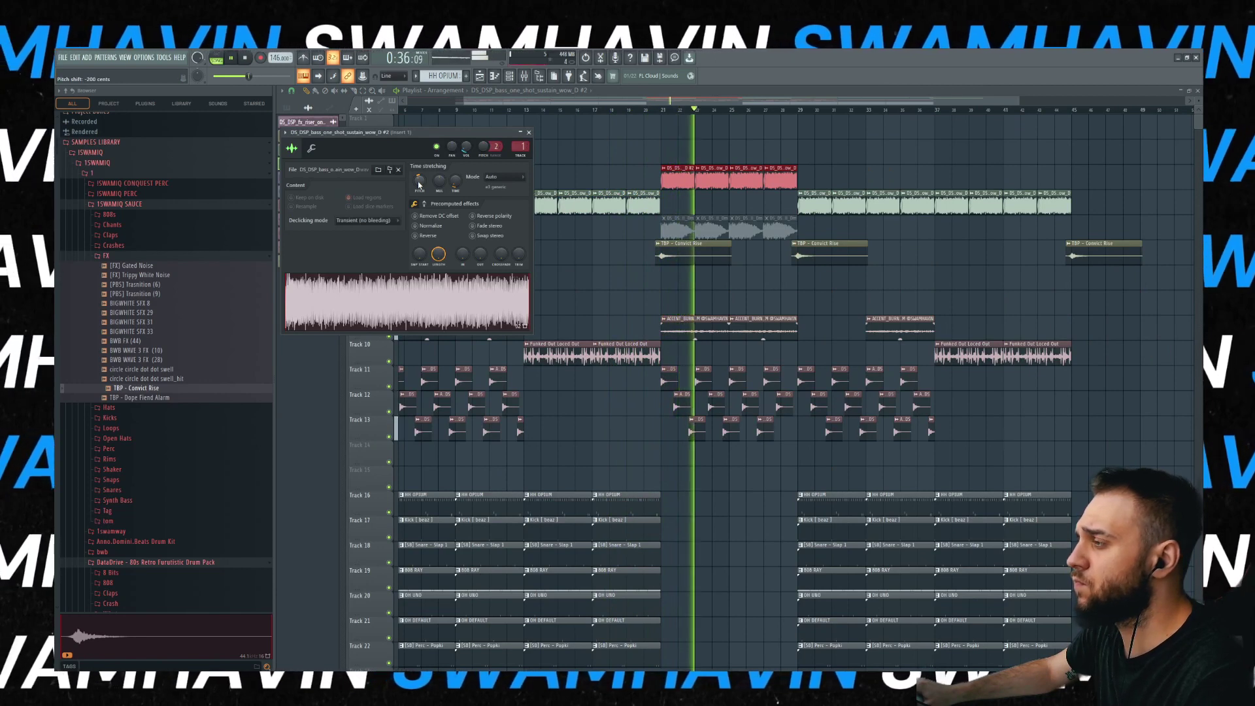
- Set SoundShifter Pitch Stereo on Insert 1 to -12 semitones and create an automation clip for its mix level
key("F9")
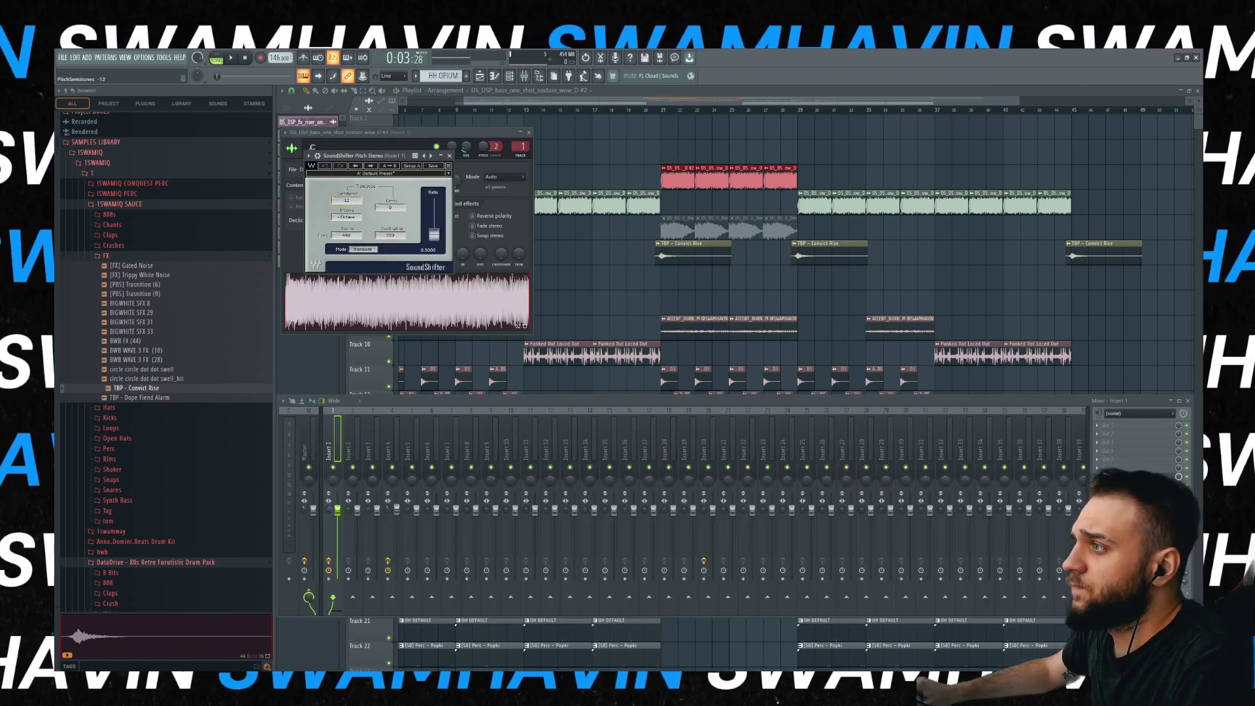
key("F12")
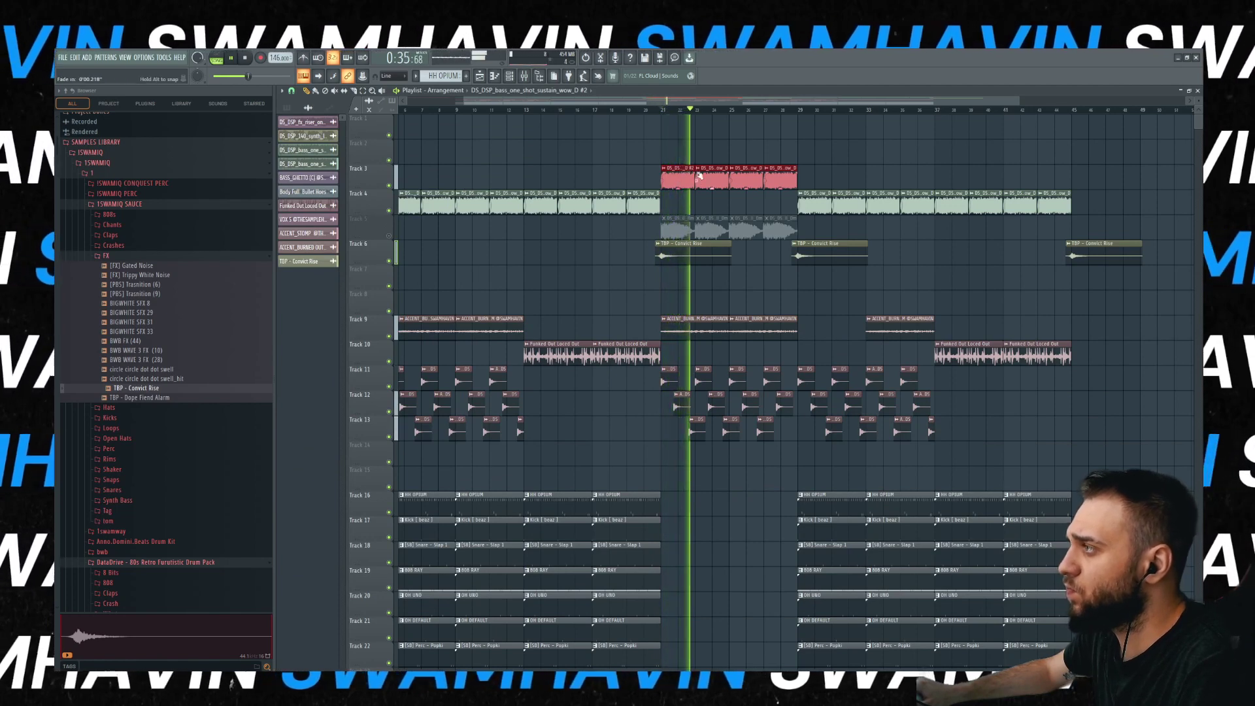
left_click(524, 76)
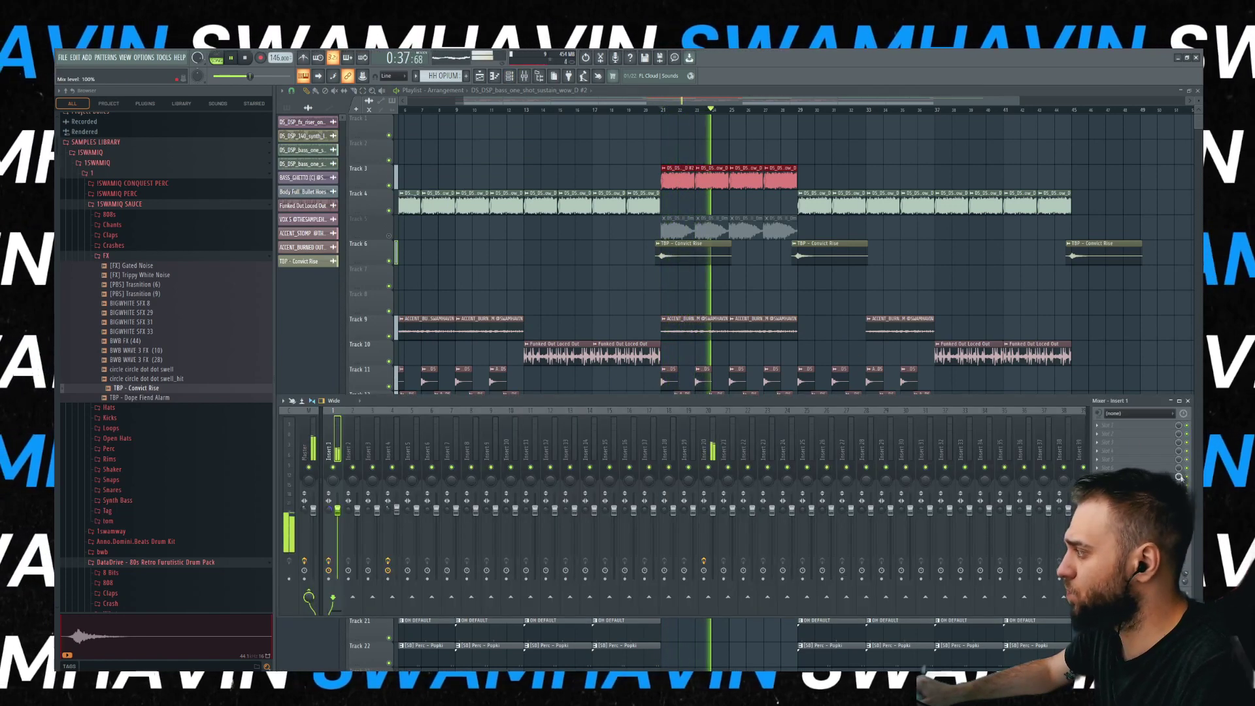
left_click(1137, 537)
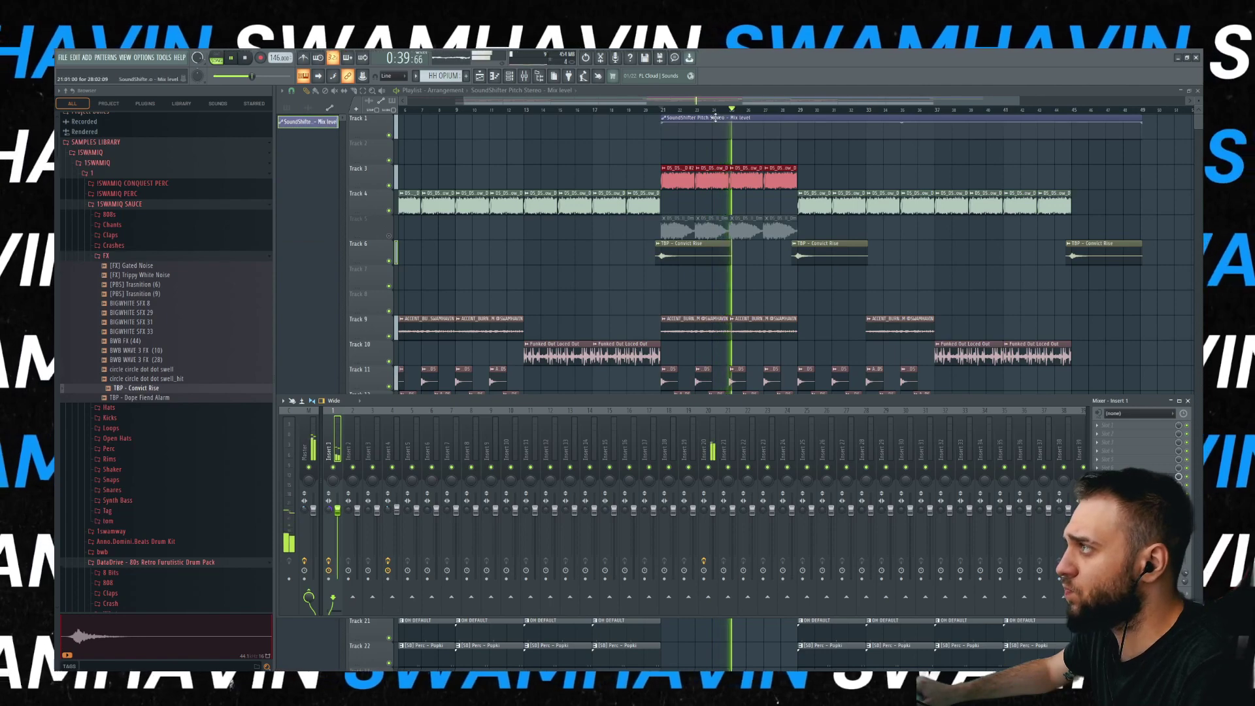
- Start the mix level automation clip at bar 1 with a zero level and raise it to full from bar 21 to bar 29
left_click_drag(785, 118, 482, 115)
scroll(482, 114, "down", 2)
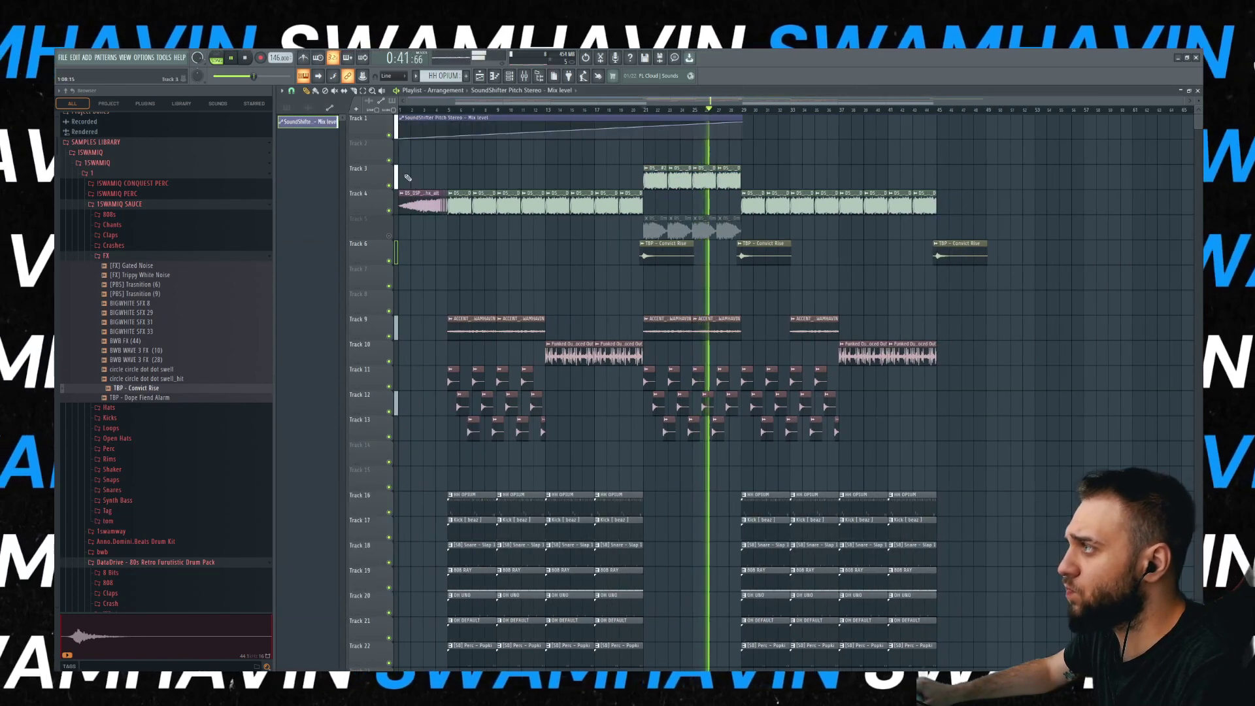
left_click_drag(742, 134, 939, 134)
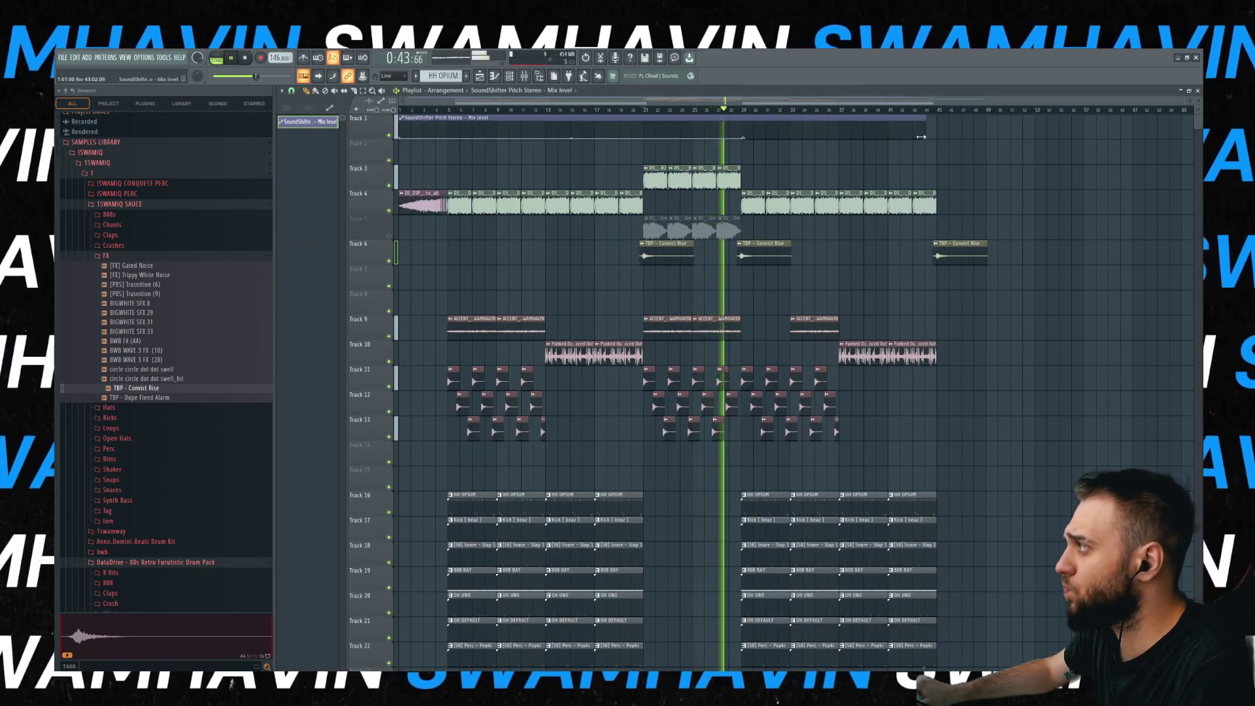
scroll(645, 143, "up", 3)
scroll(645, 143, "up", 2)
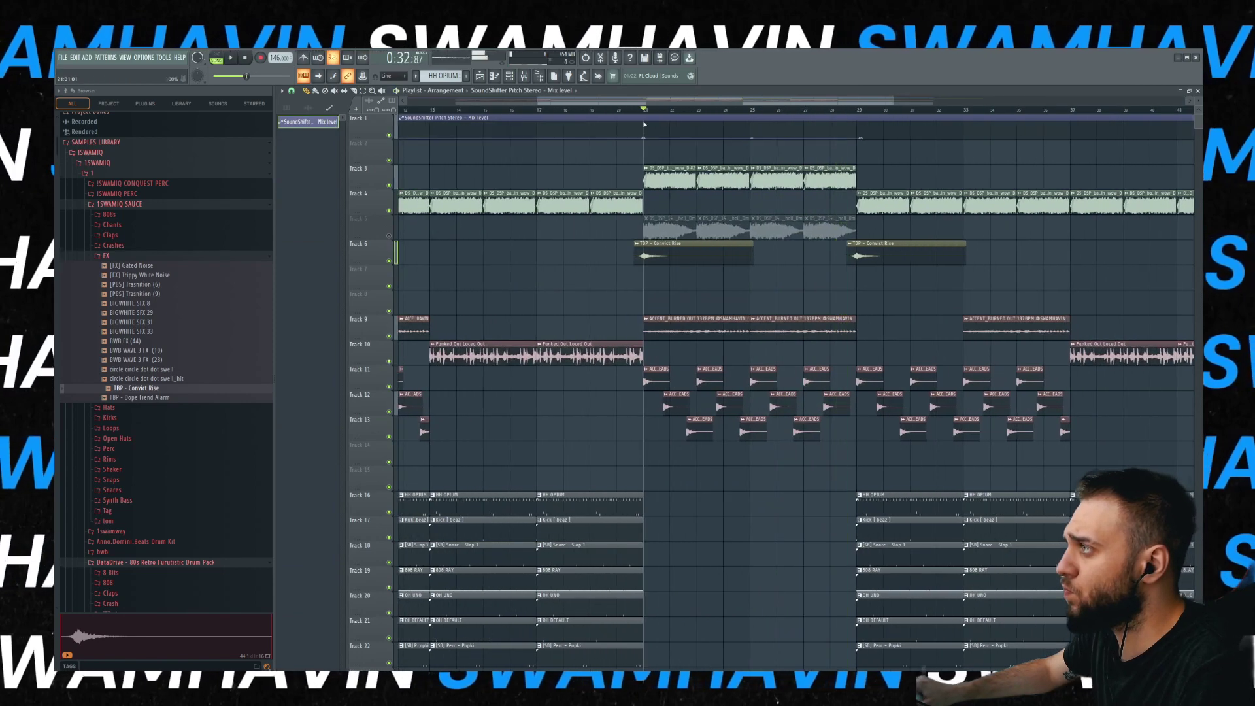
left_click_drag(645, 139, 857, 120)
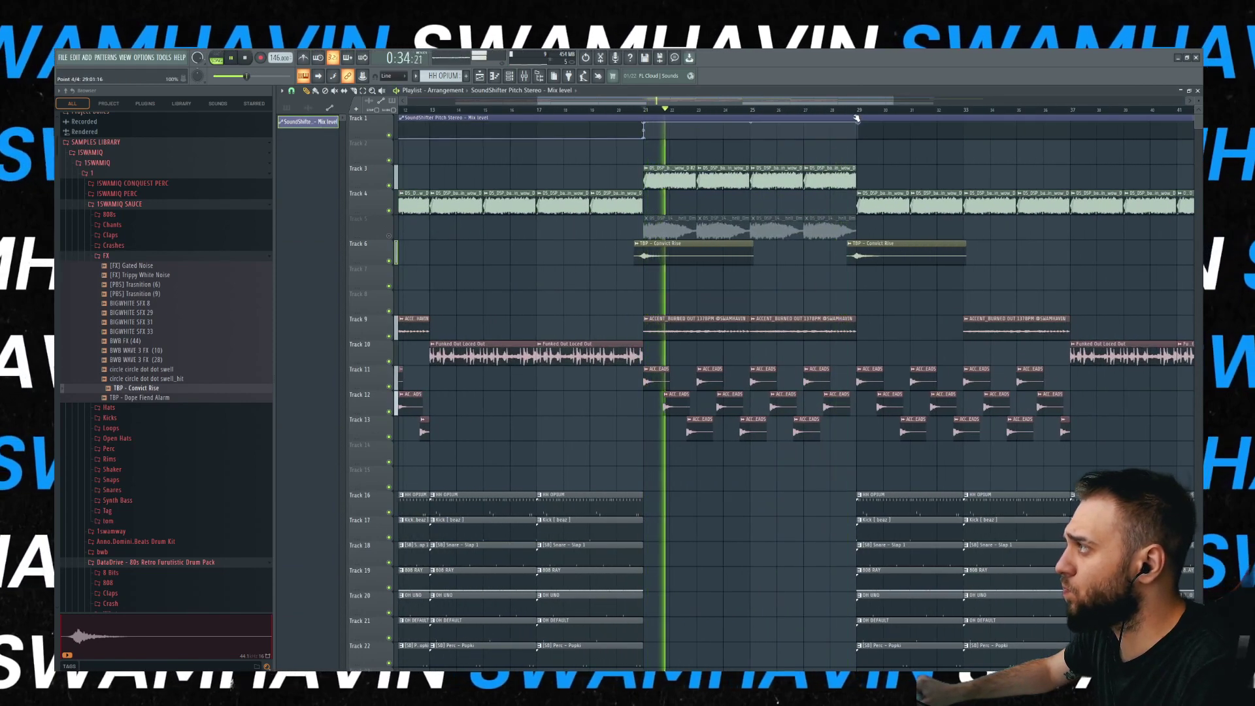
- Continue the SoundShifter mix level automation on Track 1 with a second, low-level clip from bar 29 to about bar 46
scroll(938, 125, "down", 3)
left_click_drag(1078, 124, 807, 120)
scroll(611, 139, "down", 1)
left_click(765, 128)
left_click_drag(1082, 124, 949, 124)
scroll(644, 196, "up", 2)
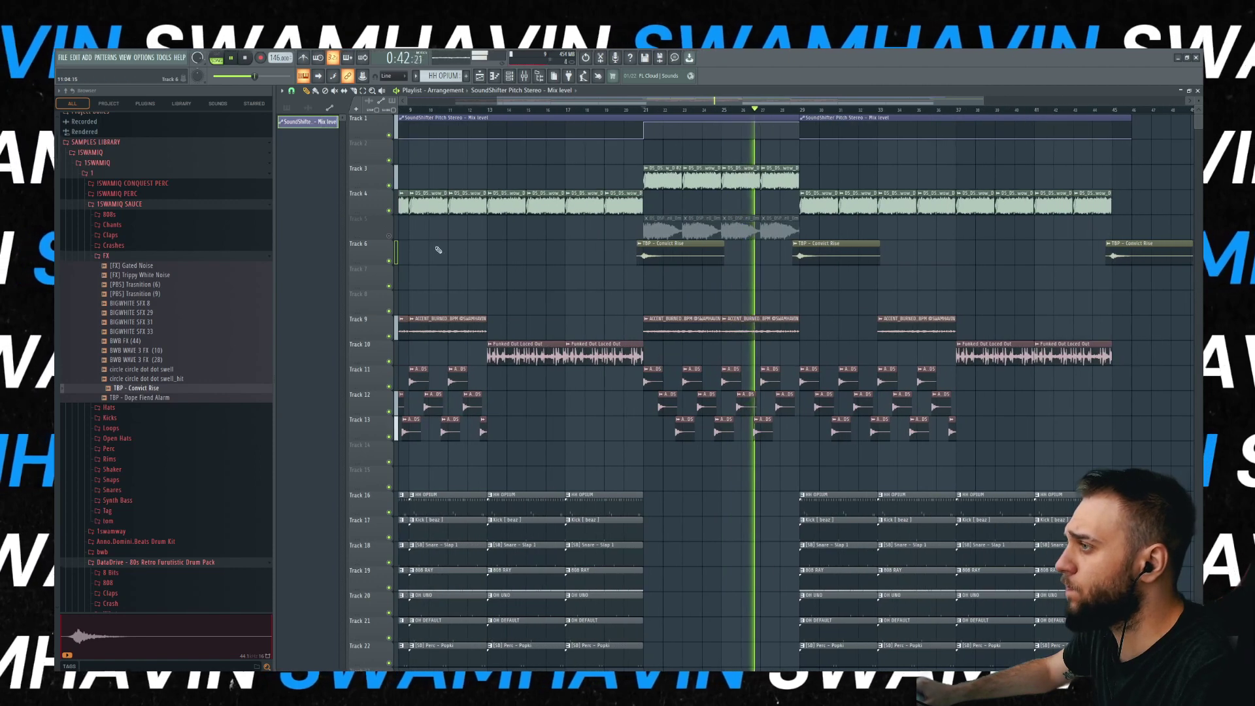
- Play from bar 20 and toggle the Track 5 mute to compare the section with and without the brass
left_click(392, 237)
left_click(390, 236)
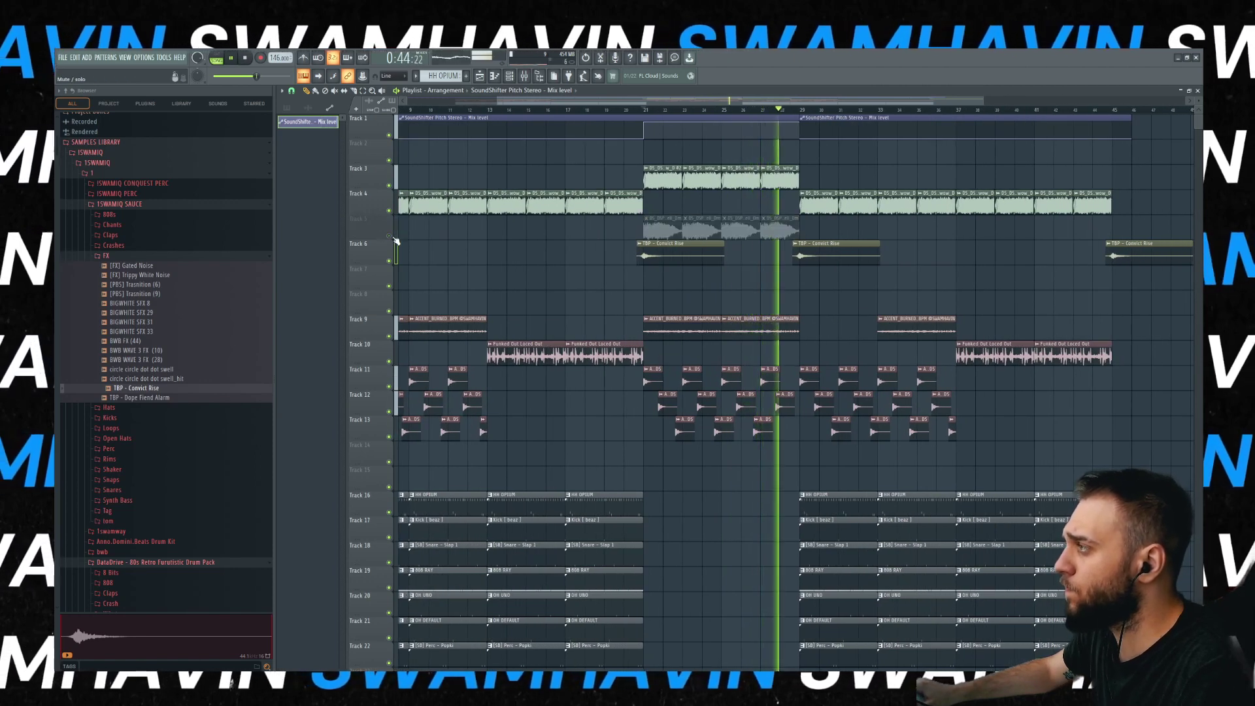
left_click(620, 110)
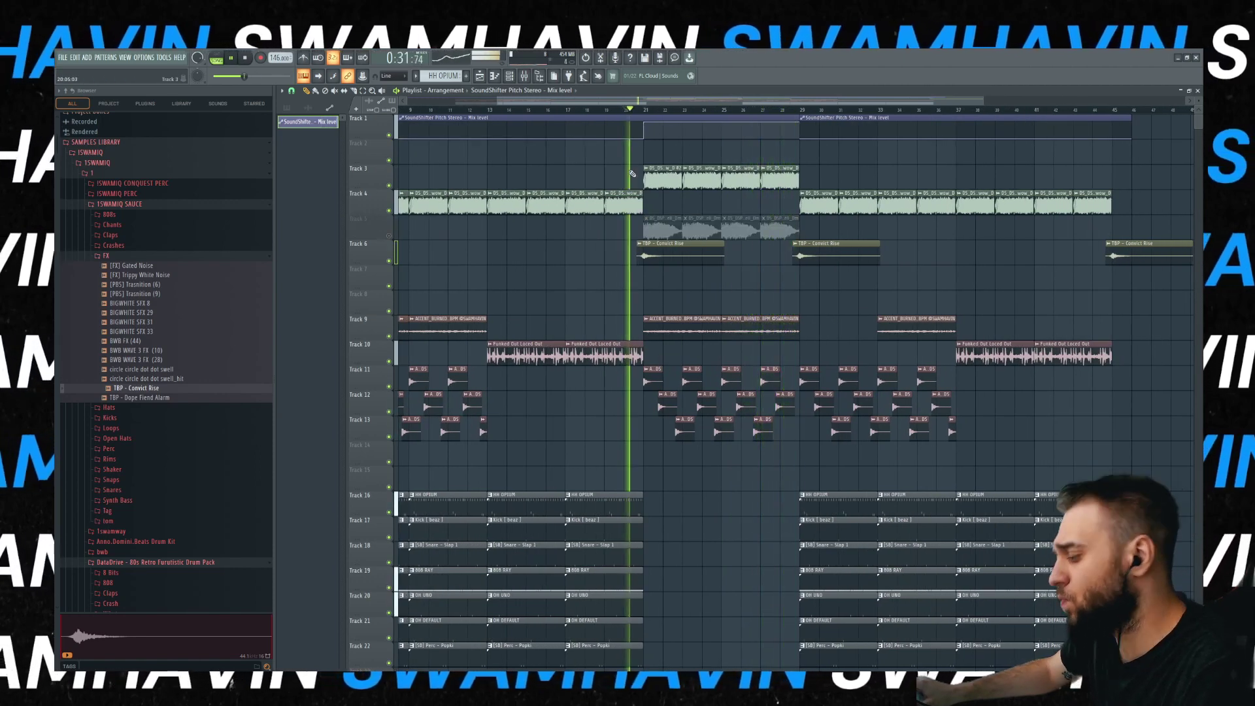
left_click(391, 237)
left_click(391, 237)
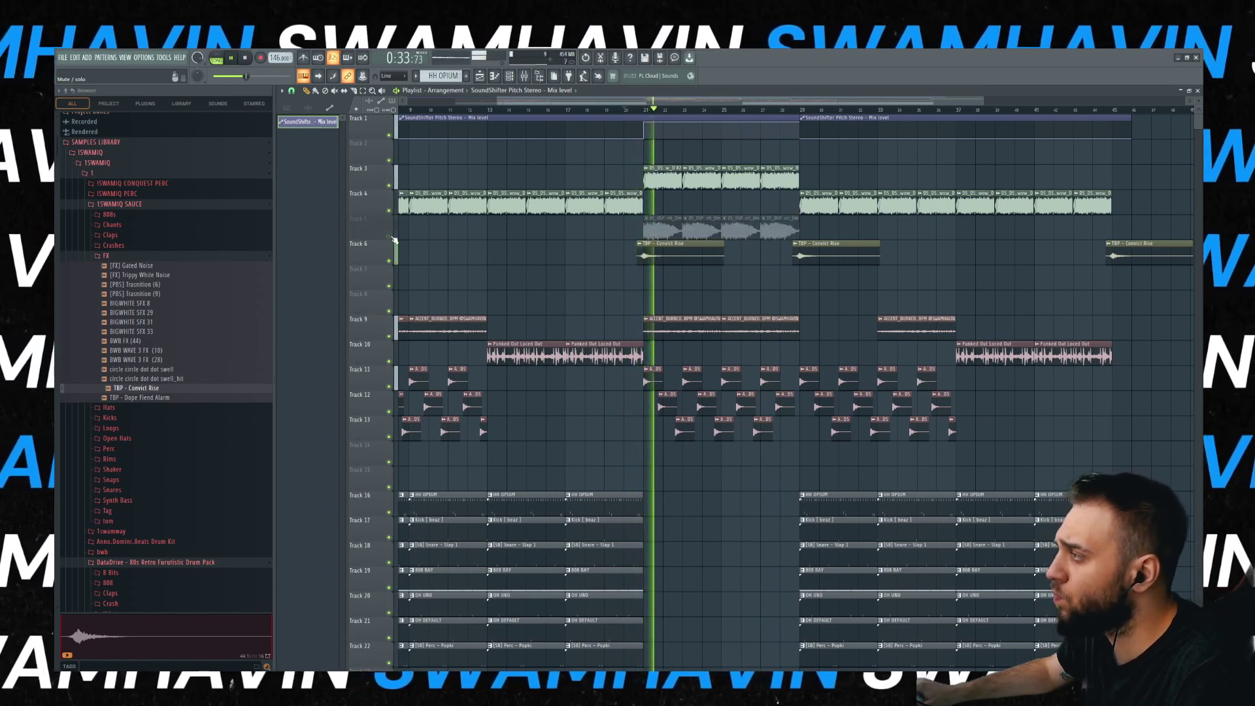
left_click(390, 236)
left_click(390, 236)
left_click(390, 236)
left_click(391, 237)
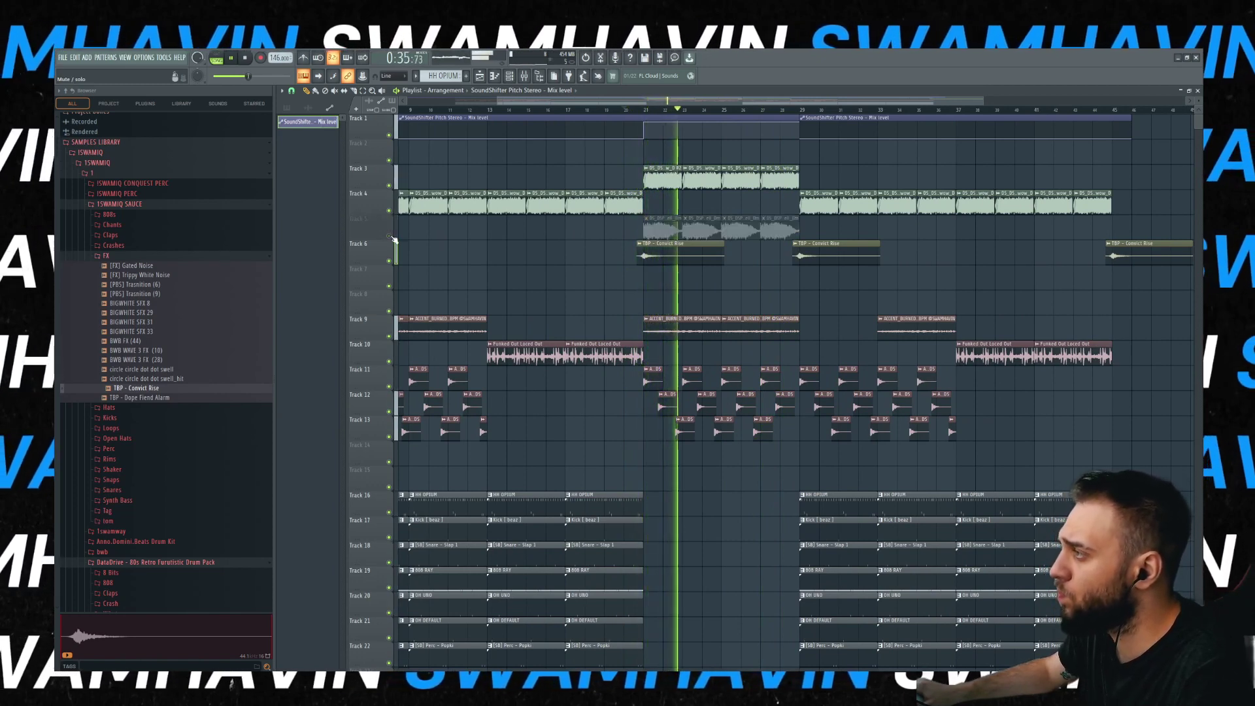
left_click(390, 237)
left_click(390, 236)
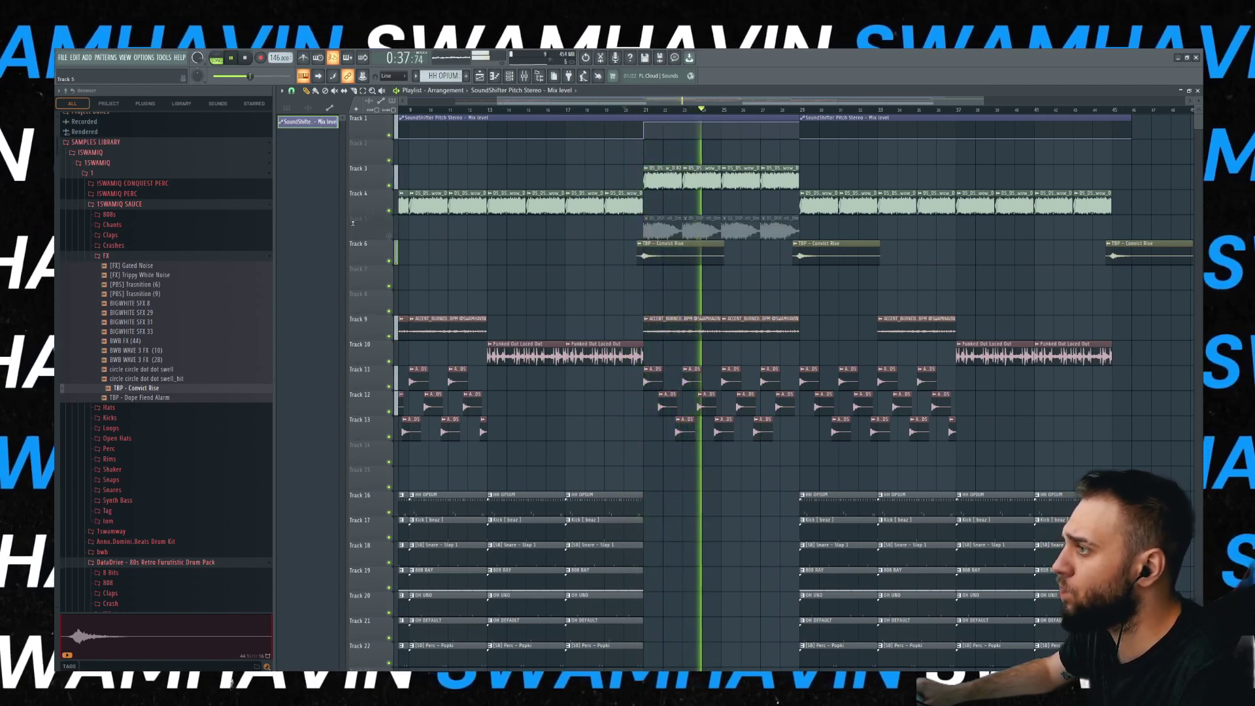
left_click(390, 237)
left_click(390, 237)
left_click(390, 236)
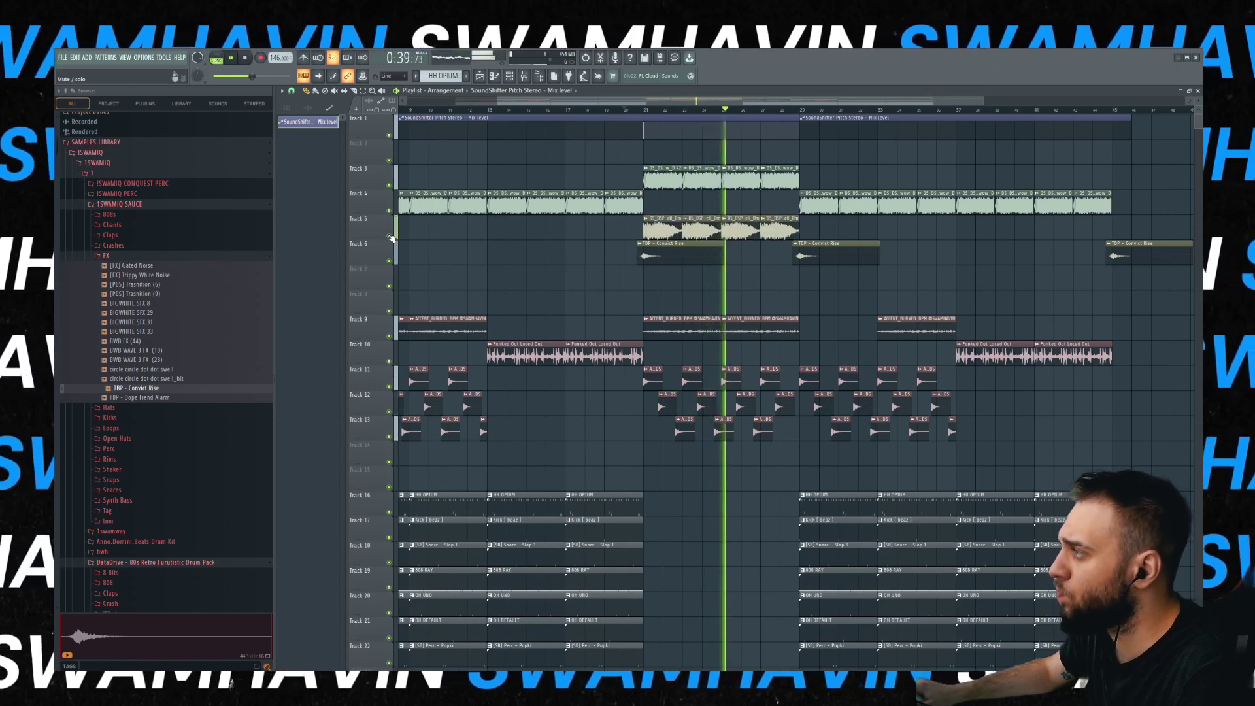
- Mute Track 5 again and delete its four brass clips in bars 21 to 28
left_click(390, 237)
left_click(391, 237)
left_click(390, 236)
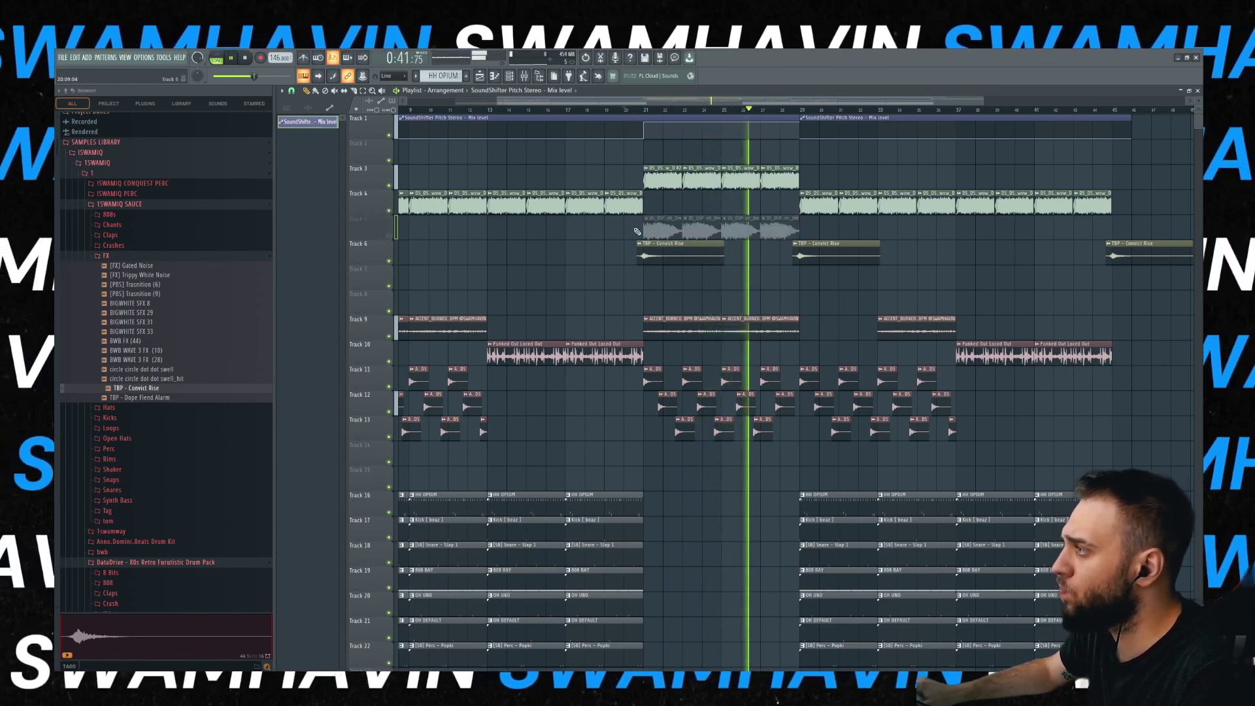
left_click_drag(637, 232, 839, 230)
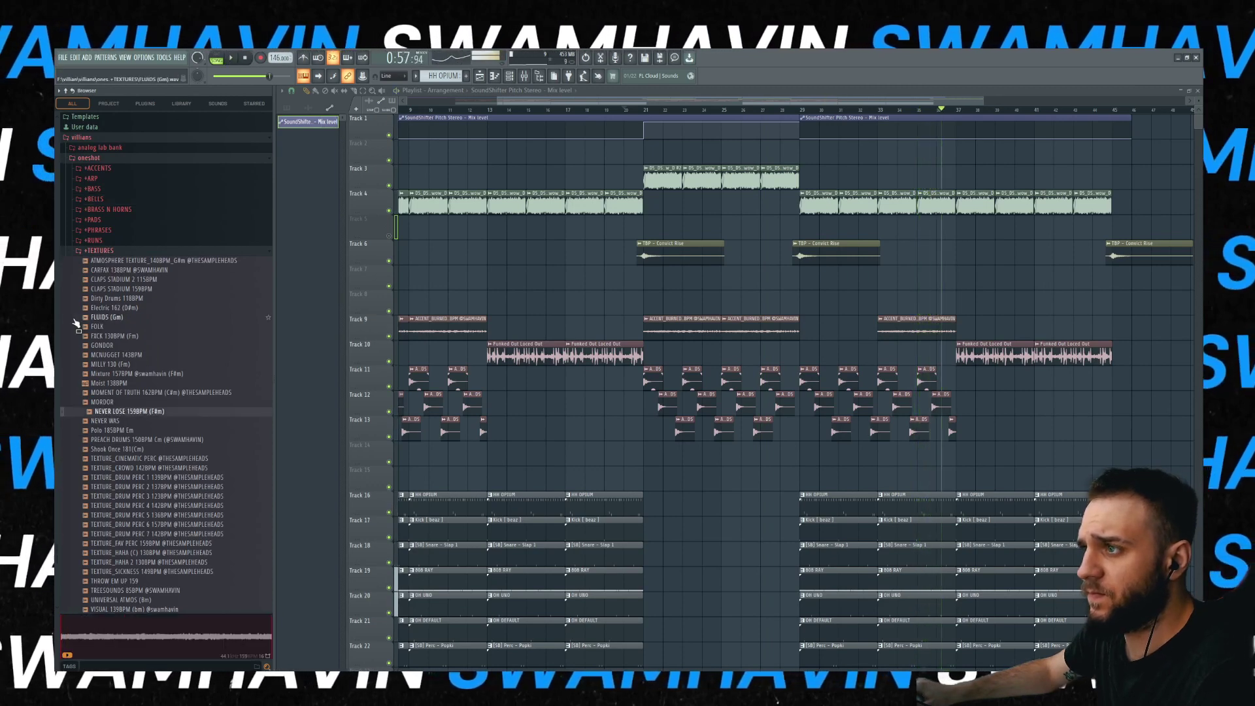
left_click(106, 237)
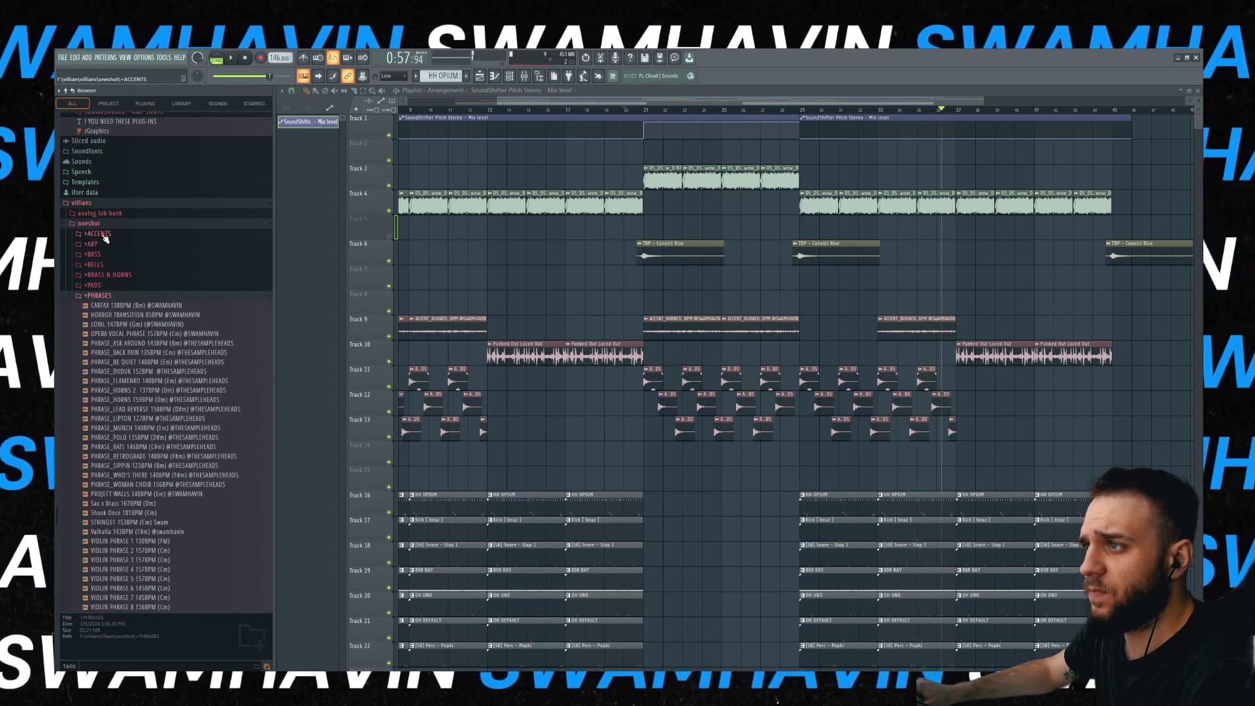
left_click(98, 243)
left_click_drag(125, 249, 131, 279)
scroll(131, 418, "down", 5)
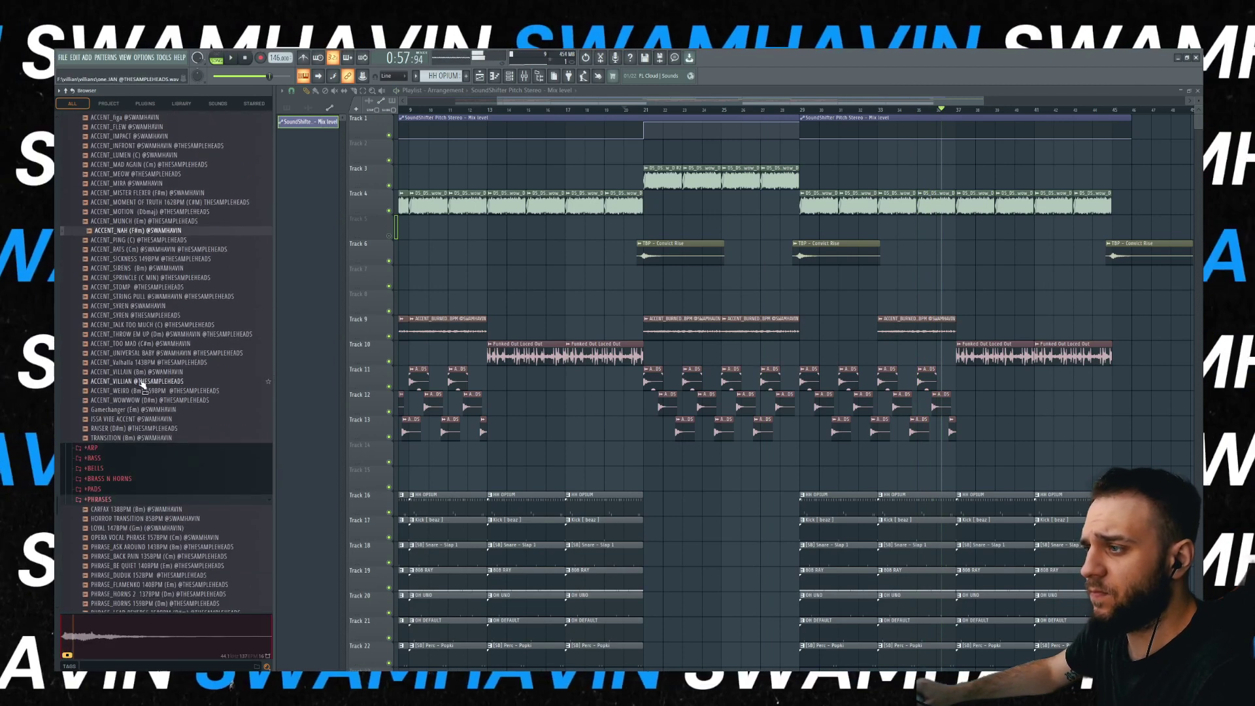
left_click(134, 381)
left_click_drag(128, 387, 666, 278)
- Trim the ACCENT_VILLIAN clip to four steps and move it to Track 8 at the middle of bar 21
scroll(665, 277, "up", 6)
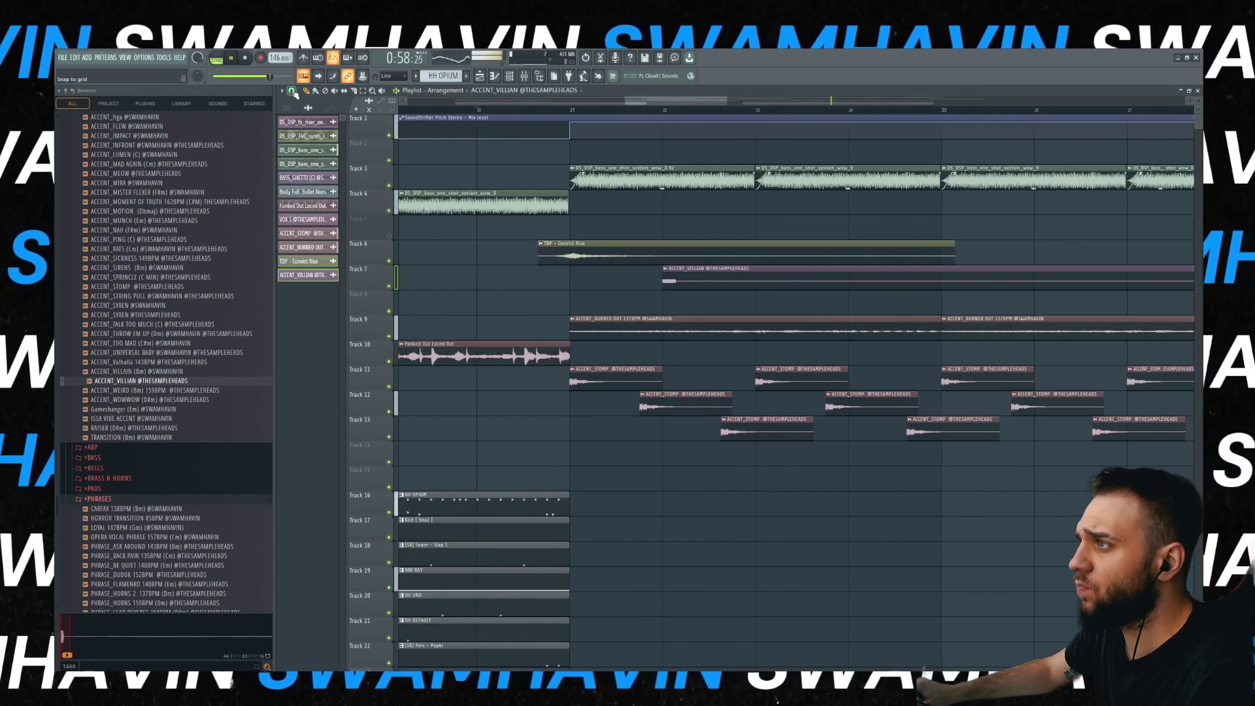
left_click(302, 209)
scroll(1119, 272, "down", 5)
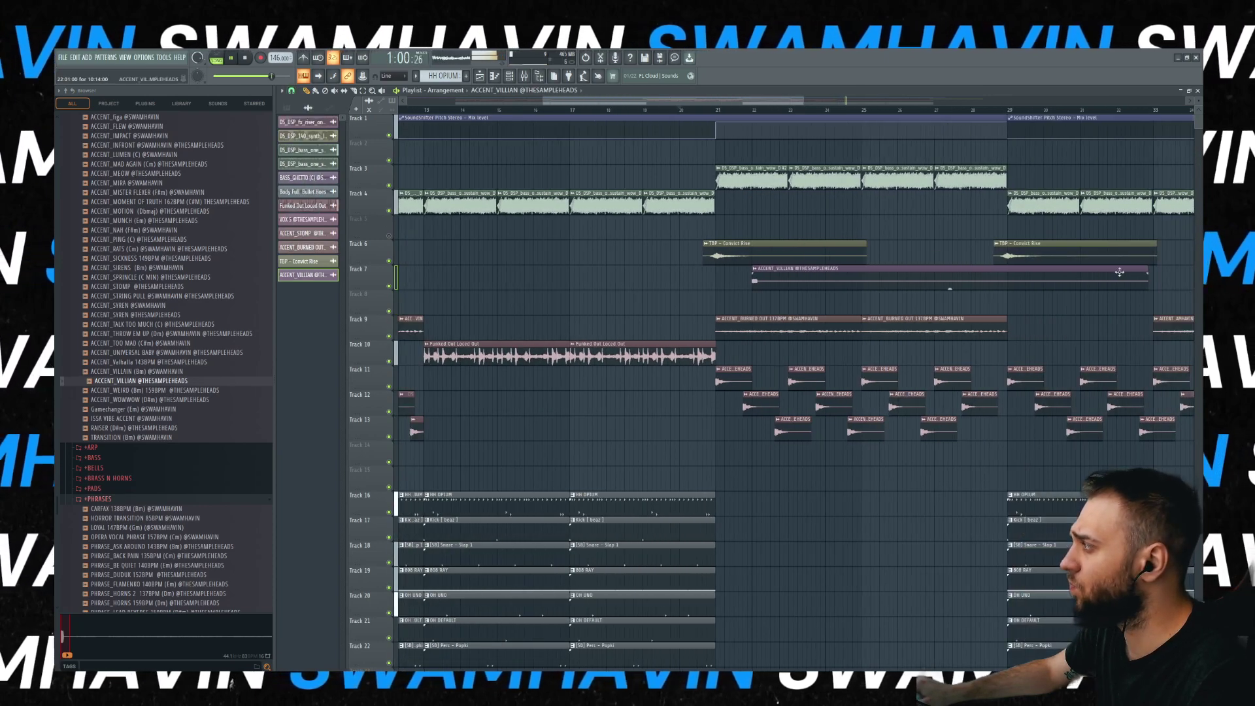
left_click_drag(1146, 269, 699, 297)
scroll(761, 318, "up", 5)
scroll(773, 308, "down", 3)
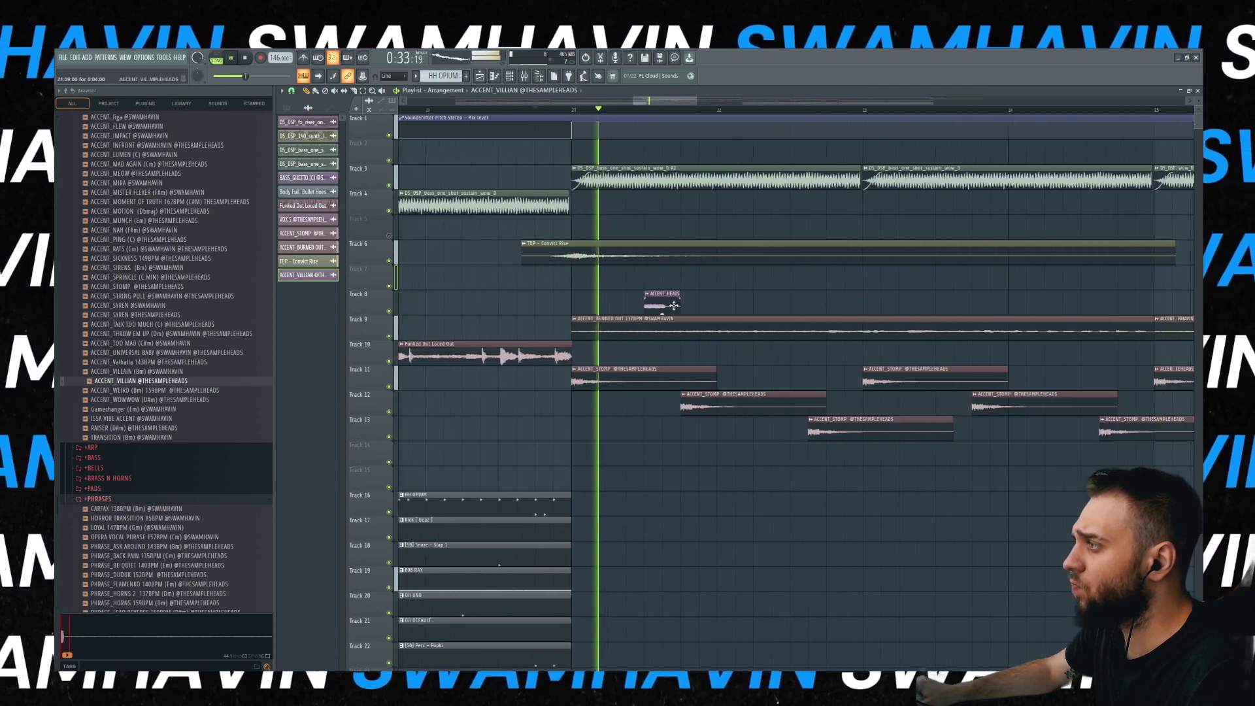
- Repeat the short ACCENT_VILLIAN clip on Track 8 in the middle of each bar from bar 22 to bar 27
left_click(792, 306)
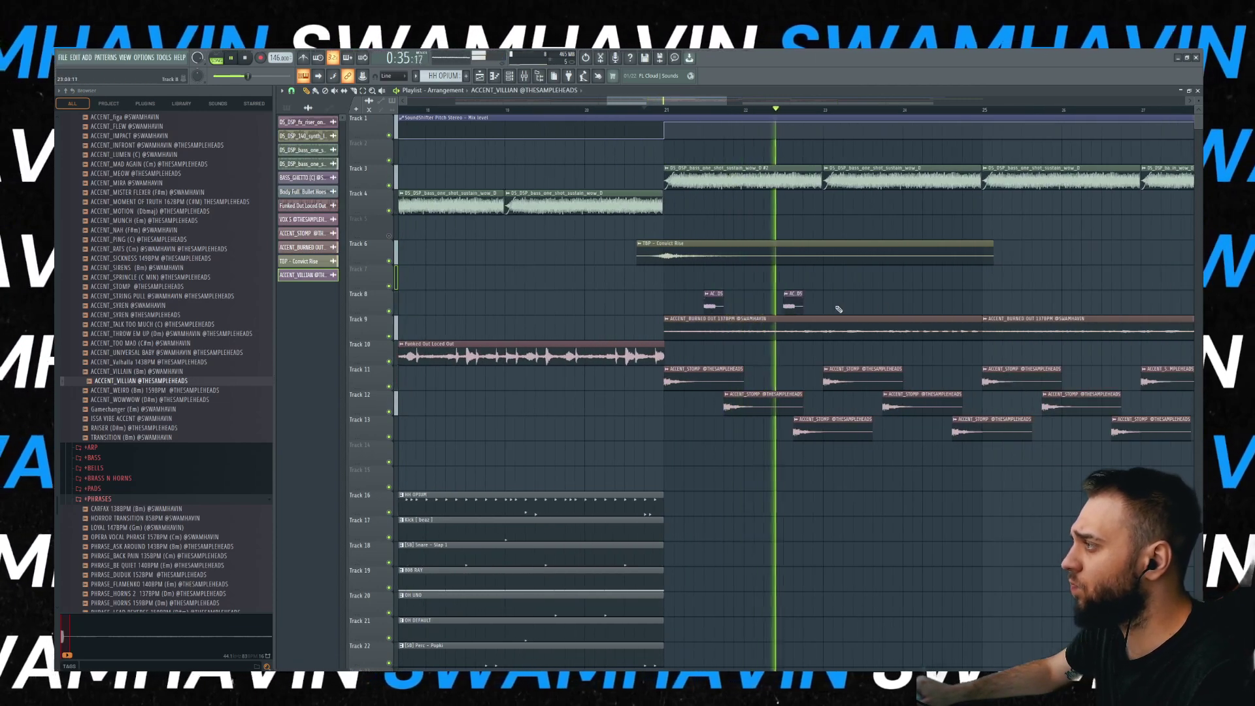
left_click(871, 307)
left_click(951, 307)
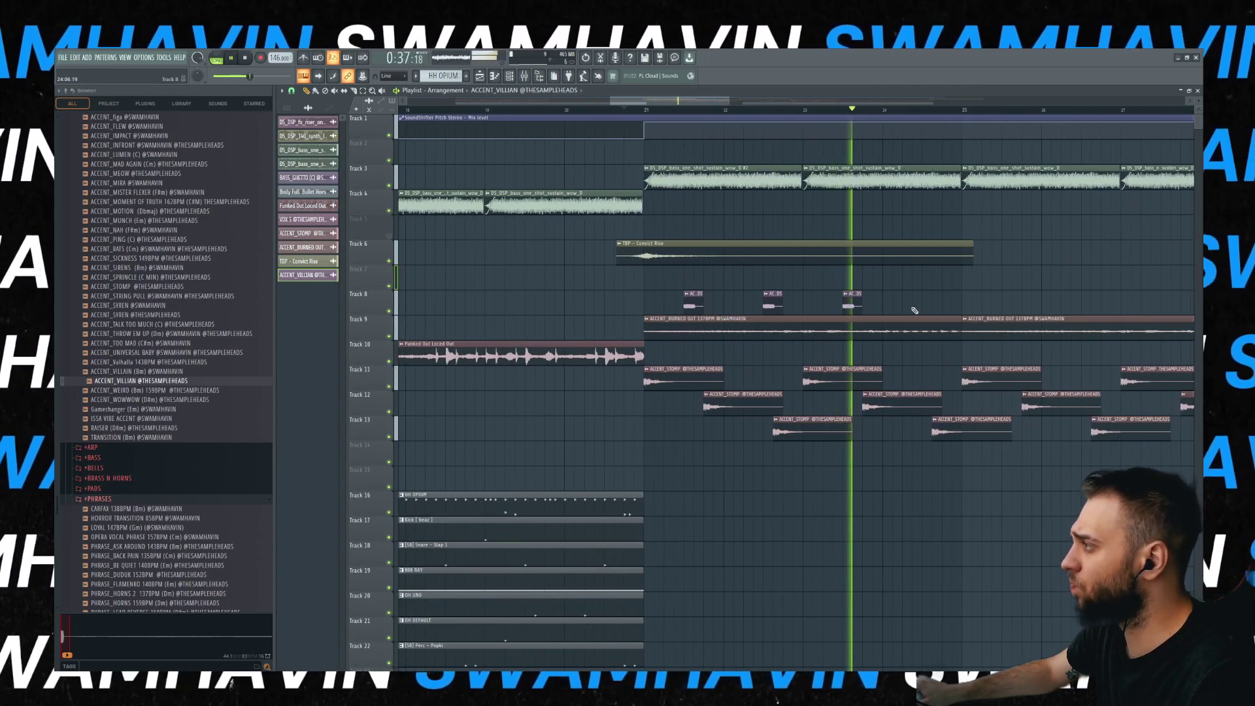
scroll(1029, 315, "down", 5)
scroll(1029, 314, "up", 5)
left_click(894, 307)
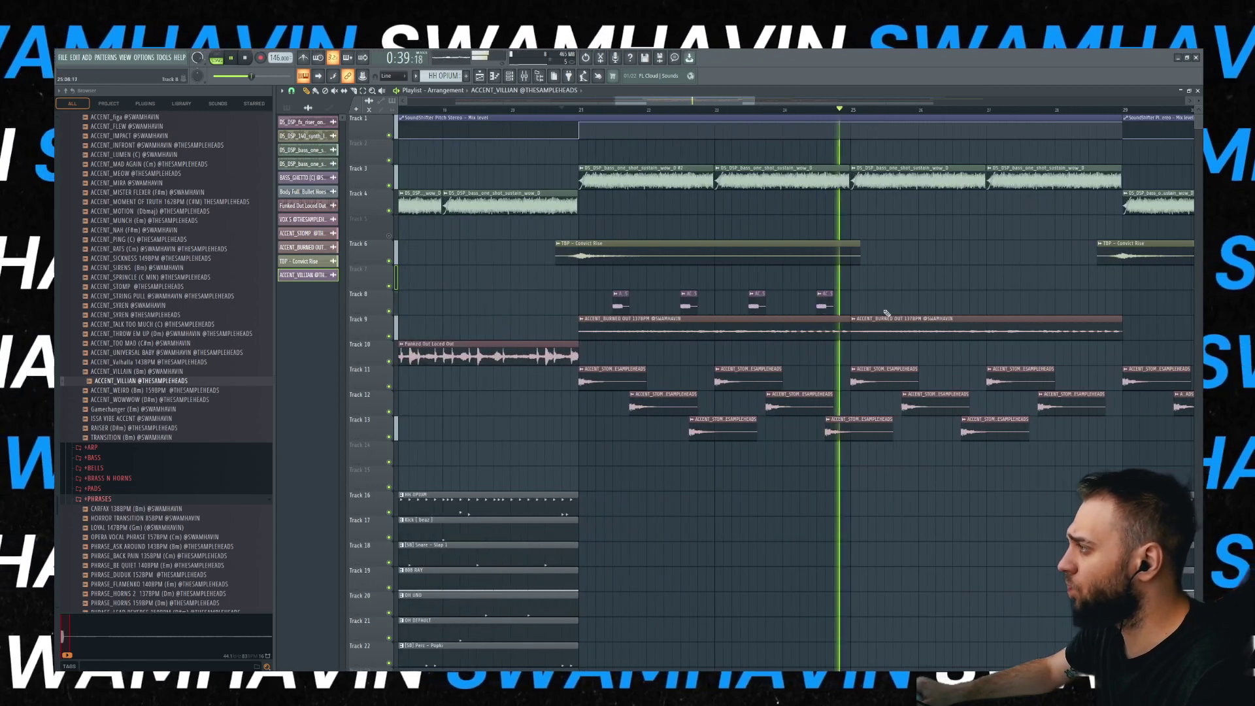
left_click(956, 307)
left_click(1025, 308)
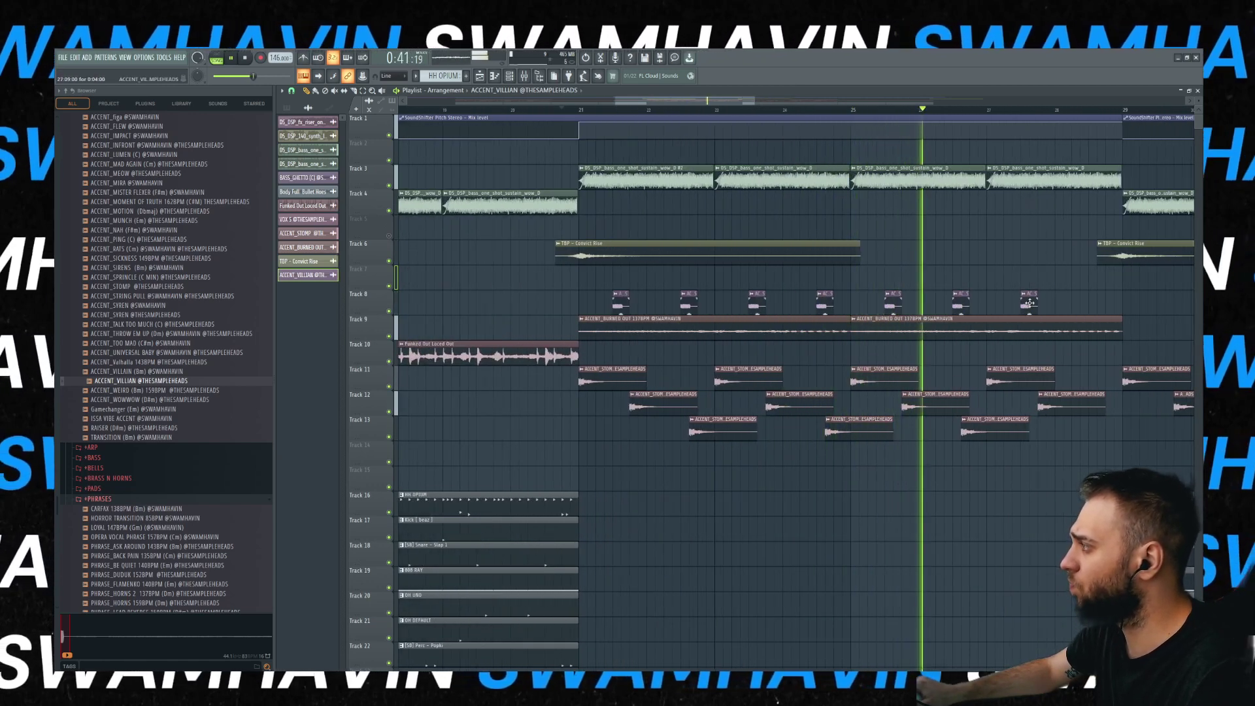
- Time-stretch the ACCENT_VILLIAN sample so its clips on Track 8 last about half a bar
double_click(1024, 307)
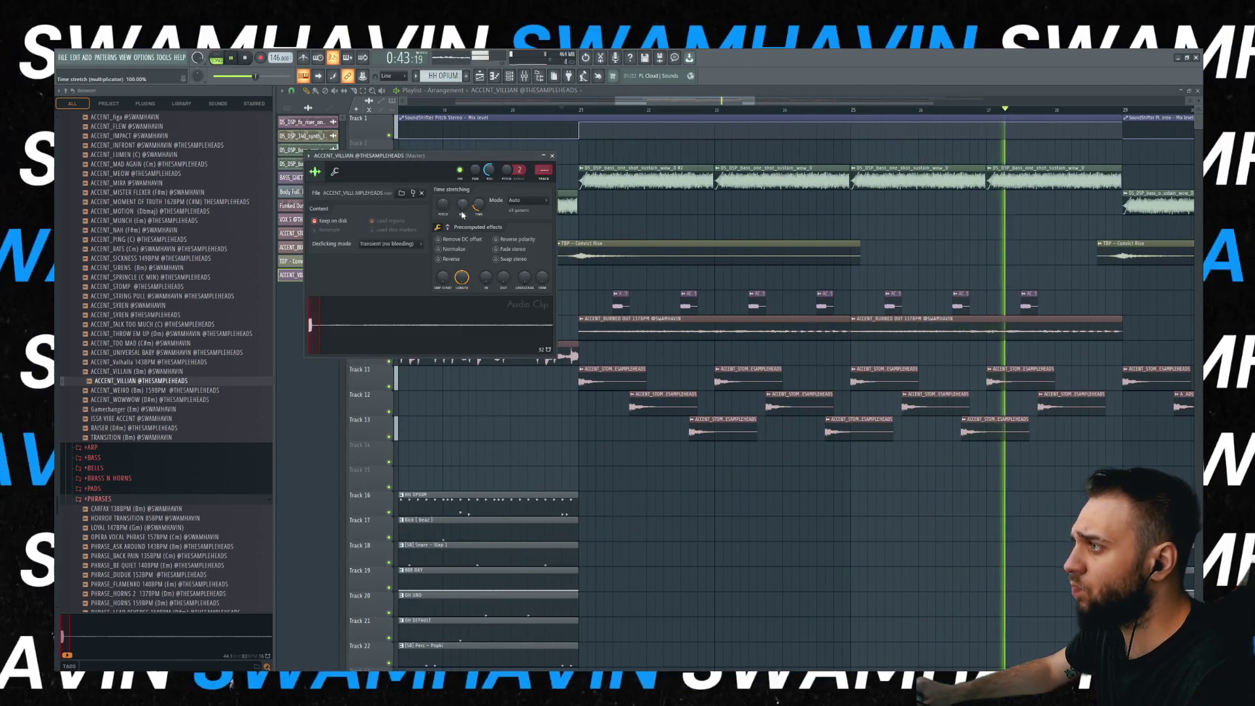
left_click_drag(478, 205, 478, 196)
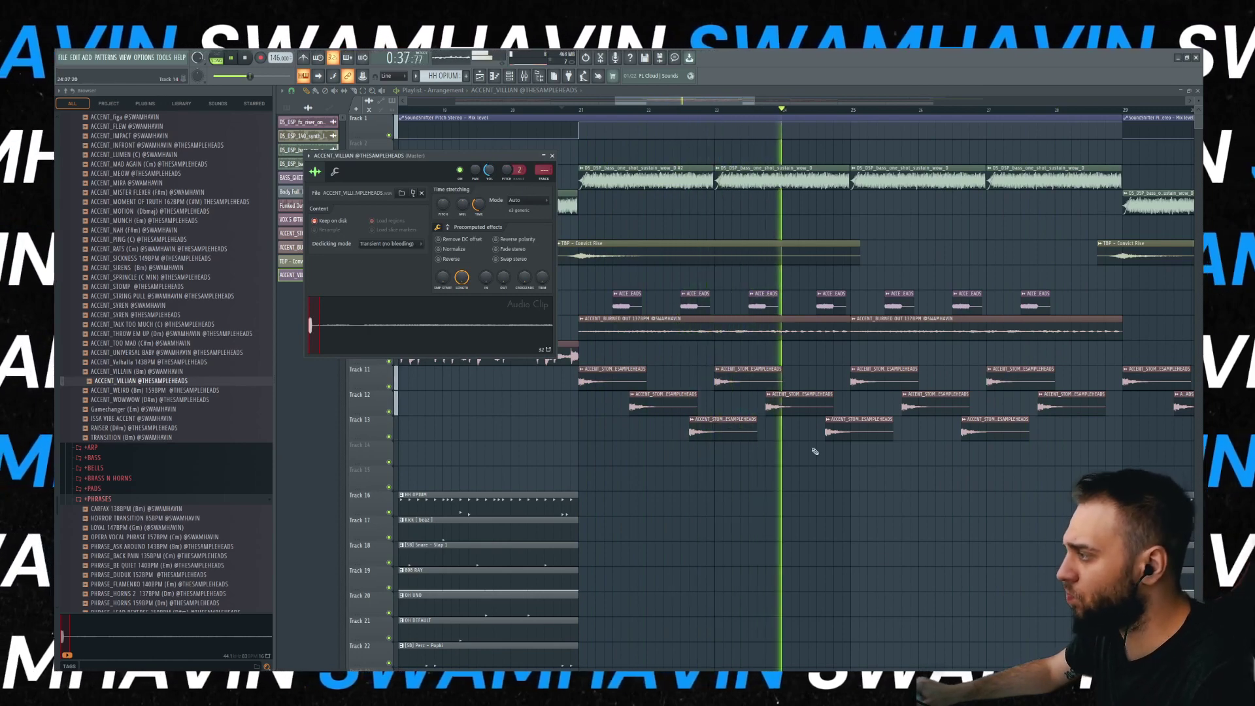
left_click(864, 524)
right_click(874, 526)
scroll(837, 521, "down", 4)
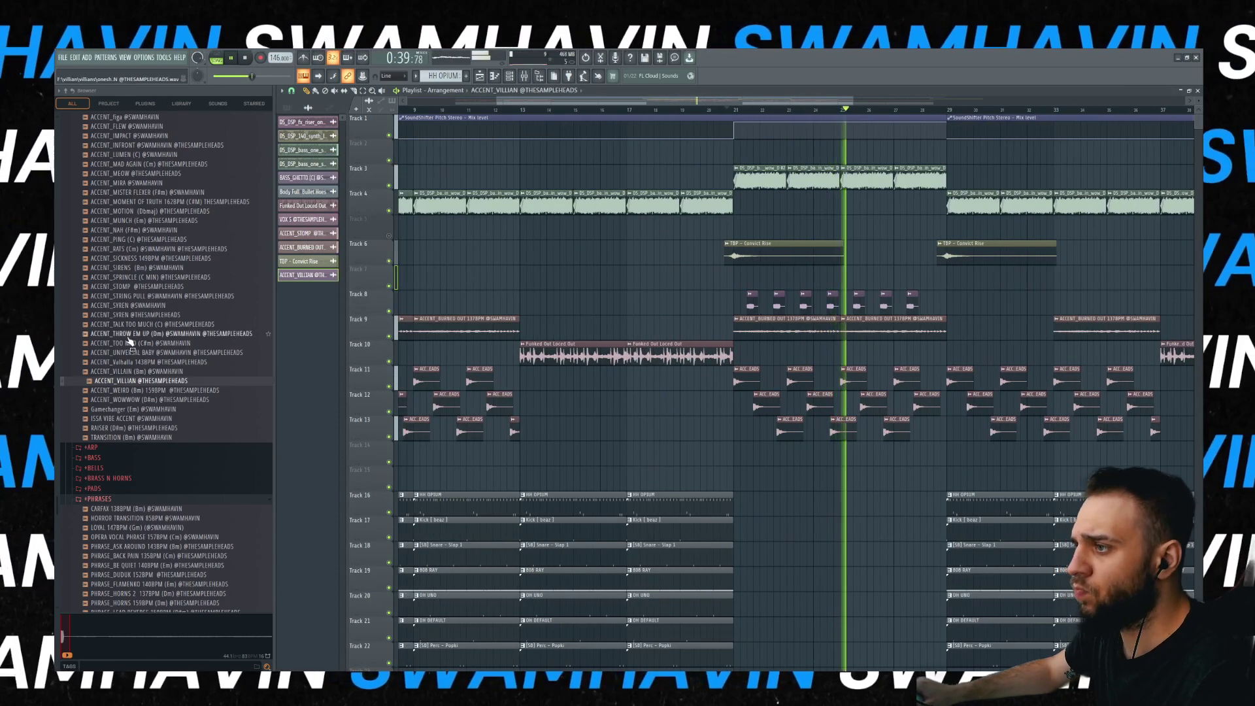
- Trim the last bass clip on Track 3 so it ends half a bar before bar 29
scroll(132, 353, "up", 4)
scroll(134, 357, "down", 2)
scroll(950, 341, "up", 4)
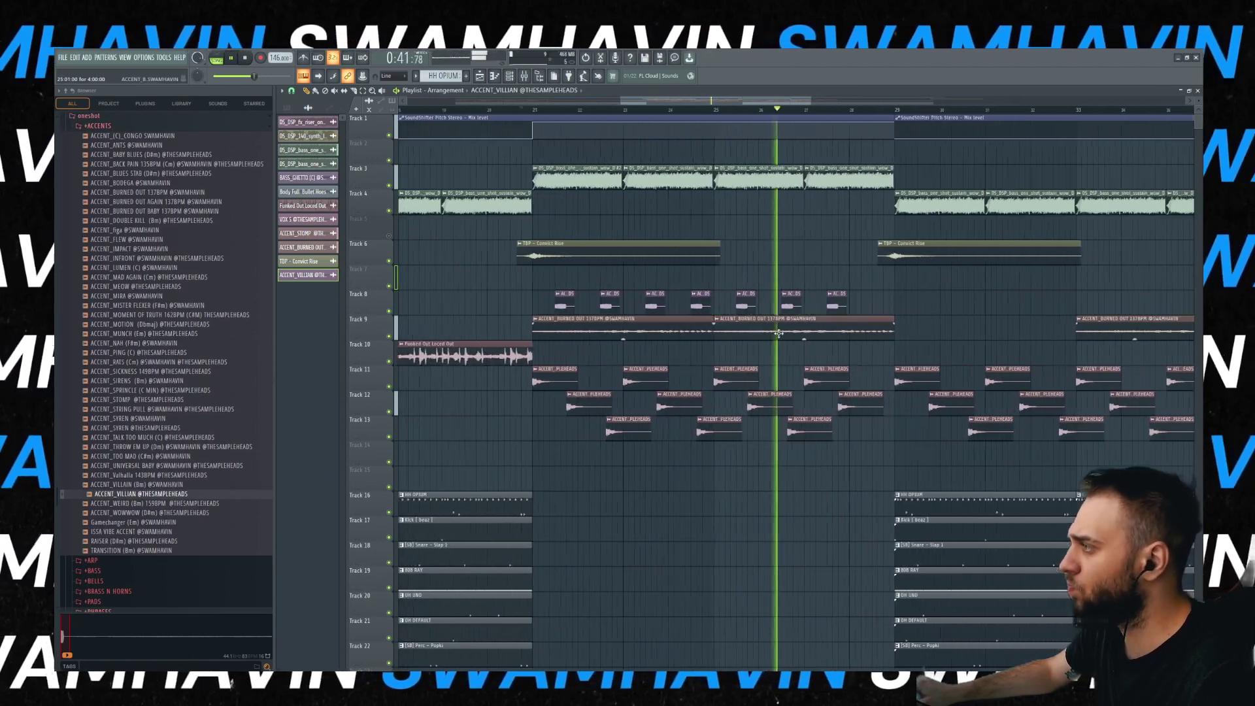
left_click(812, 169)
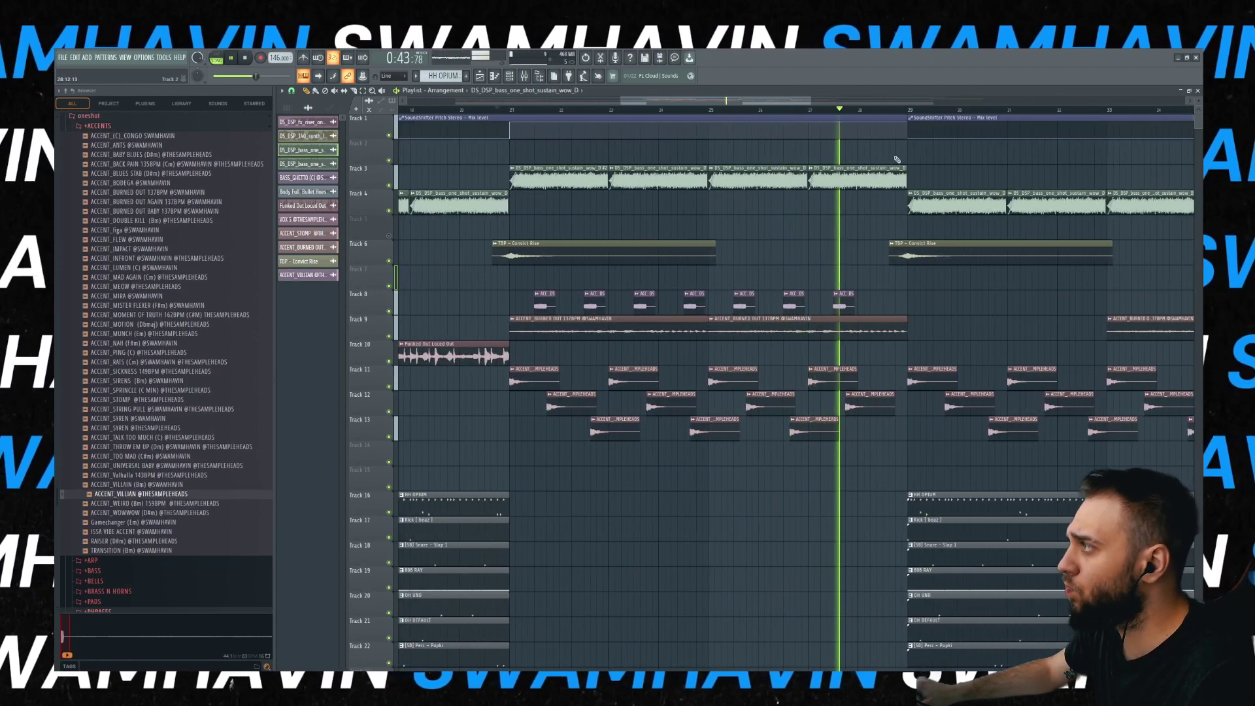
left_click_drag(907, 168, 881, 168)
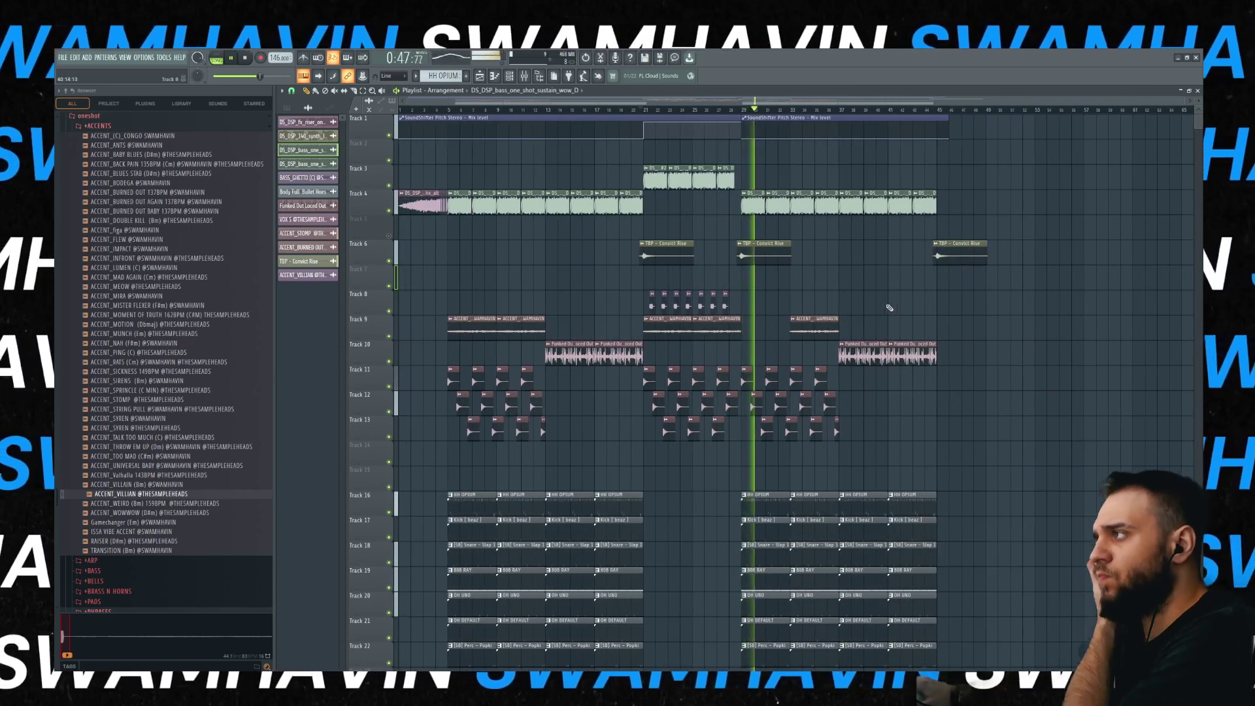
- Try the ACCENT_BURNED OUT clip of bar 33 on Track 9 at bar 37 instead
scroll(876, 272, "down", 1)
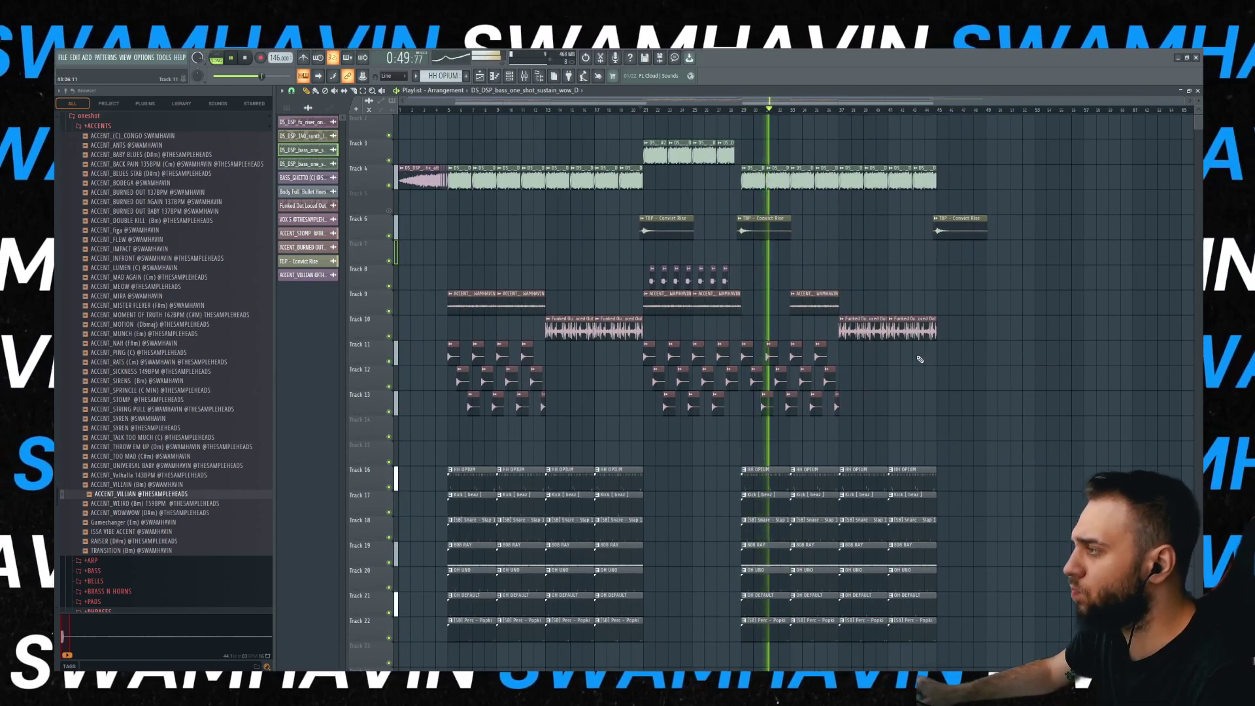
scroll(875, 311, "up", 1)
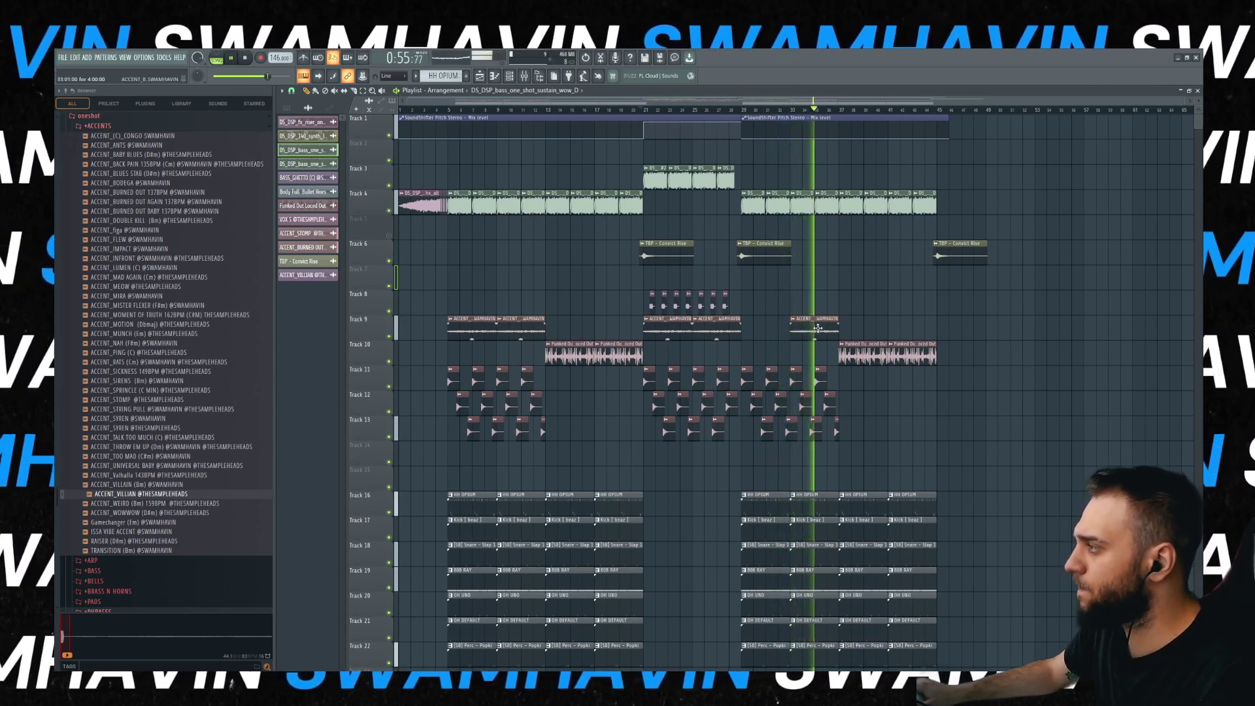
scroll(861, 326, "up", 2)
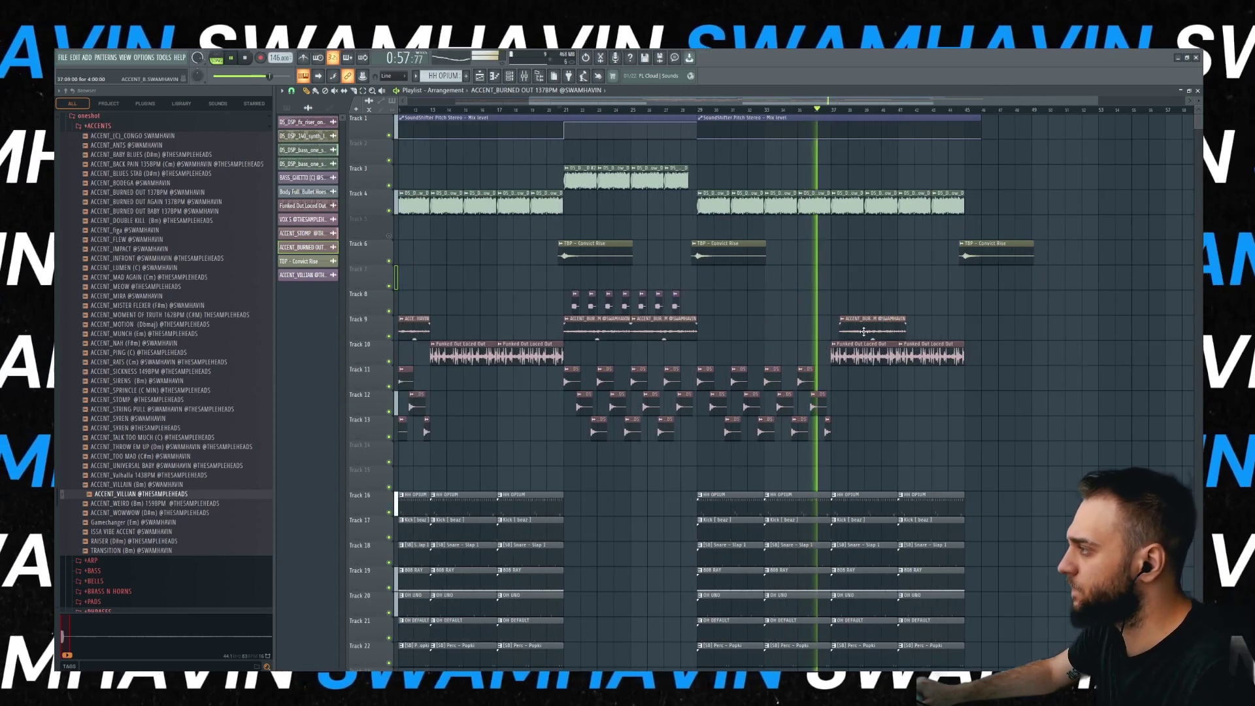
scroll(859, 336, "up", 3)
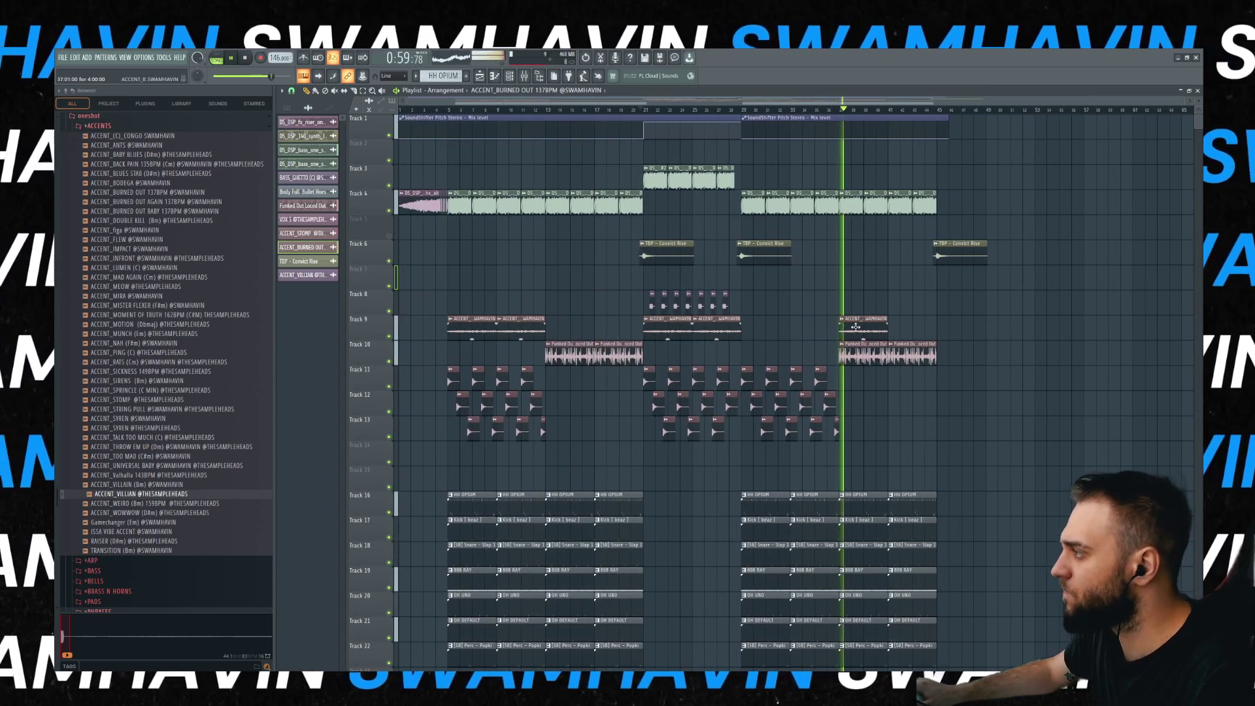
left_click_drag(917, 332, 828, 331)
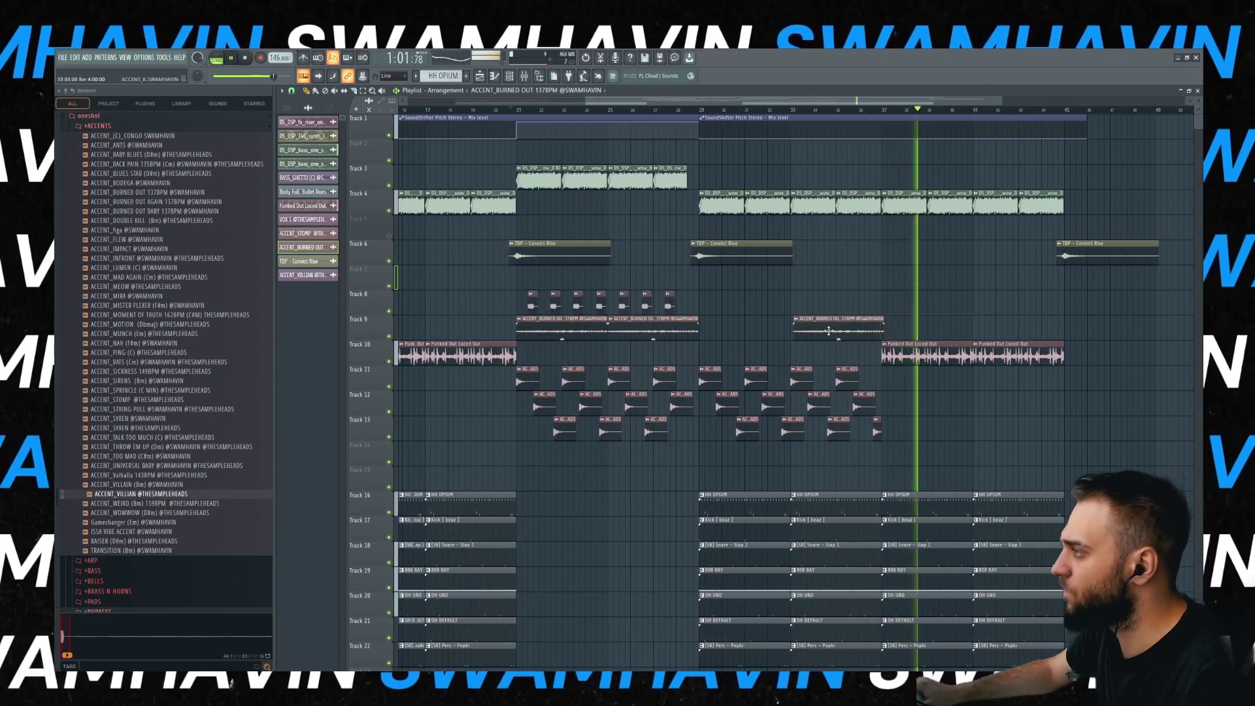
scroll(825, 337, "down", 4)
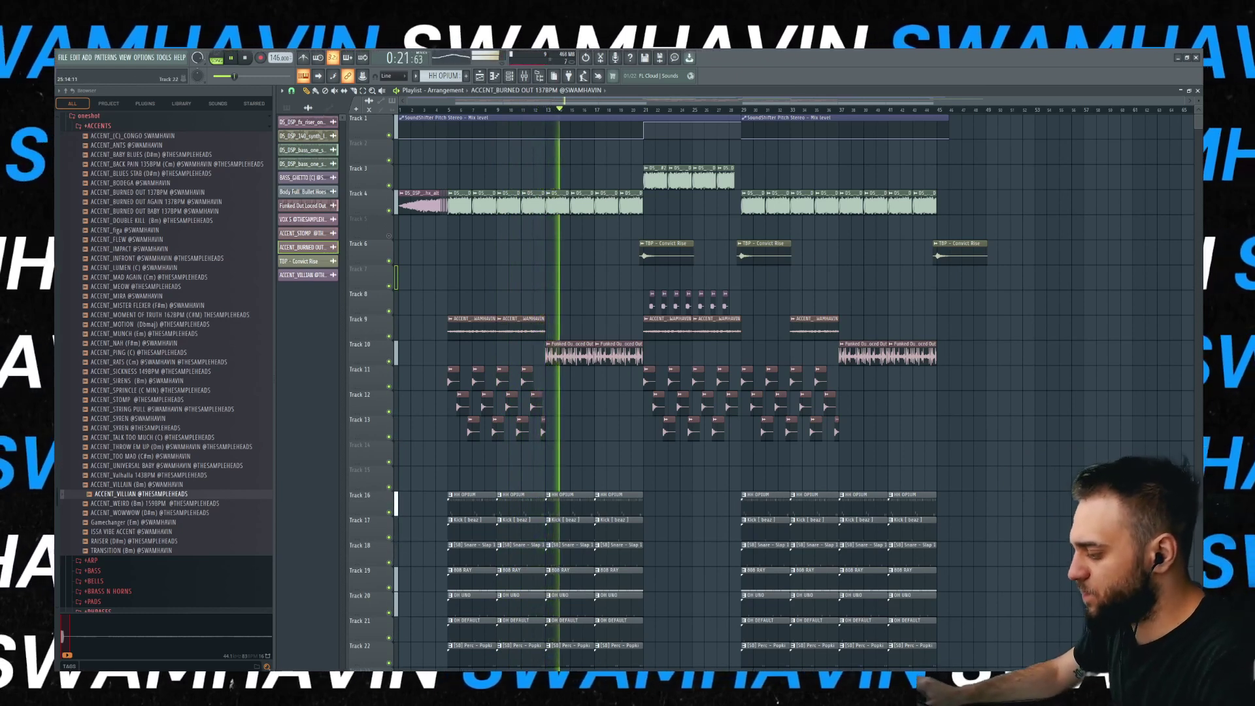
- Switch to the Splice library, preview TS_WIP_100_drum_fill_loud_squeeze.wav and place it on Track 5 at bar 29
left_click(703, 682)
left_click(370, 273)
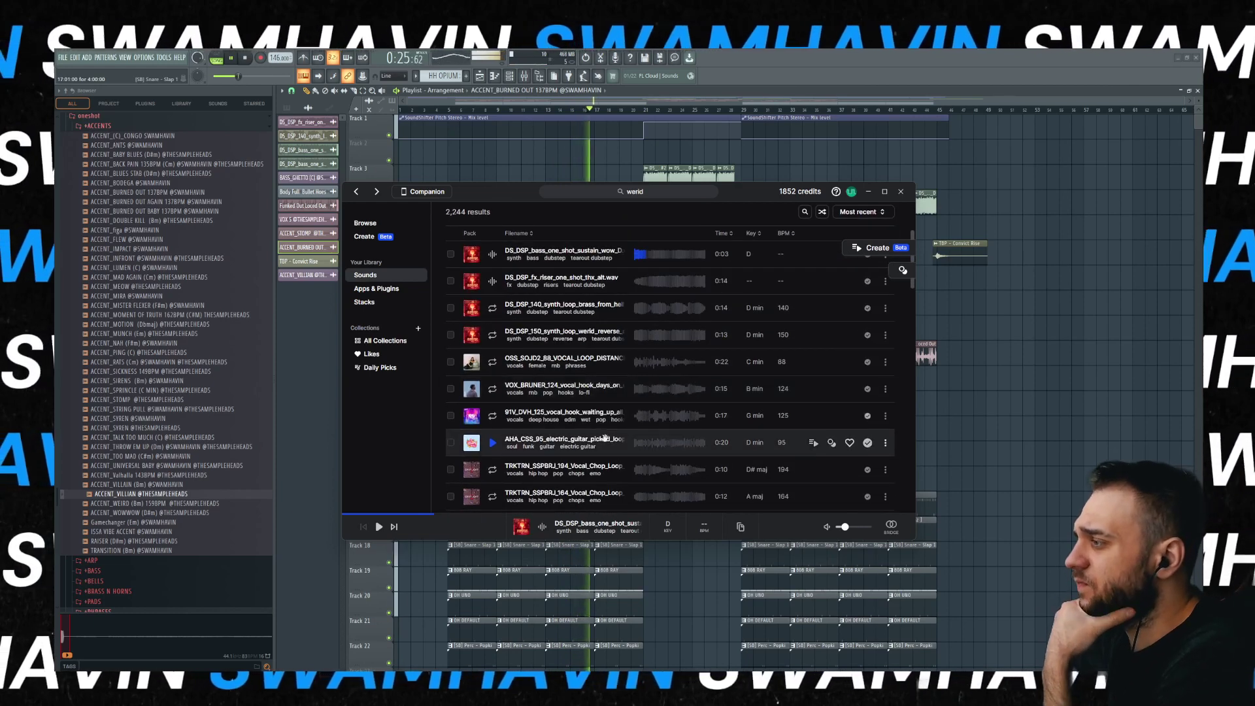
scroll(492, 368, "down", 4)
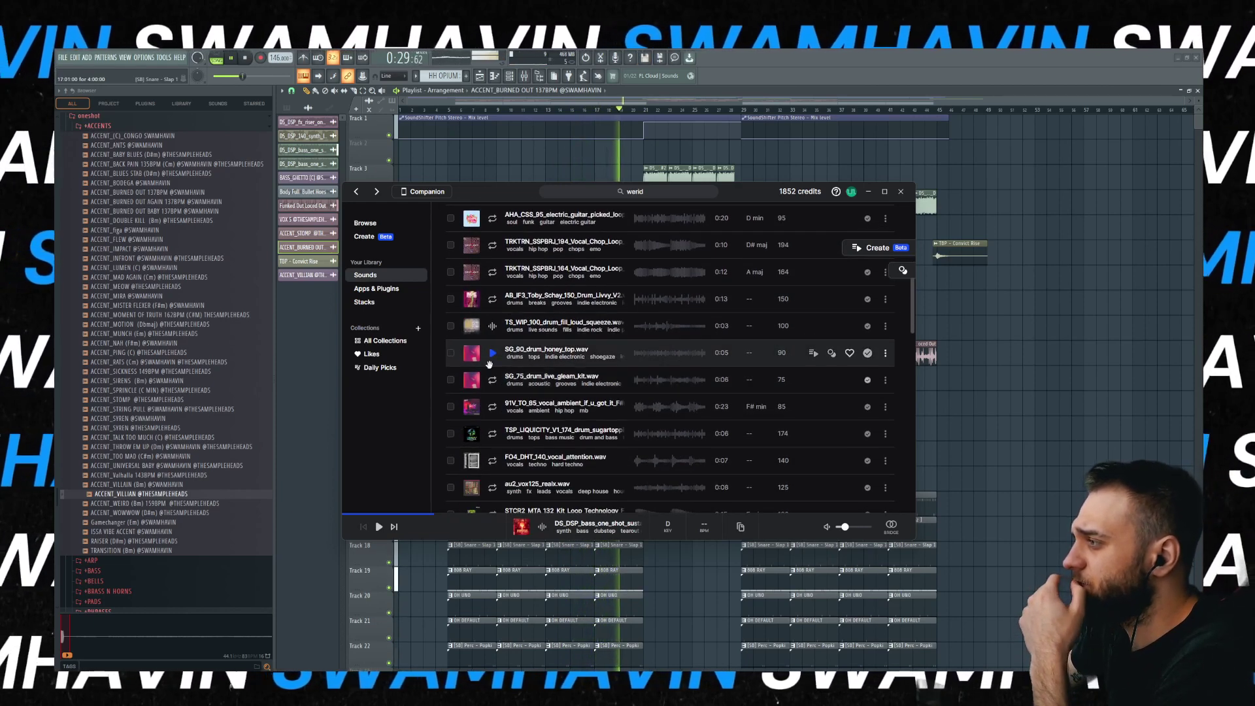
left_click(493, 329)
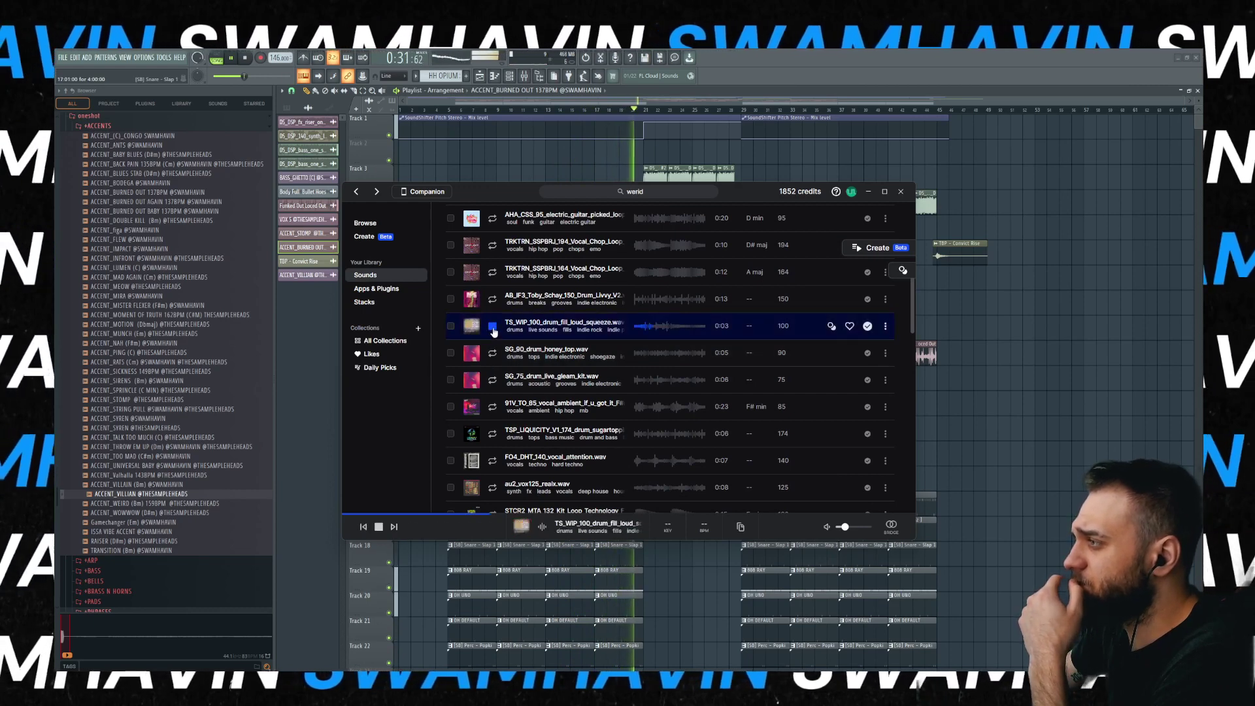
left_click_drag(995, 349, 1065, 312)
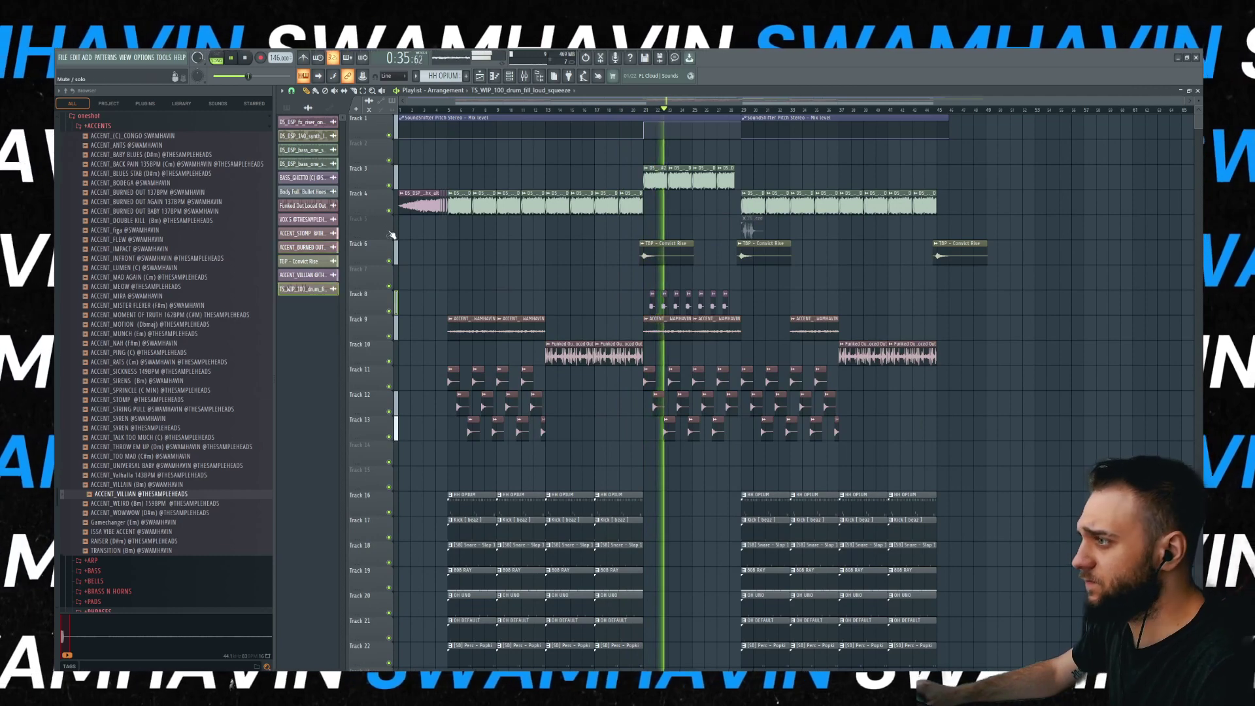
- Try the drum fill on Track 5 starting at bar 28 with a lower channel volume
scroll(766, 243, "up", 5)
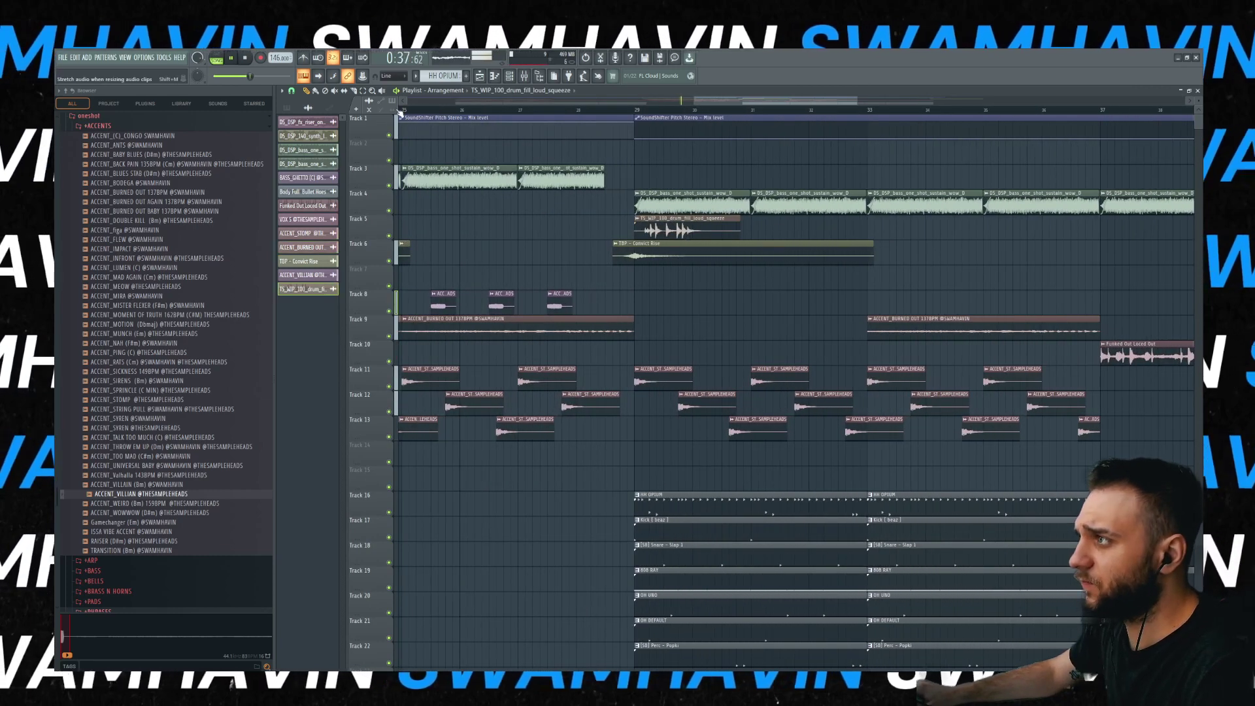
scroll(400, 112, "up", 2)
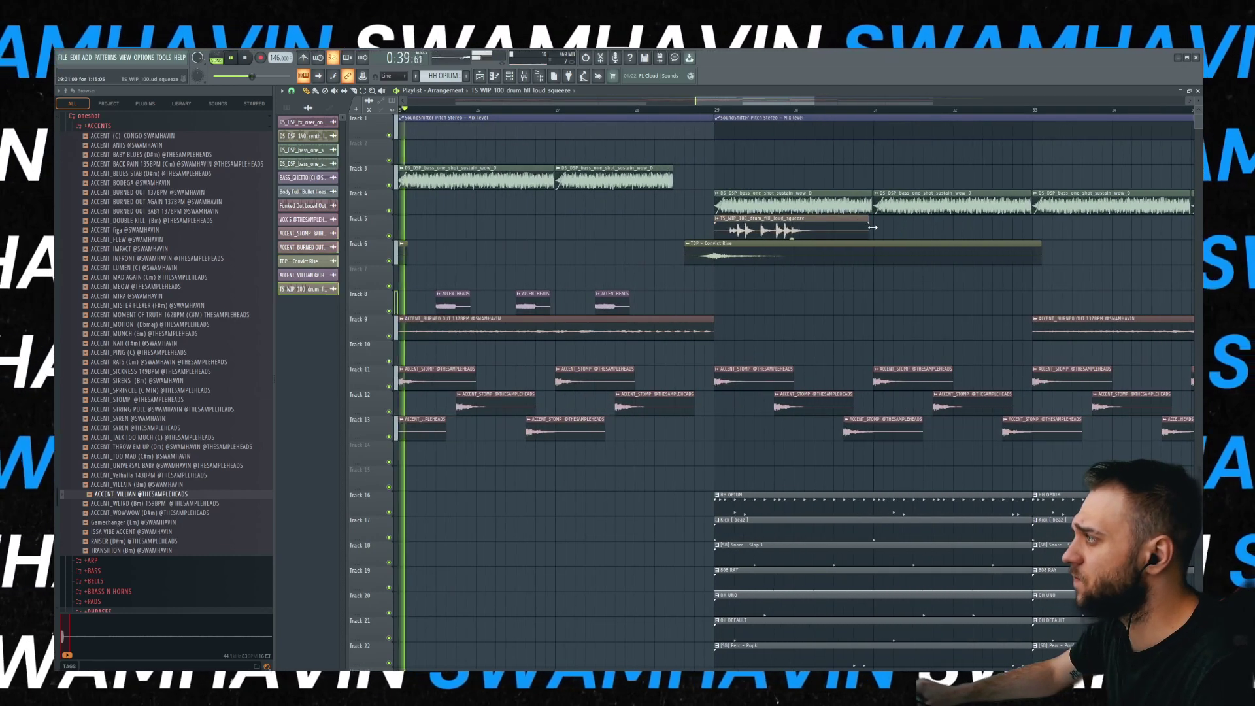
left_click_drag(788, 228, 707, 230)
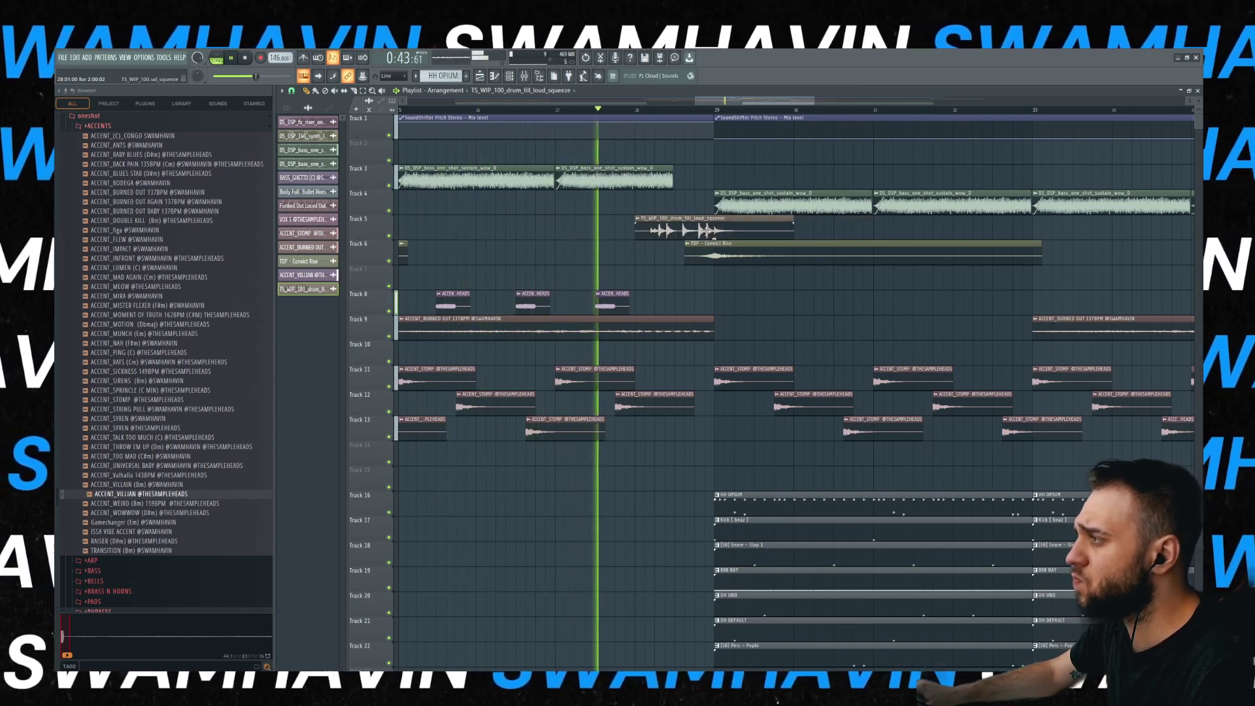
double_click(707, 230)
left_click_drag(502, 181, 501, 203)
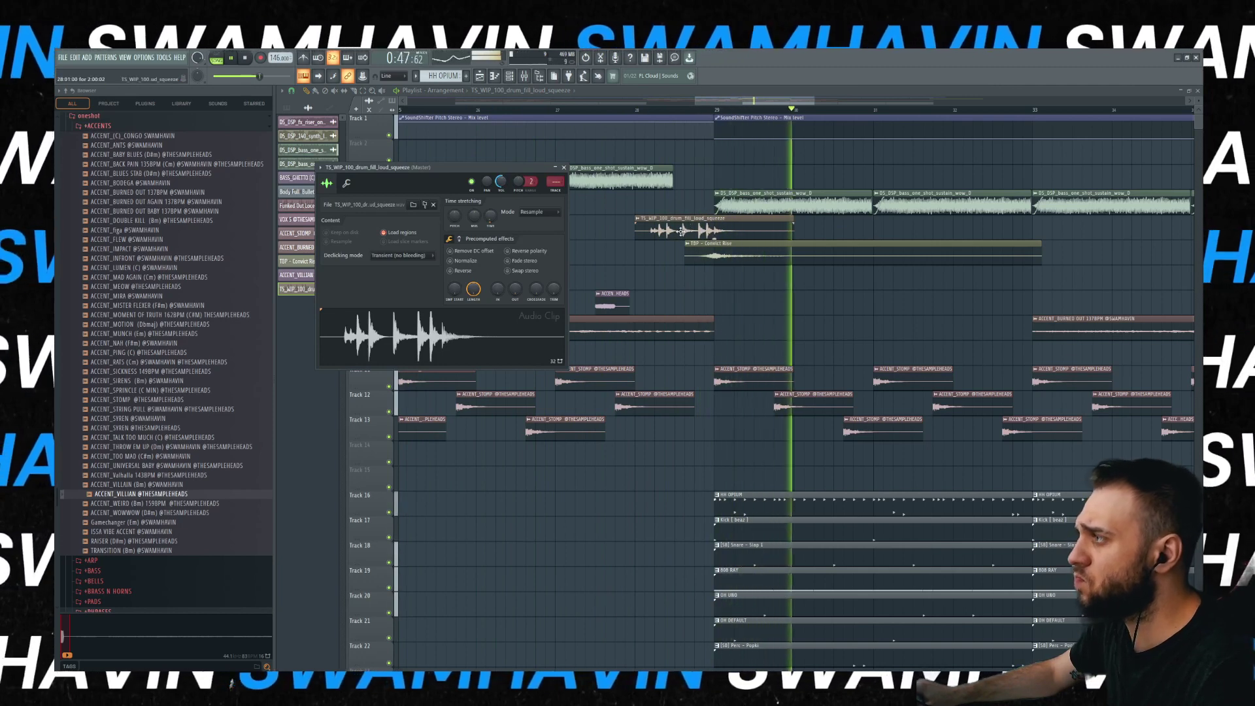
- Try the drum fill on Track 5 a quarter bar earlier, play the transition and shift the clip further along
left_click_drag(681, 230, 661, 235)
left_click(619, 112)
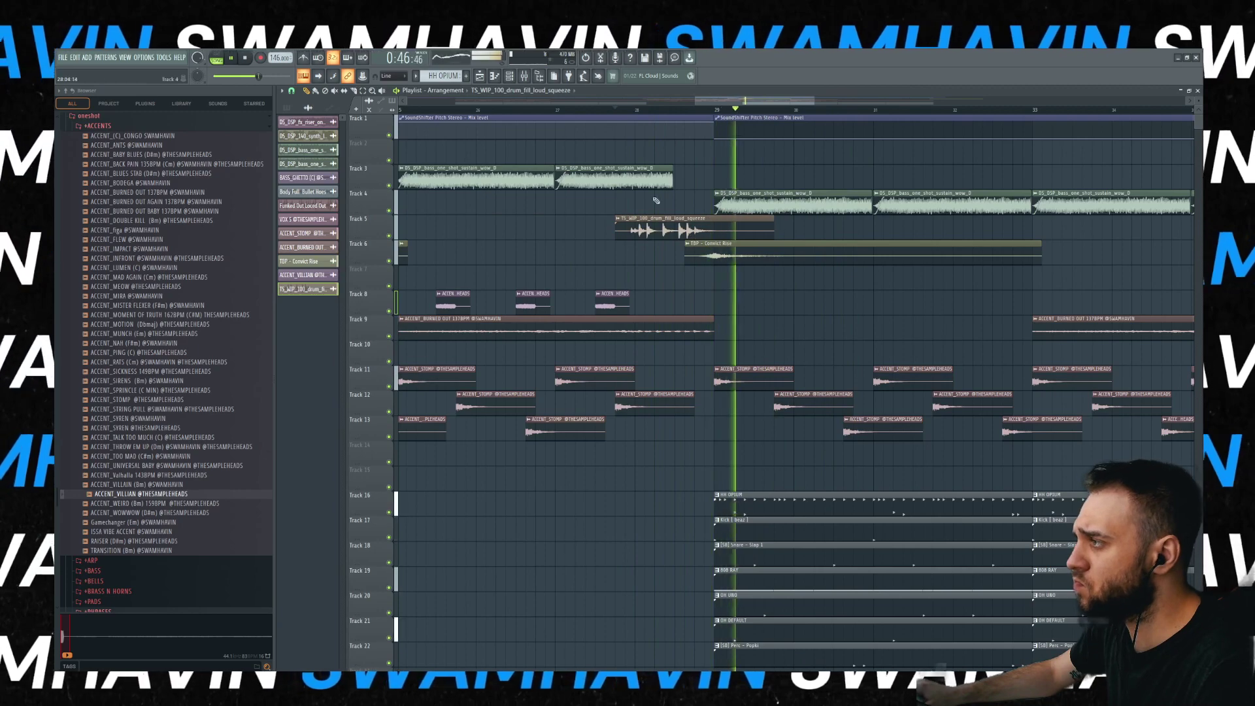
left_click_drag(671, 230, 762, 227)
- Search Splice for "snare roll" and place the OSS_DPG1_142_FX_ONE_SHOT_ROLL sample on Track 7 in the second half of bar 28
scroll(762, 228, "down", 2)
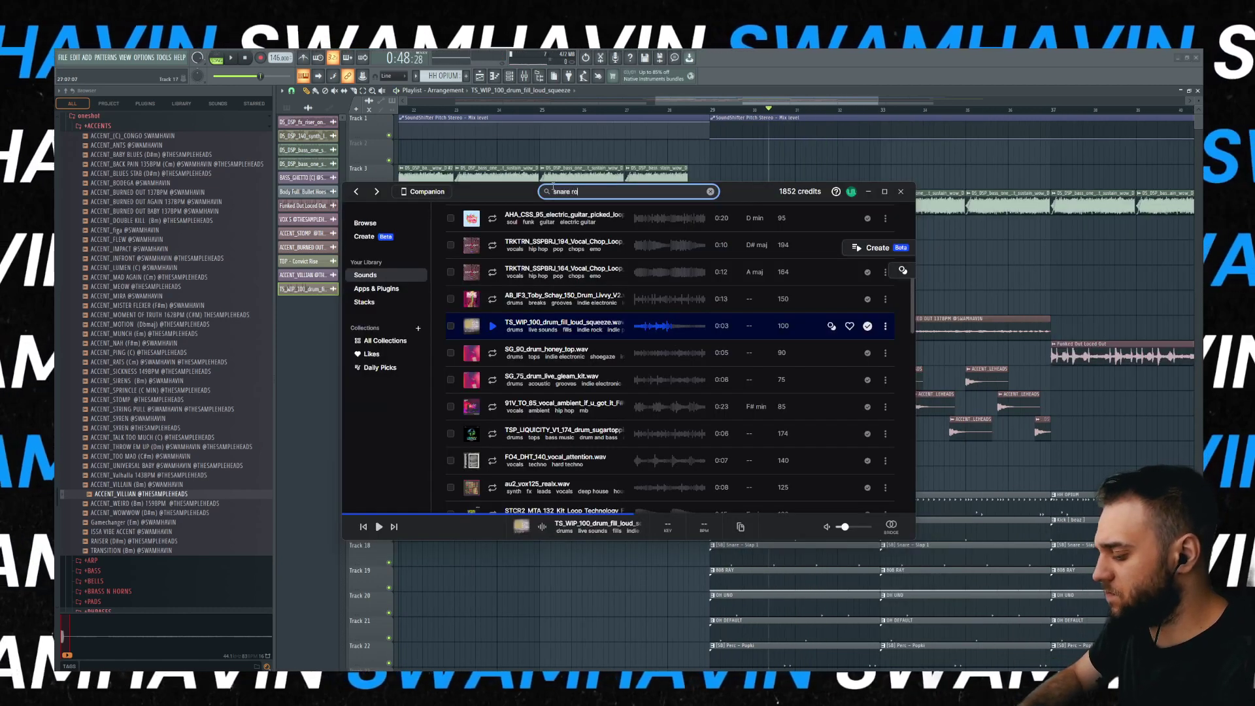
type("ll")
key("Return")
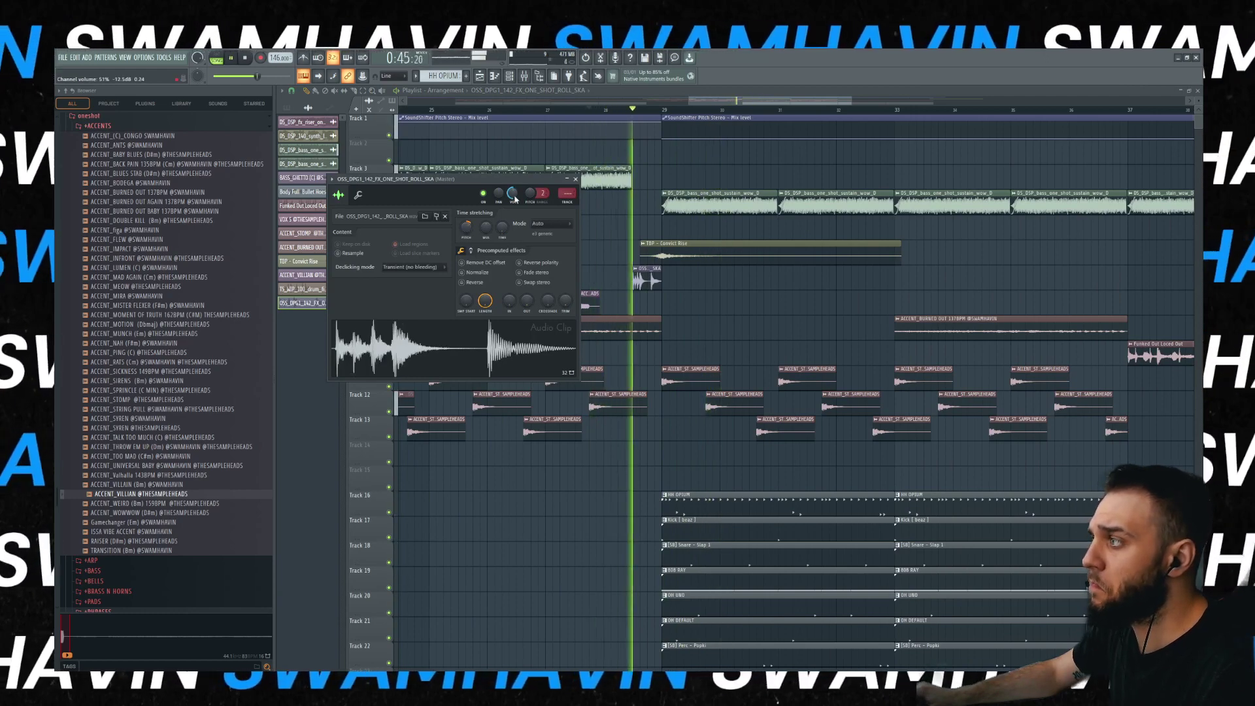
- Try repeating the snare roll clip on Track 7 in the second halves of bars 30 and 32
left_click(645, 278)
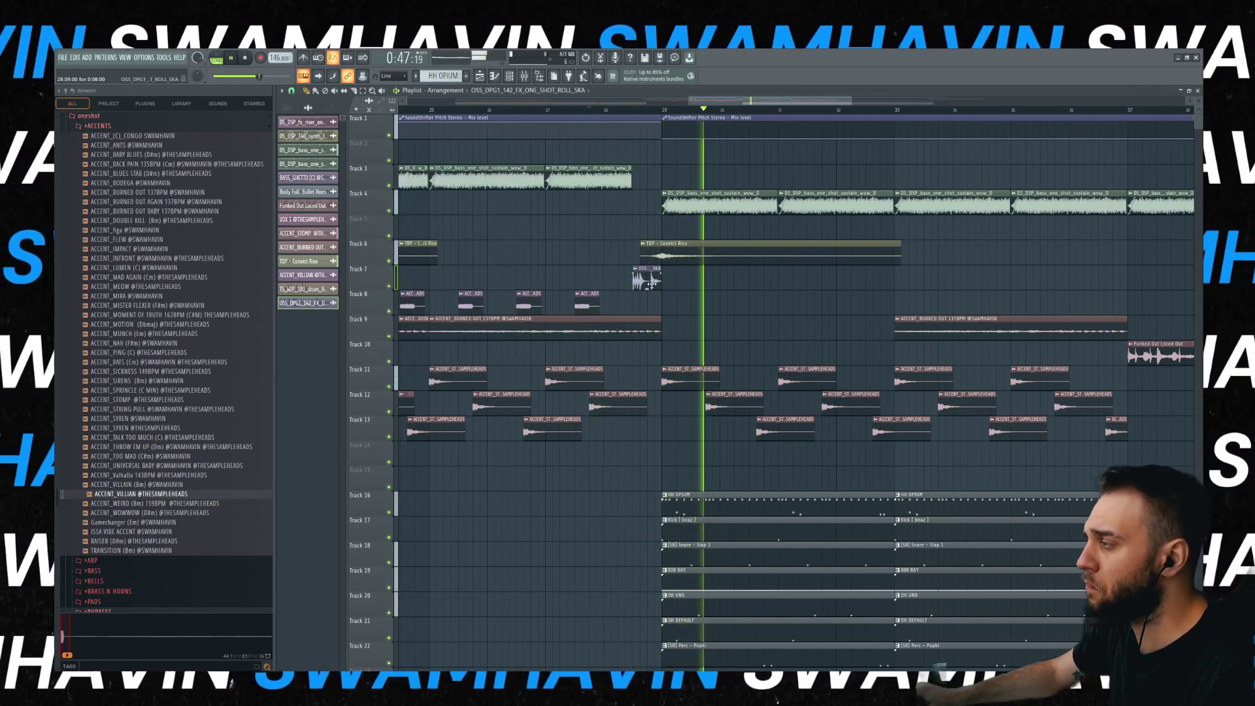
scroll(660, 283, "down", 2)
scroll(706, 288, "up", 1)
left_click(734, 282)
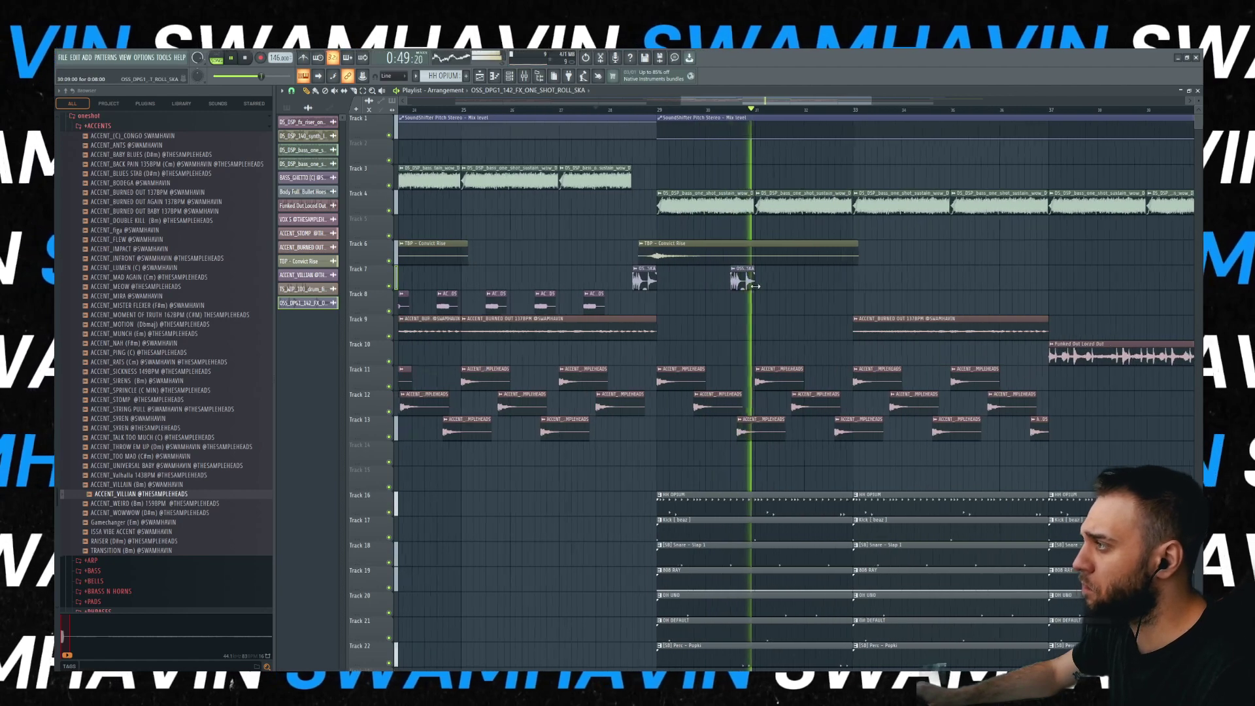
scroll(772, 288, "down", 2)
scroll(846, 281, "up", 3)
left_click(838, 282)
scroll(817, 287, "down", 2)
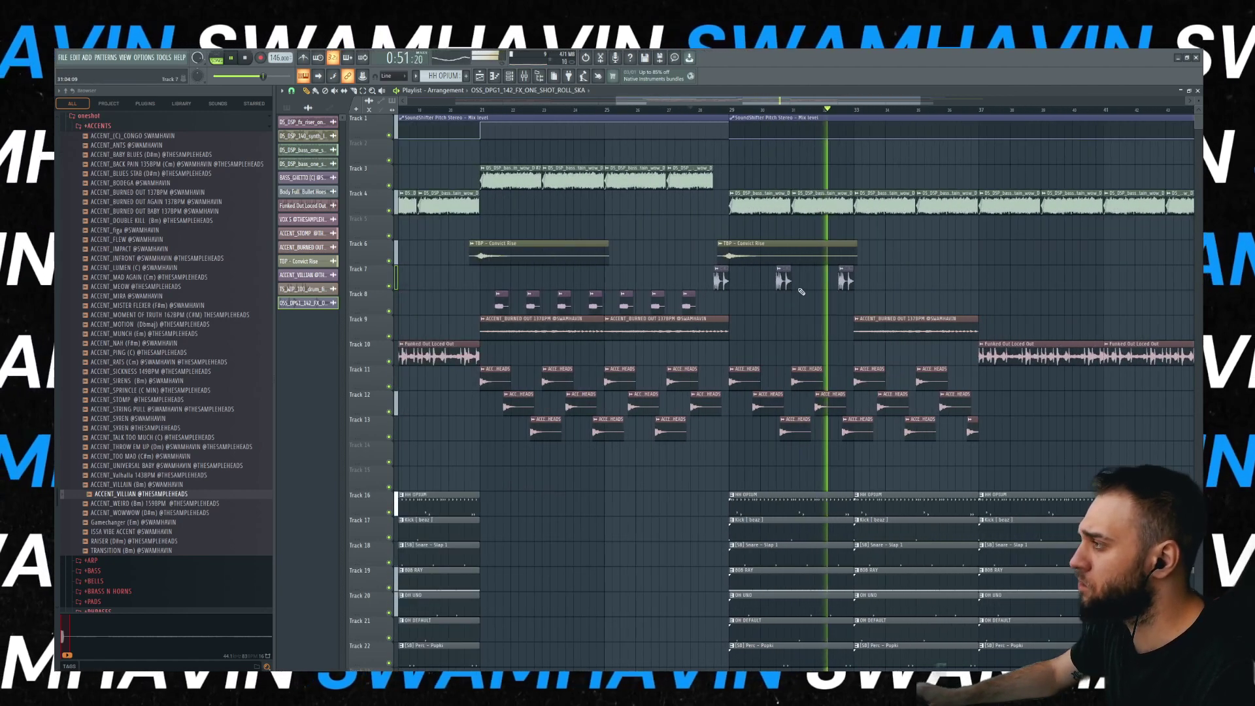
scroll(791, 294, "down", 2)
- Place the snare roll on Track 6 in the second half of bar 4 and cut the Track 4 riser off where the roll starts
scroll(597, 248, "up", 6)
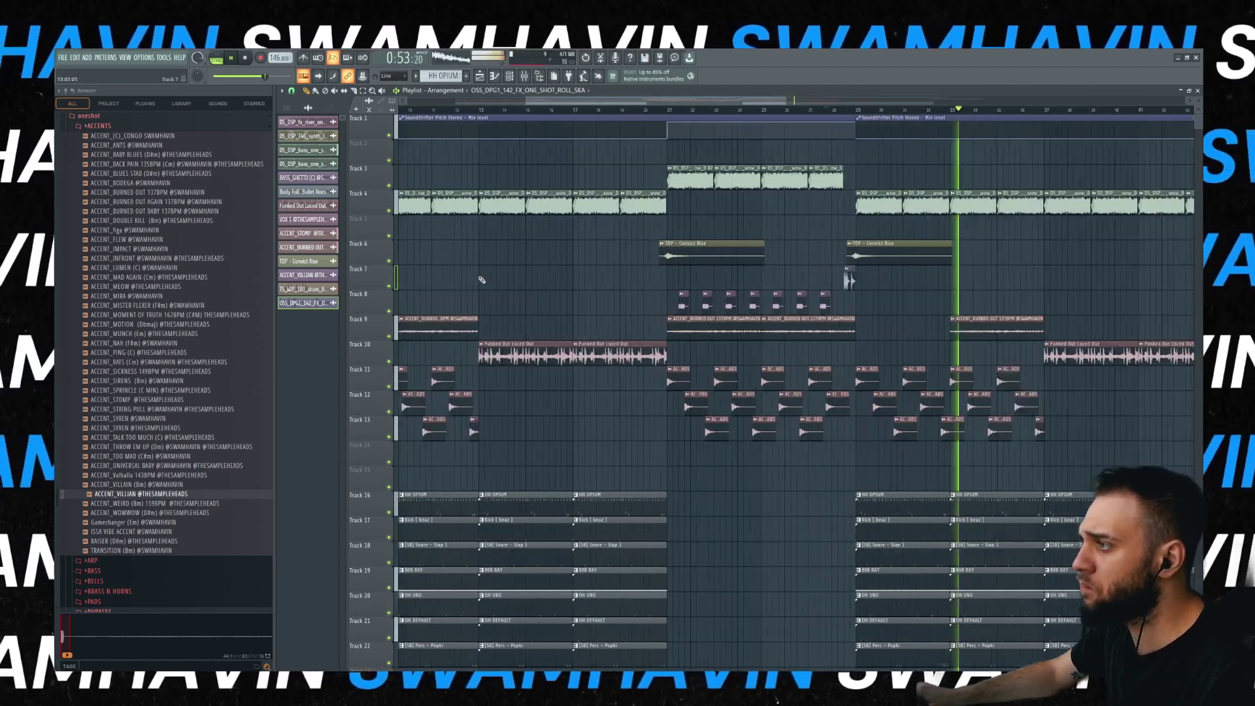
left_click(619, 251)
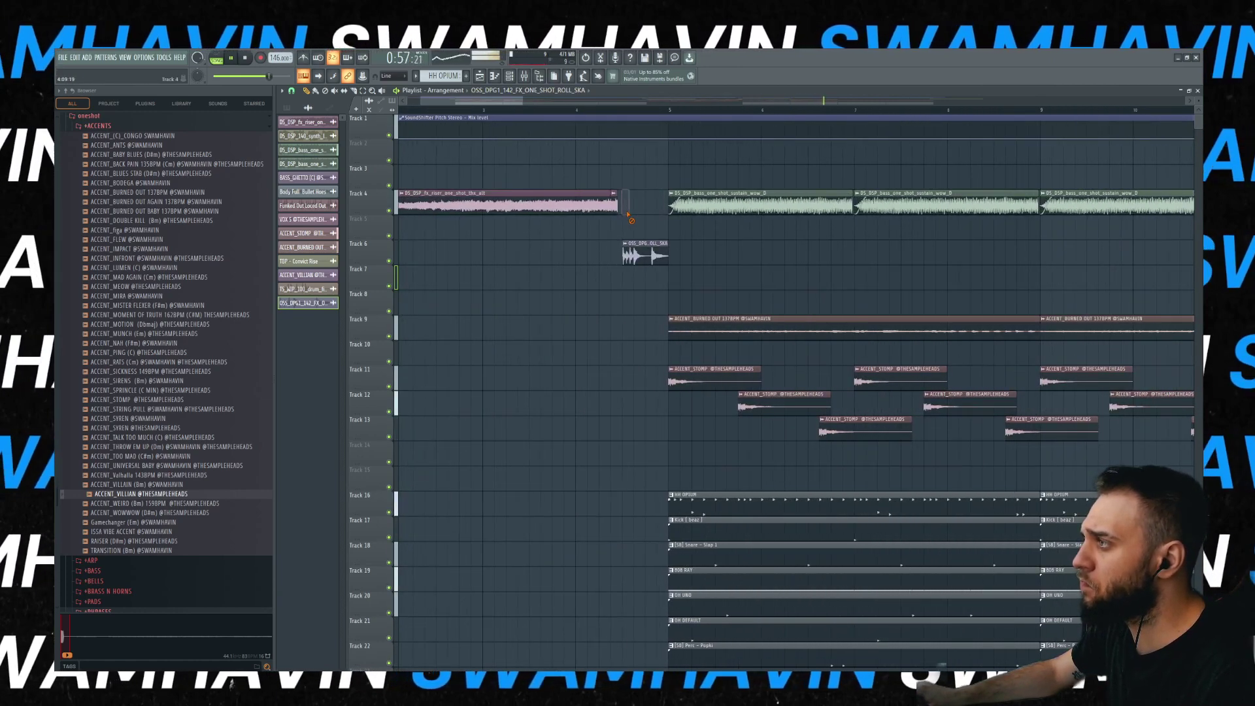
left_click(522, 110)
scroll(629, 210, "down", 2)
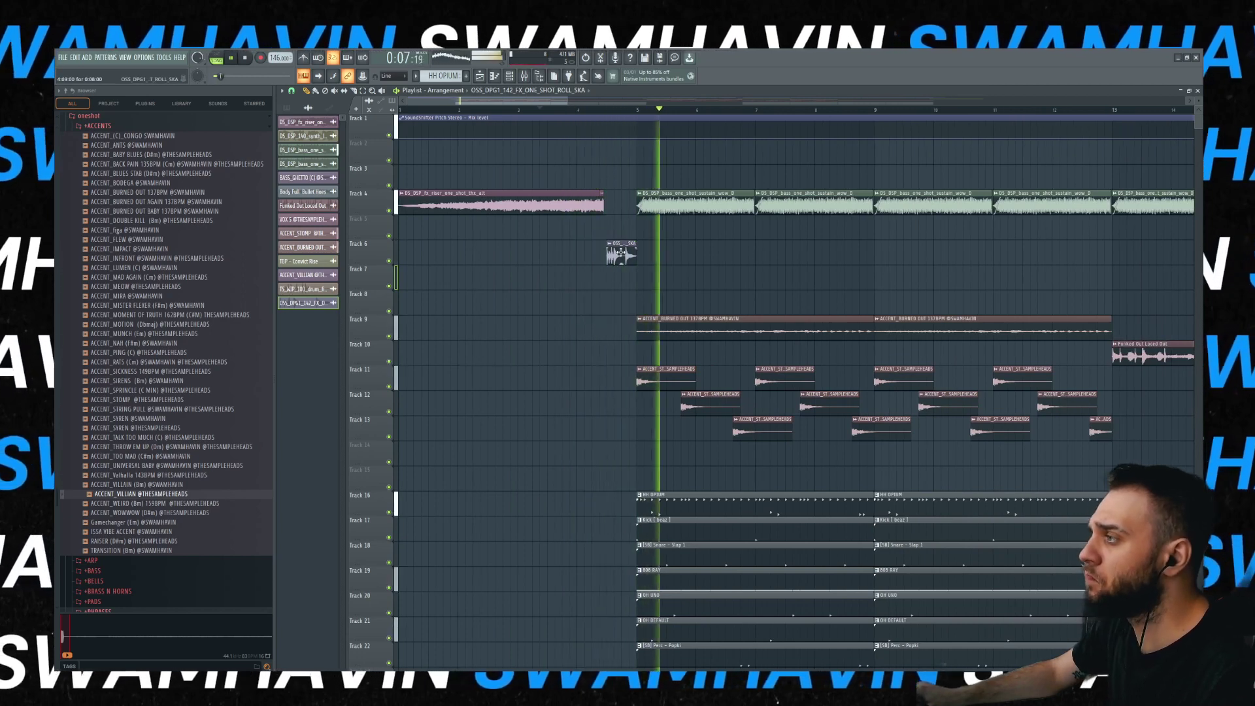
- Lower the channel volume of the snare roll sample
double_click(620, 254)
key("space")
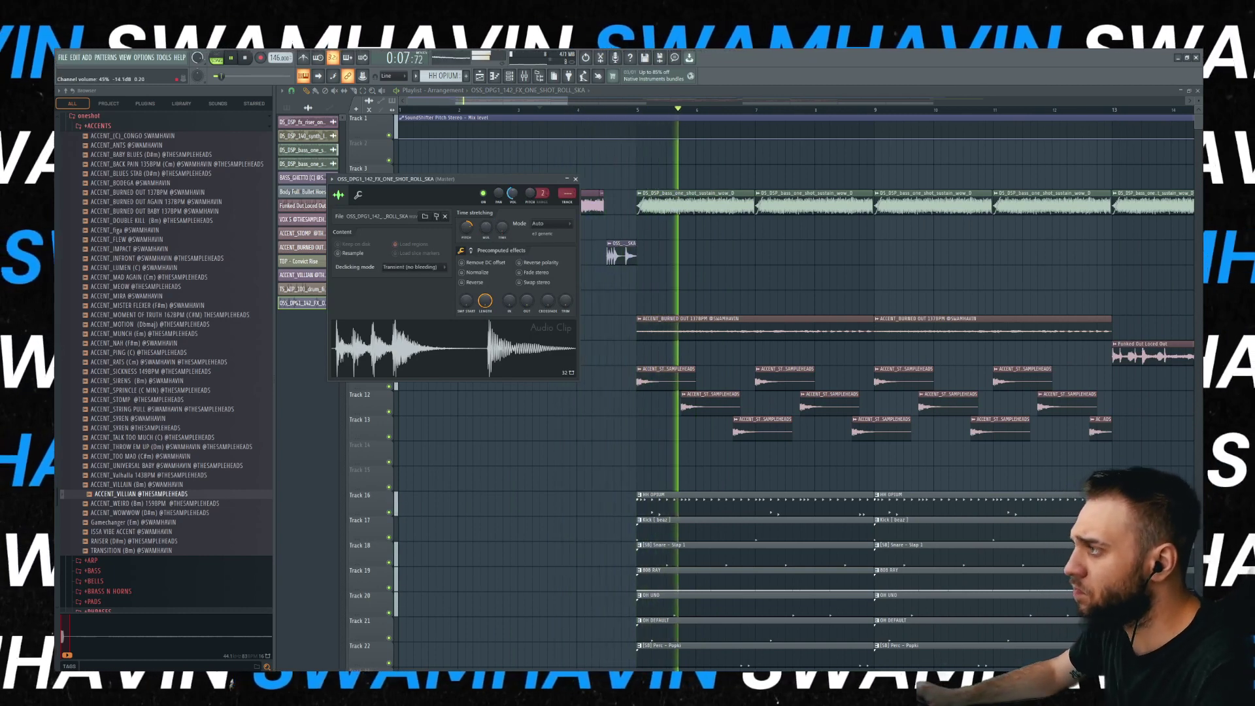
left_click(575, 179)
- Place another snare roll clip on Track 6 in the last quarter of bar 6 and trim it to four steps
left_click(750, 257)
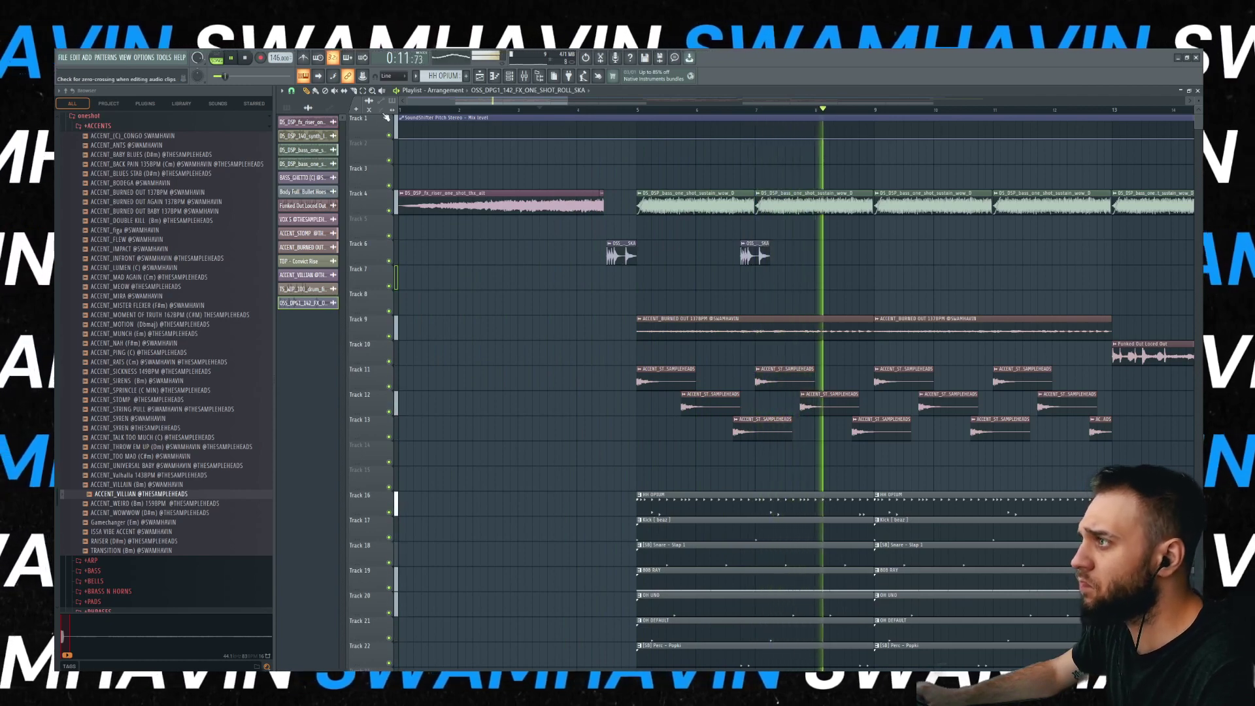
key("space")
left_click_drag(769, 259, 755, 262)
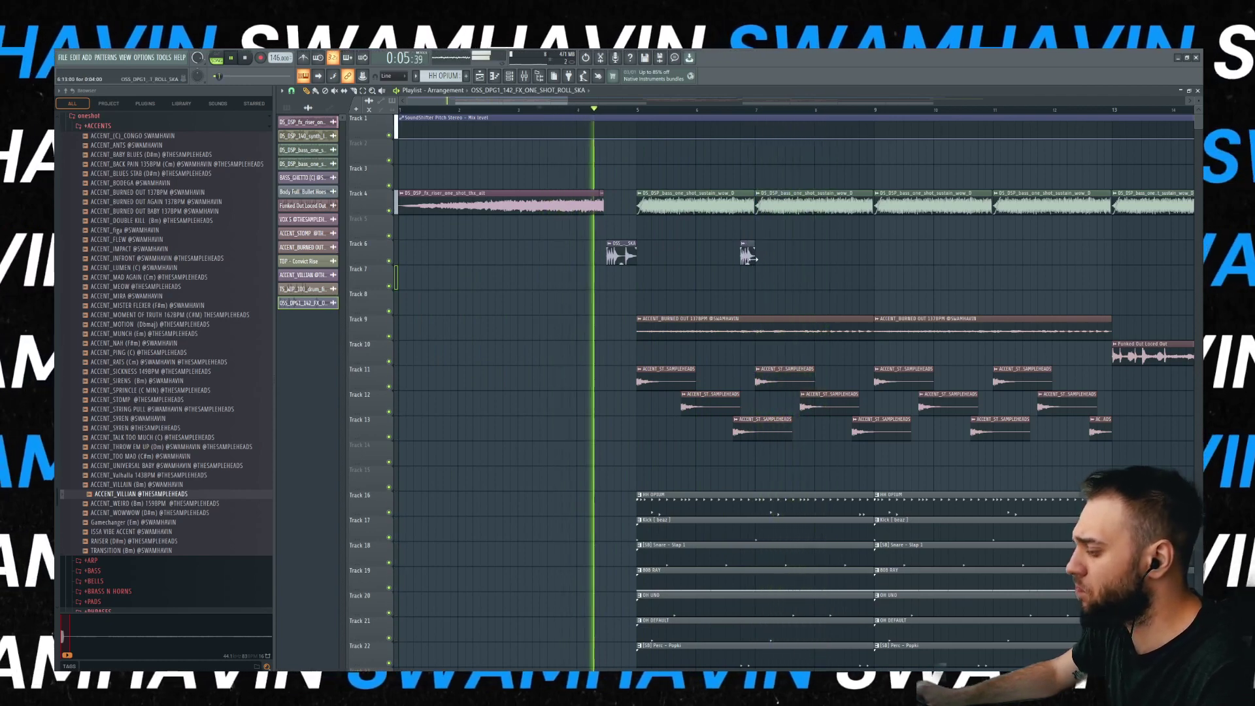
- Try repeating the snare roll on Track 6 in the last quarter of bars 8, 10 and 12
scroll(754, 266, "down", 3)
scroll(677, 272, "up", 3)
scroll(654, 270, "down", 1)
scroll(633, 268, "up", 5)
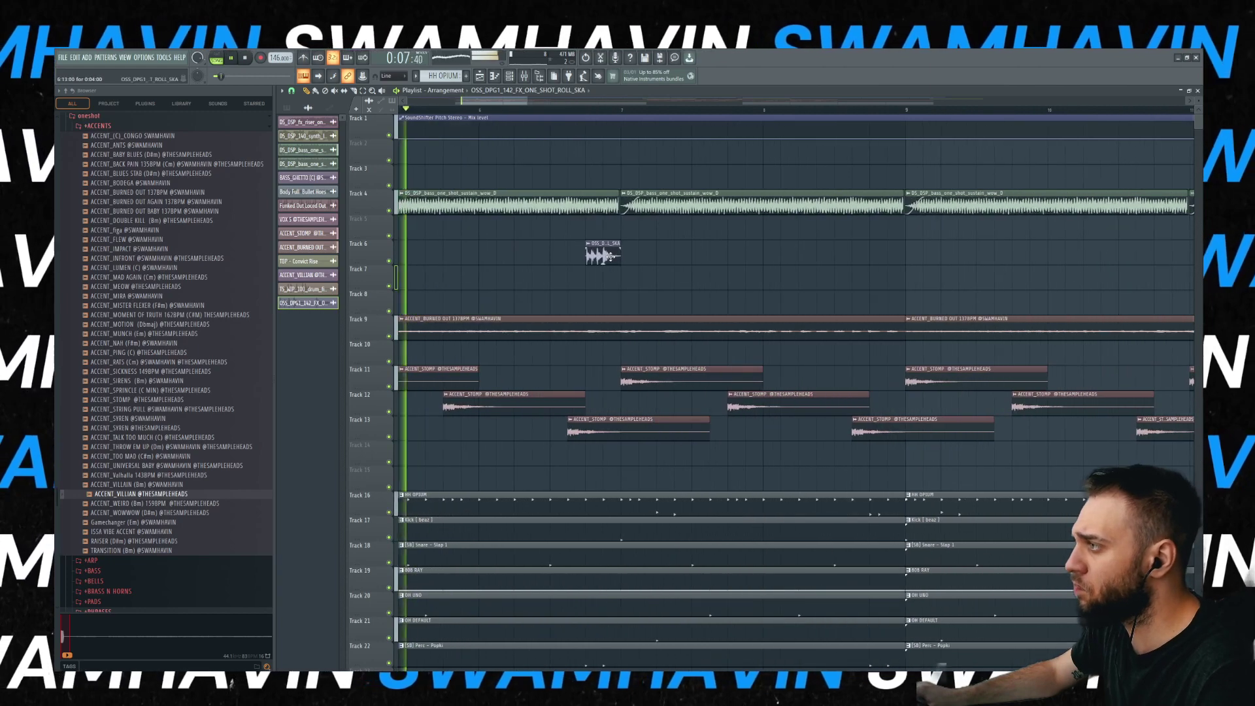
scroll(646, 271, "down", 3)
scroll(738, 267, "down", 1)
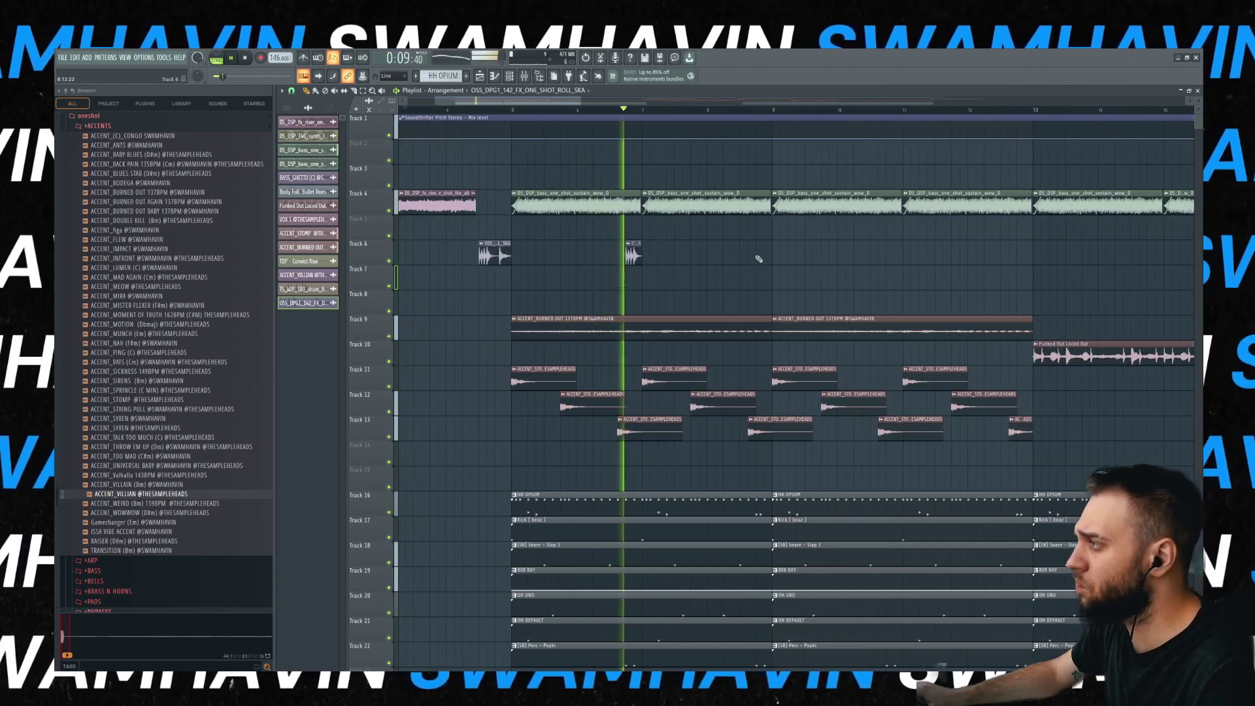
left_click(758, 258)
scroll(769, 265, "down", 3)
scroll(770, 267, "up", 3)
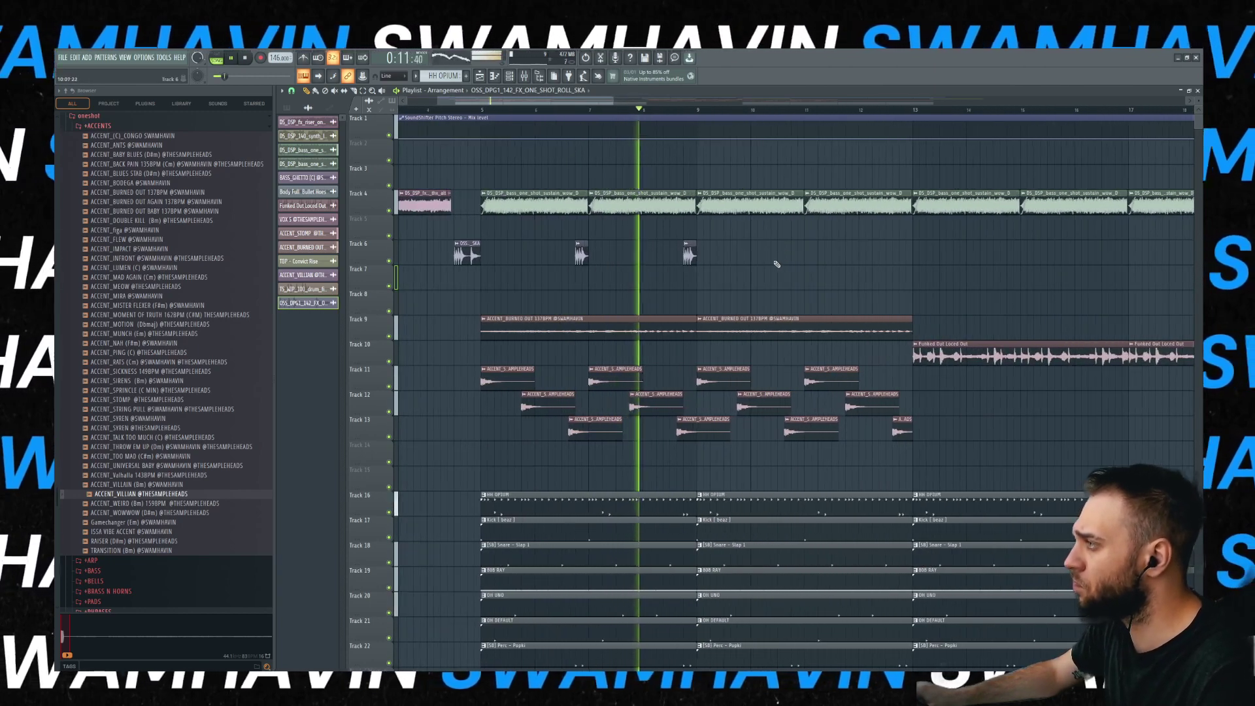
double_click(675, 247)
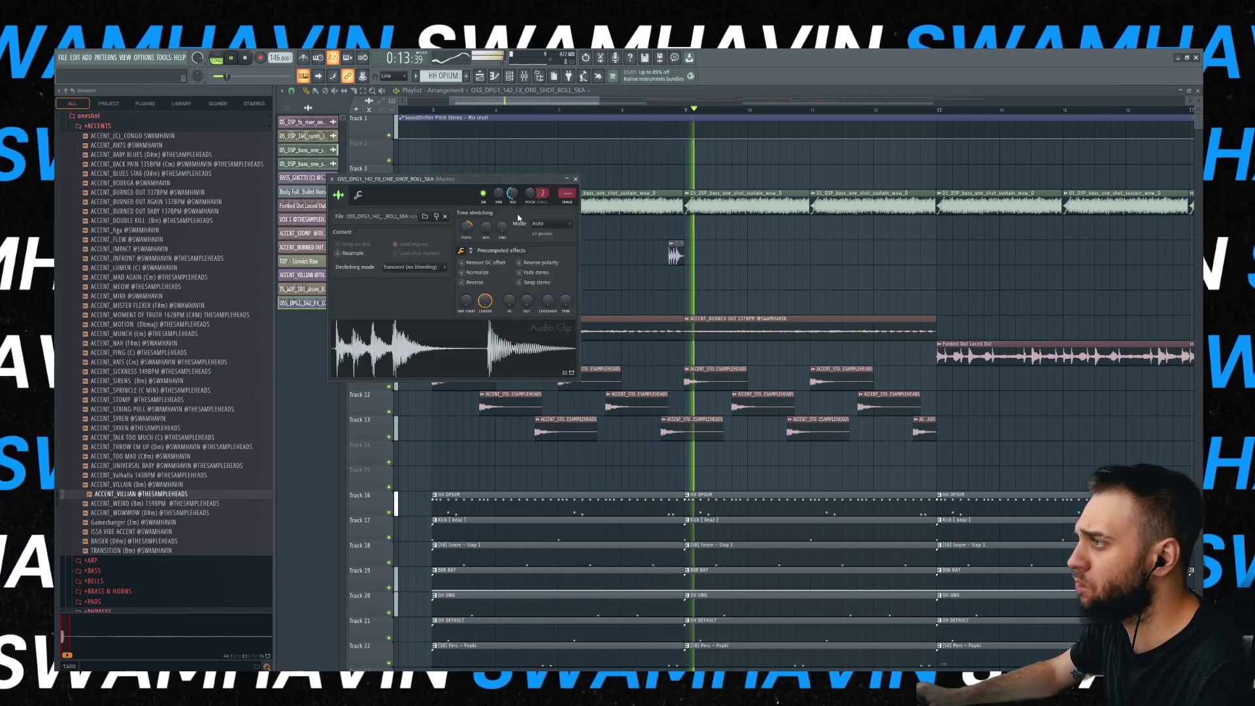
key("Escape")
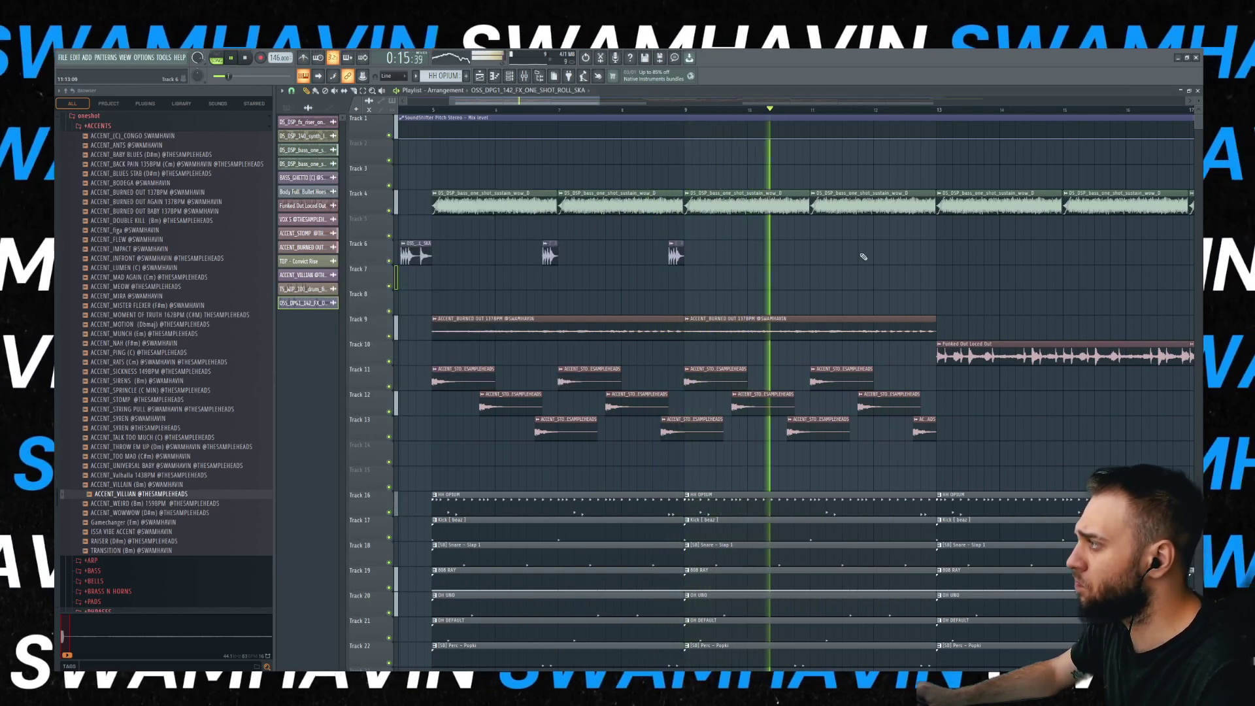
left_click(794, 258)
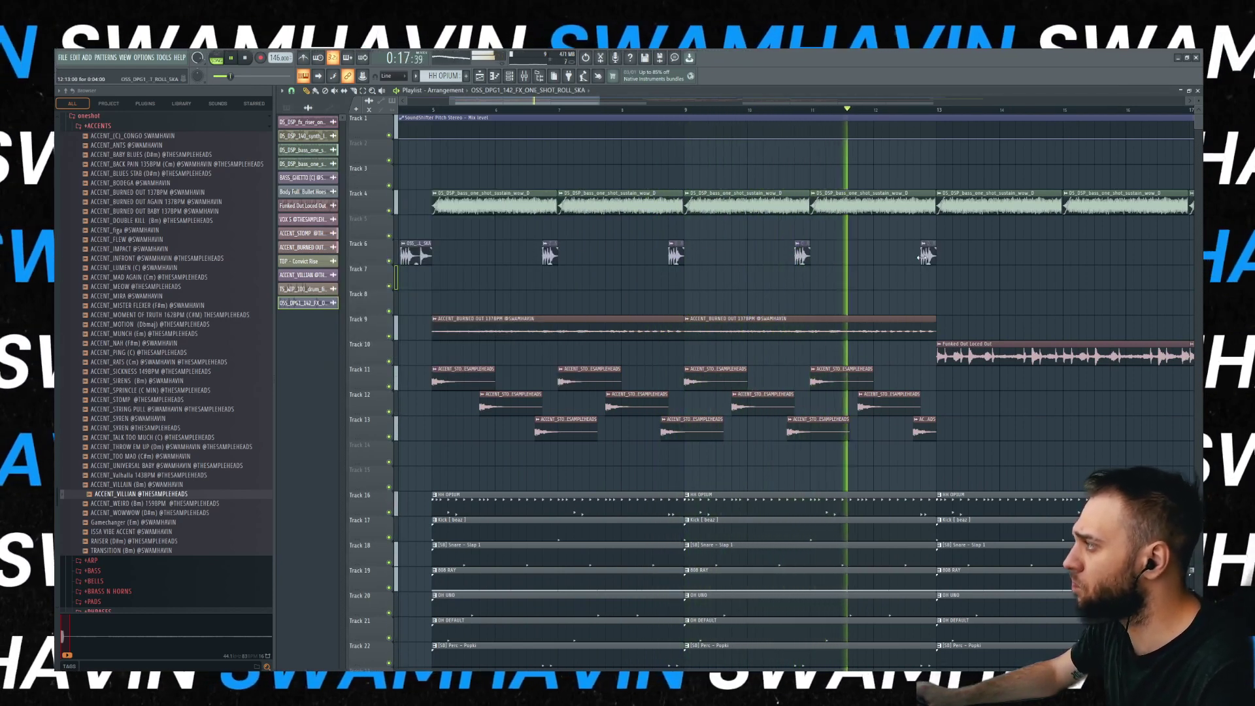
left_click(920, 258)
- Clear the snare rolls from Track 6 and place them on Track 7 at the ends of bars 4, 12, 20, 36 and 44
scroll(928, 265, "down", 2)
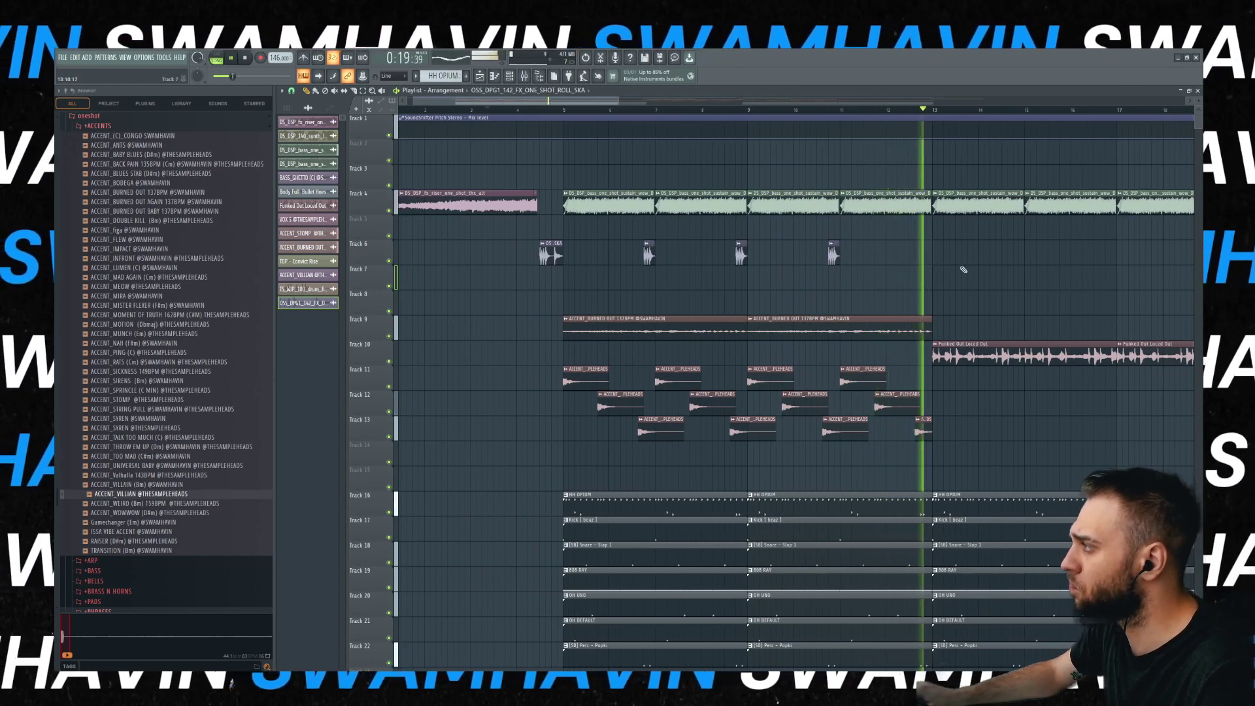
scroll(941, 271, "down", 4)
scroll(856, 269, "up", 4)
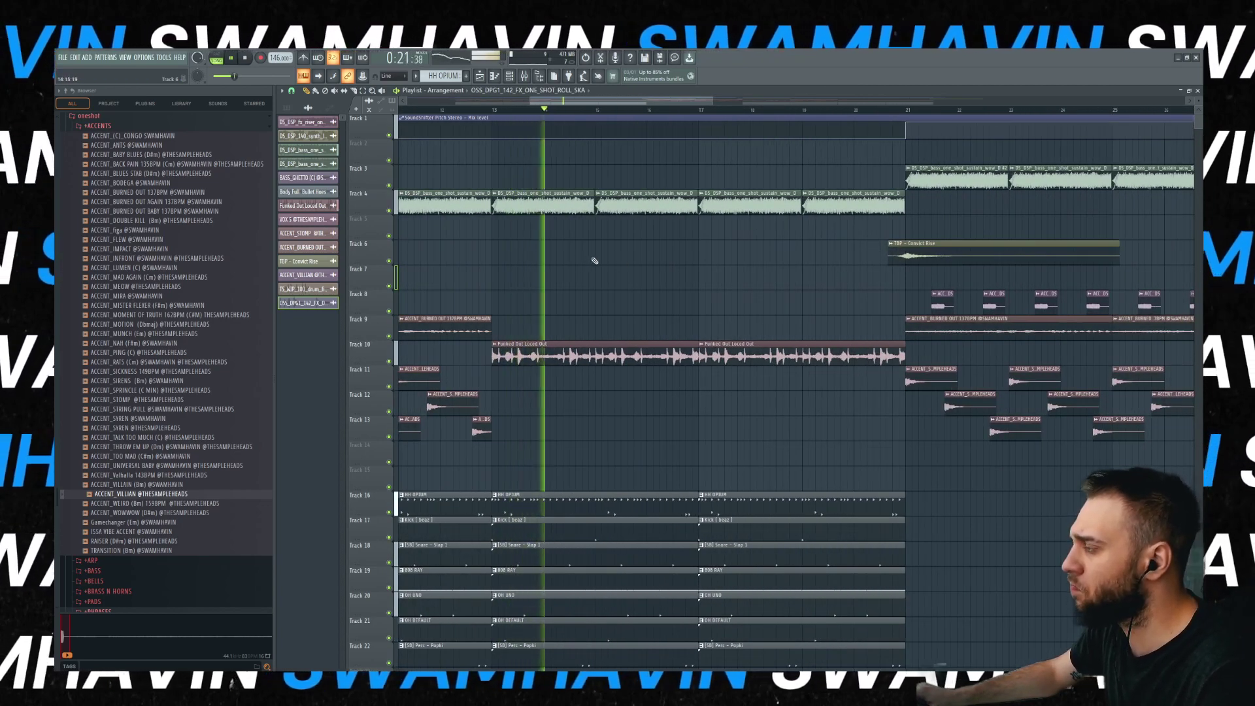
scroll(608, 264, "down", 4)
scroll(765, 271, "up", 5)
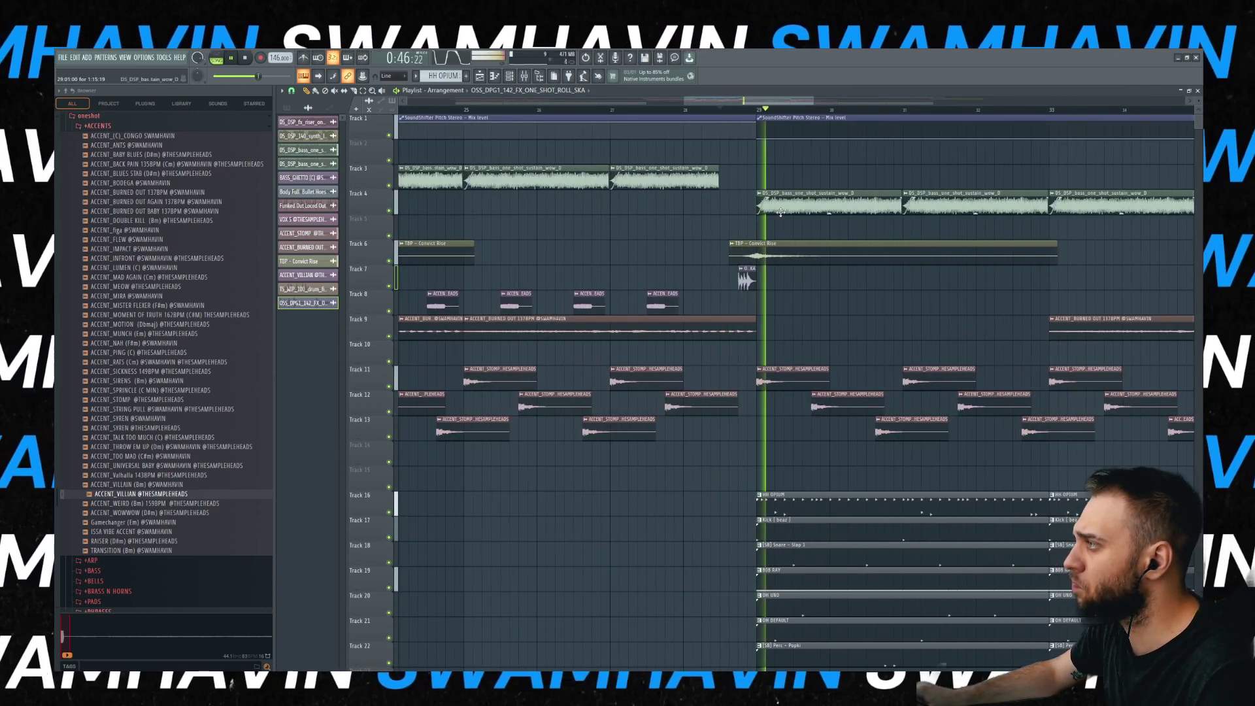
scroll(752, 278, "up", 3)
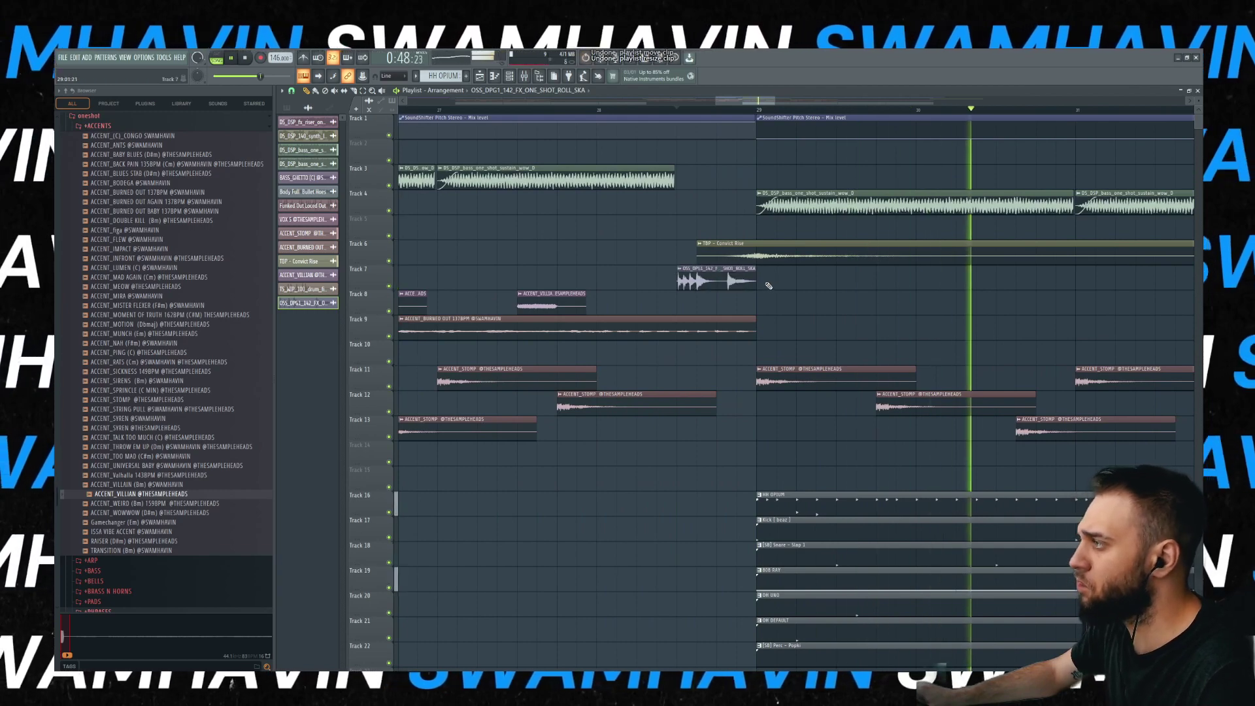
scroll(770, 272, "down", 6)
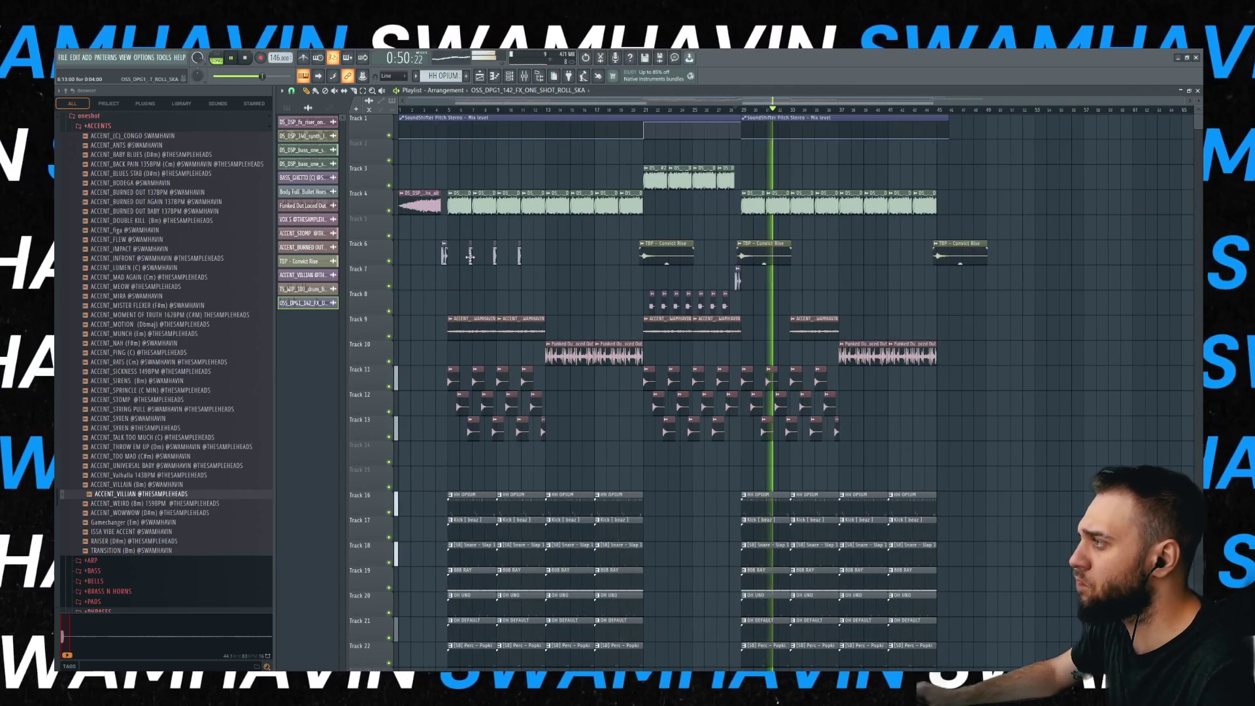
left_click_drag(547, 241, 439, 262)
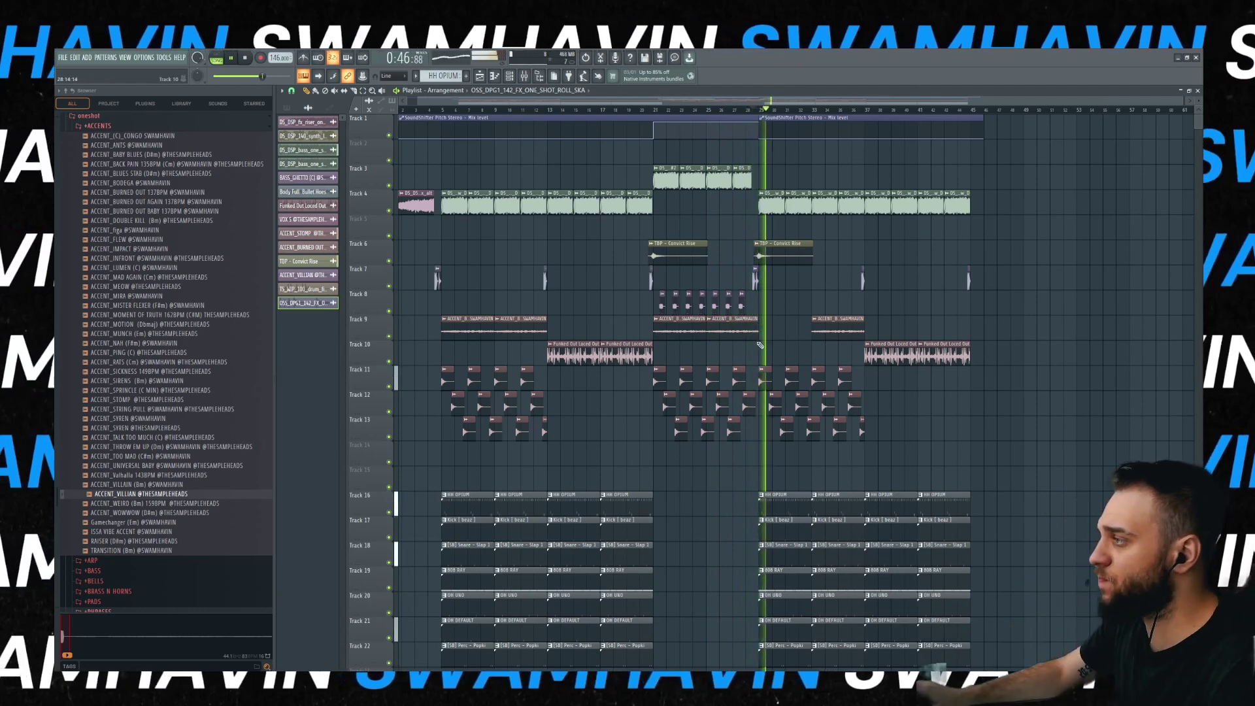
- Trim the Burned Out accent on Track 9 to end where the bar 28 snare roll starts, and replay the transition from bar 27
scroll(760, 344, "up", 5)
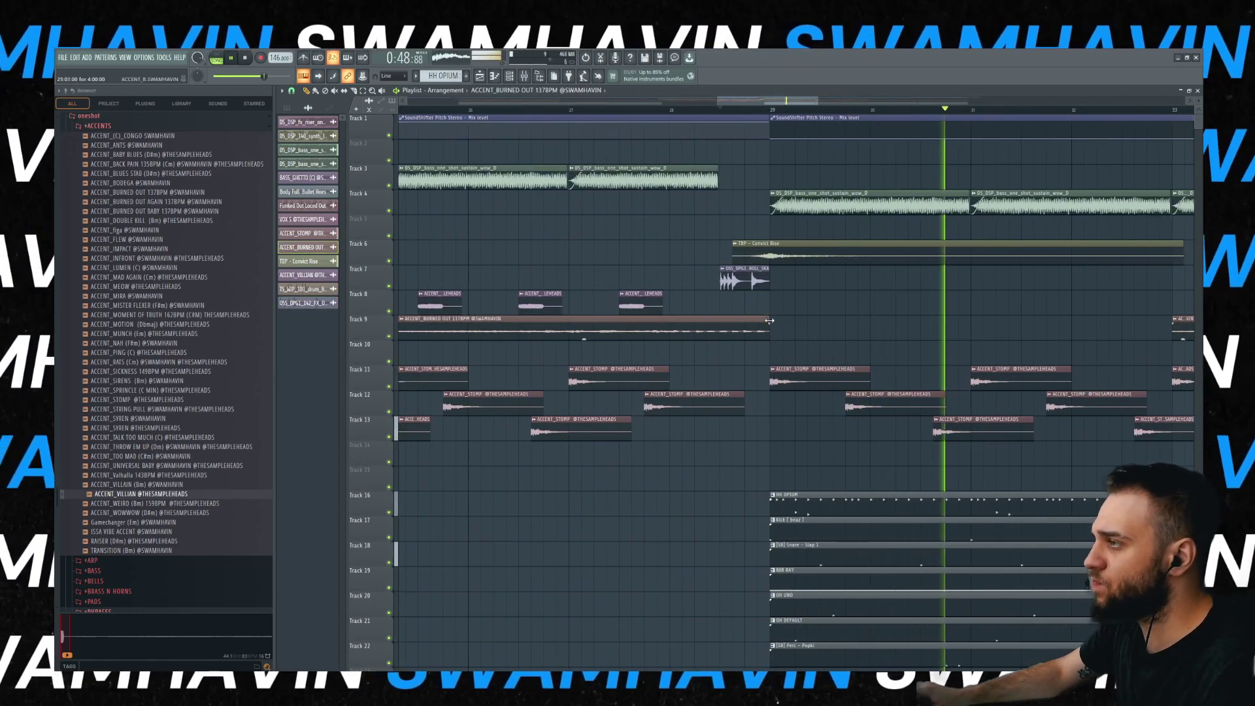
scroll(706, 91, "down", 4)
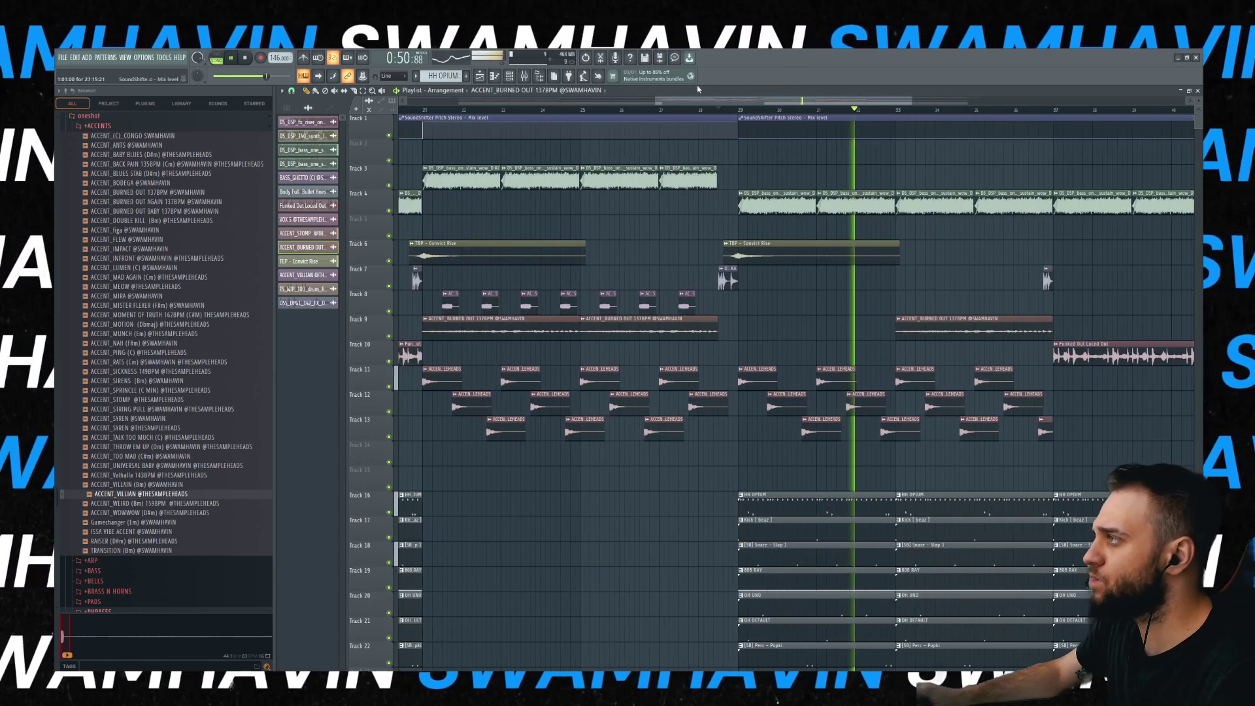
left_click(688, 109)
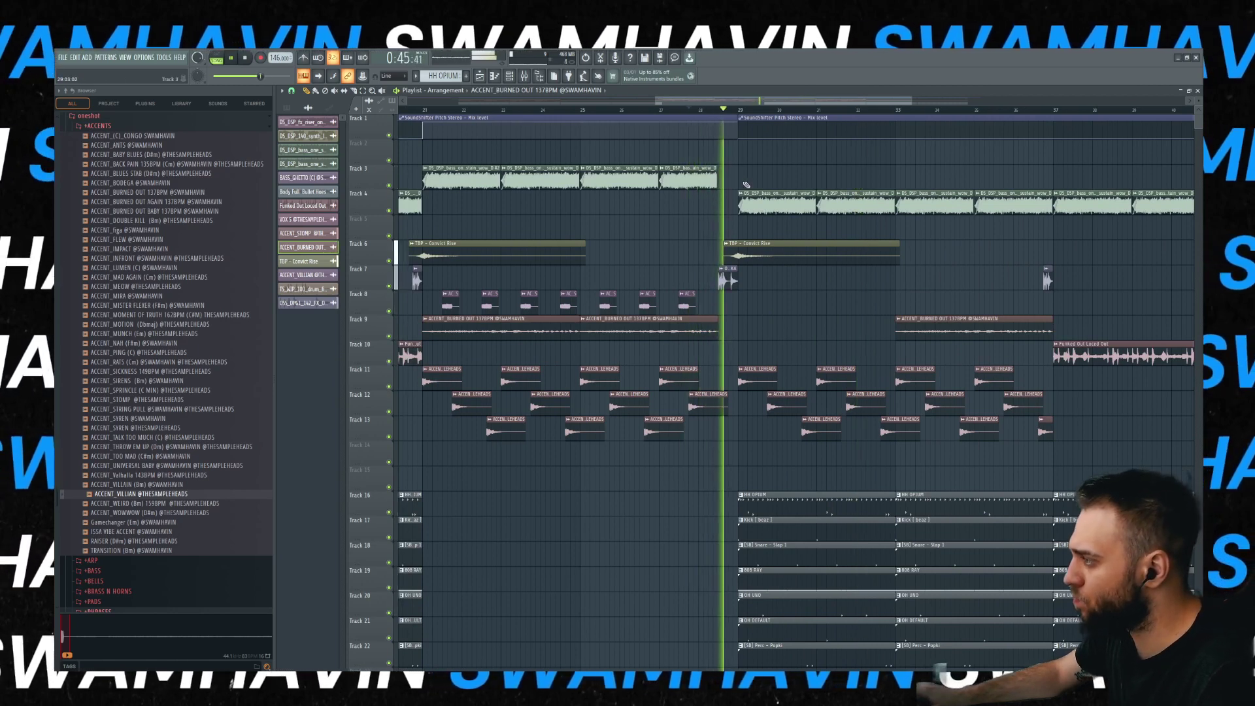
- Lower the channel volume of the snare roll sample used before bar 29
scroll(740, 185, "up", 4)
double_click(716, 269)
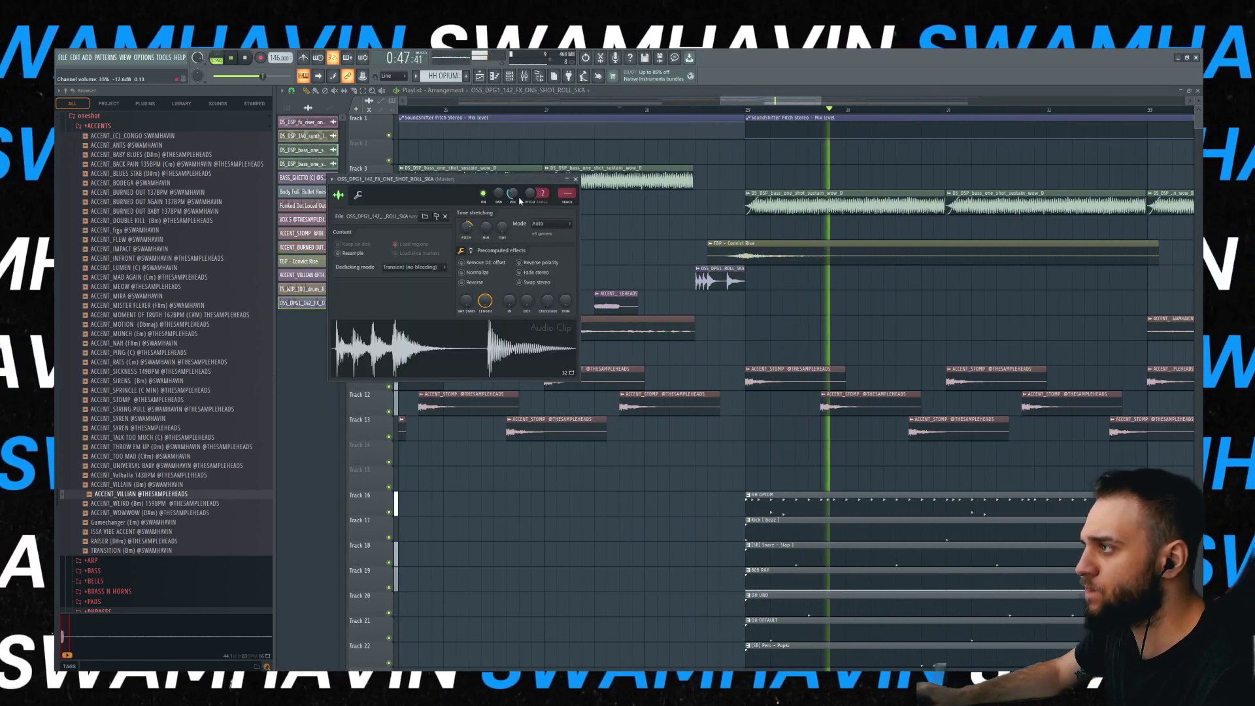
left_click(789, 189)
- Load Fruity Chorus on mixer Insert 1 of the Track 4 sustained bass sample
scroll(789, 190, "down", 6)
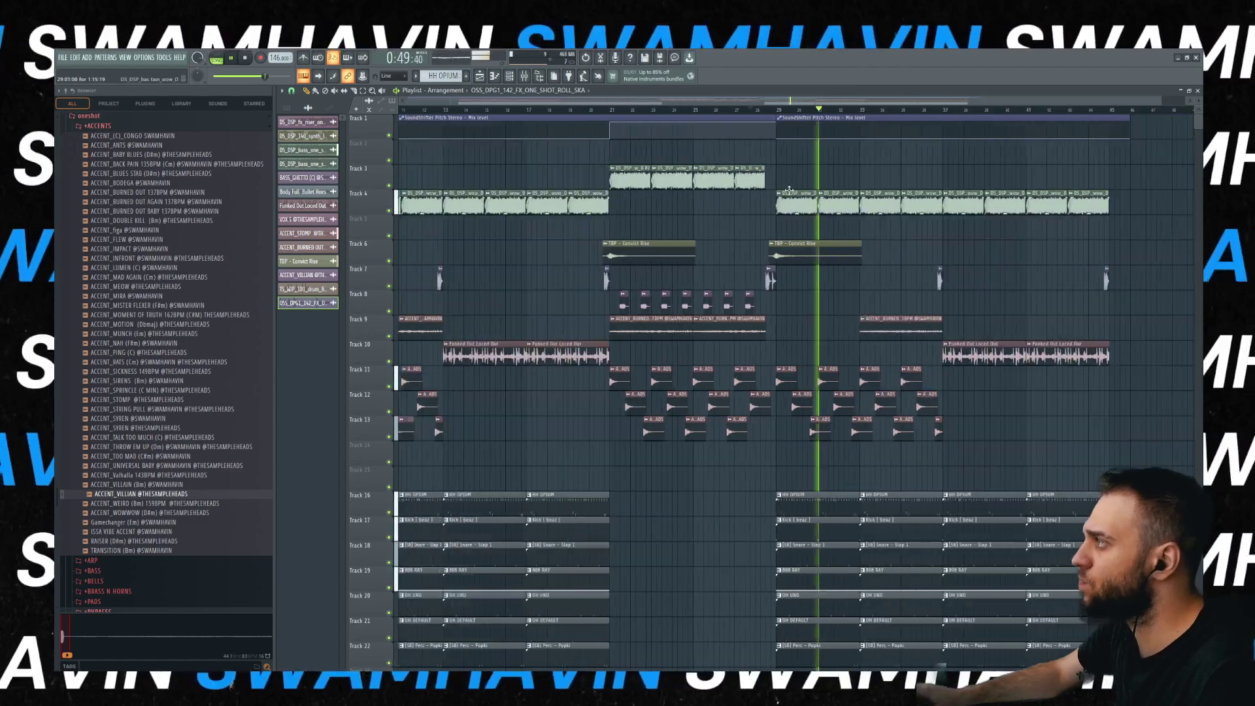
scroll(789, 189, "up", 6)
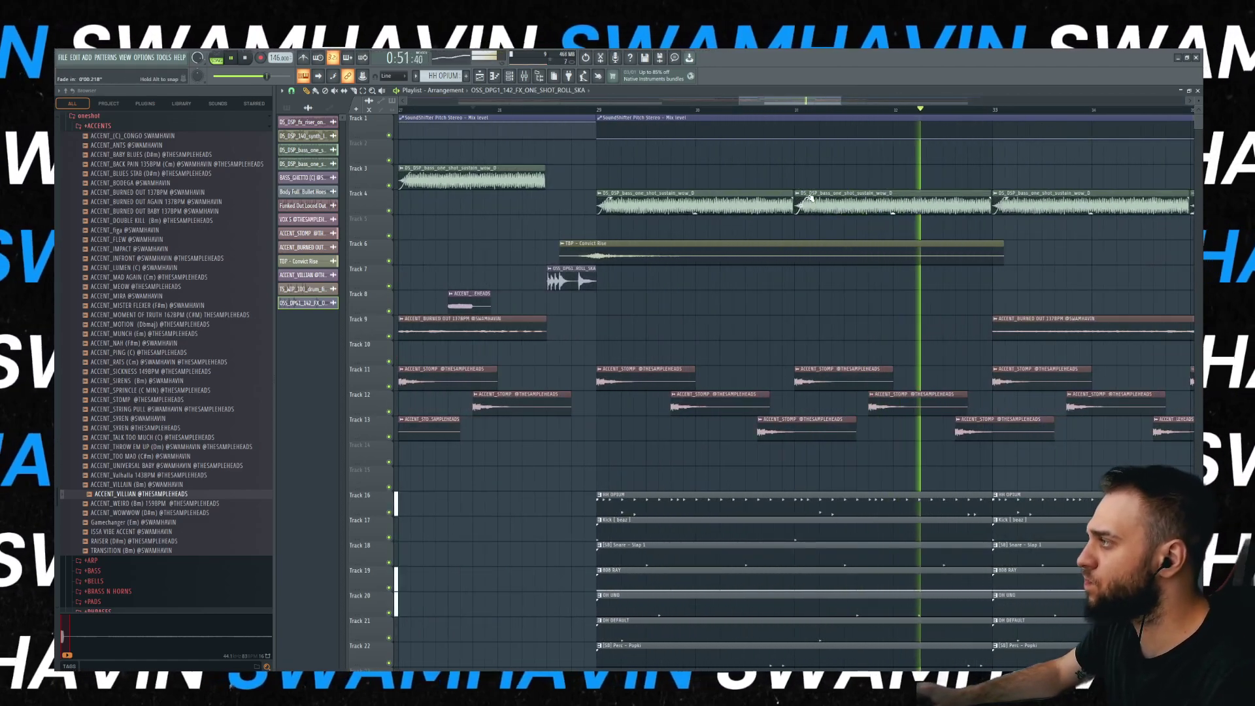
scroll(796, 240, "down", 6)
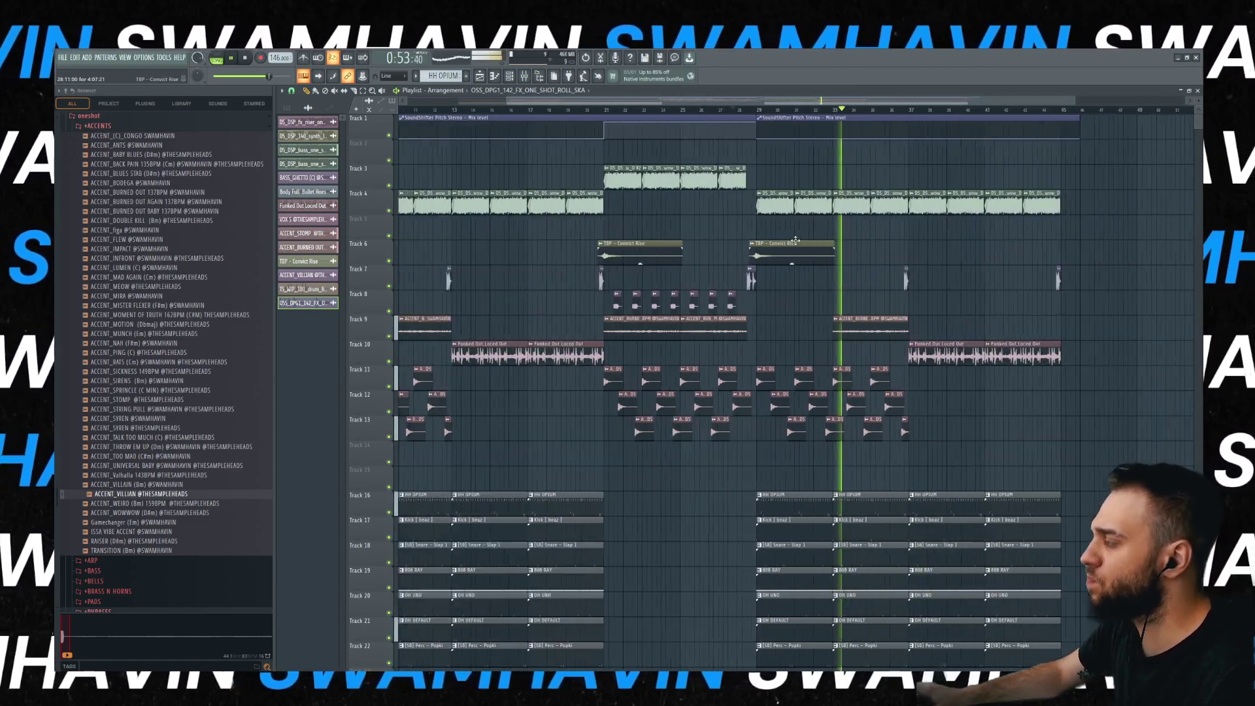
scroll(796, 240, "down", 3)
double_click(776, 199)
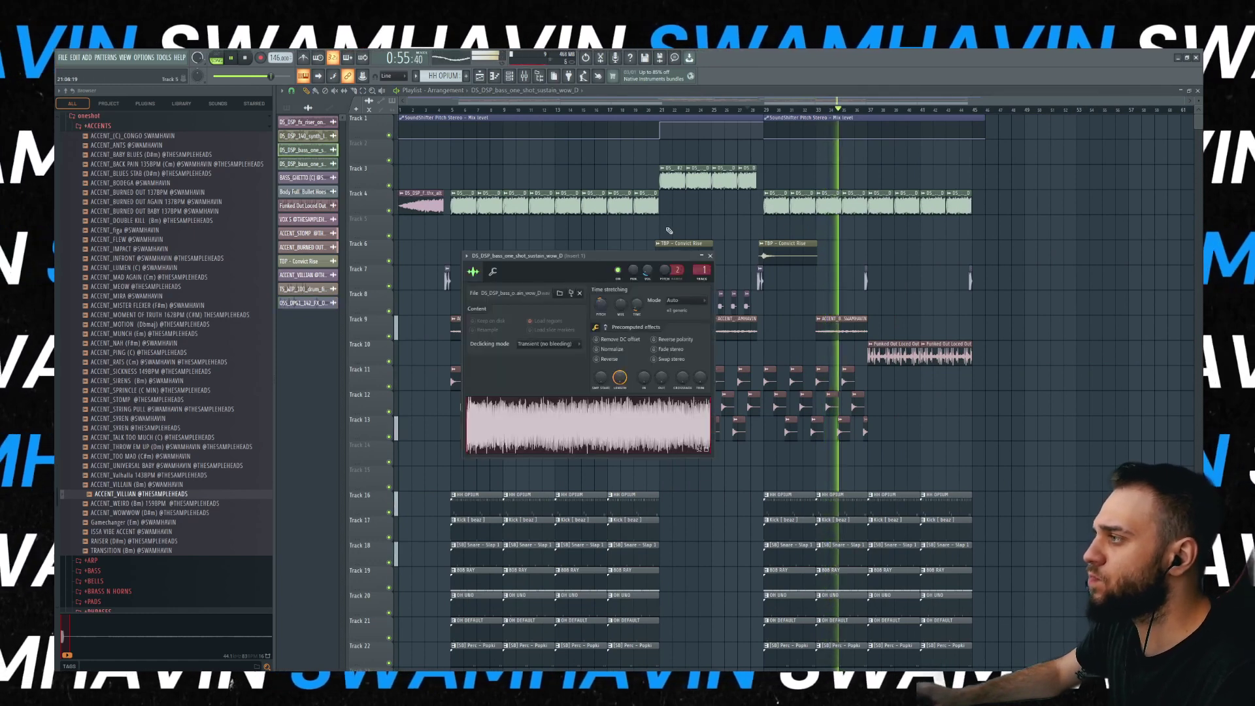
left_click(524, 77)
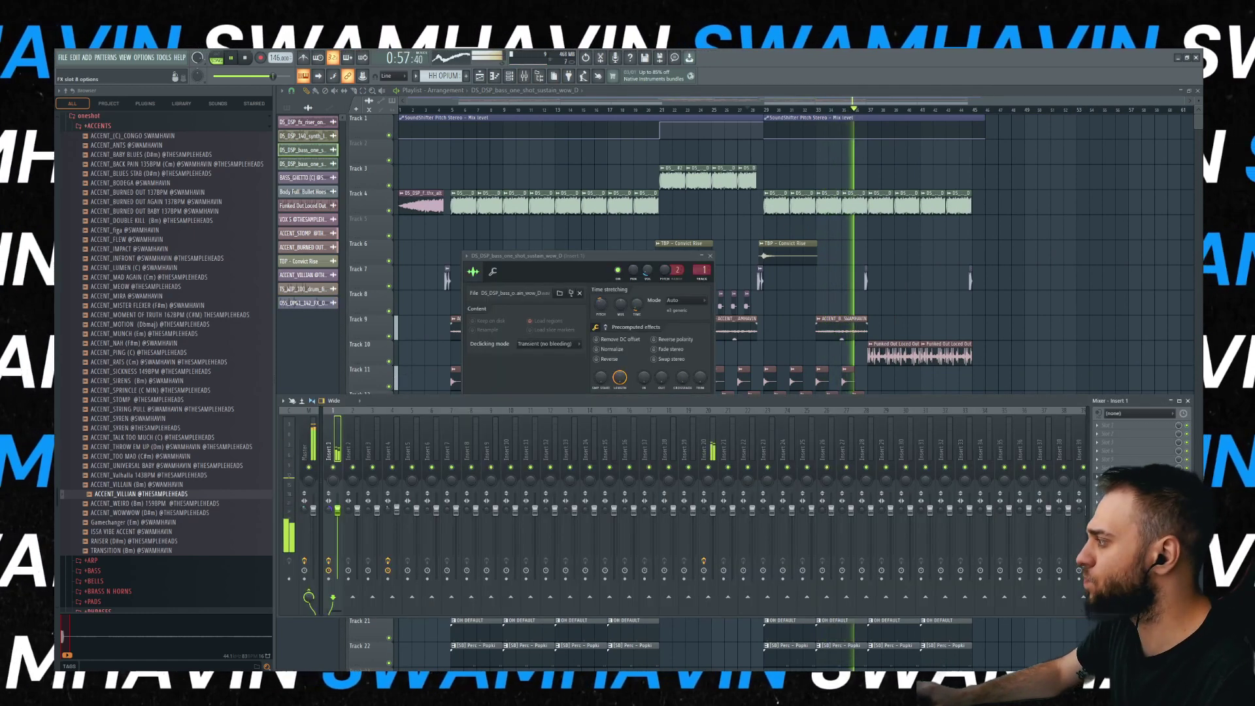
left_click(1097, 484)
mouse_move(1106, 471)
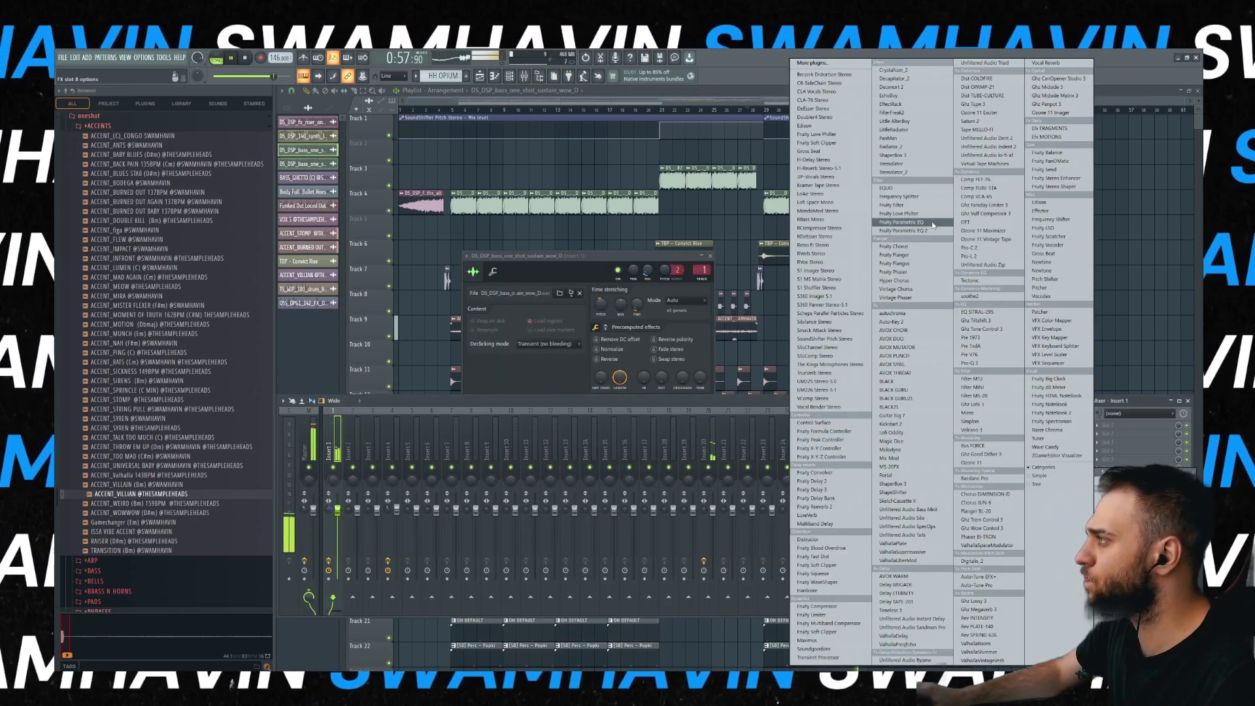
left_click(904, 247)
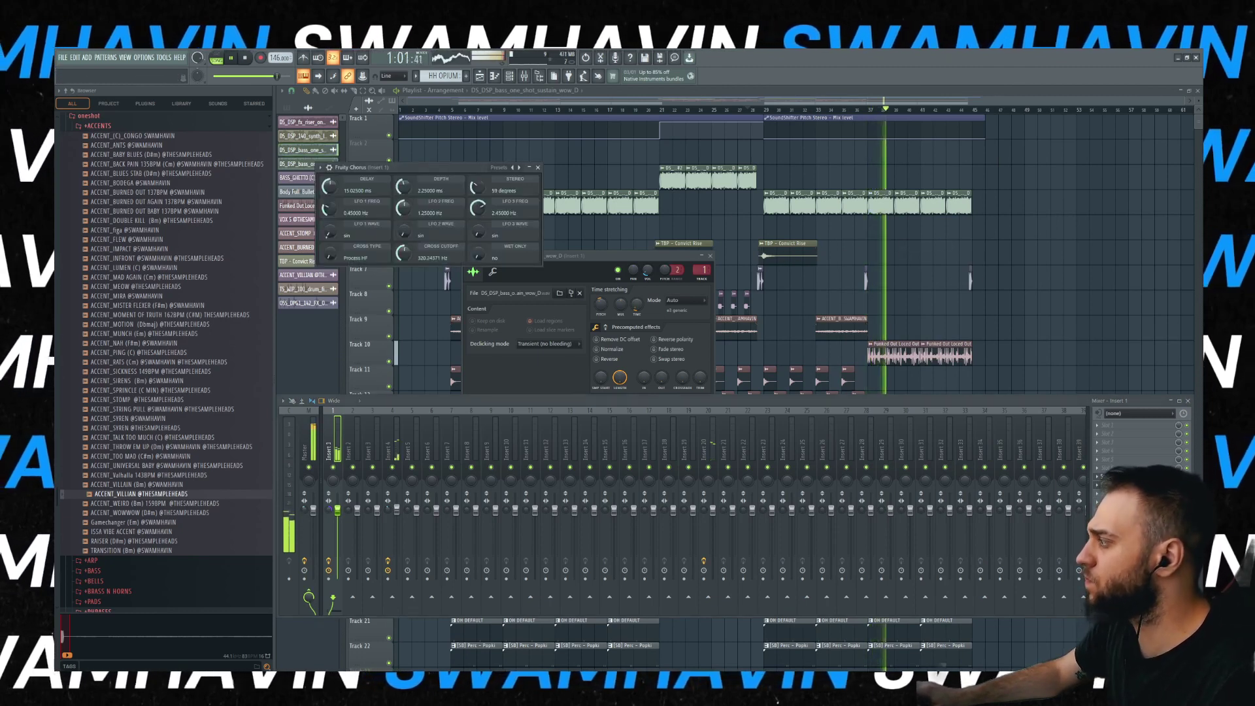